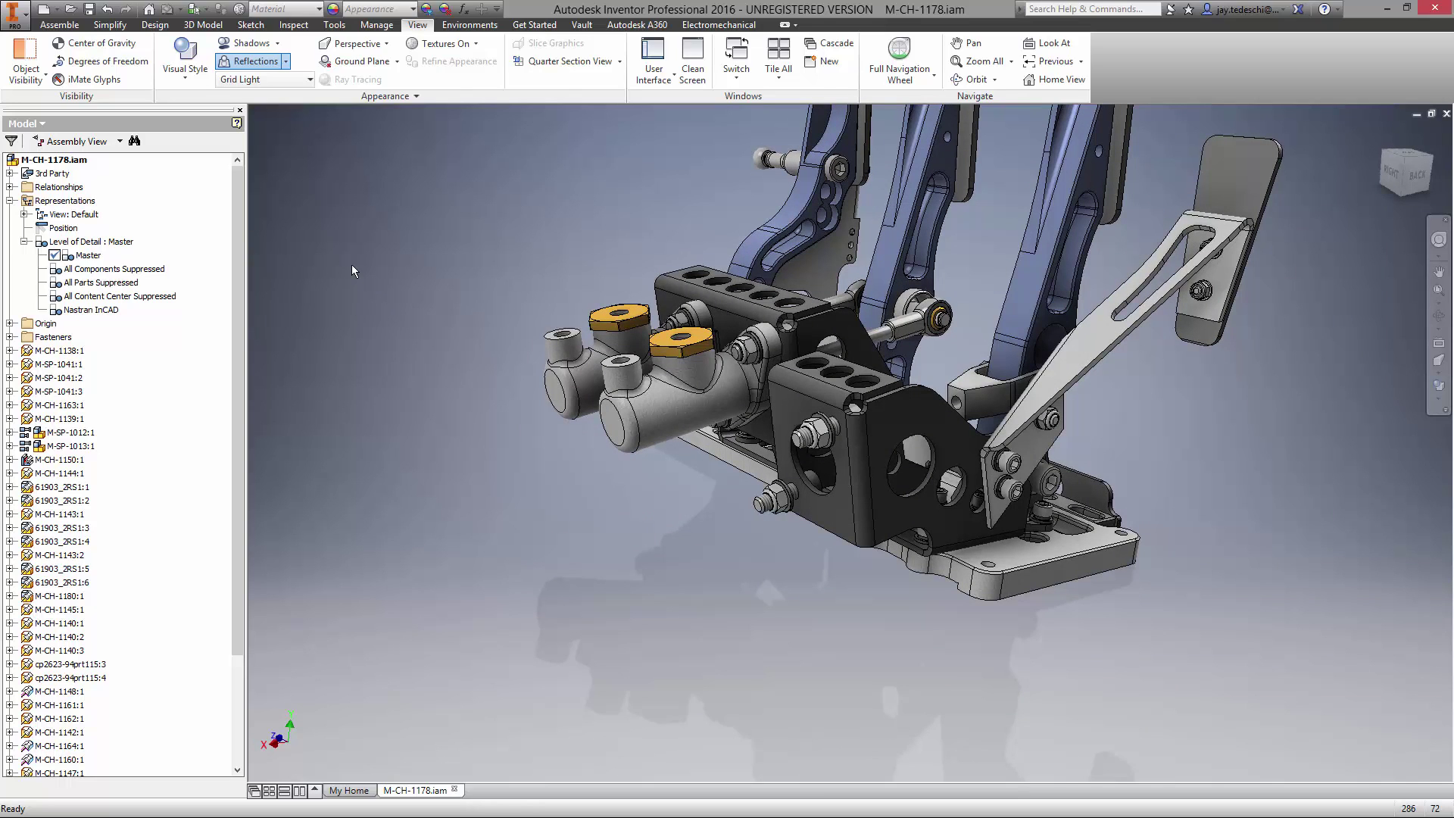
- Import CP2623_2.SLDPRT as a reference model and place one copy beside the pedal box
left_click(66, 25)
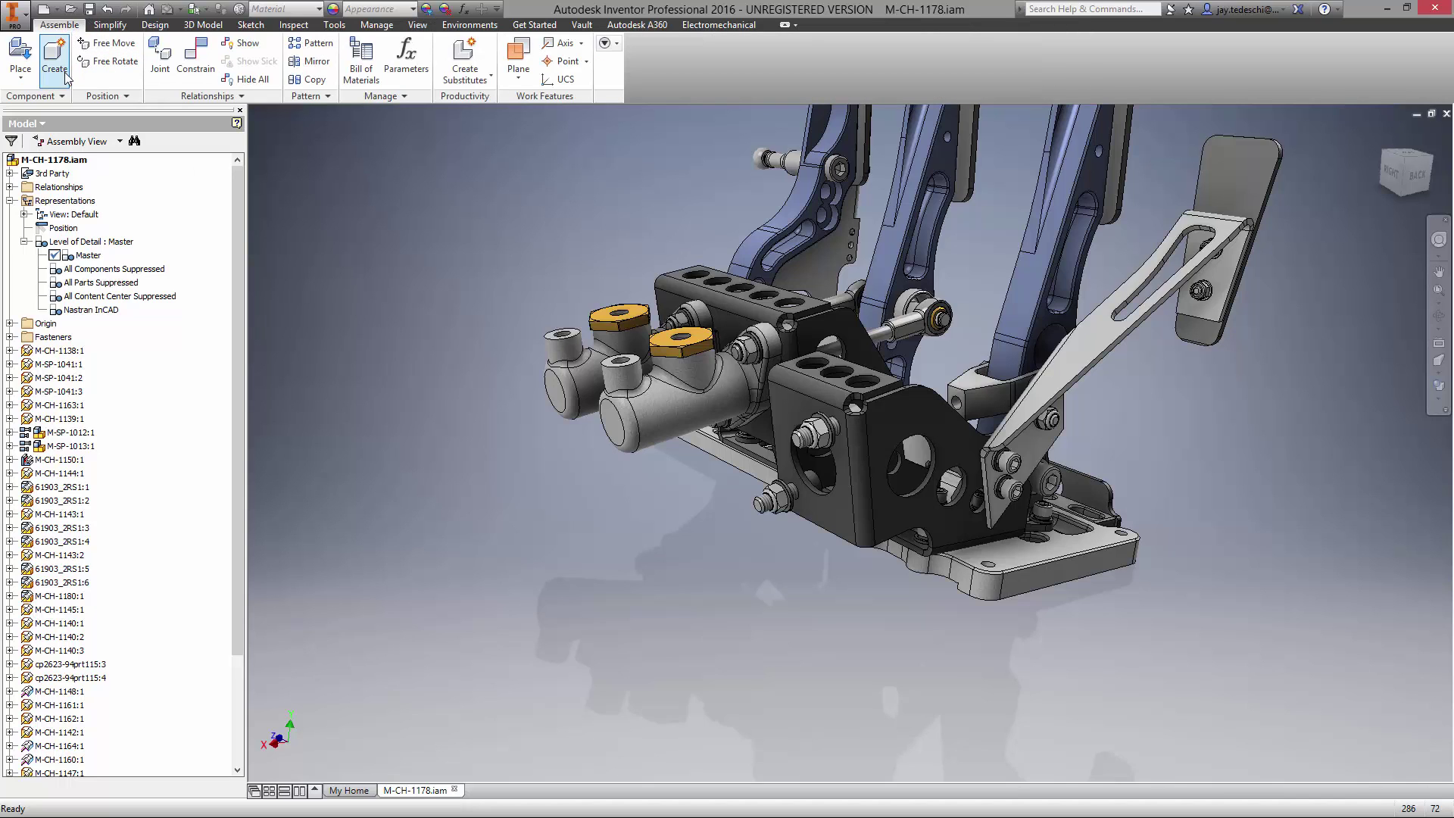
left_click(21, 76)
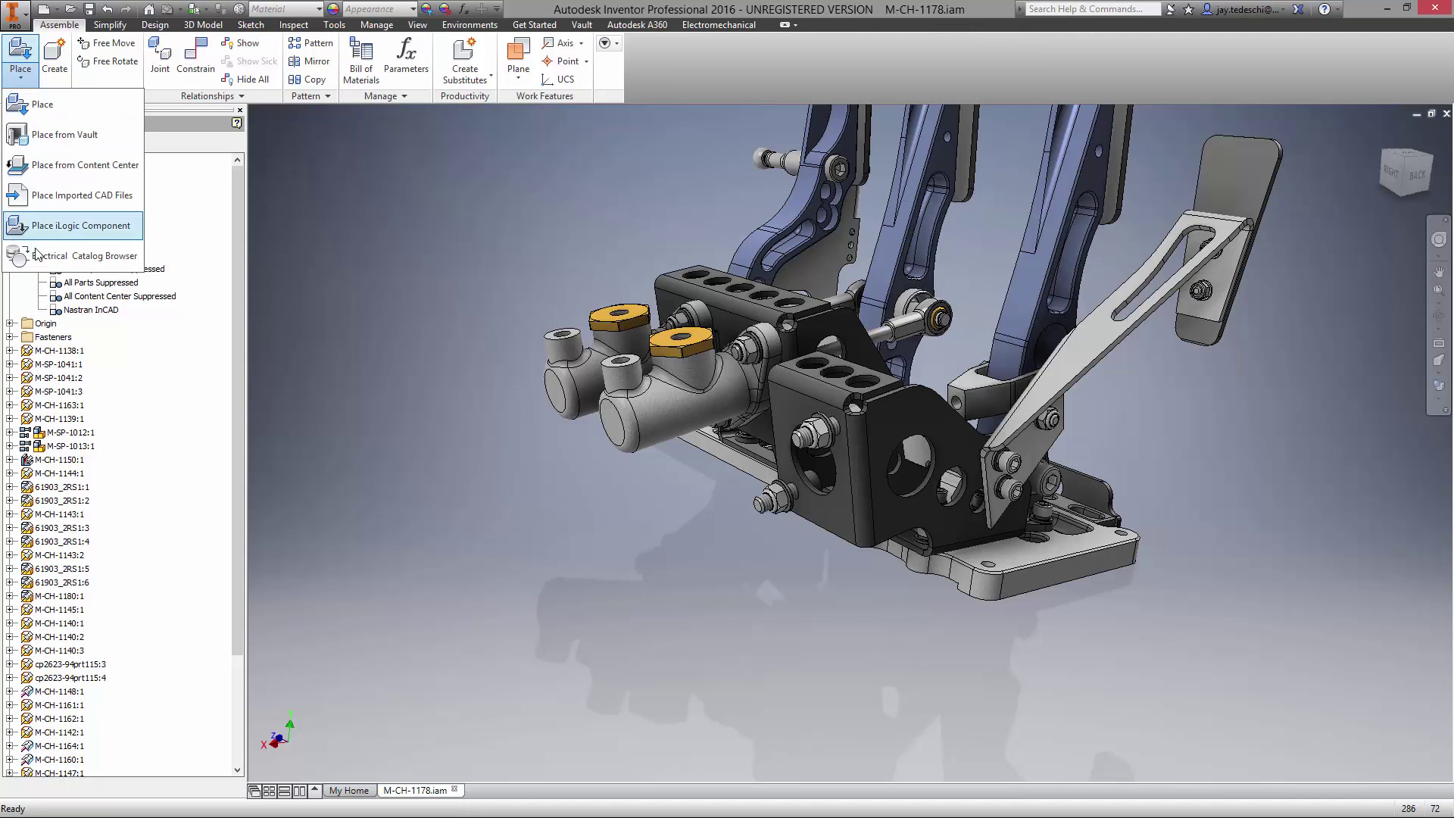
left_click(42, 206)
left_click(718, 362)
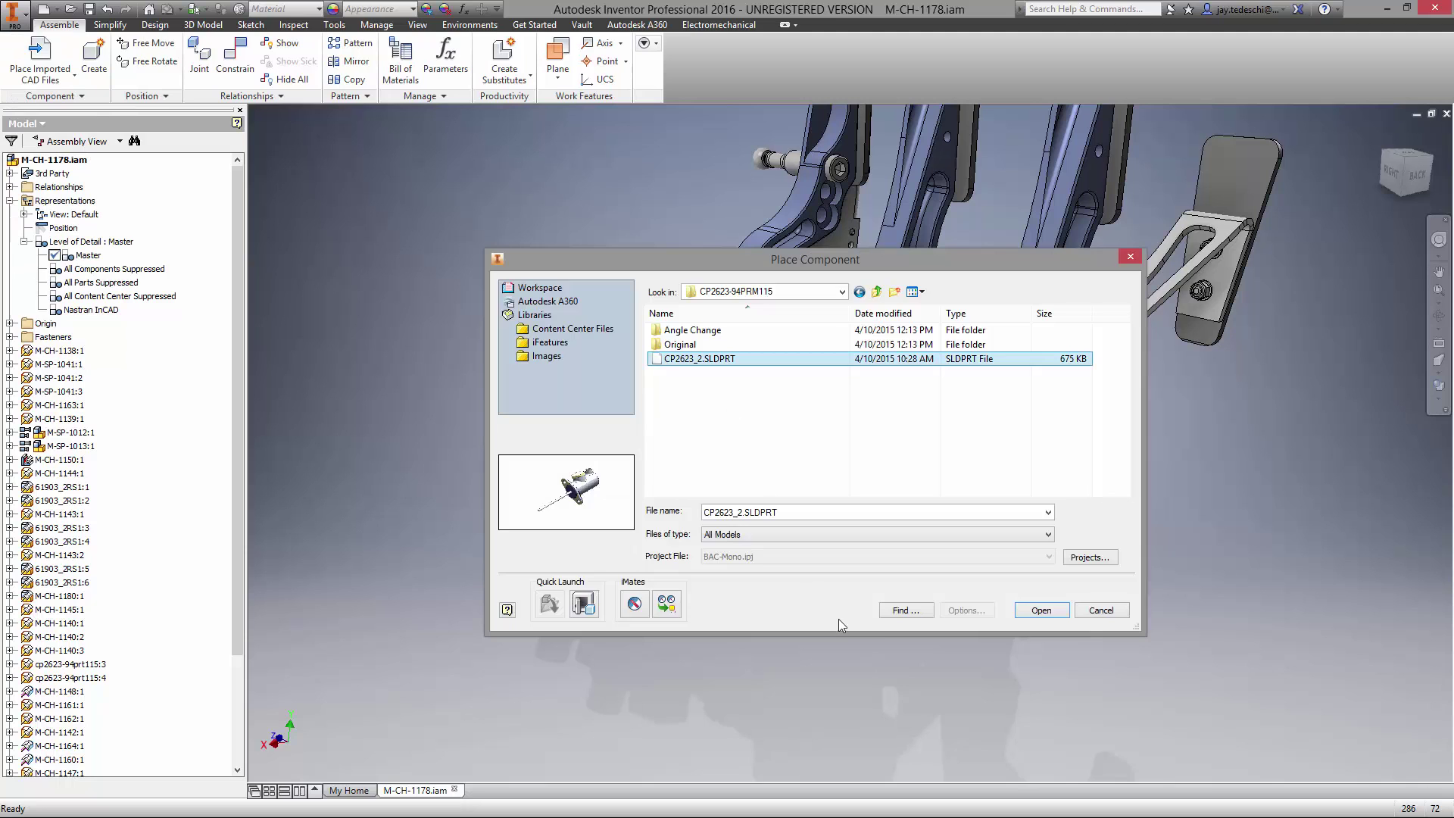
left_click(1041, 610)
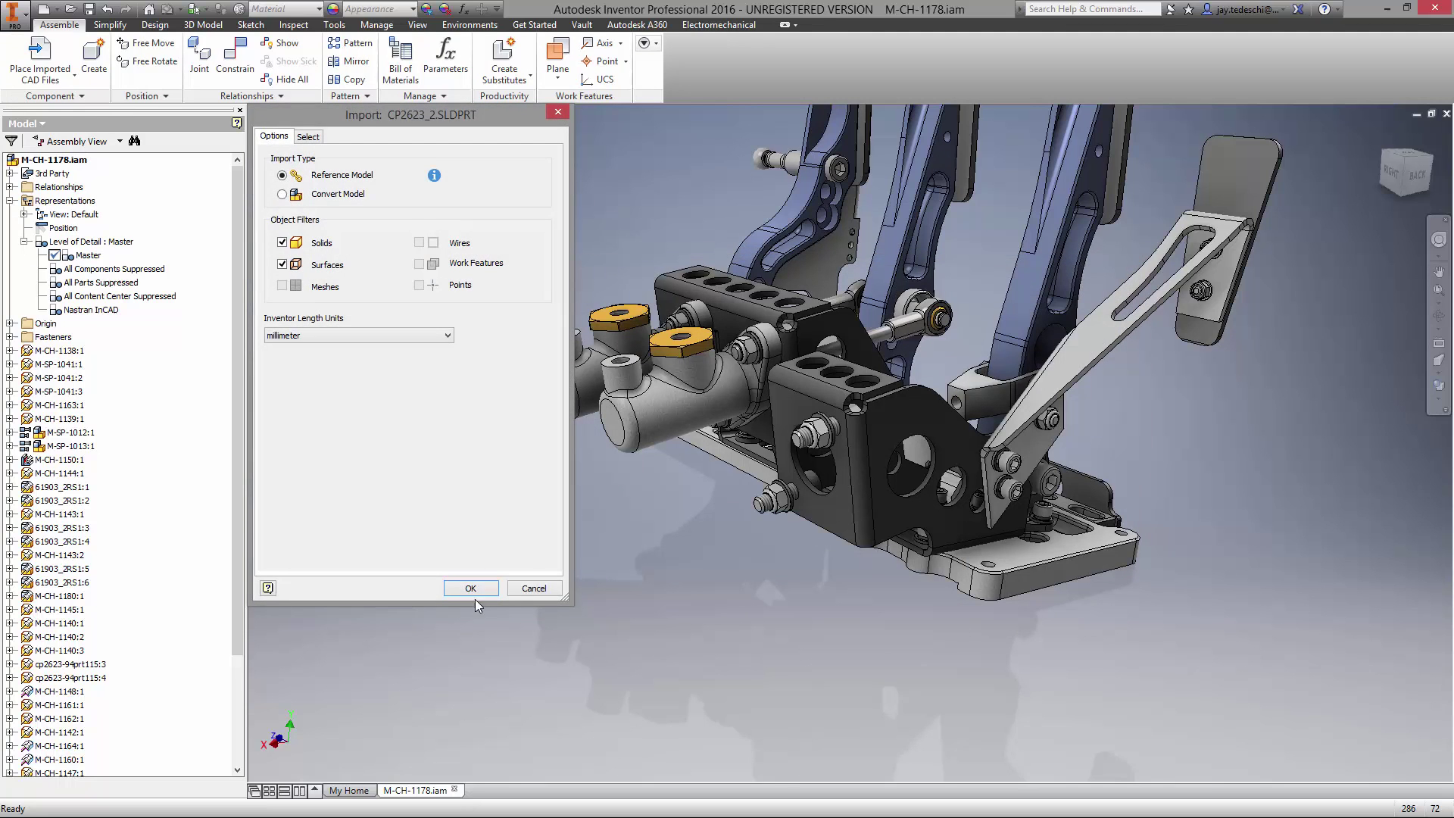
left_click(472, 590)
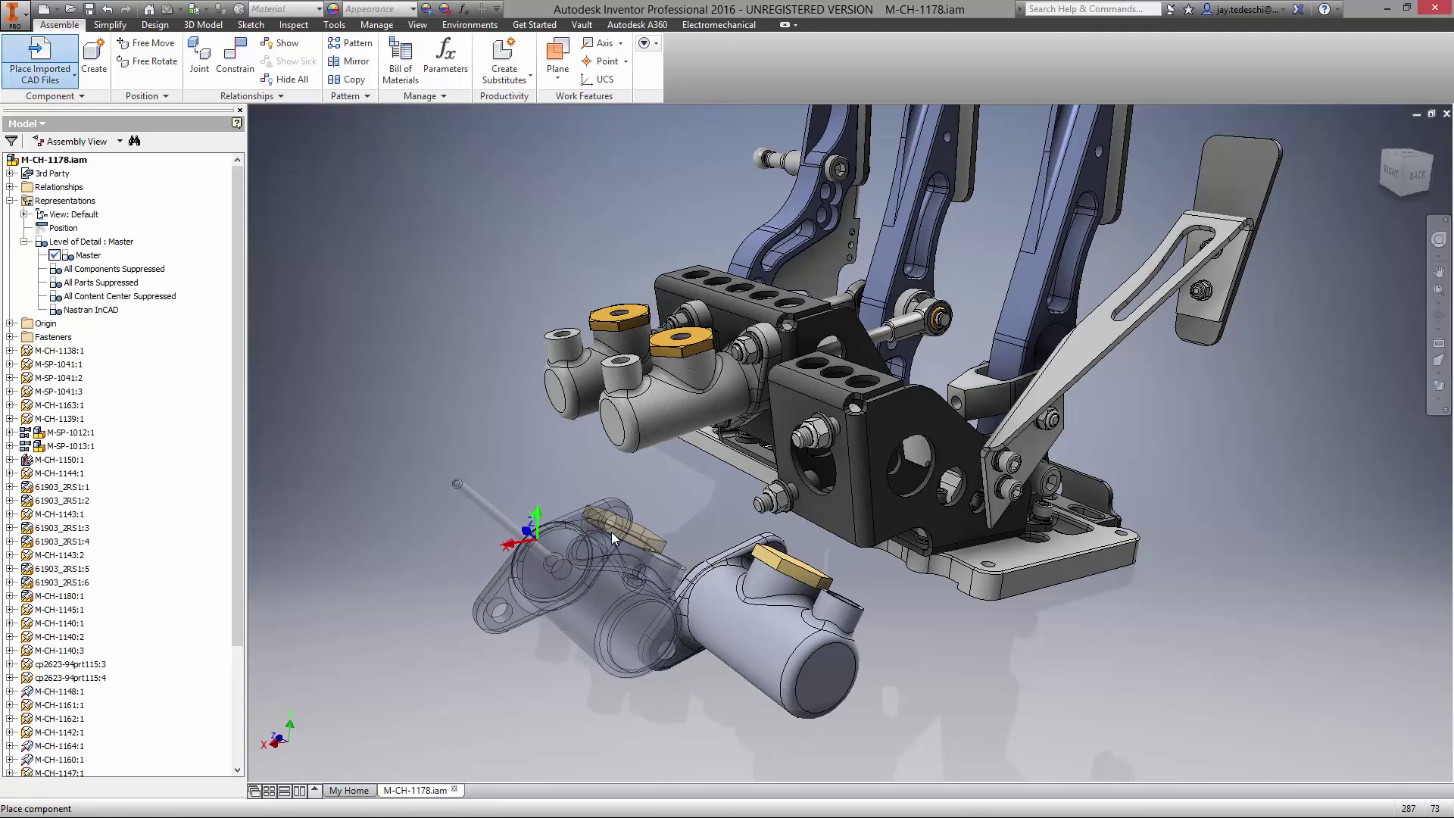
key("Escape")
key("F5")
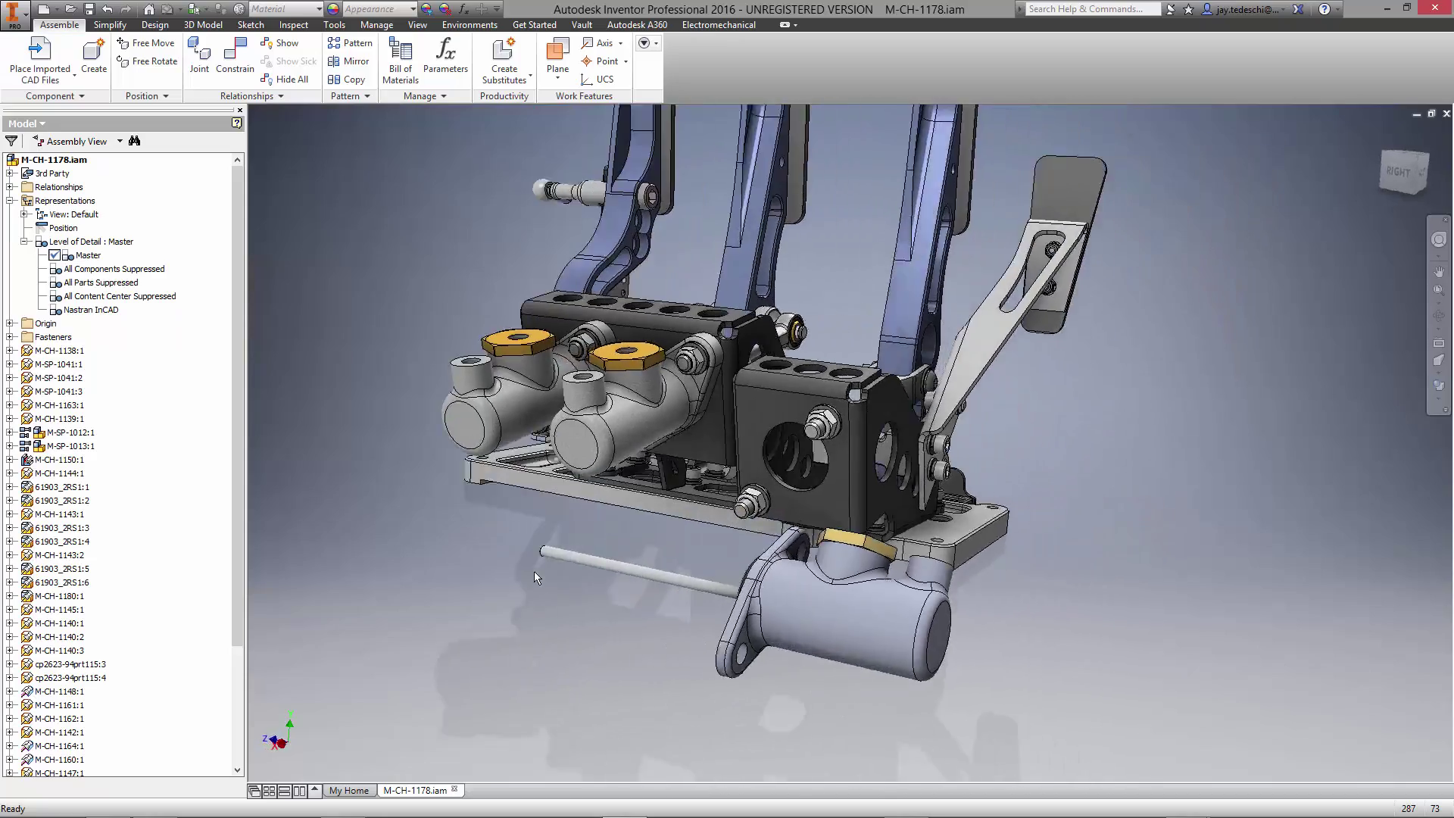
key("F5")
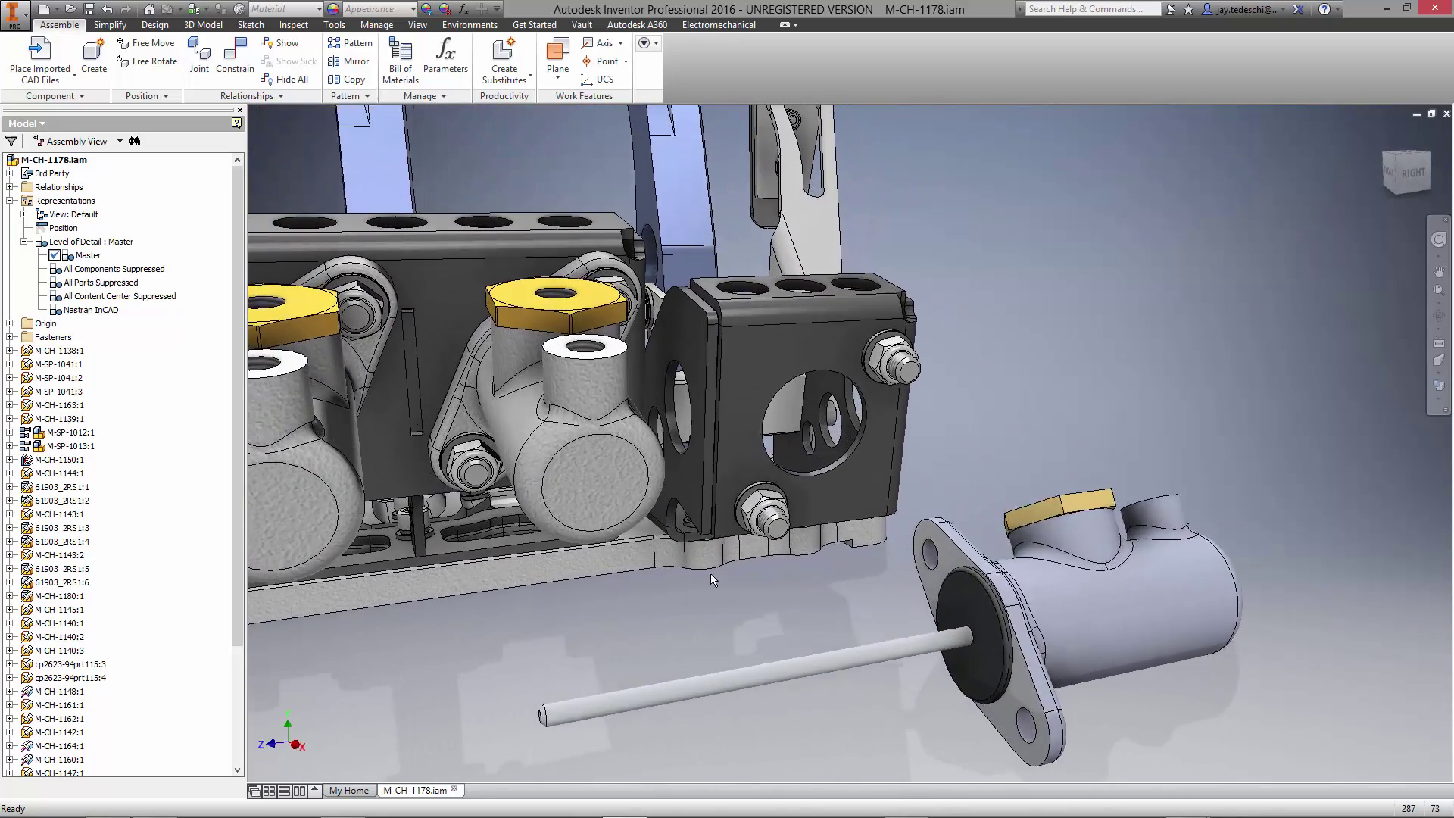
- Join the cylinder flange to the block hole with an upright rotational joint
right_click(1104, 321)
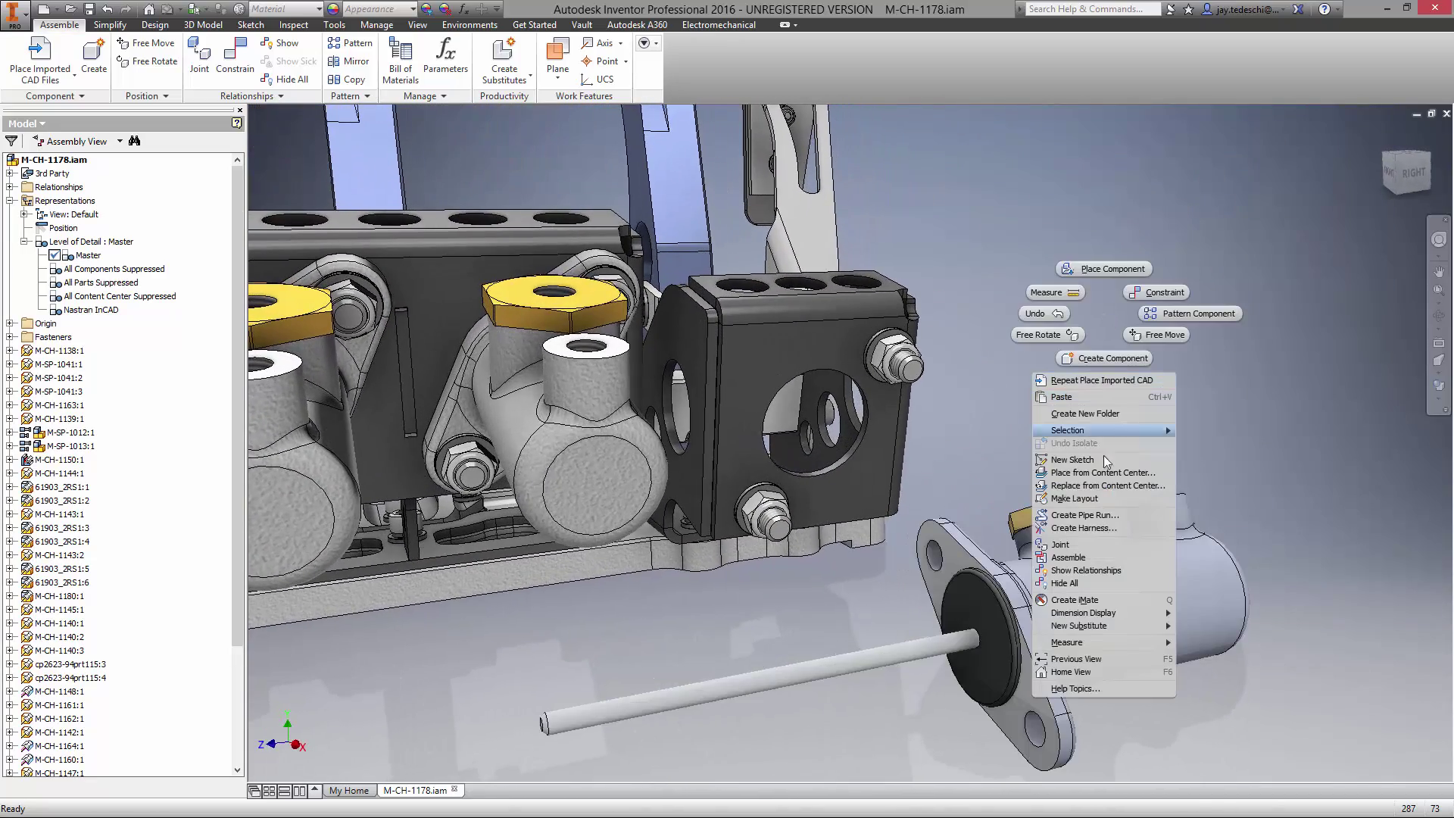
left_click(1095, 544)
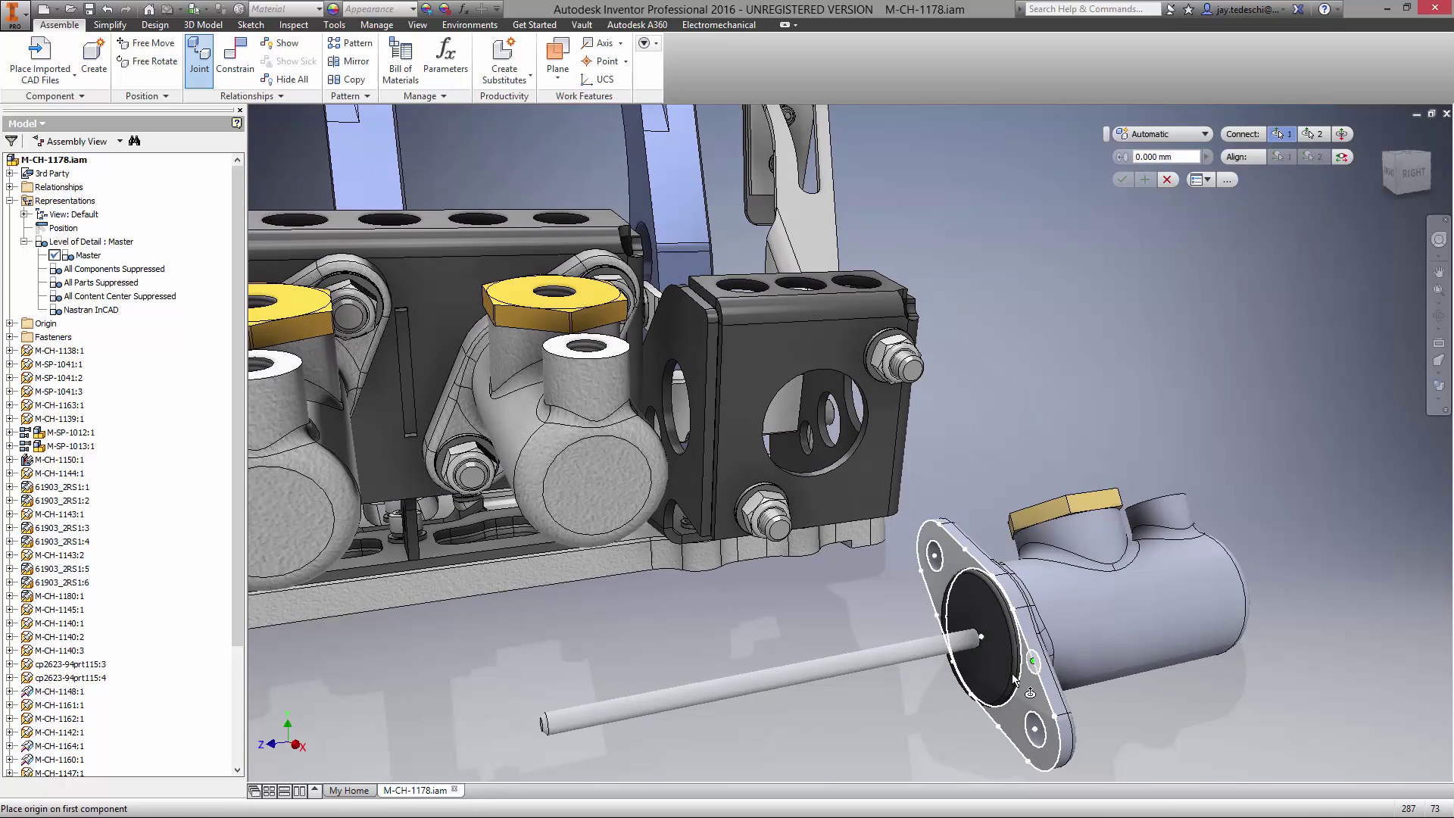
left_click(982, 636)
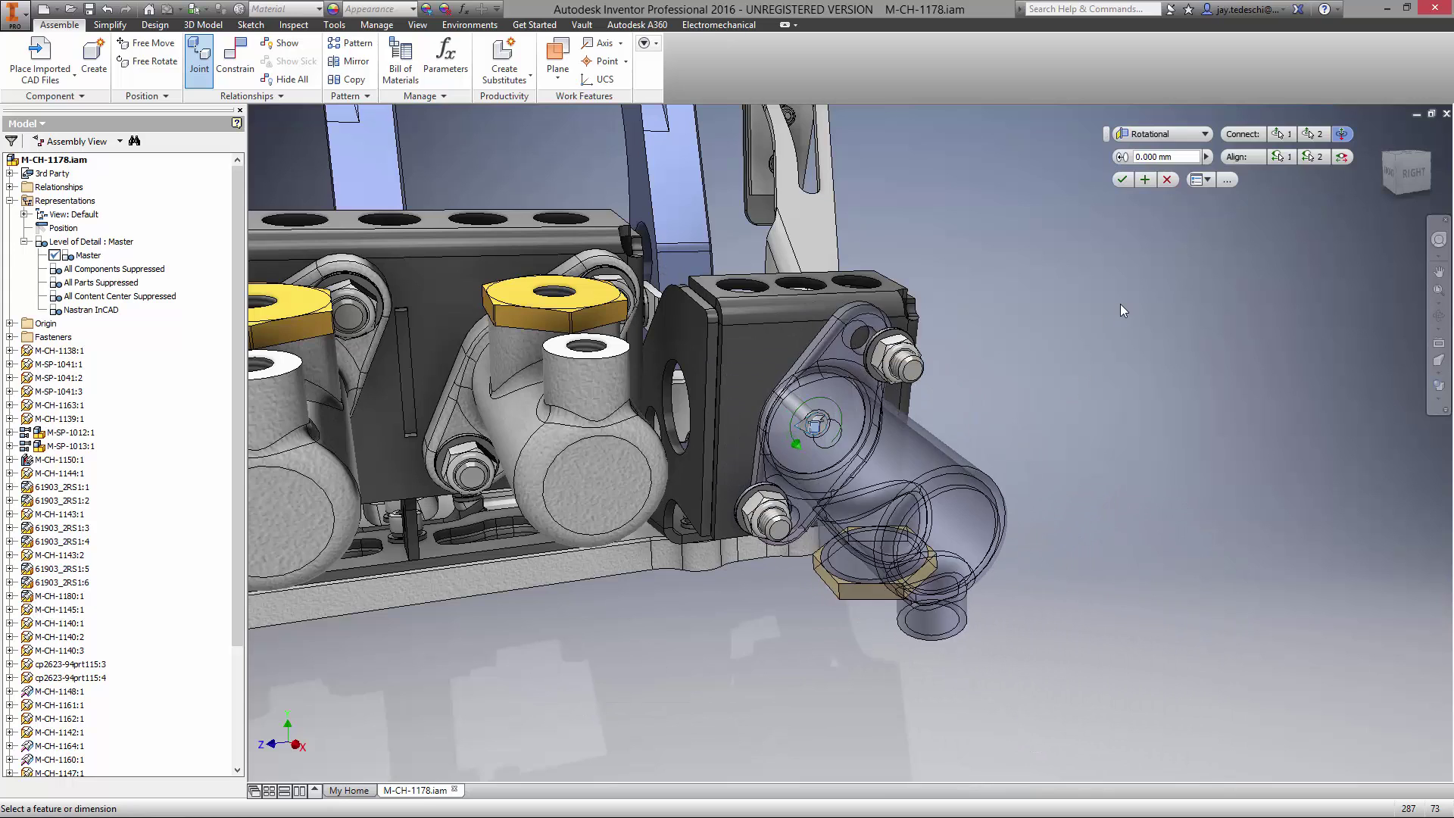
left_click(1279, 158)
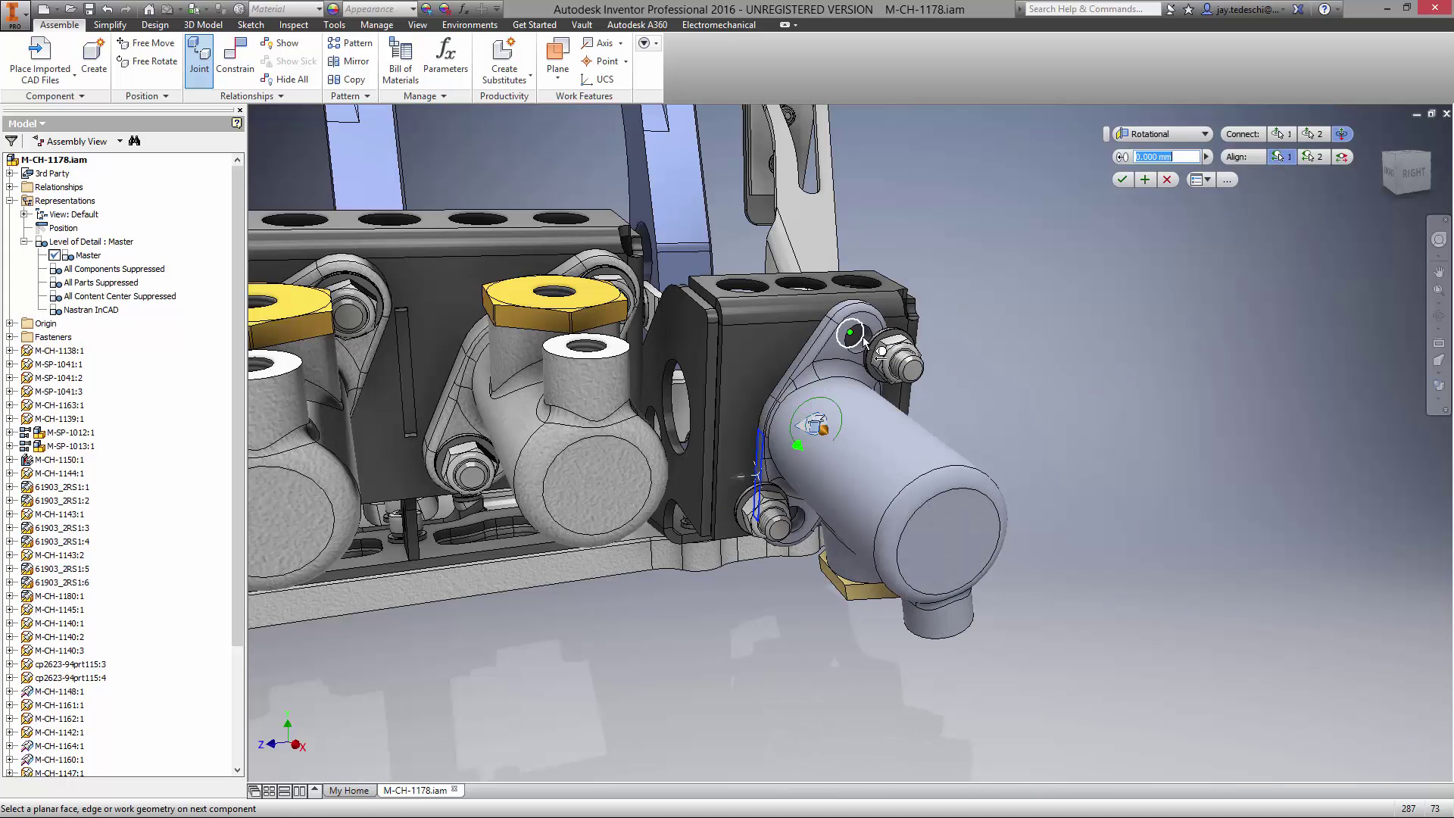
left_click(862, 336)
left_click(744, 501)
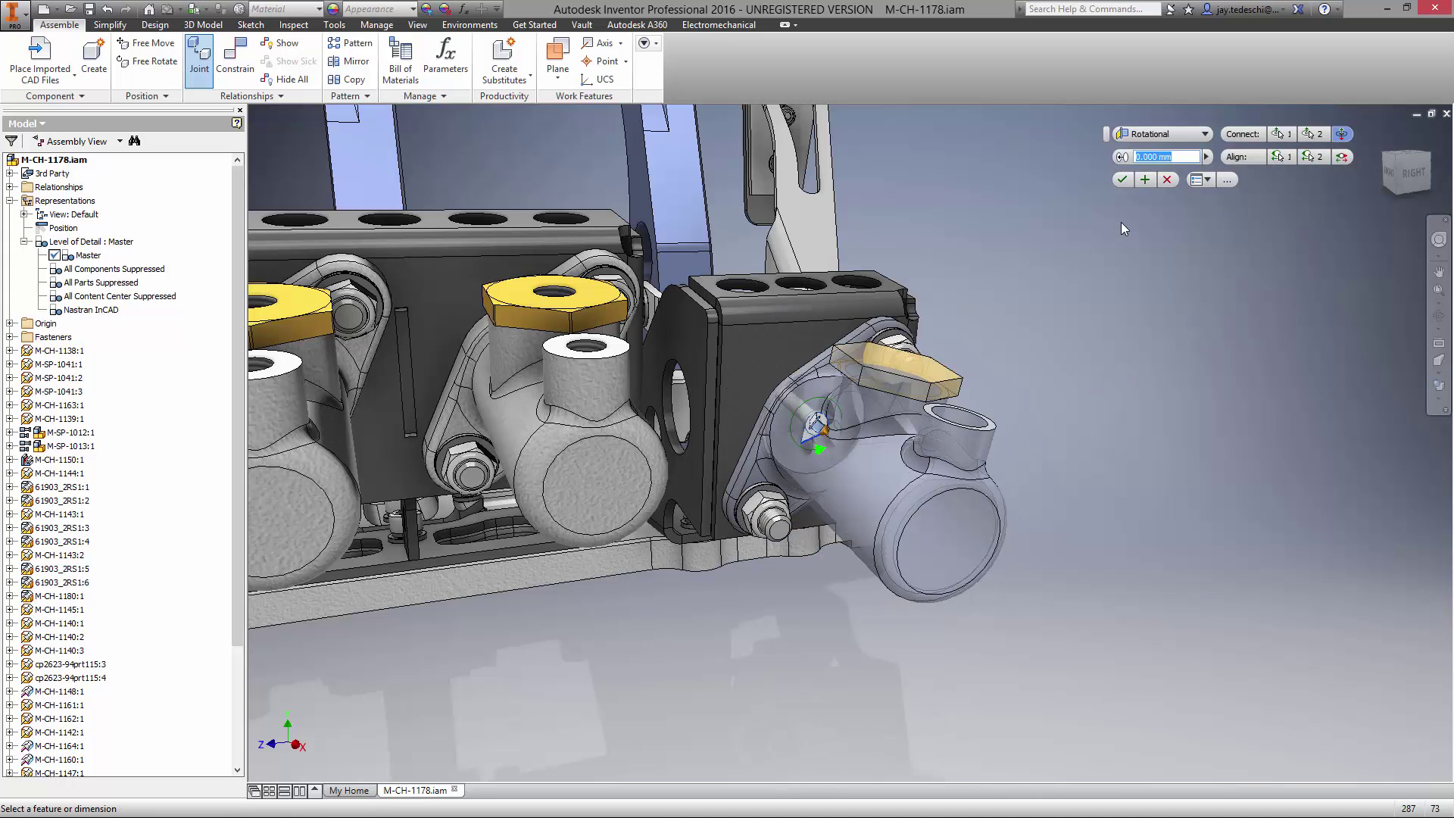
left_click(1122, 180)
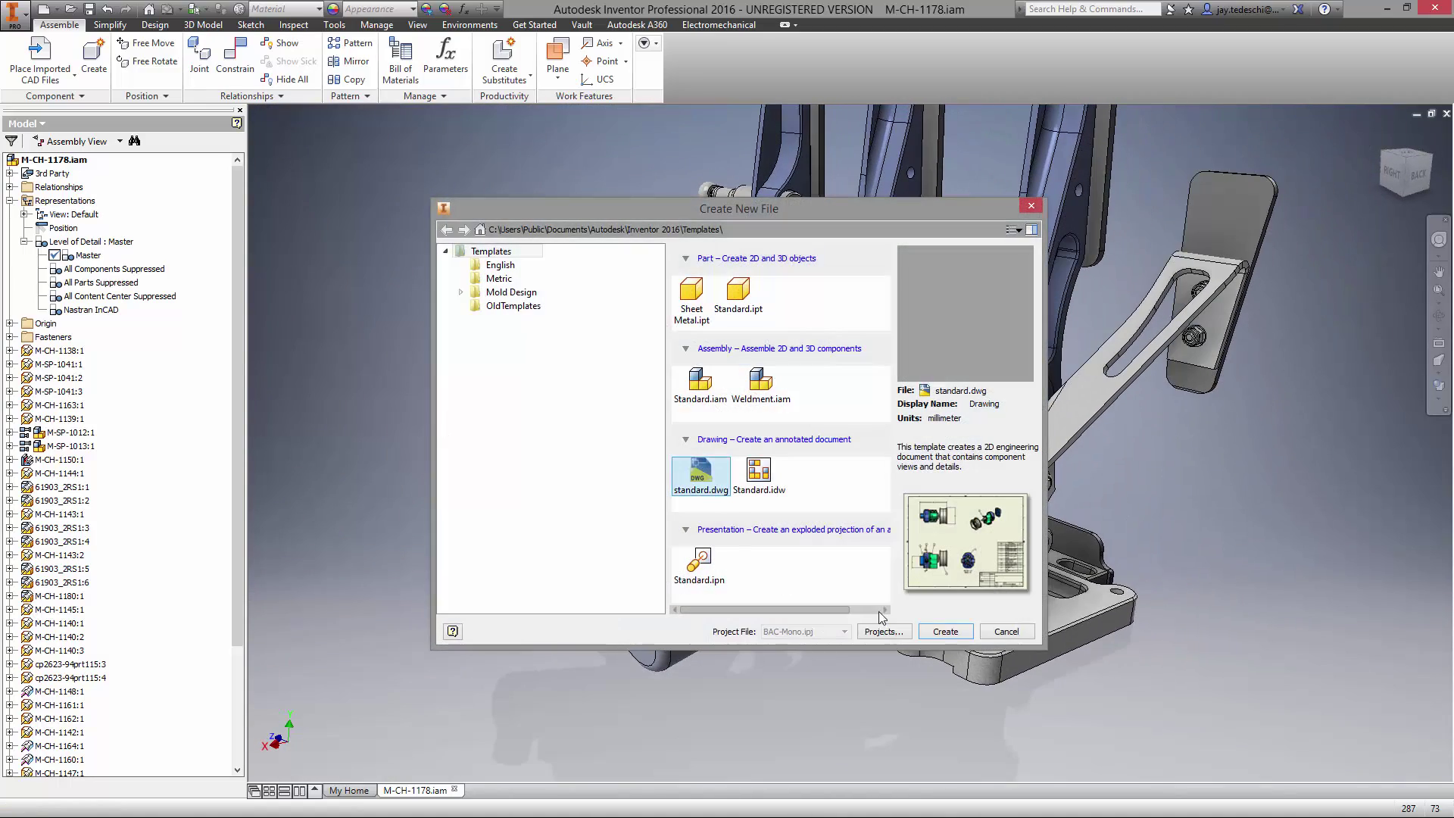
- Create a standard.dwg drawing with a base view, two projected views and an isometric view
left_click(939, 633)
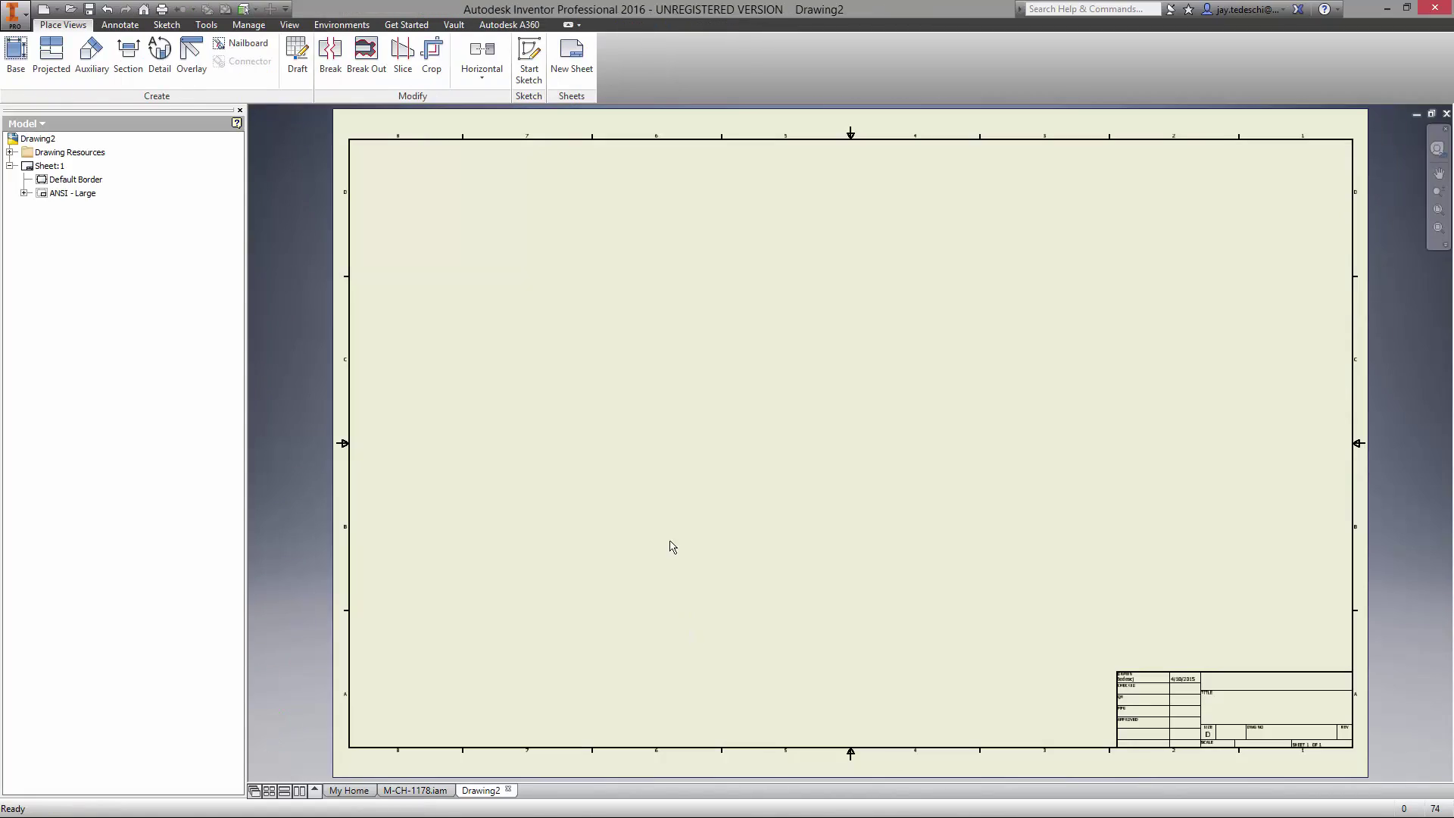
right_click(648, 407)
left_click(650, 366)
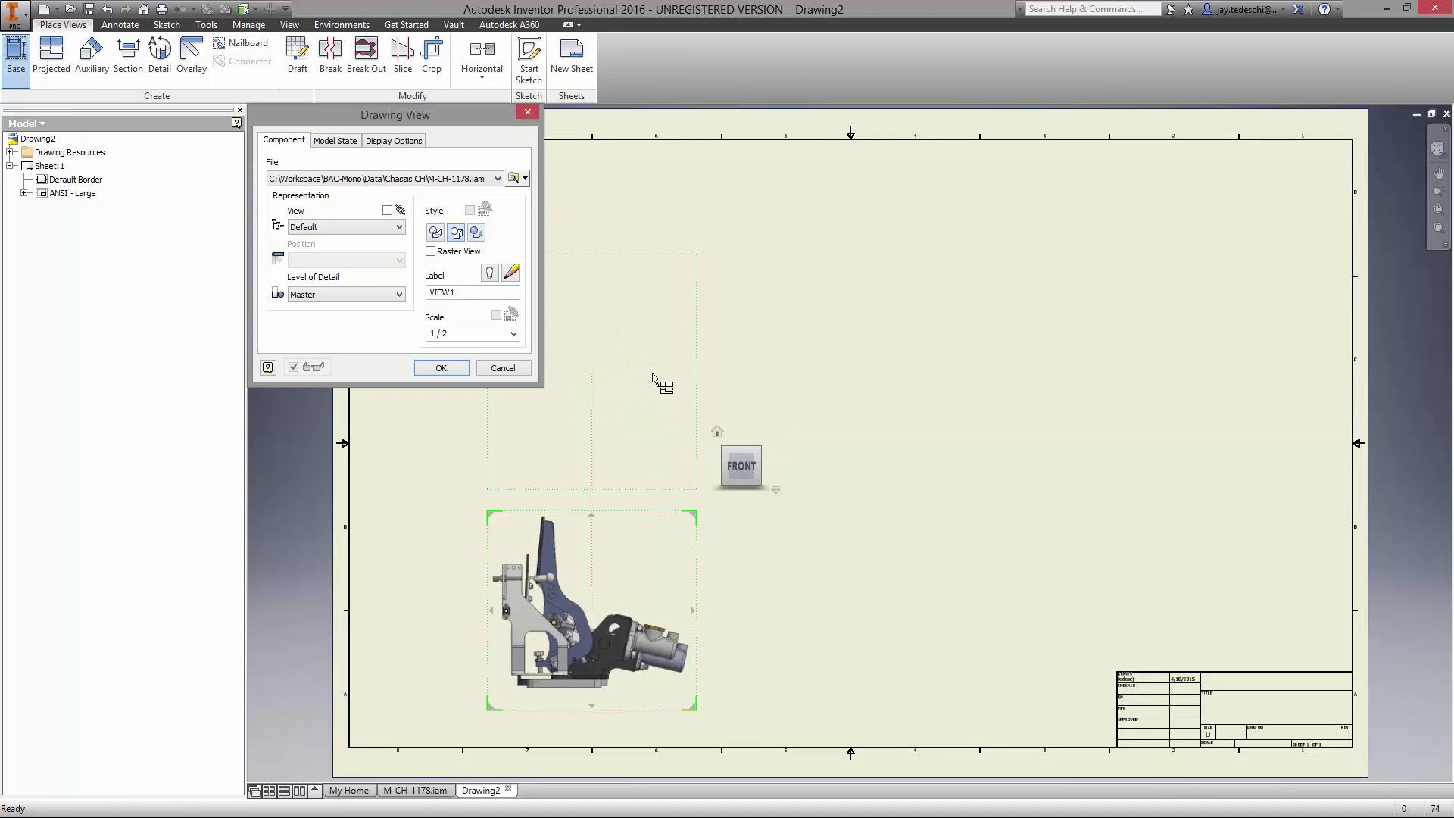
left_click_drag(701, 515, 729, 384)
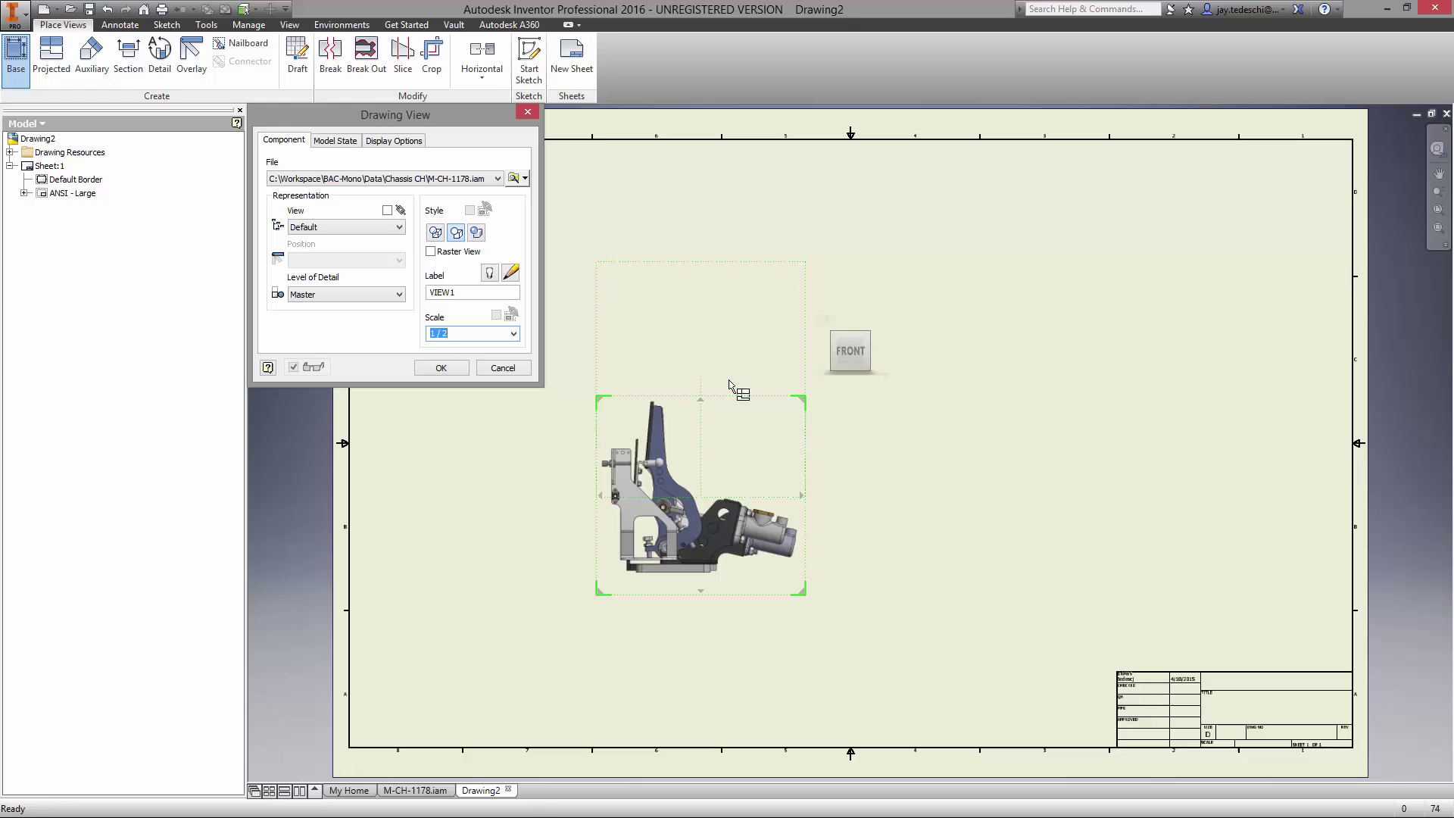
left_click_drag(698, 488, 507, 599)
left_click(868, 621)
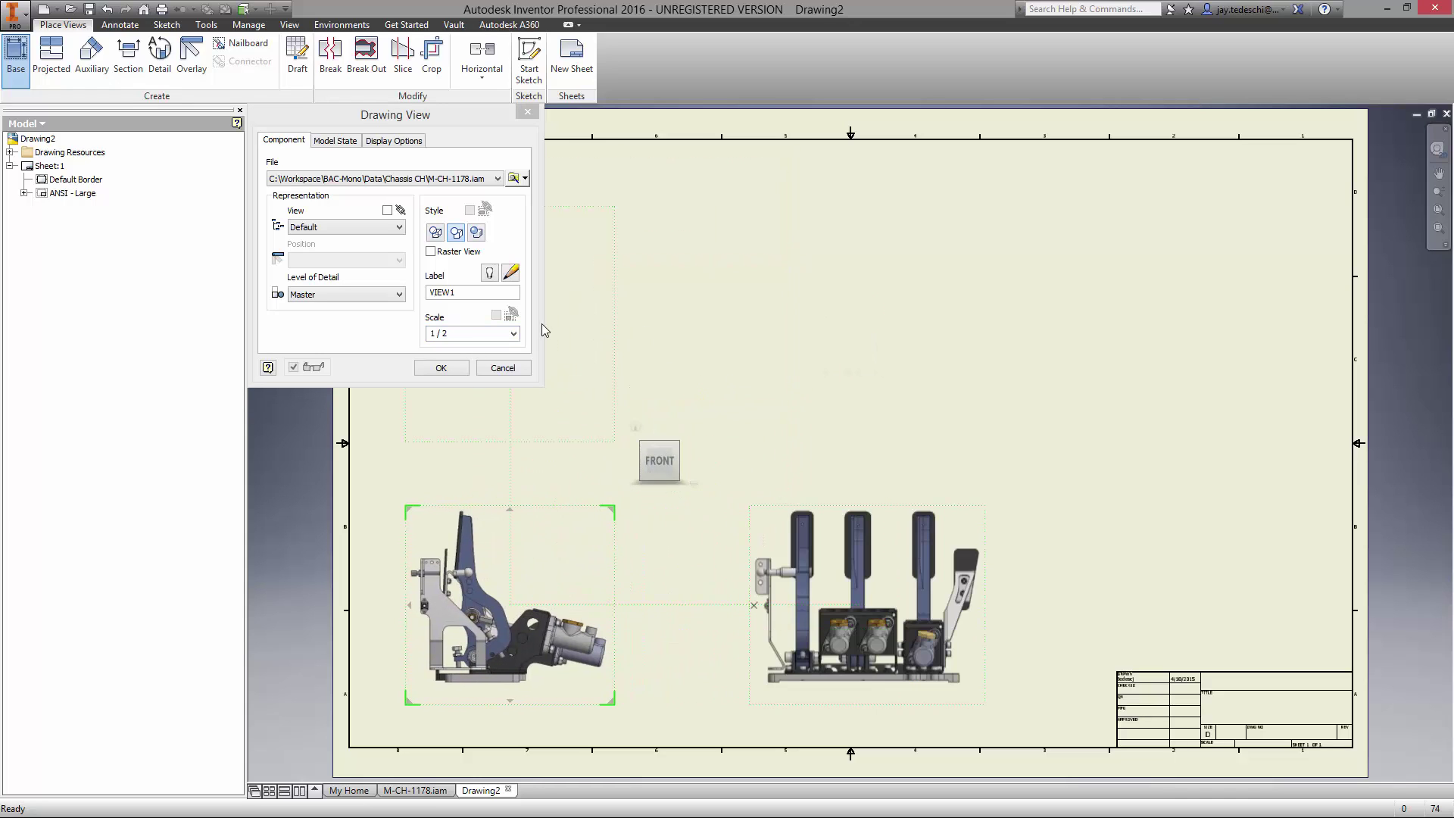
left_click(560, 312)
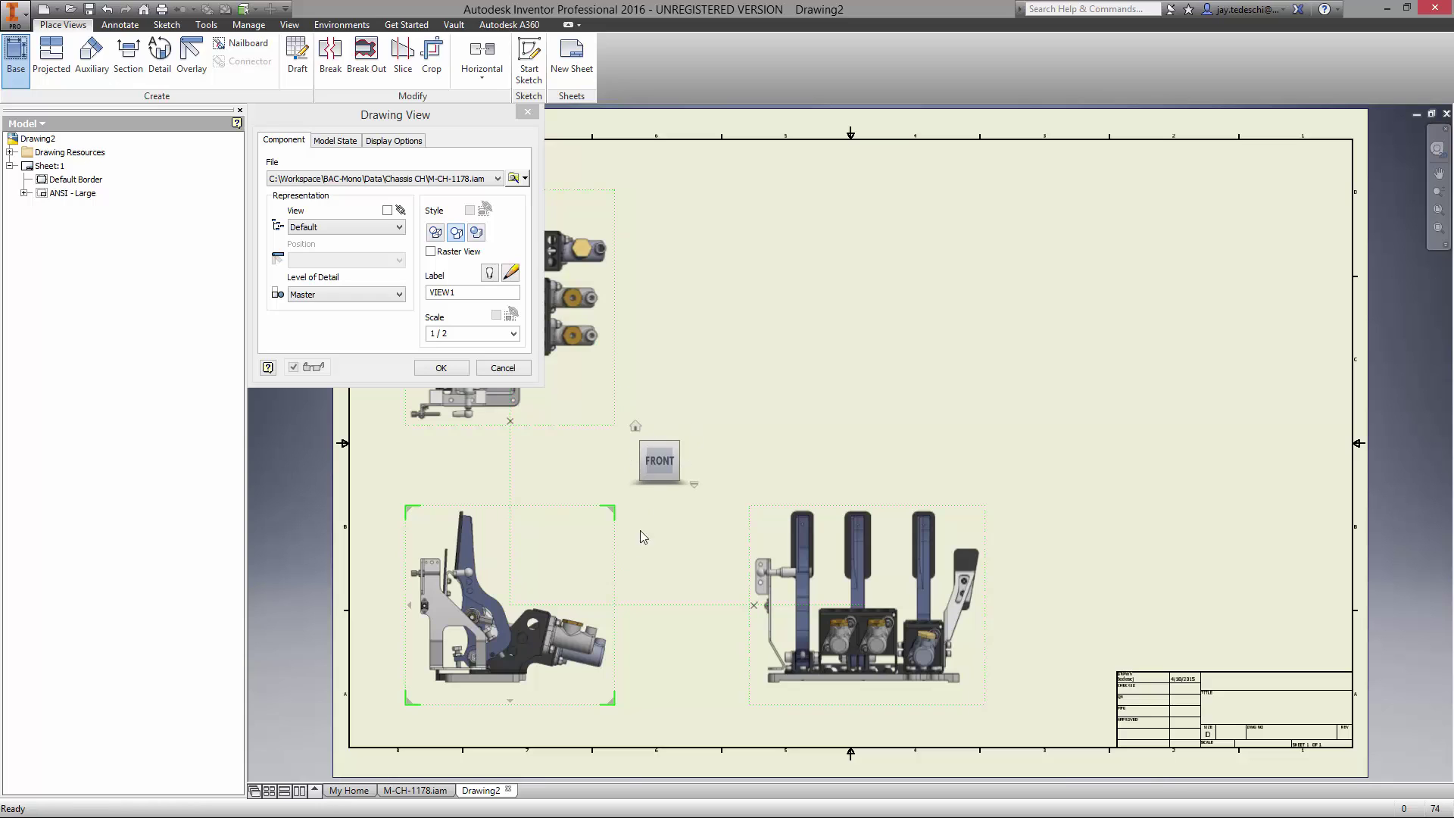
left_click(689, 464)
left_click(871, 322)
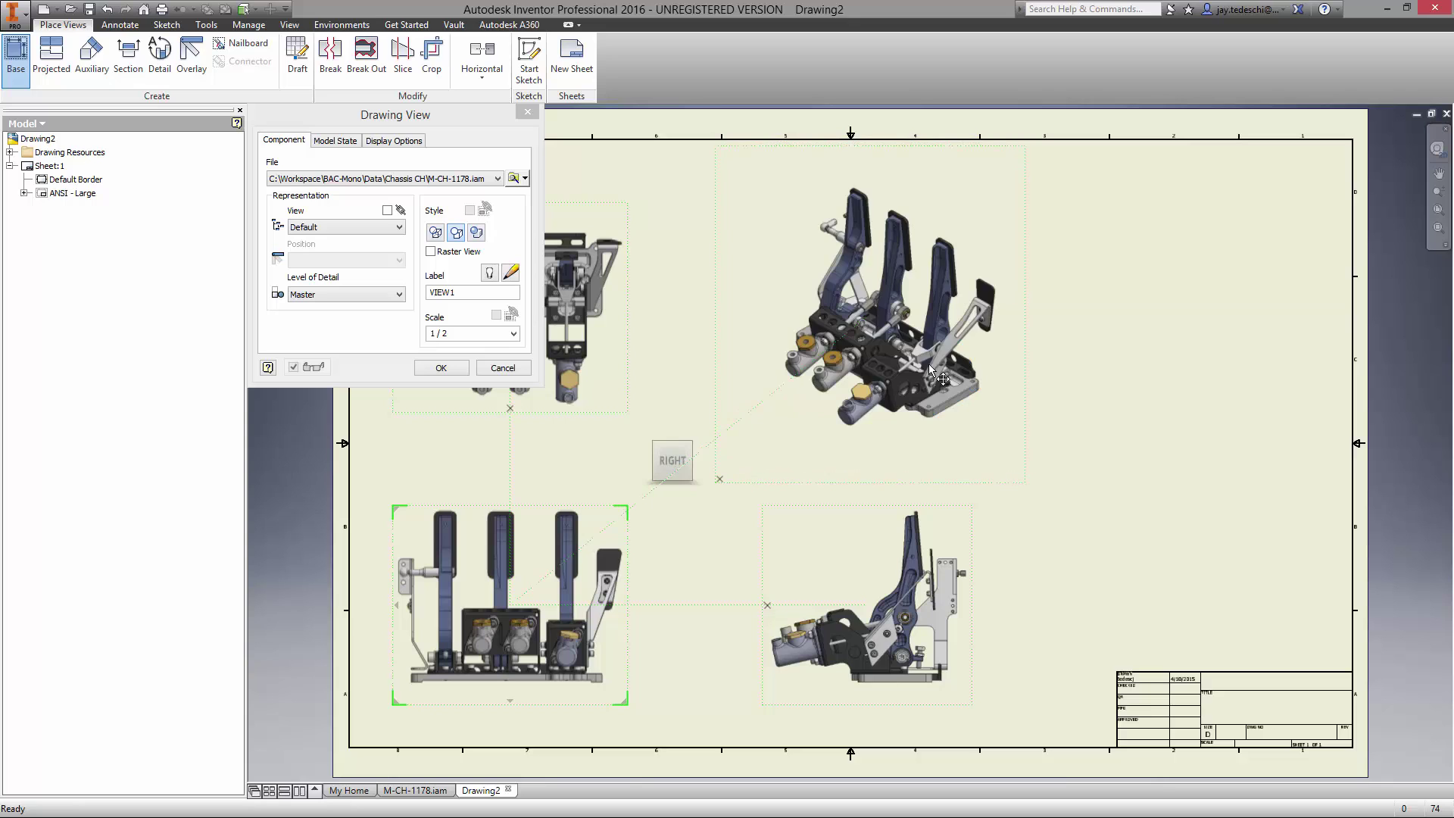
left_click(440, 367)
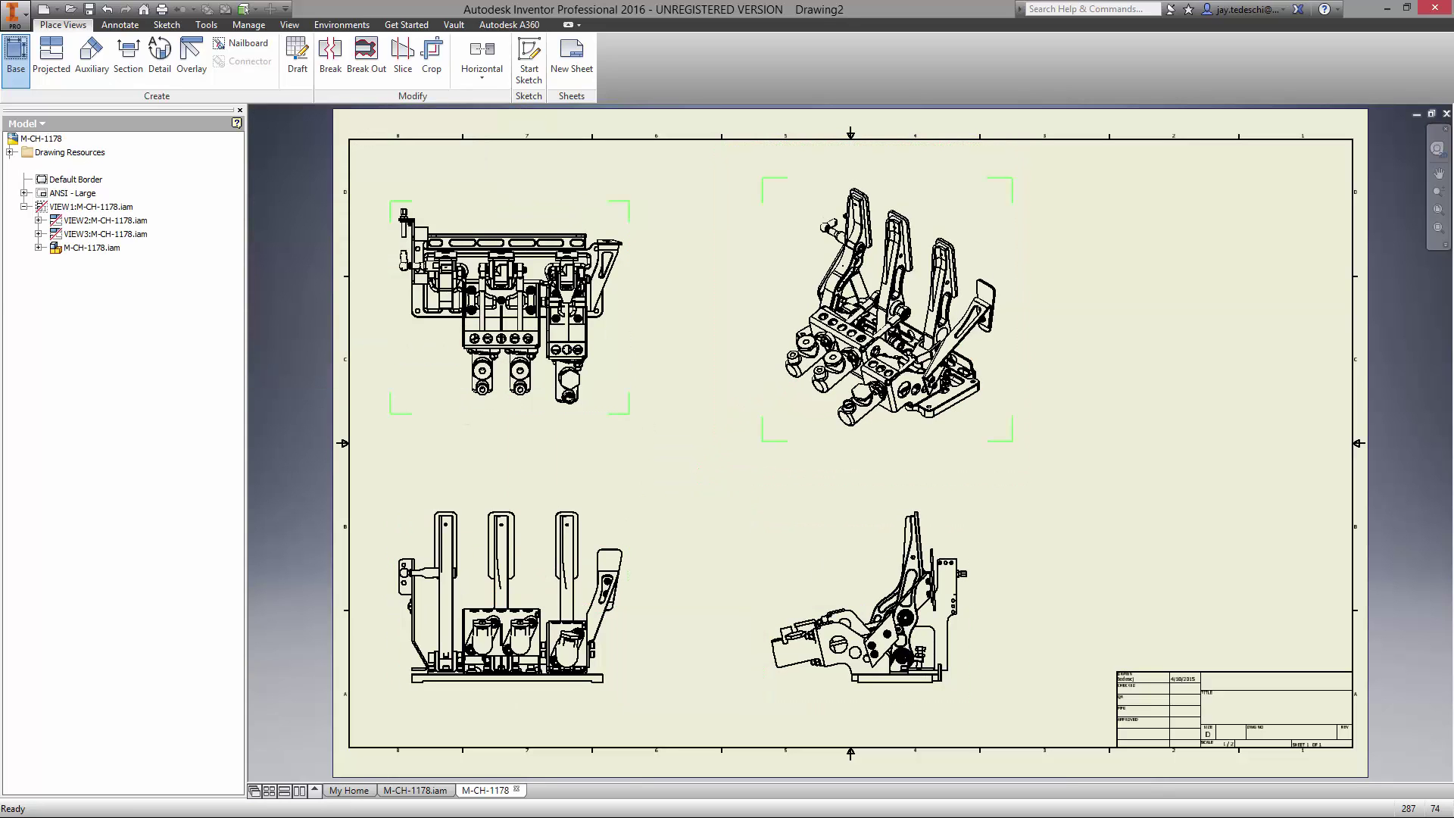
- Set the isometric view's style to Shaded
right_click(1000, 356)
left_click(995, 394)
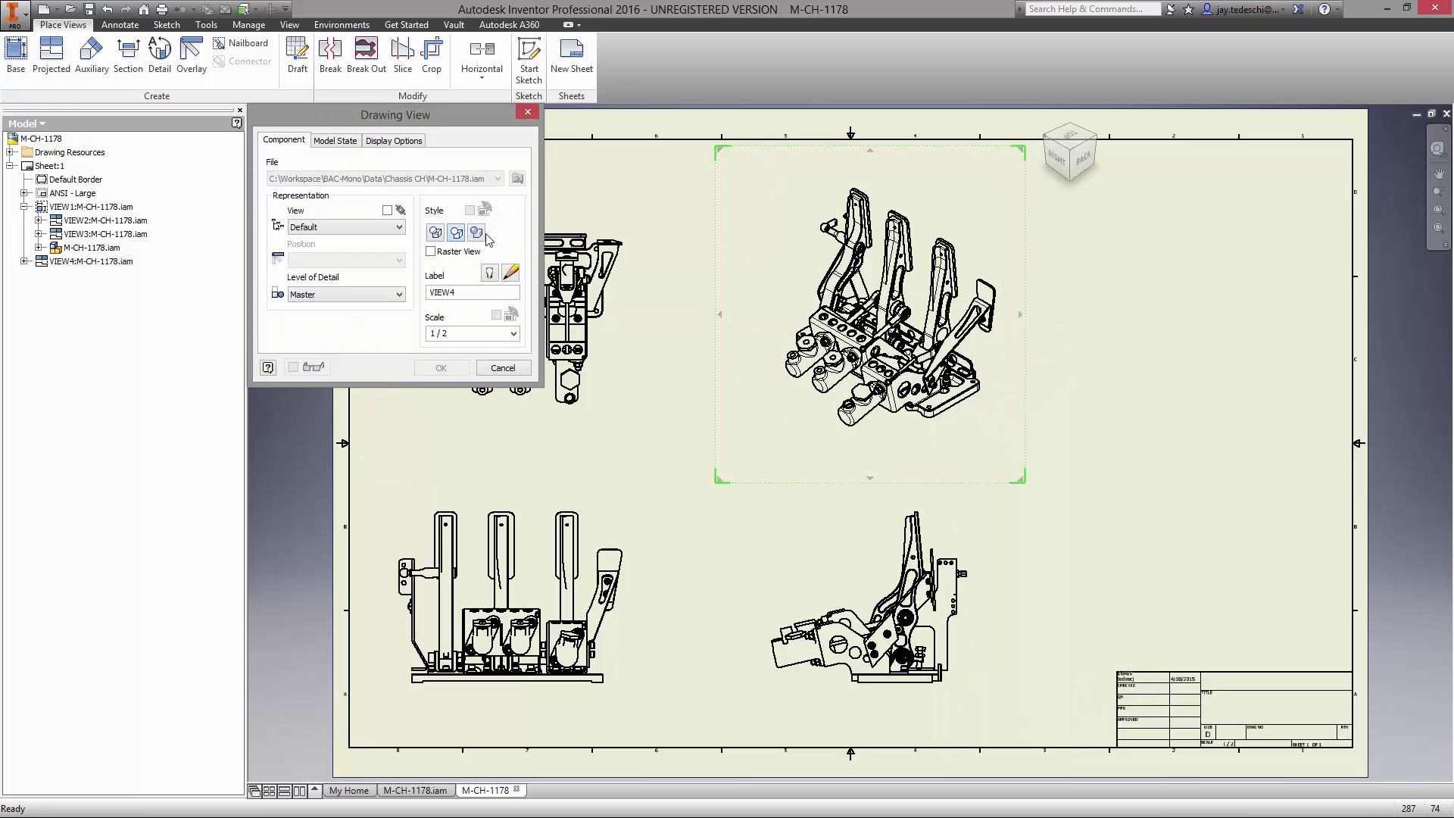
left_click(452, 369)
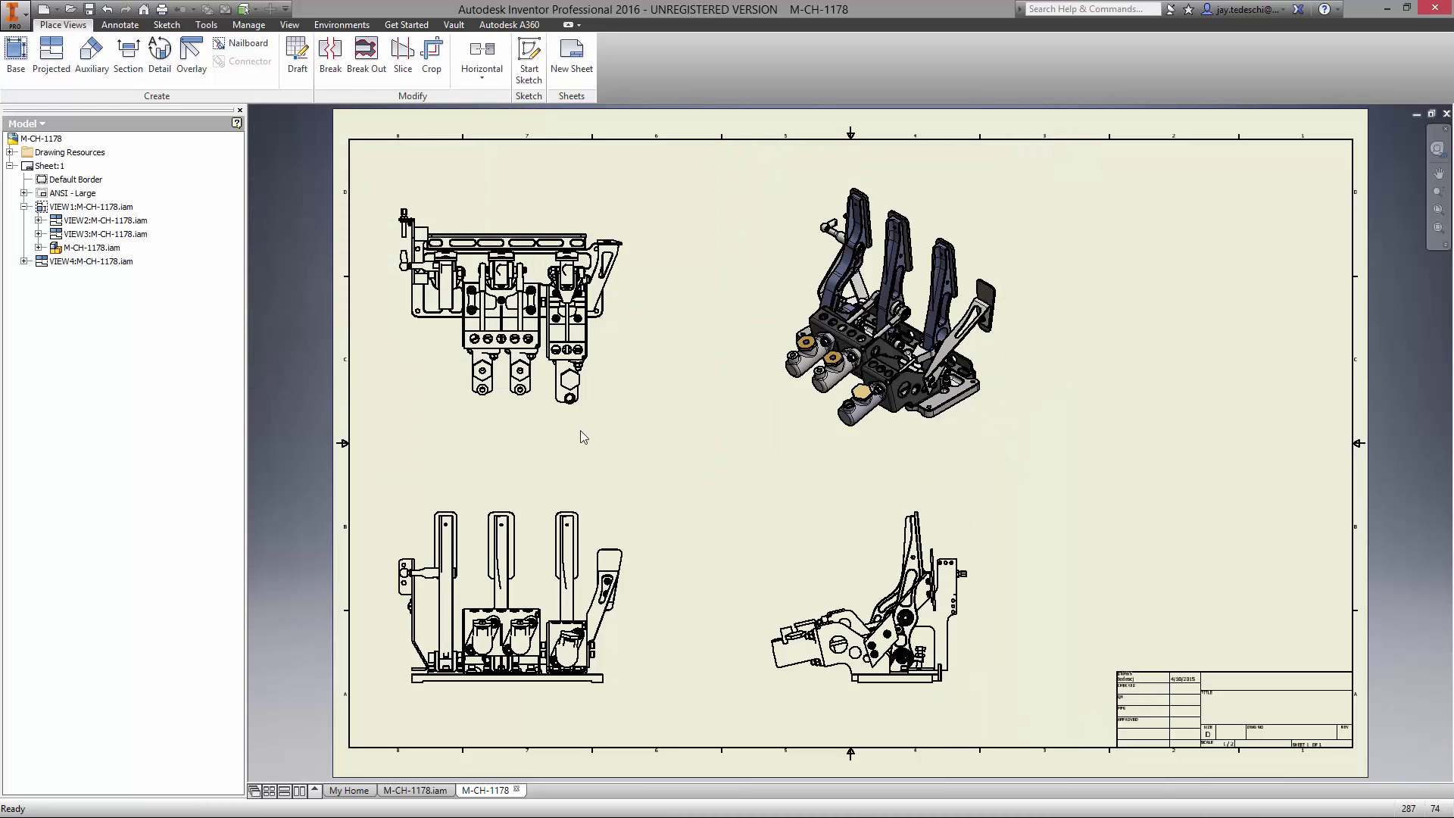
- Add a parts list from the isometric view at the sheet's top-right corner
left_click(120, 24)
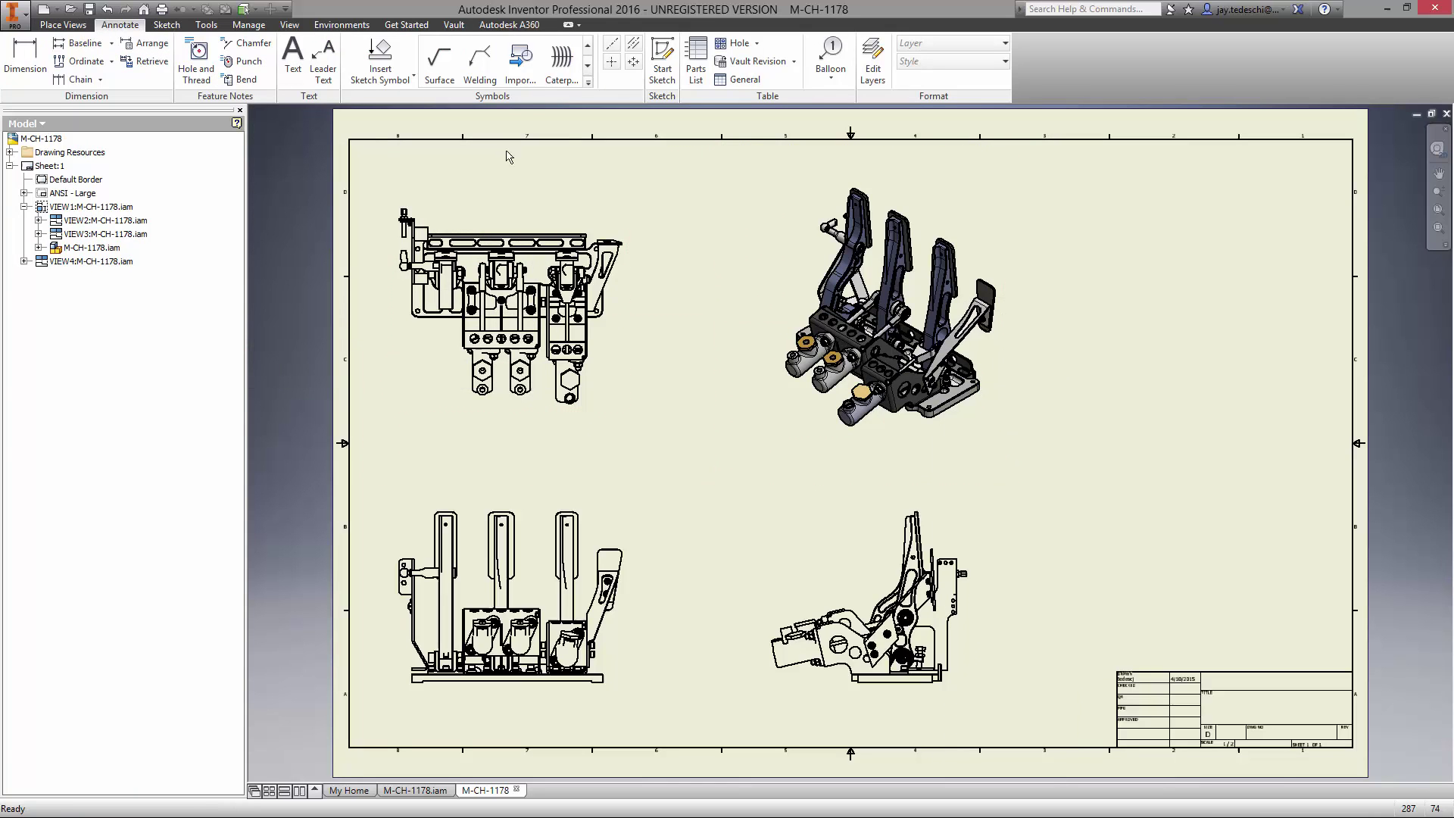
left_click(704, 83)
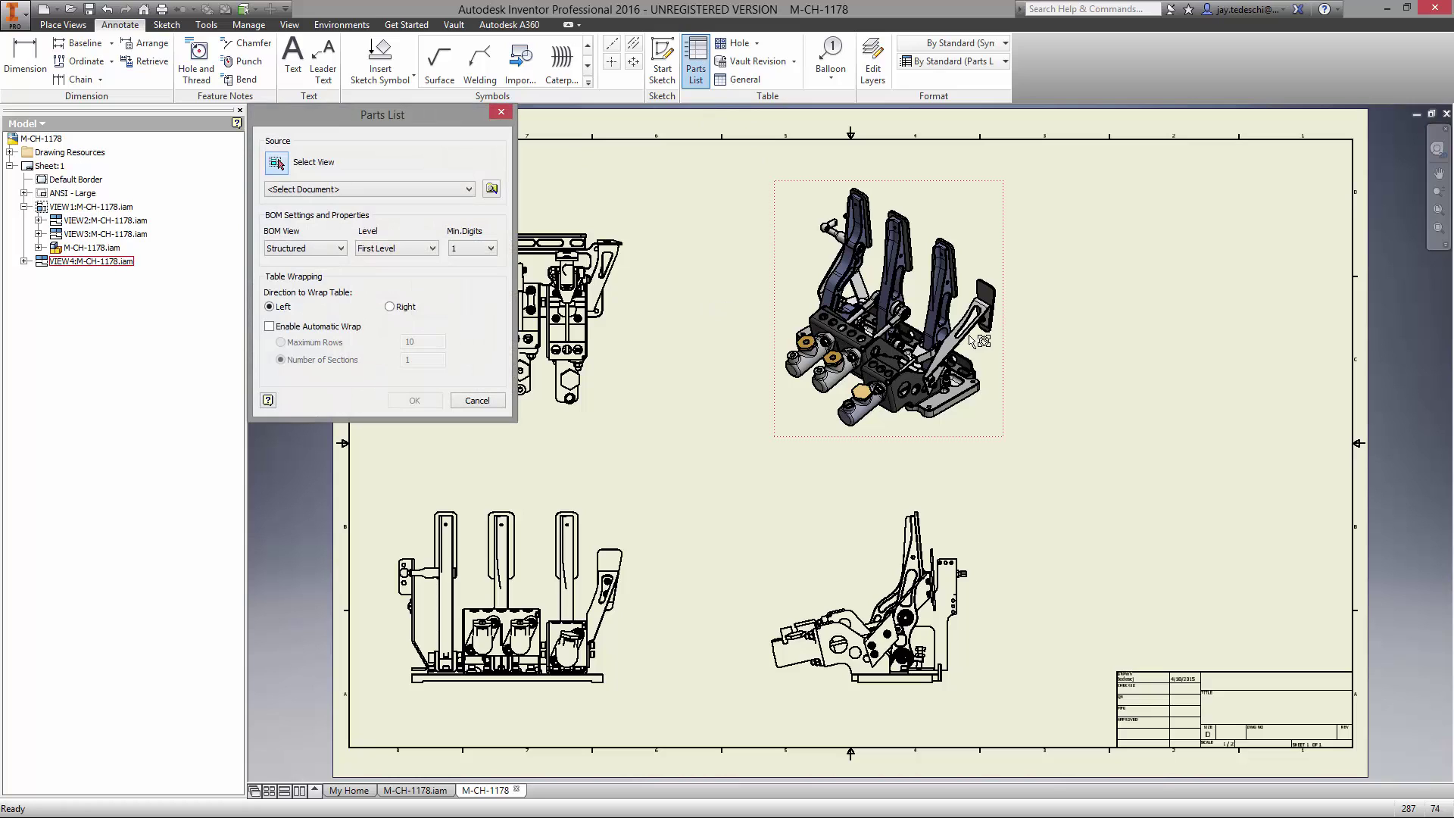
left_click(992, 341)
left_click(414, 401)
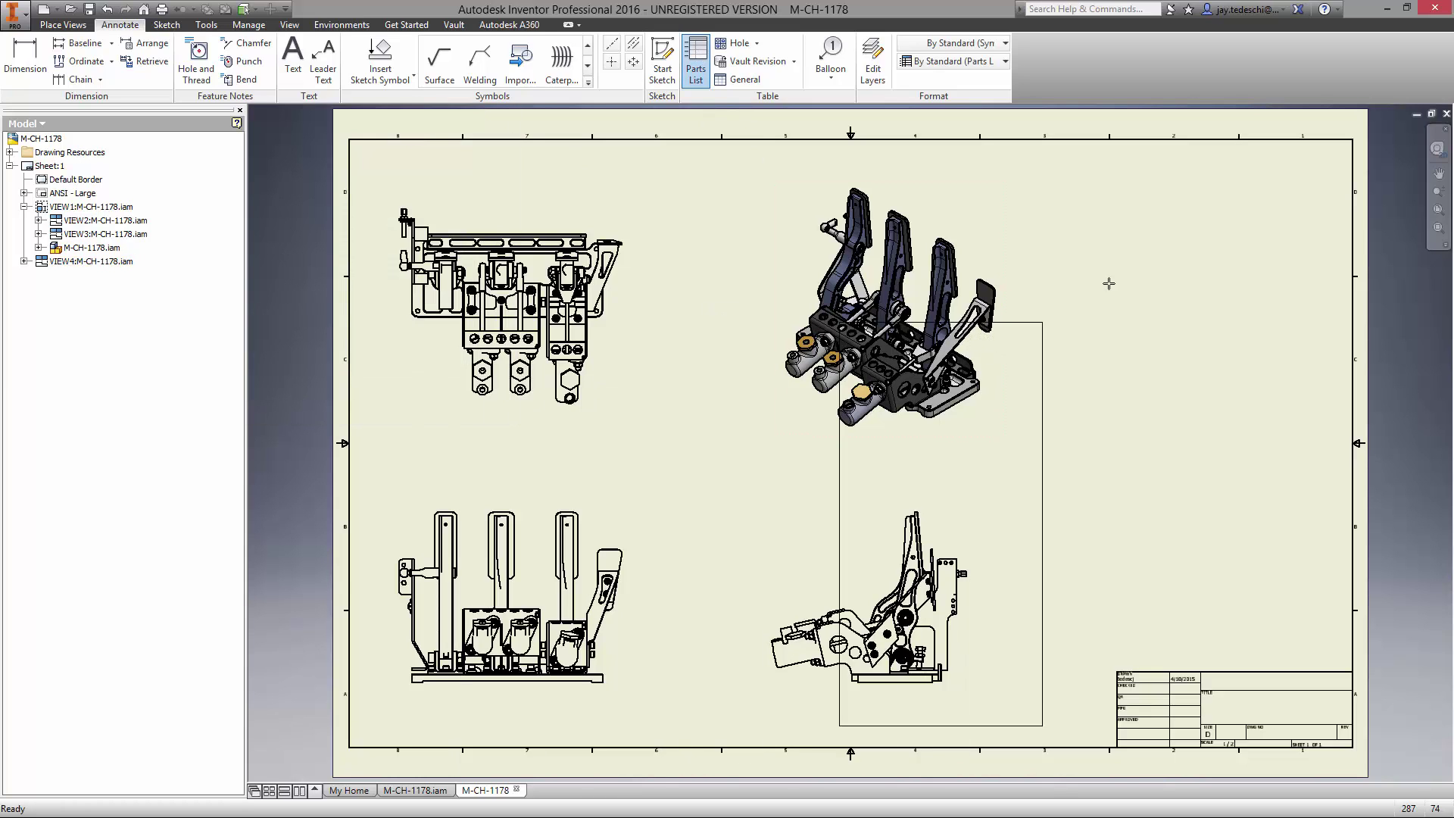
left_click(1353, 141)
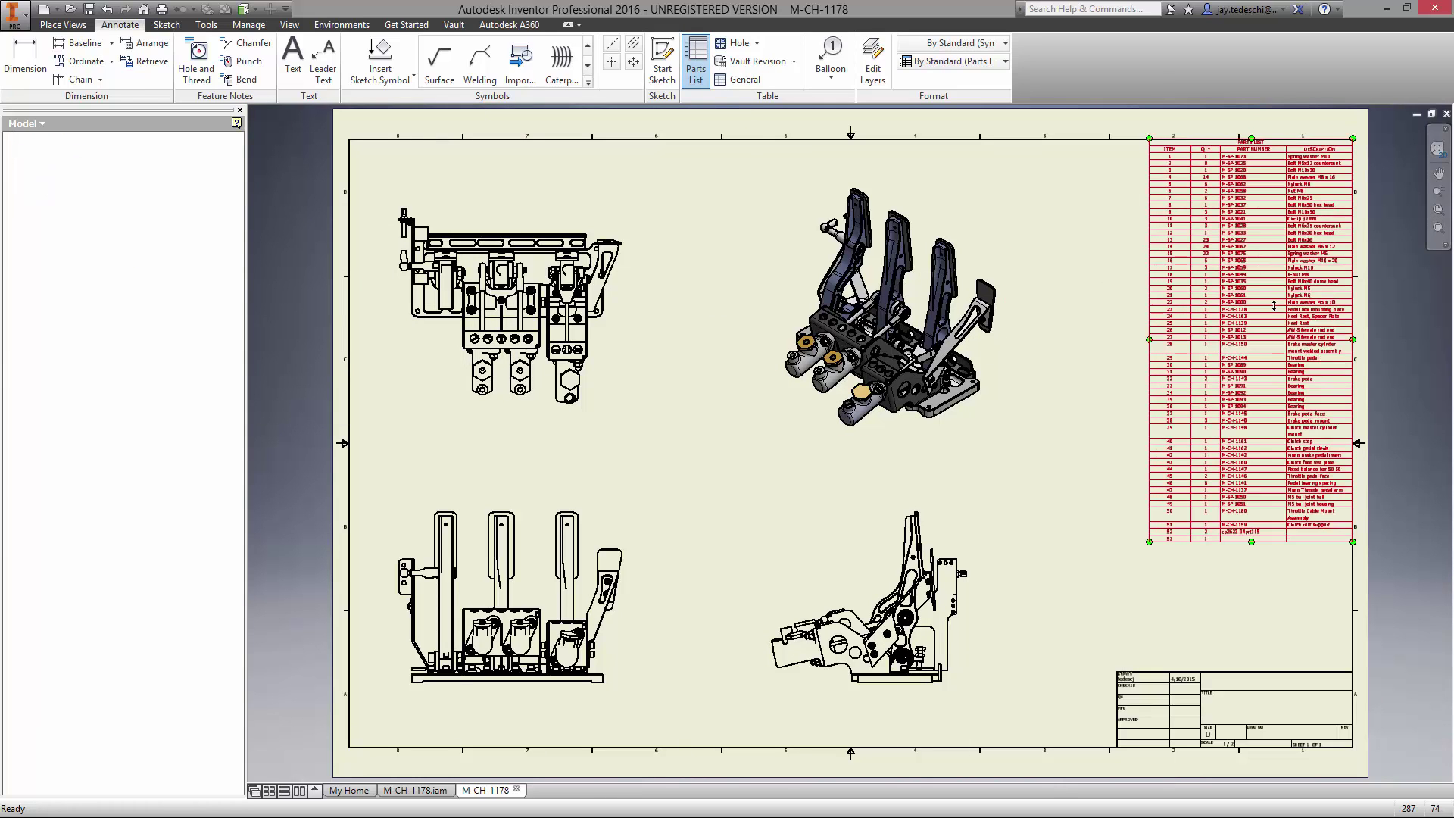
scroll(1103, 587, "up", 3)
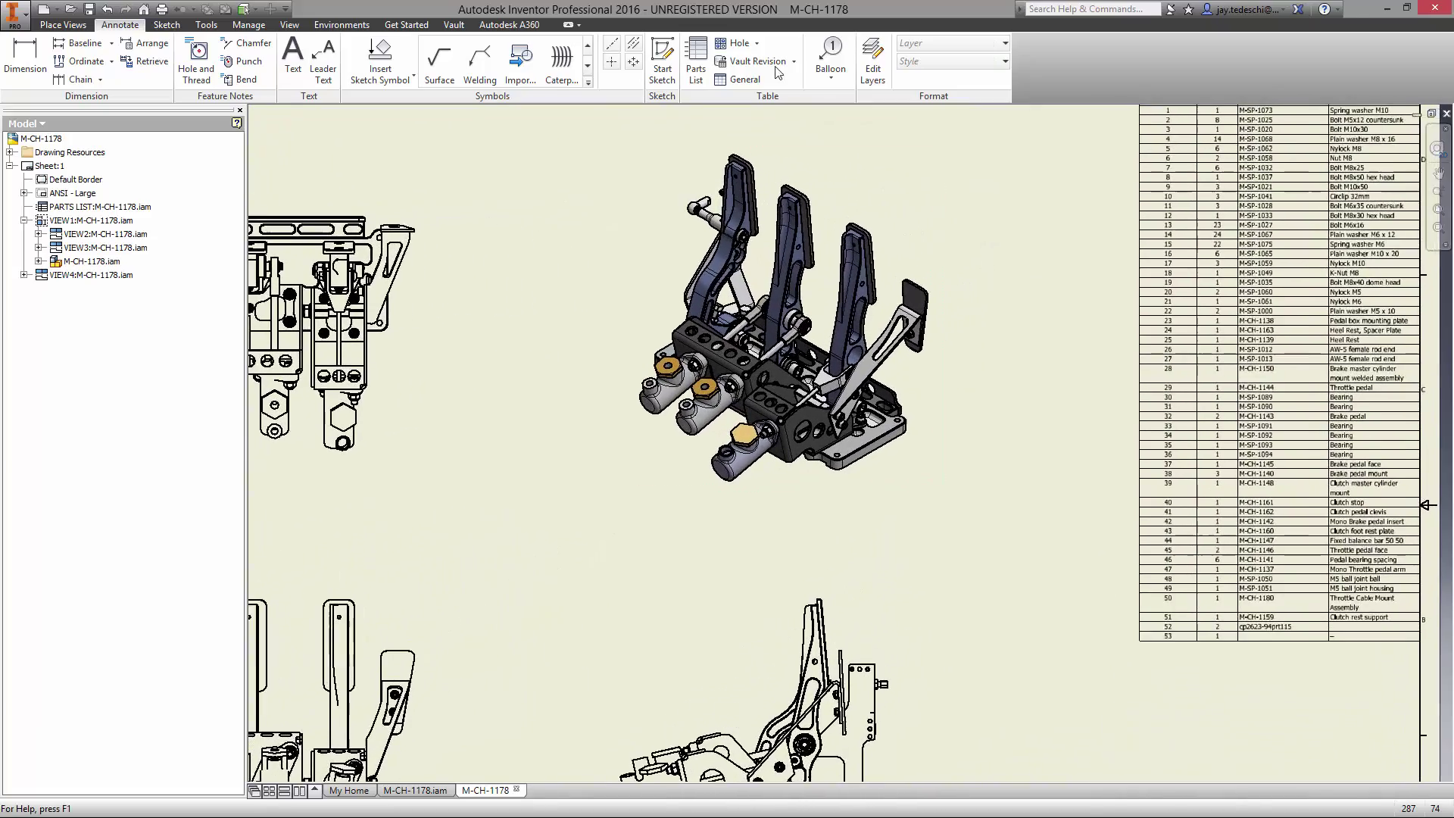
- Auto-balloon the pedal box components in a row under the isometric view
left_click(830, 78)
left_click(856, 136)
left_click(939, 409)
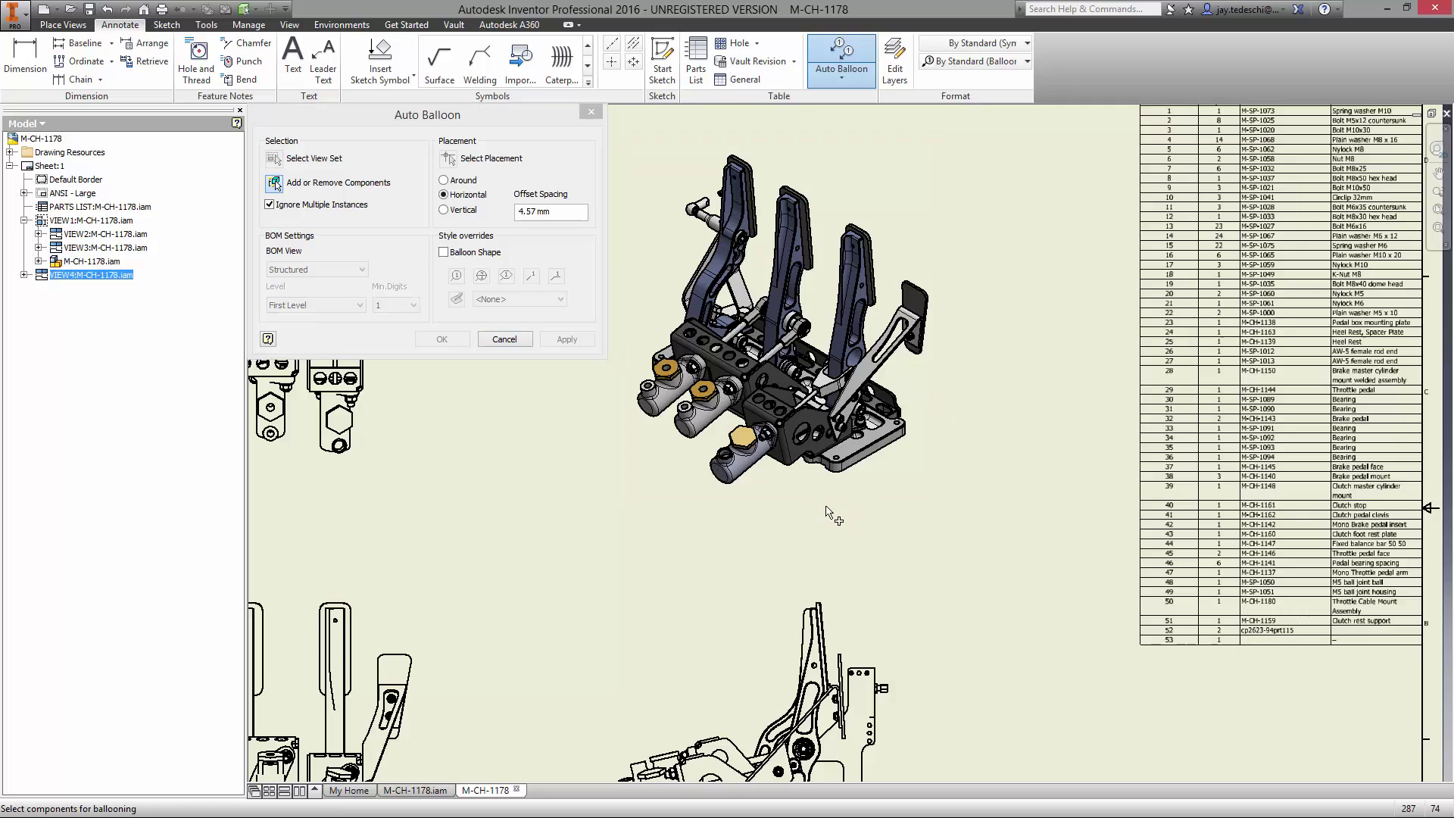
left_click_drag(827, 506, 641, 395)
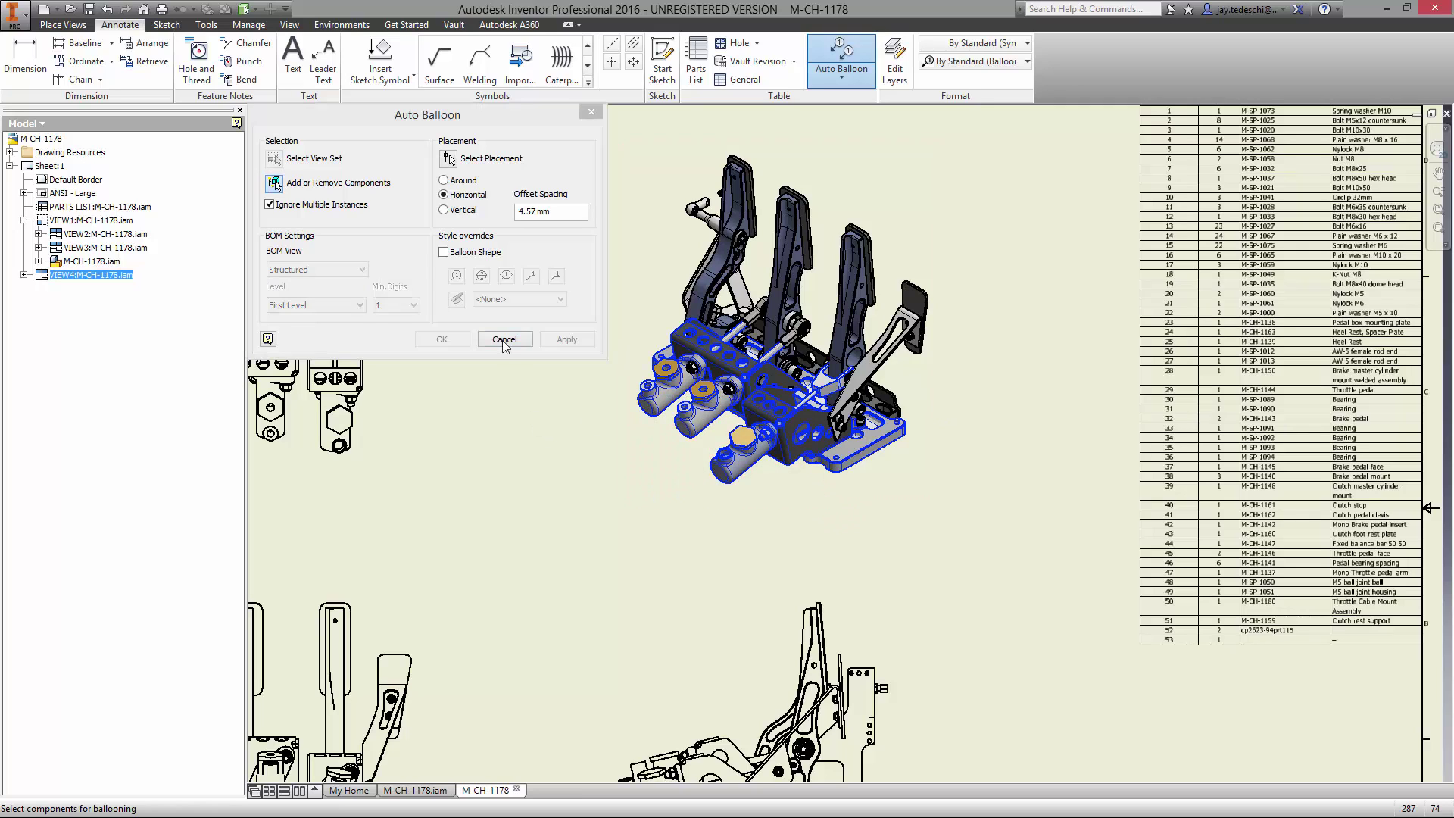
left_click(617, 551)
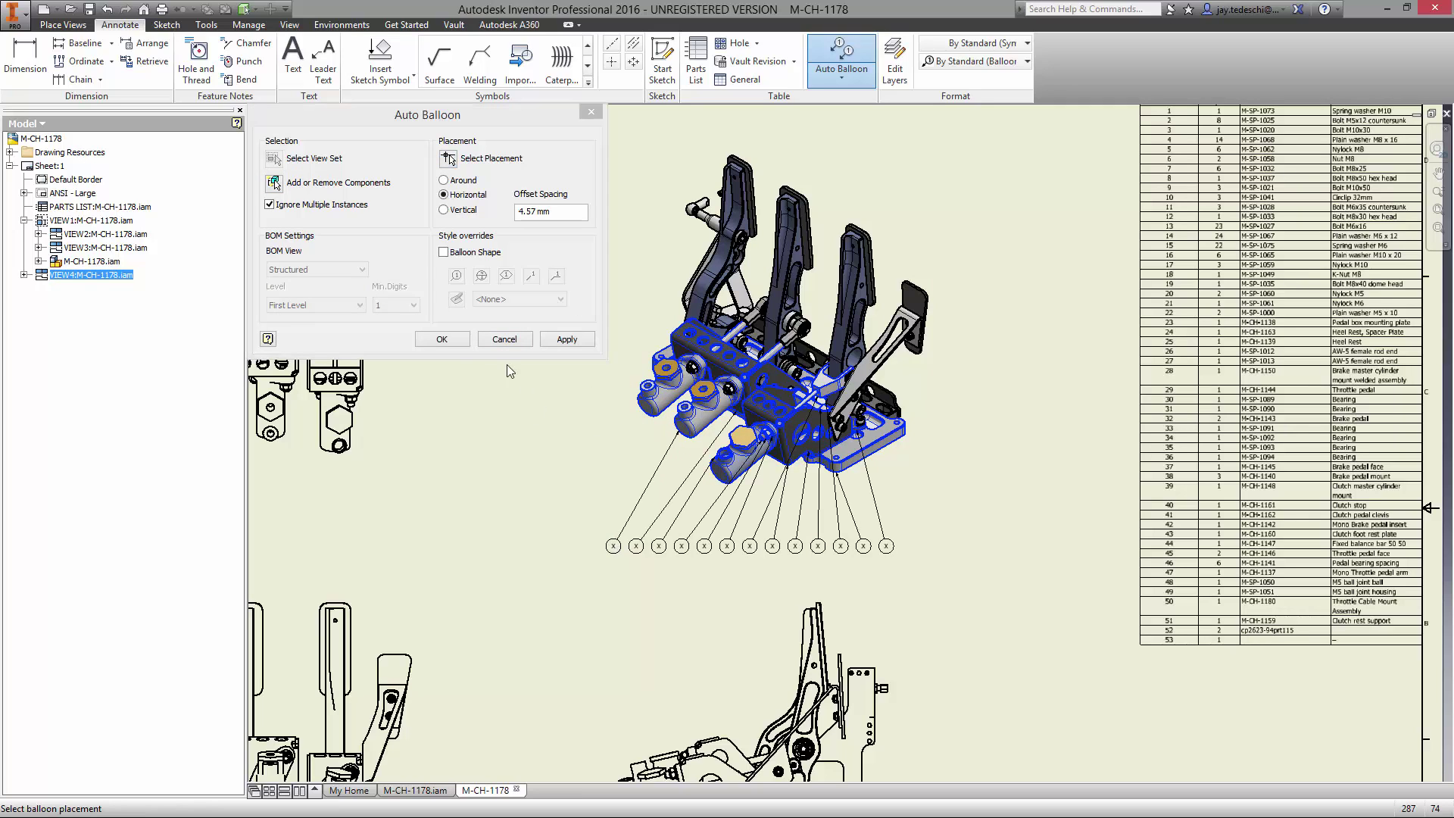
left_click(441, 339)
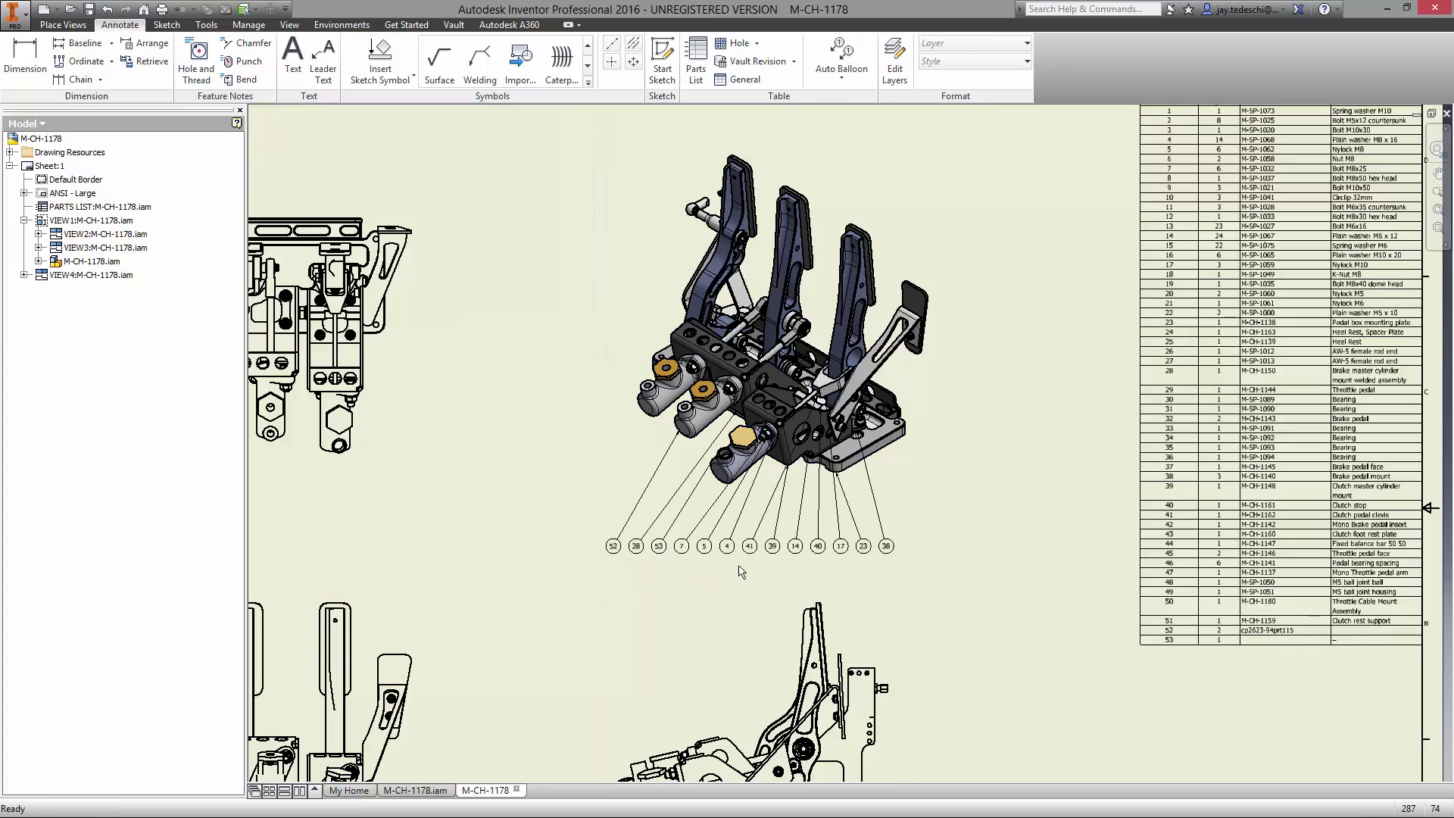
- Apply Align to the selected left group of balloons
left_click_drag(740, 572, 586, 523)
right_click(546, 441)
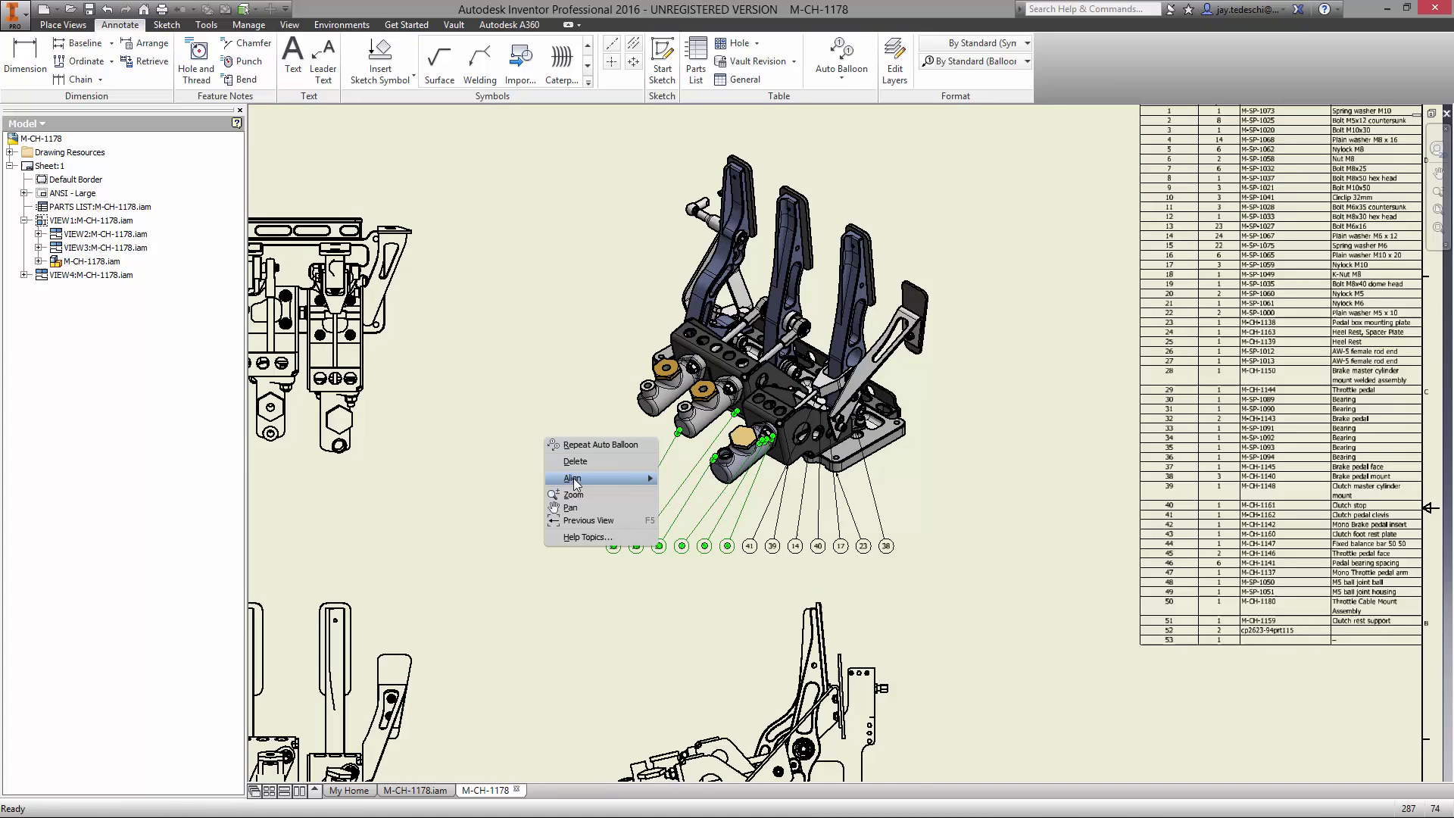
mouse_move(573, 481)
left_click(719, 535)
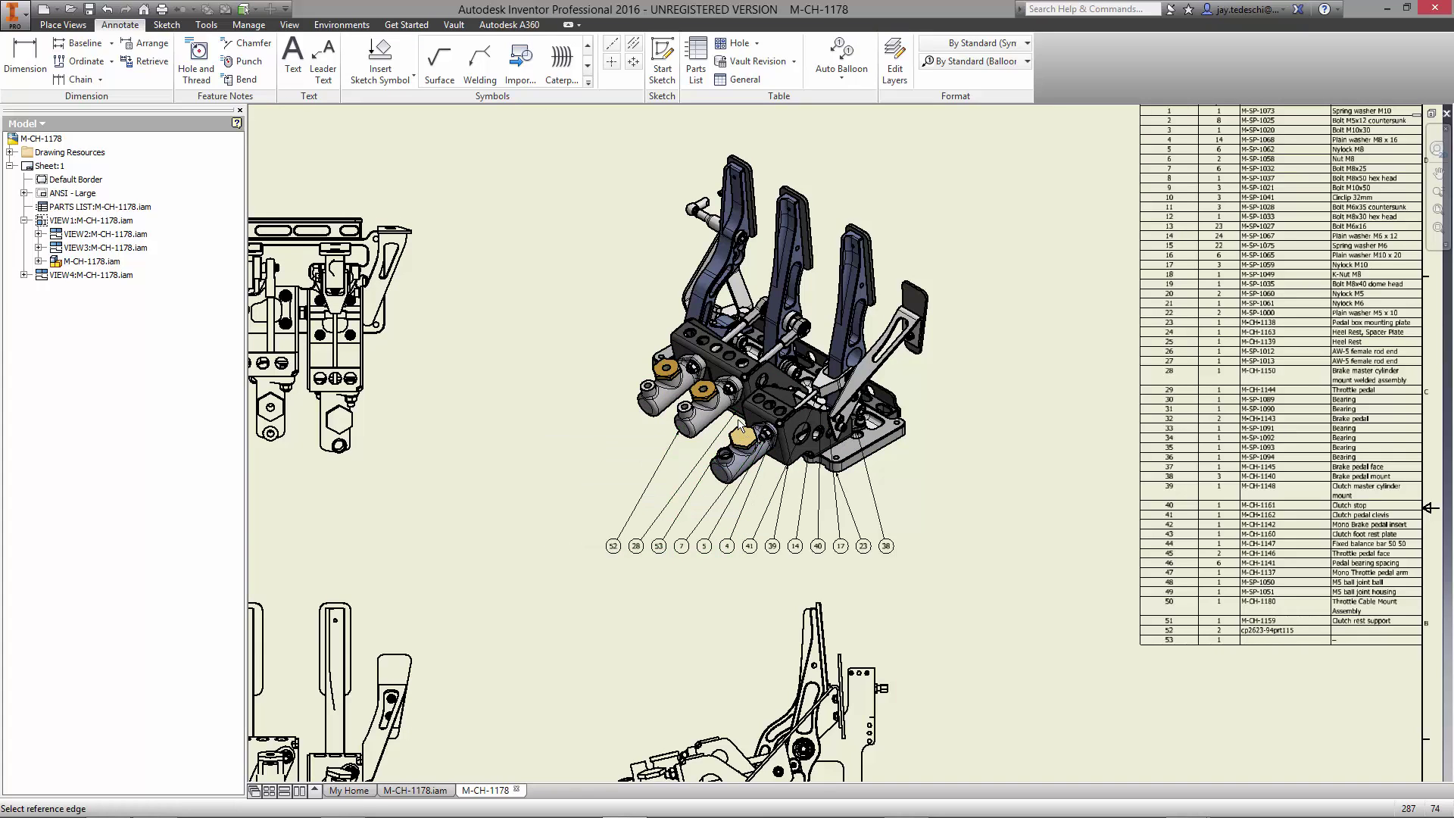
- Align the balloons to the picked edge, then select M-CH-1184.stp among STEP files to open
left_click(739, 419)
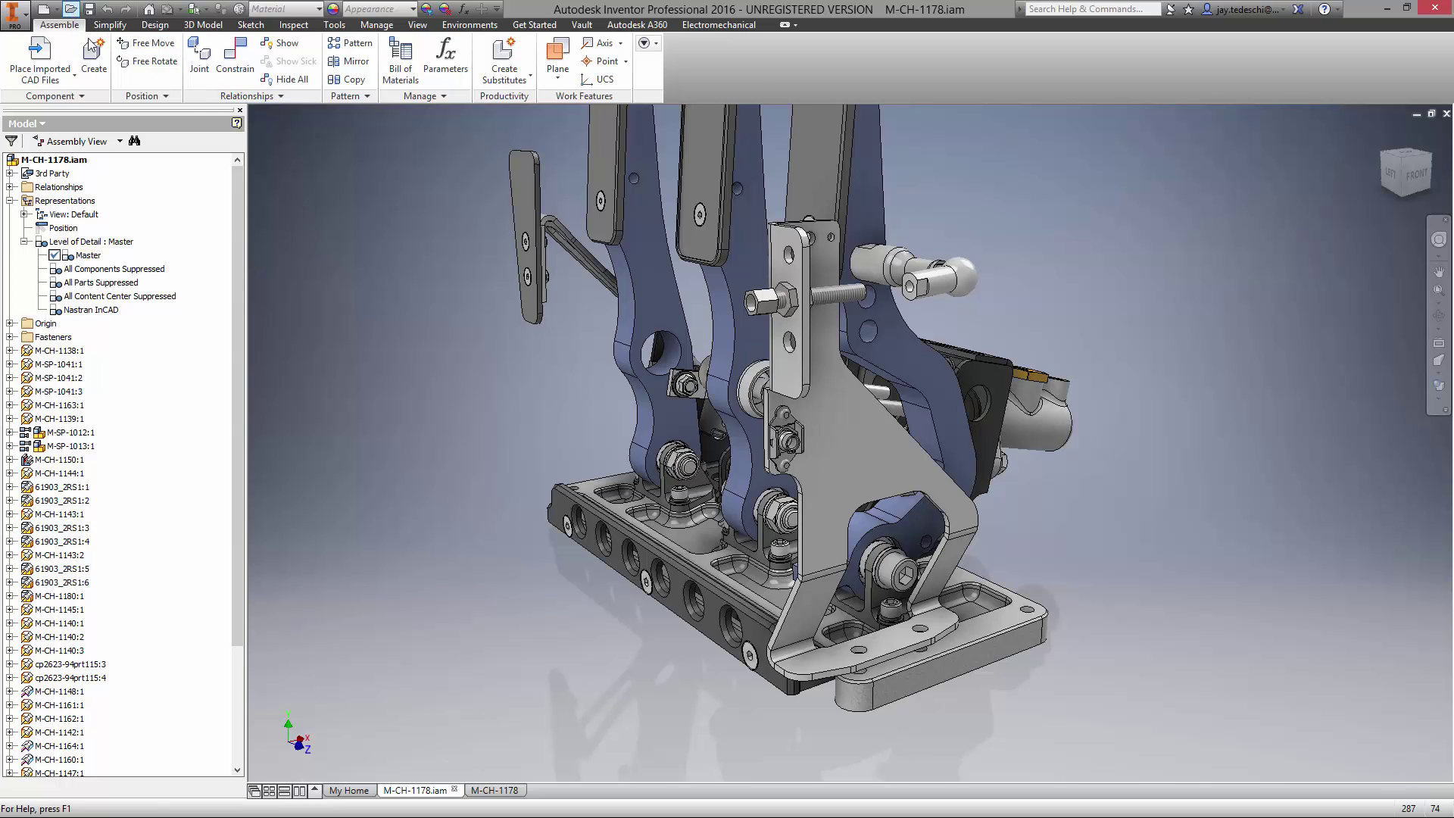
left_click(70, 9)
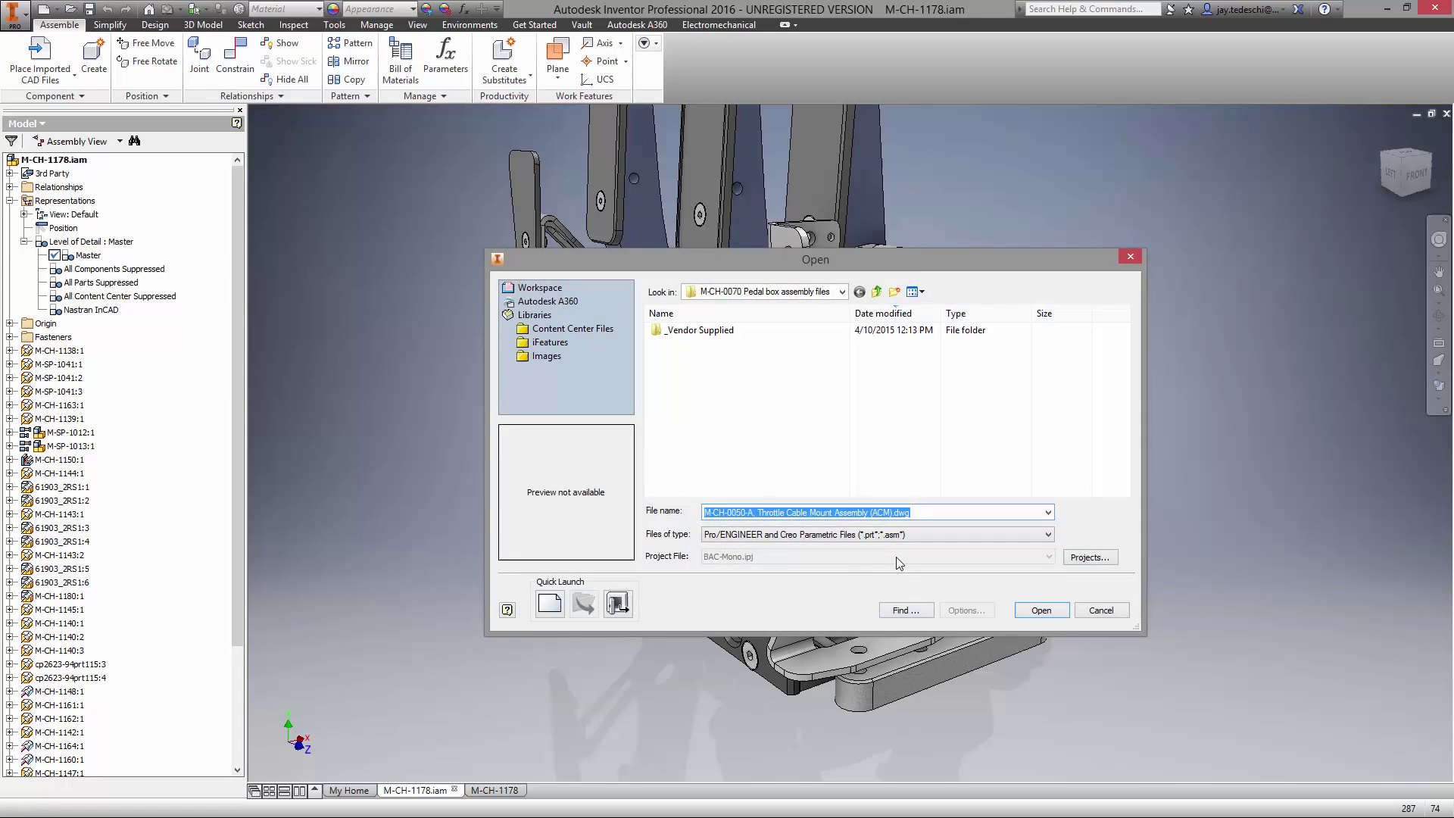
left_click(880, 535)
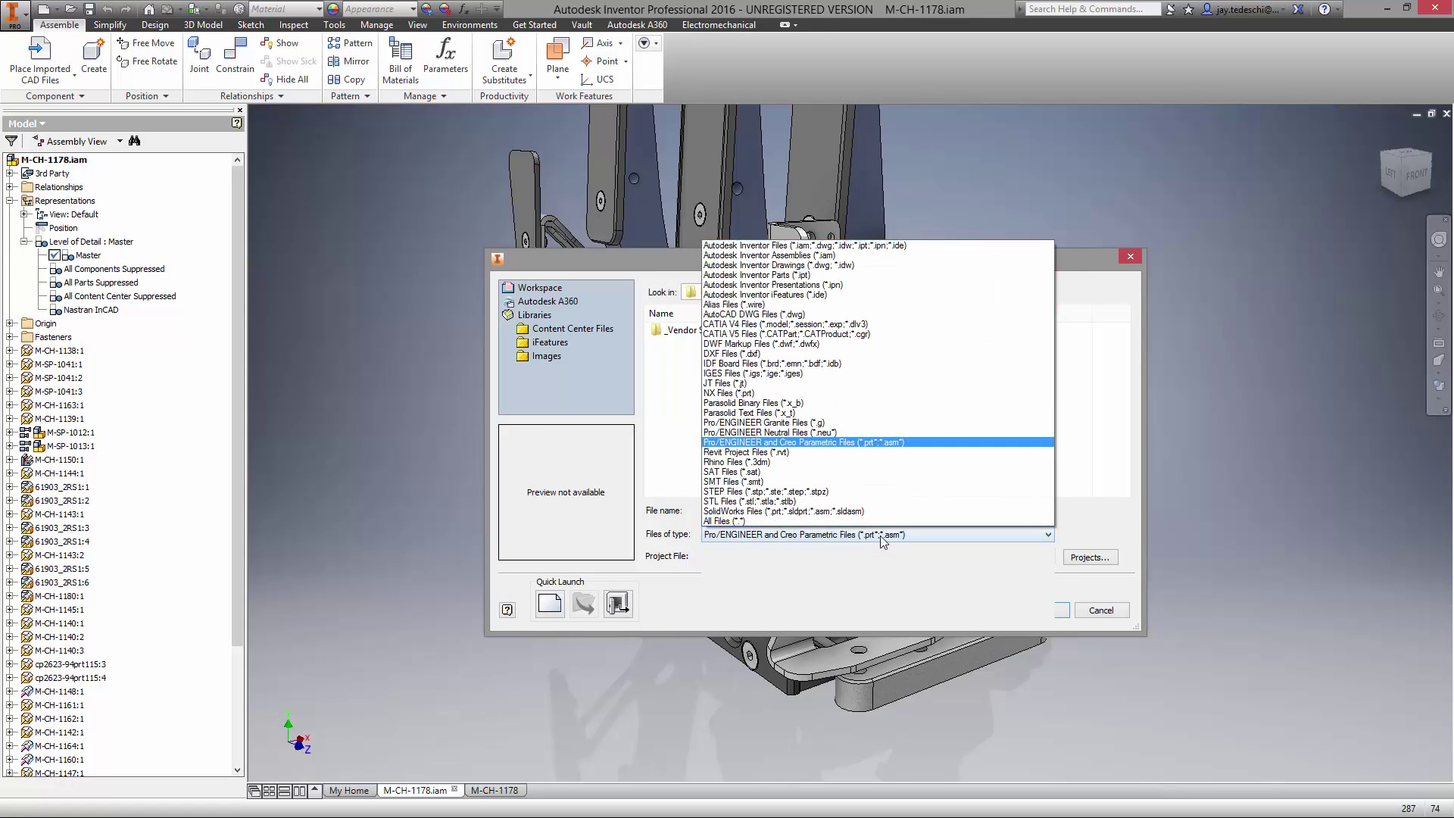
left_click(759, 492)
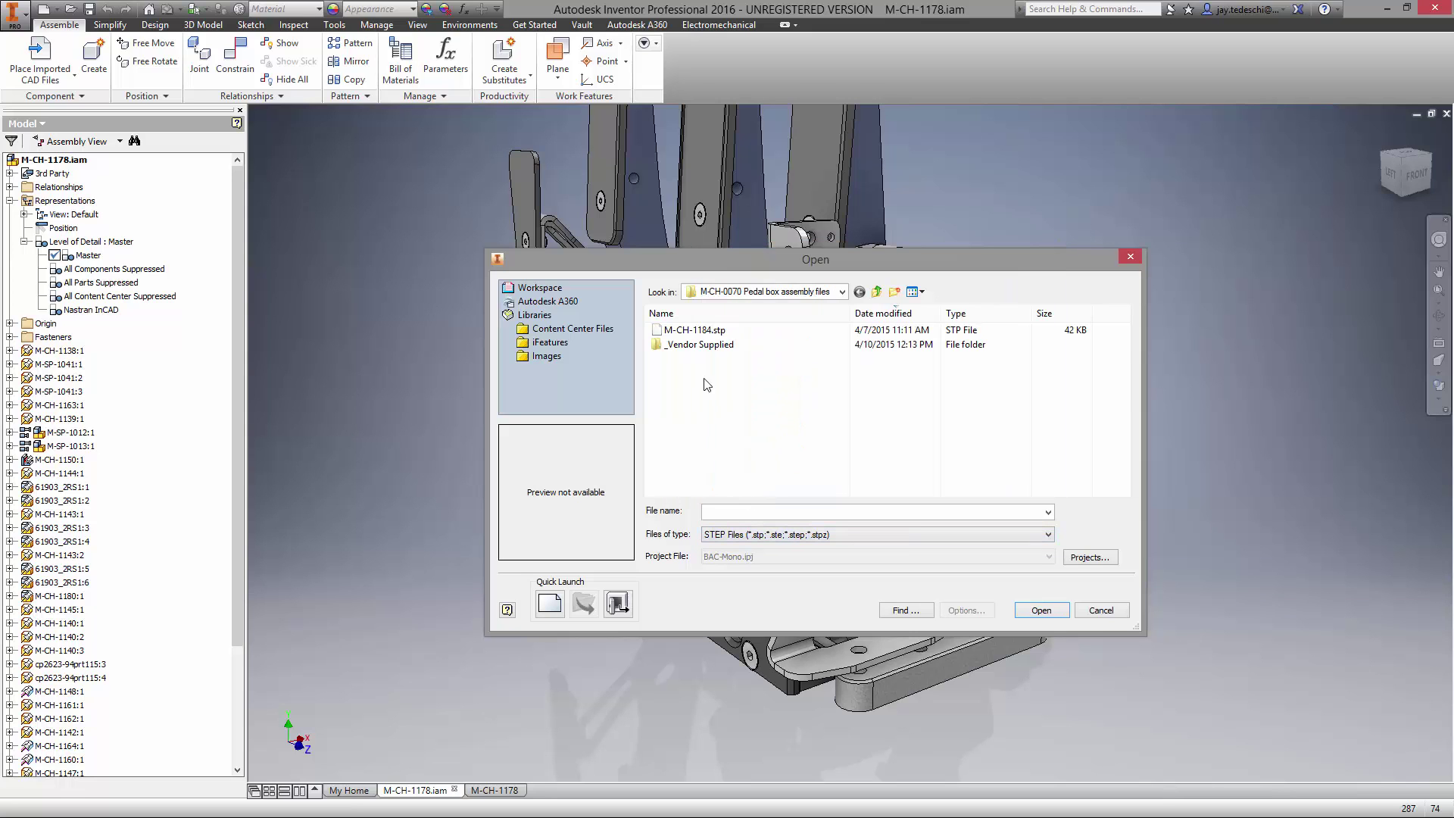
left_click(713, 332)
- Import M-CH-1184.stp as a part and convert it to 3 mm sheet metal on its flat face
left_click(1042, 612)
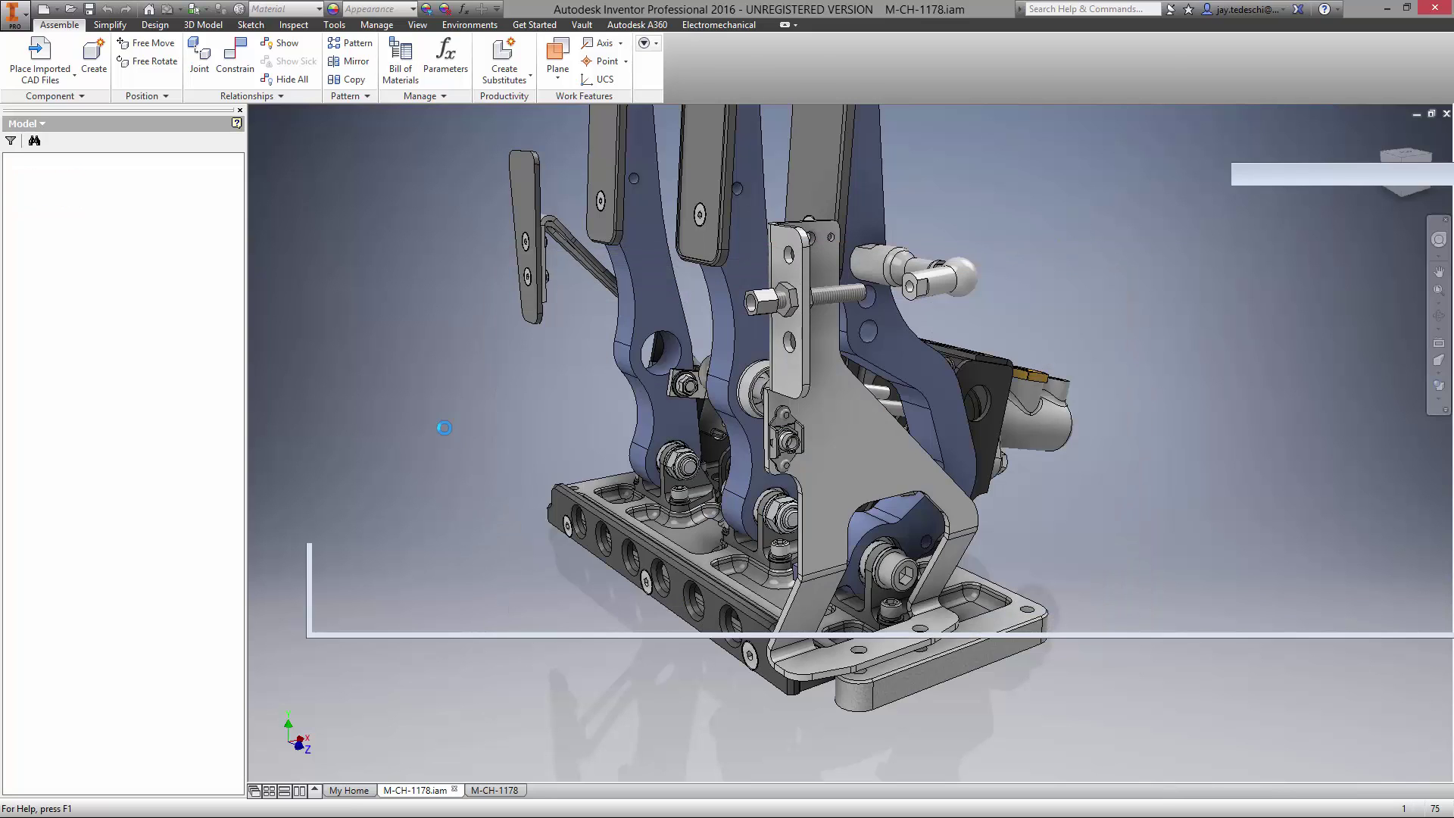
left_click(471, 590)
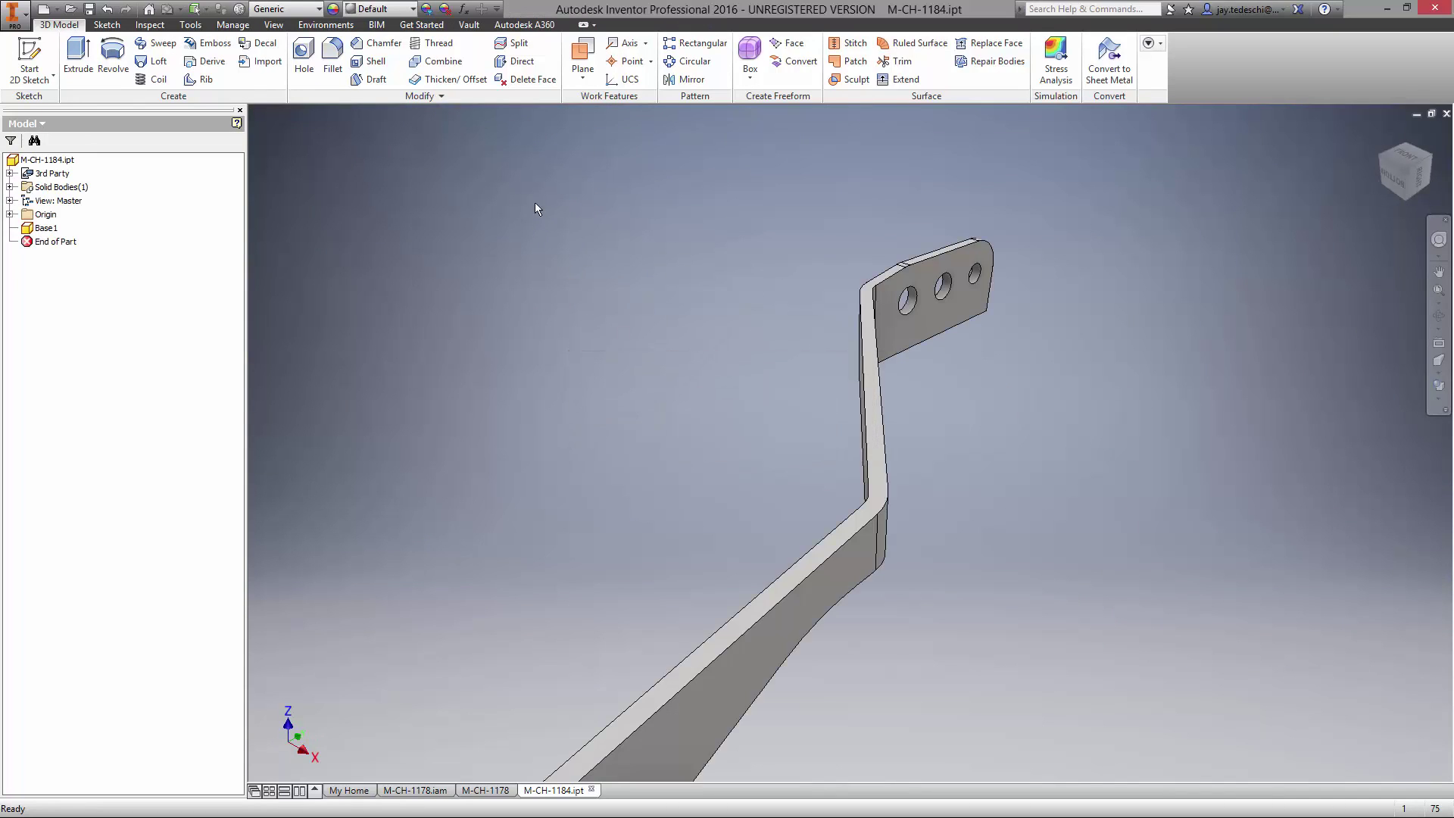
left_click(324, 25)
left_click(502, 53)
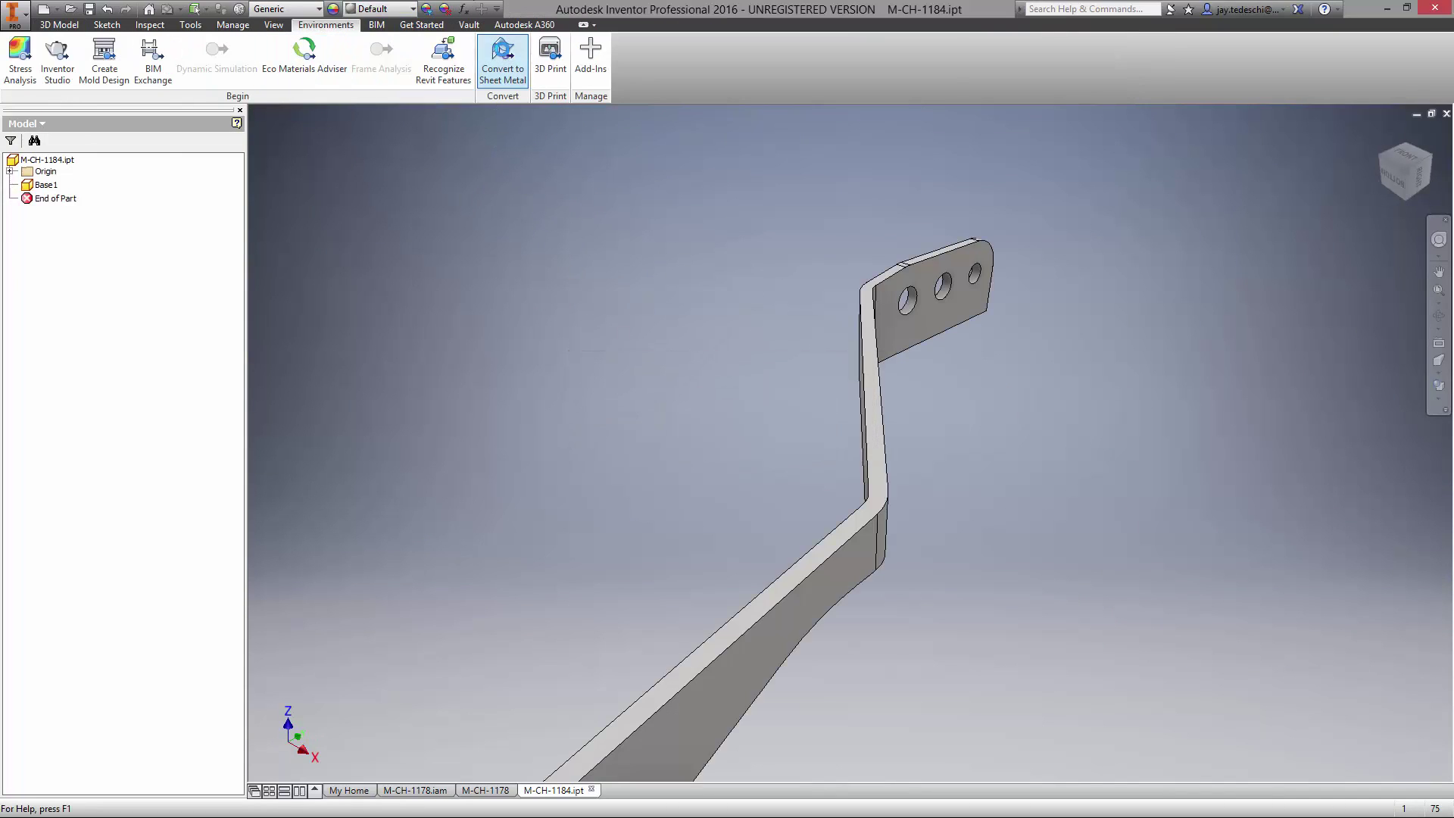
left_click(926, 317)
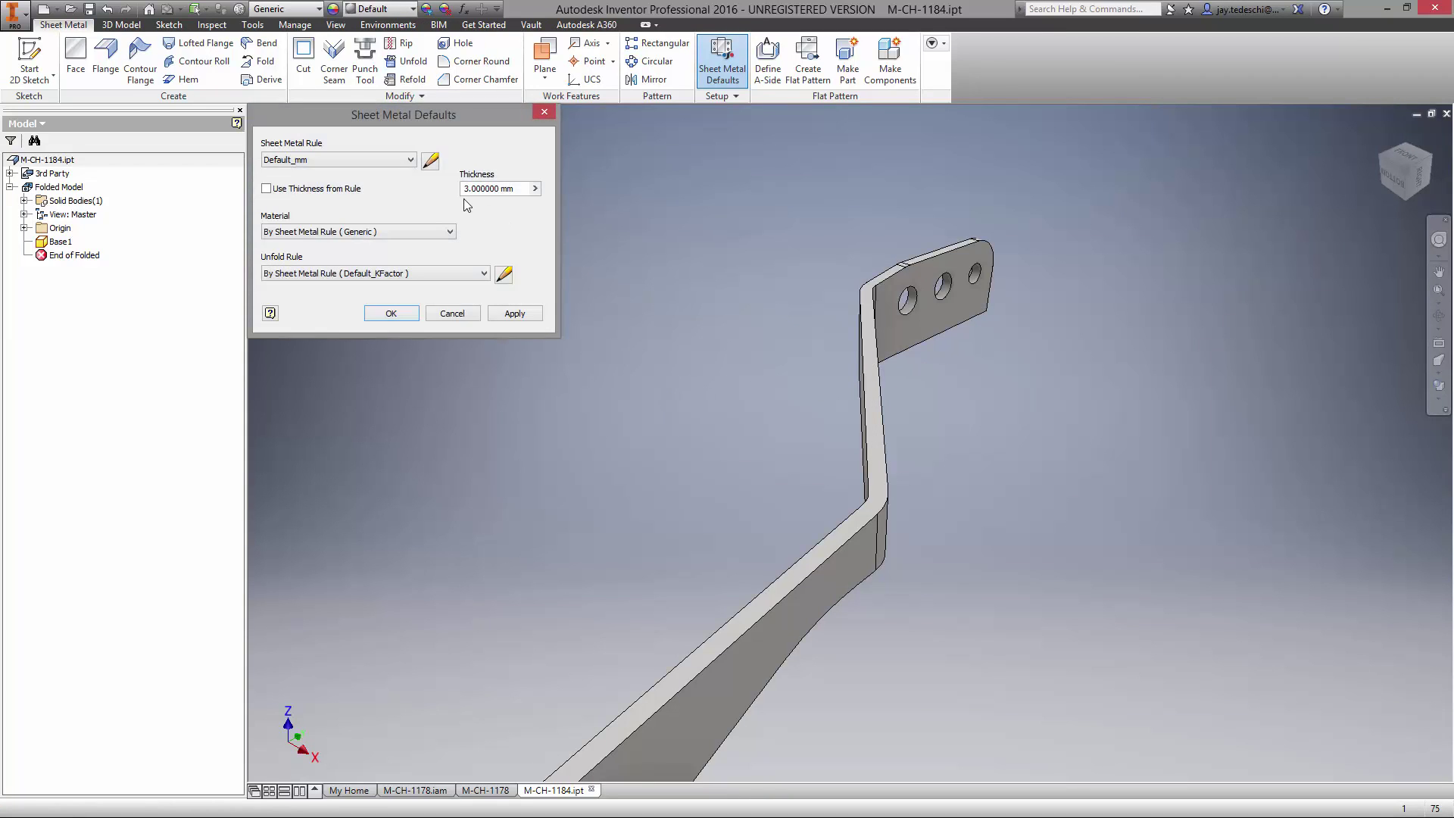
left_click(391, 314)
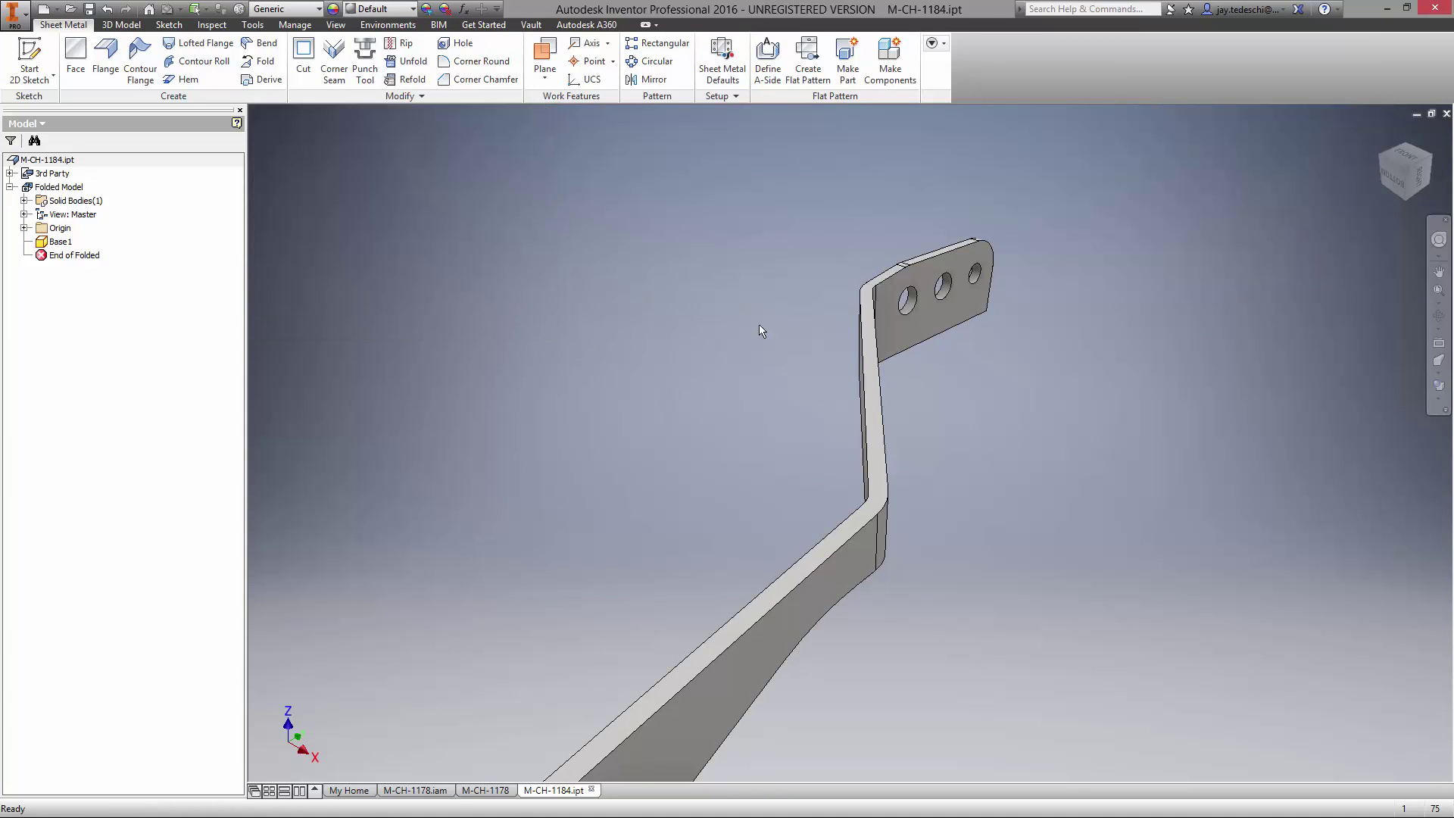
key("F6")
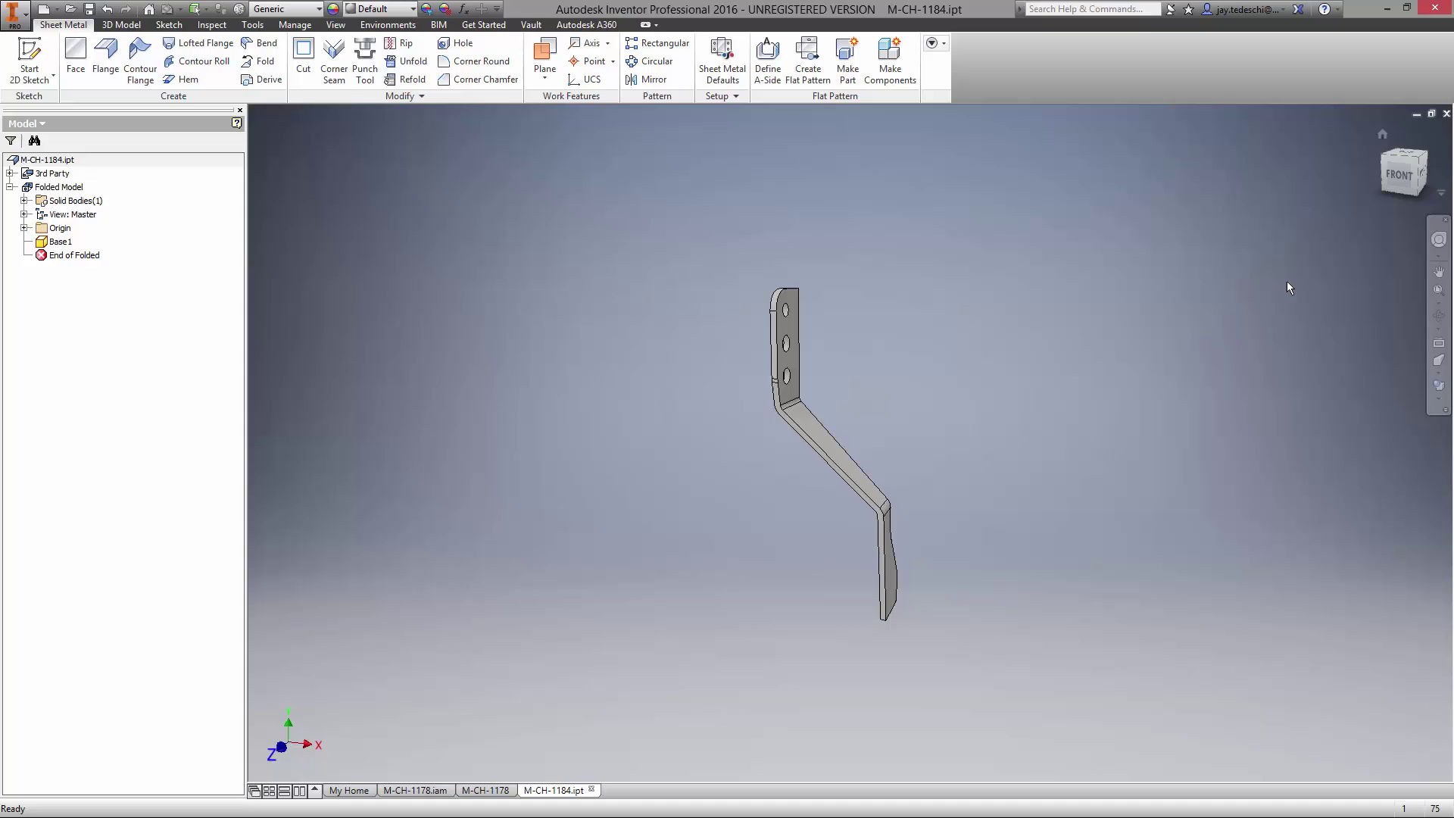
left_click(24, 227)
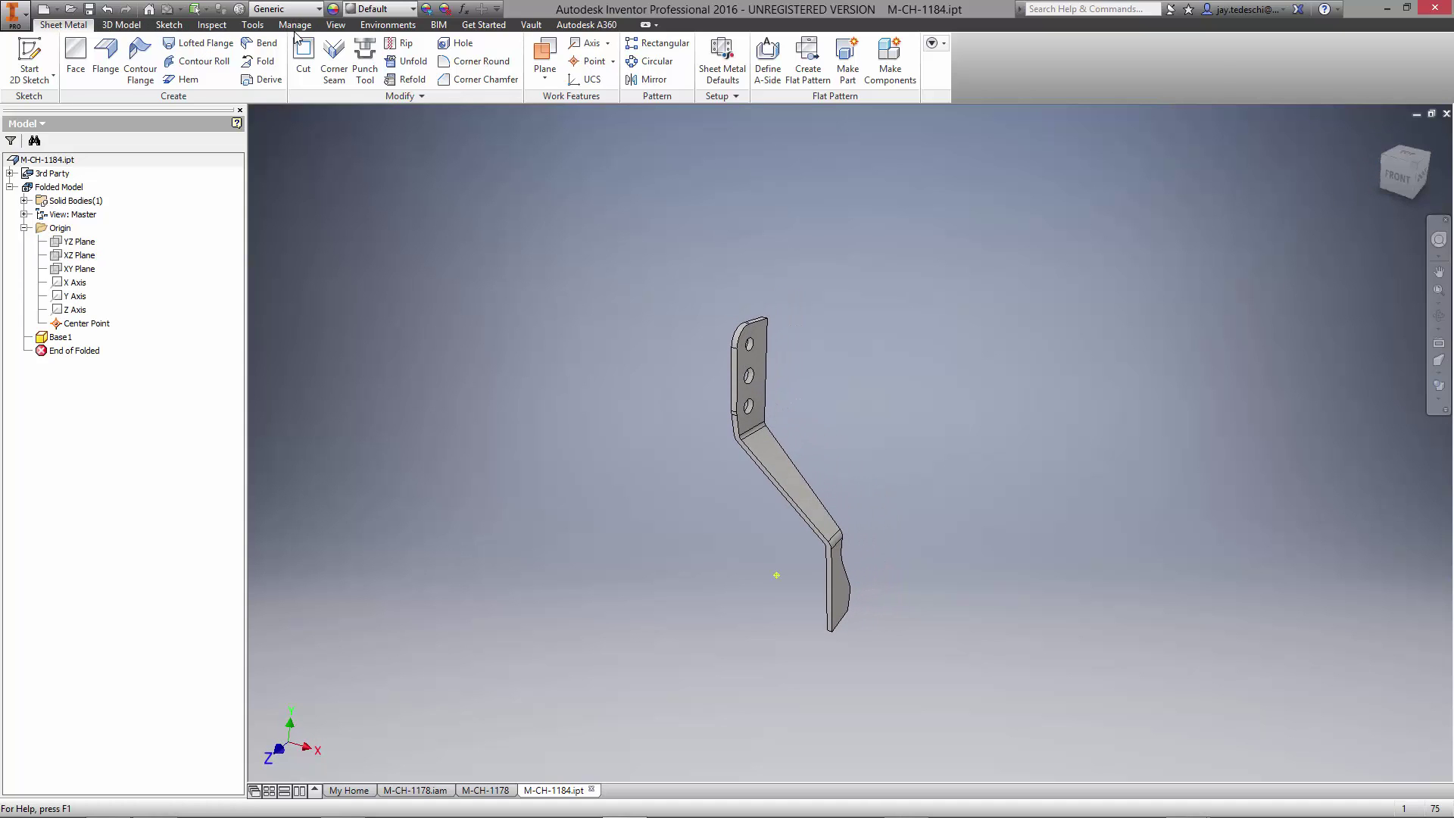
- Import the Throttle Cable Mount Assembly DWG onto the XY Plane at the center point
left_click(295, 25)
left_click(362, 87)
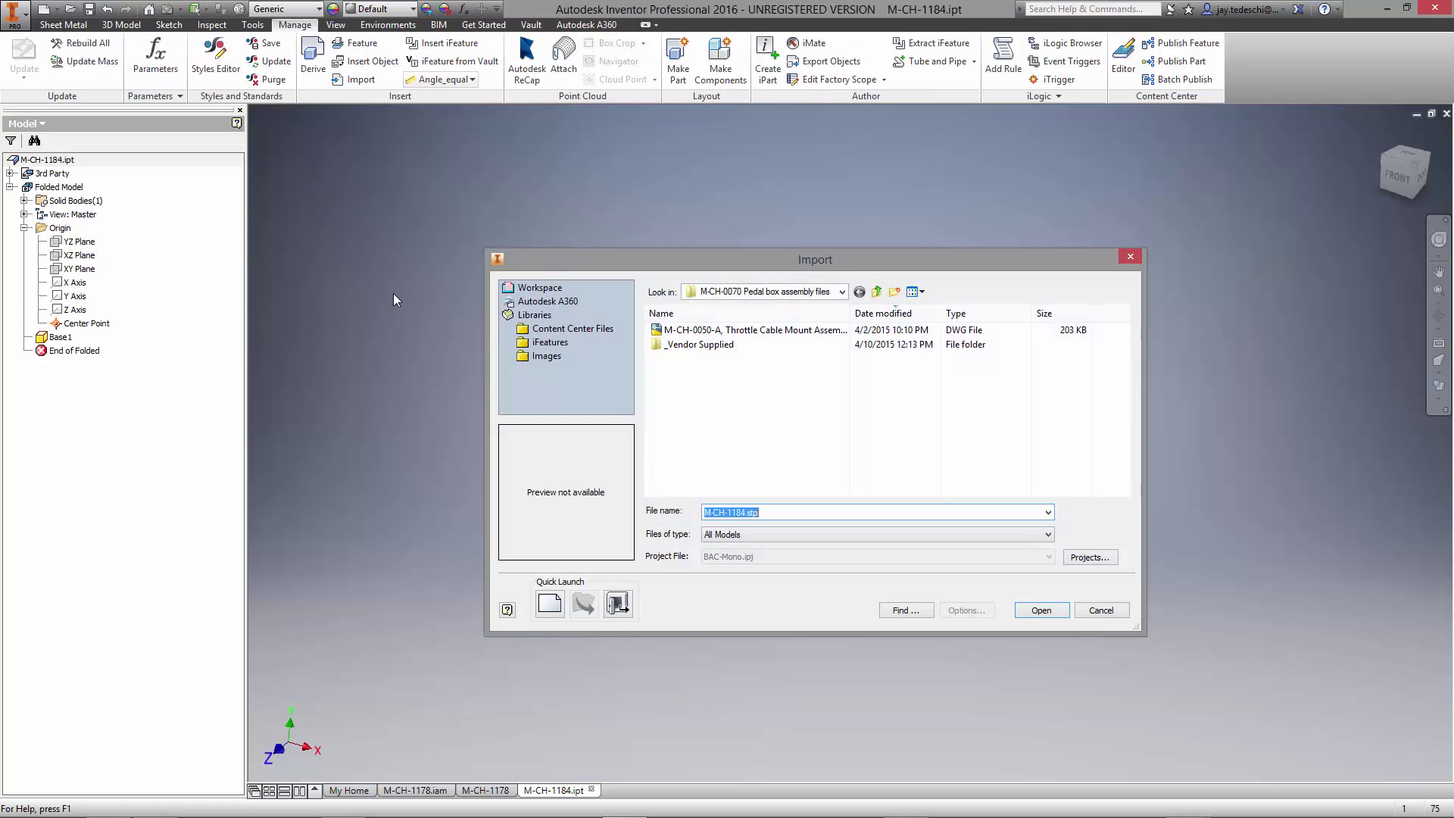
left_click(727, 331)
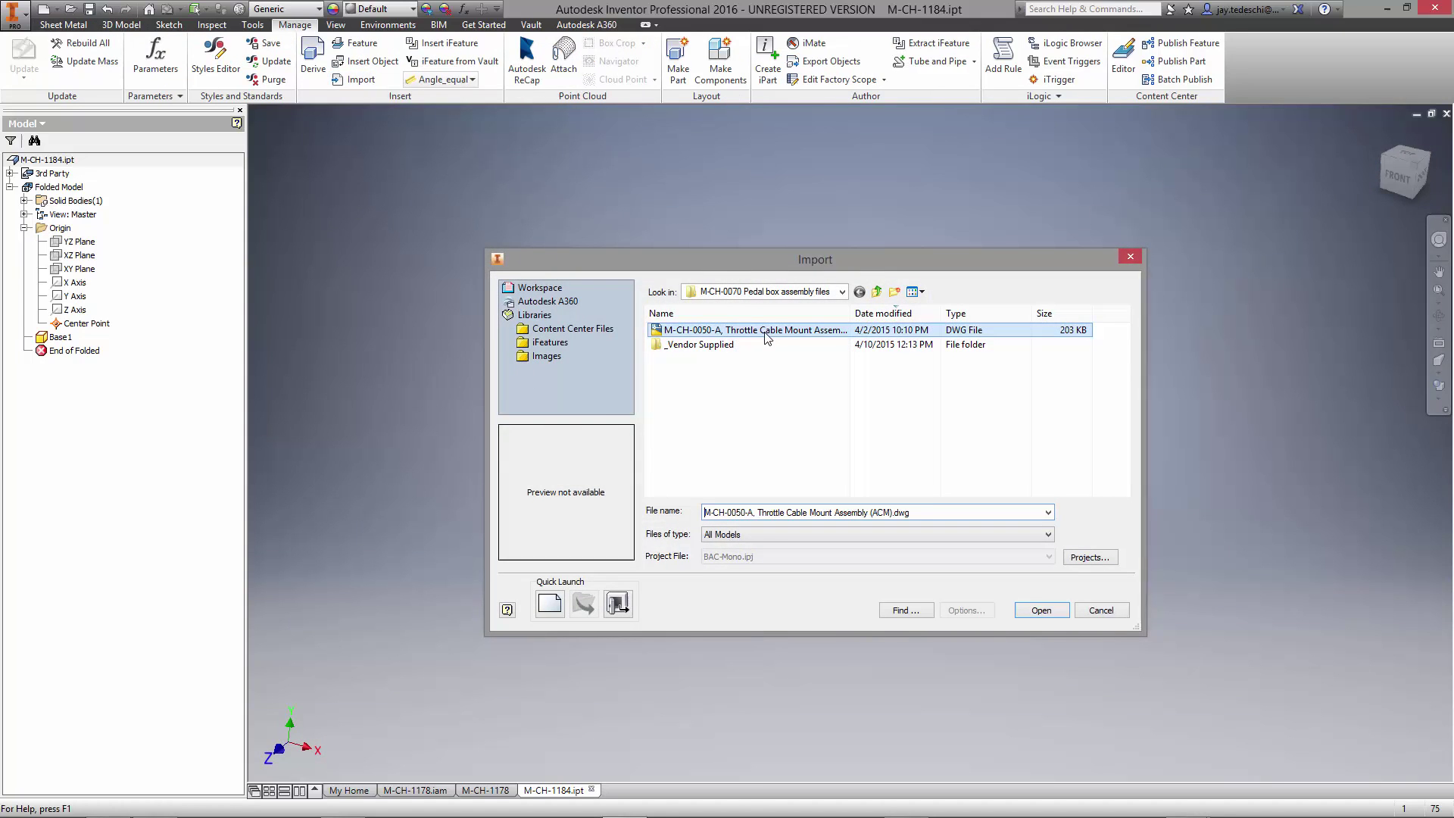
left_click(1024, 611)
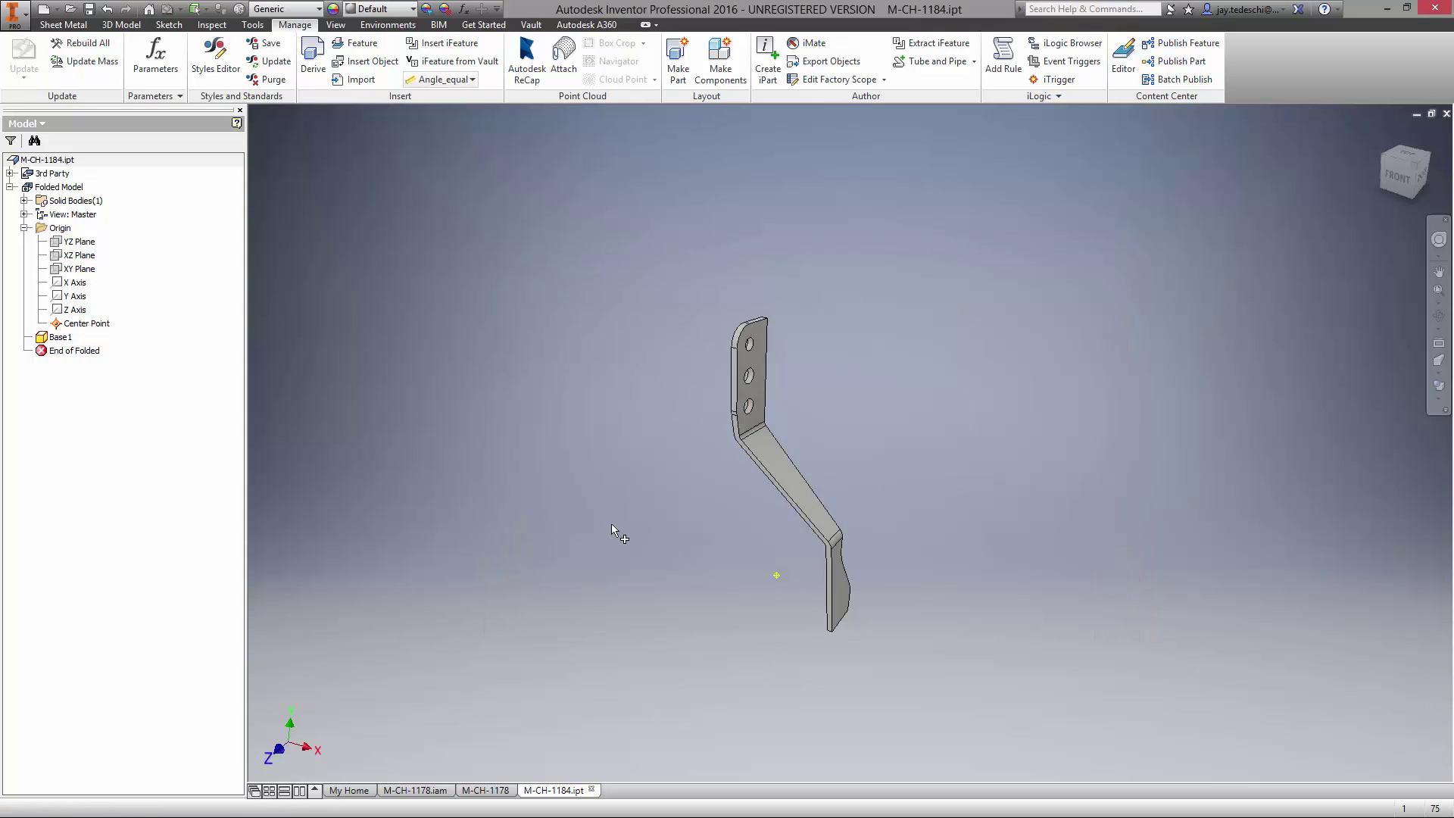
left_click(79, 269)
left_click(776, 575)
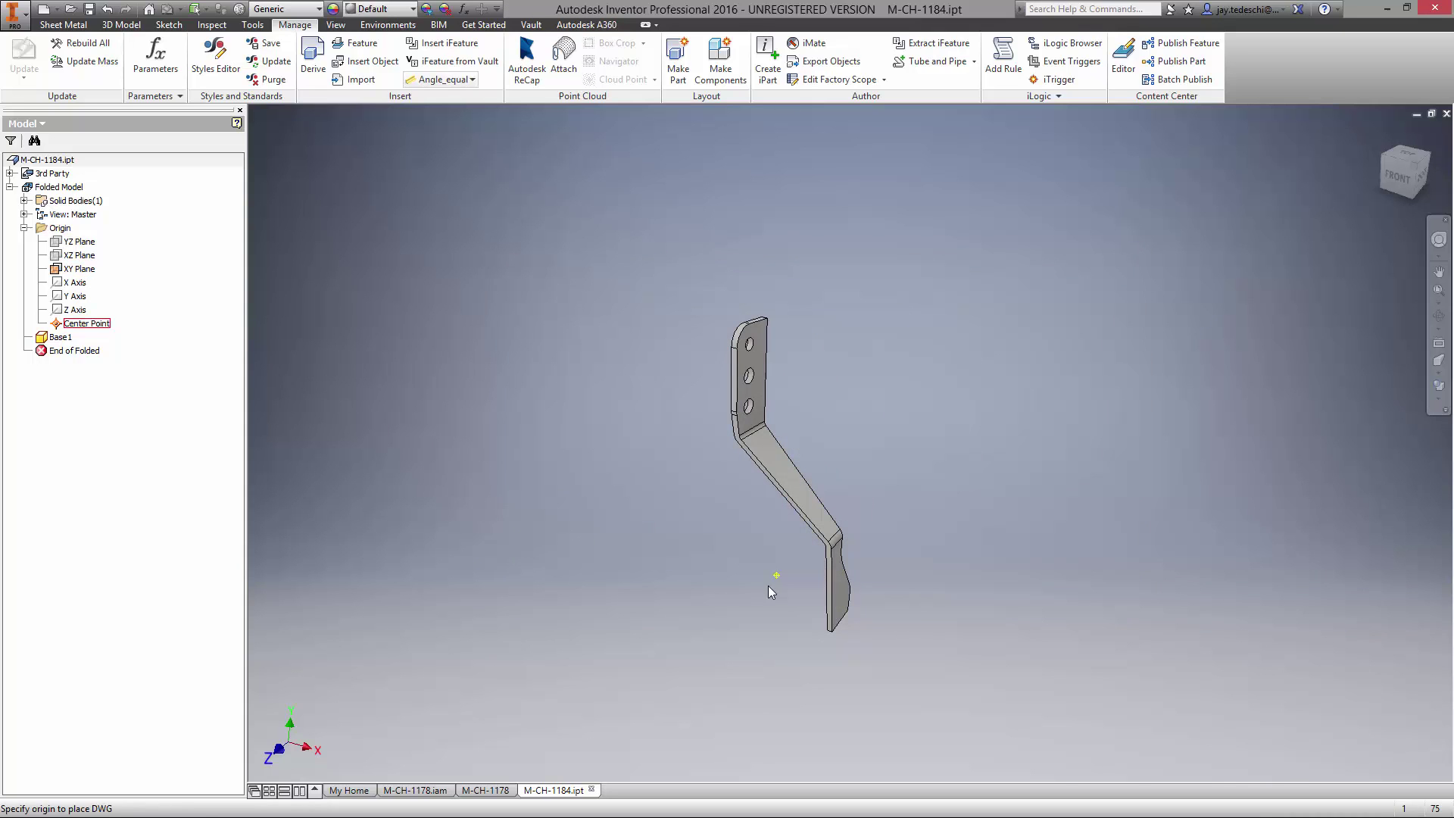
left_click(1396, 179)
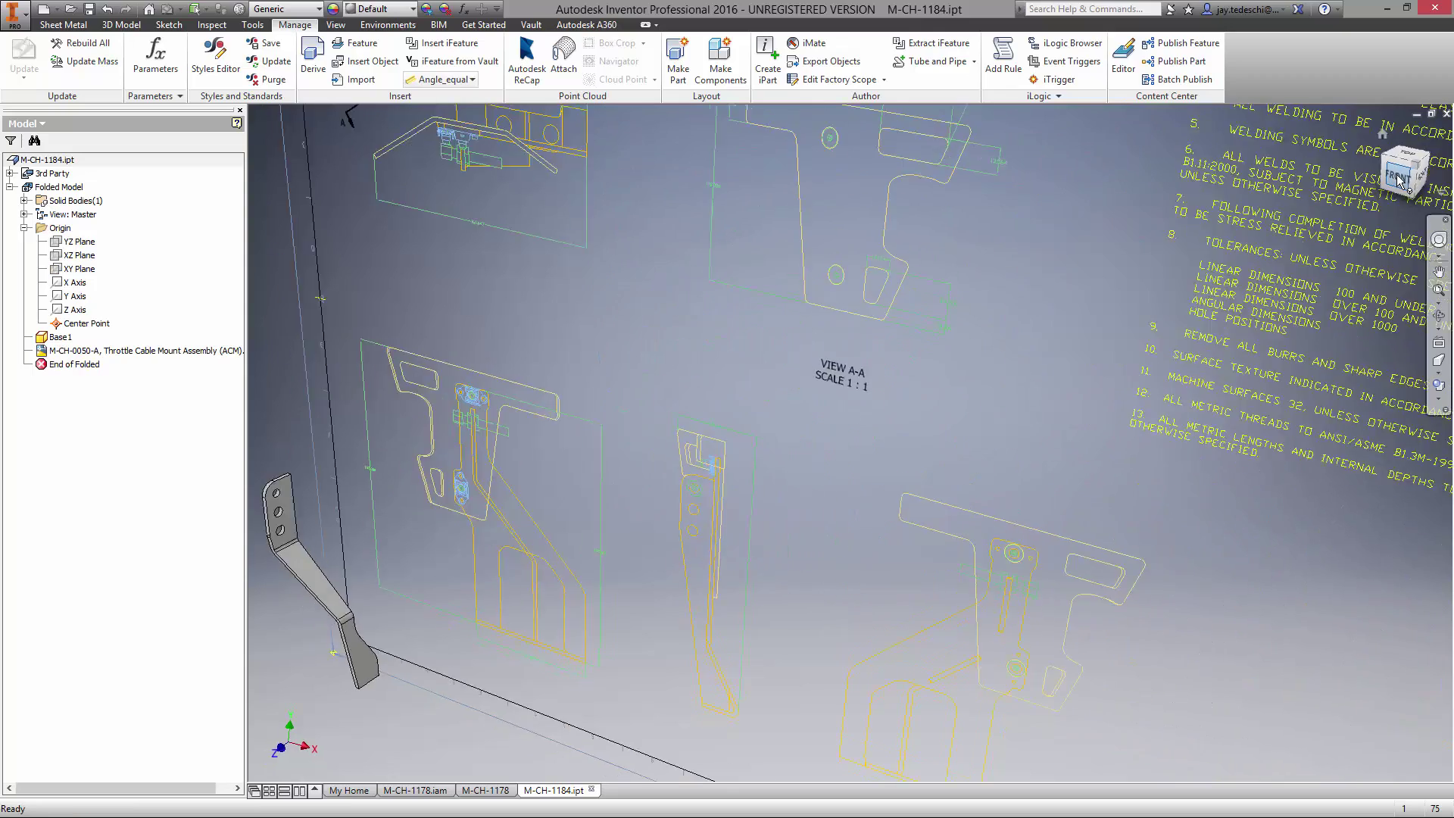
- Set the DWG's layer visibility to show only the M-CH-0052-A weldment layer
right_click(201, 351)
left_click(235, 480)
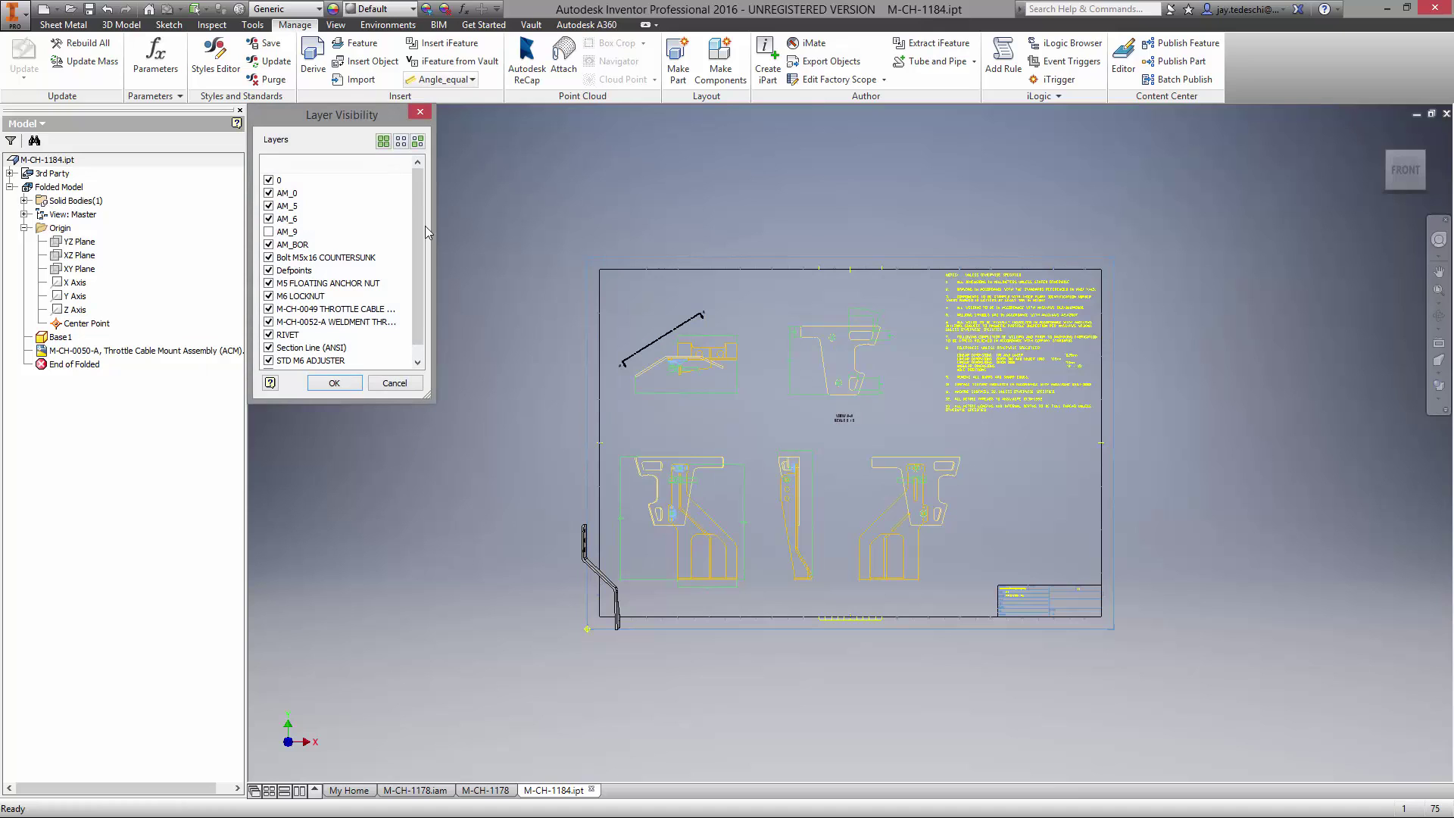
left_click(277, 324)
left_click(417, 141)
left_click(334, 383)
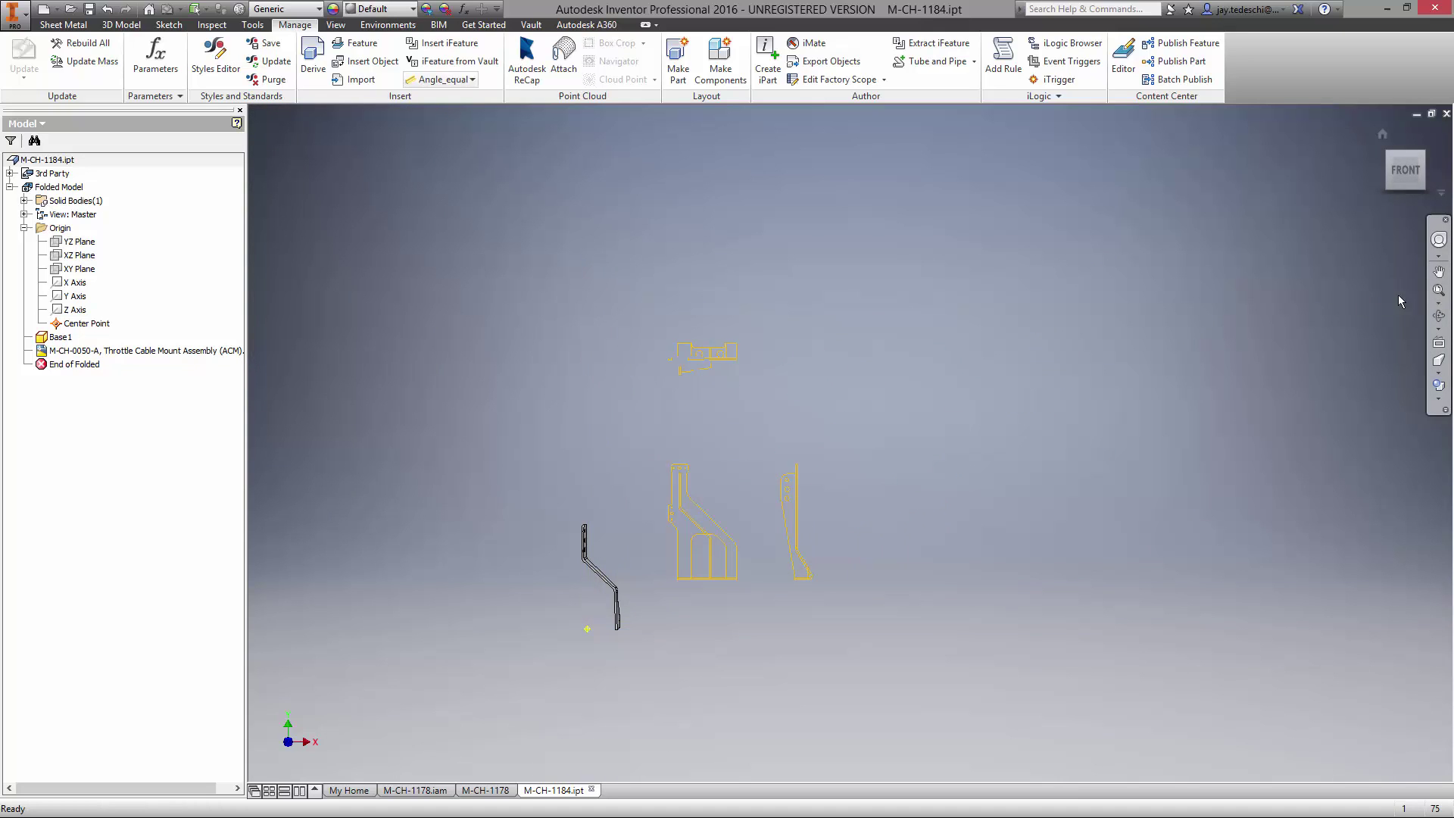
left_click(1439, 290)
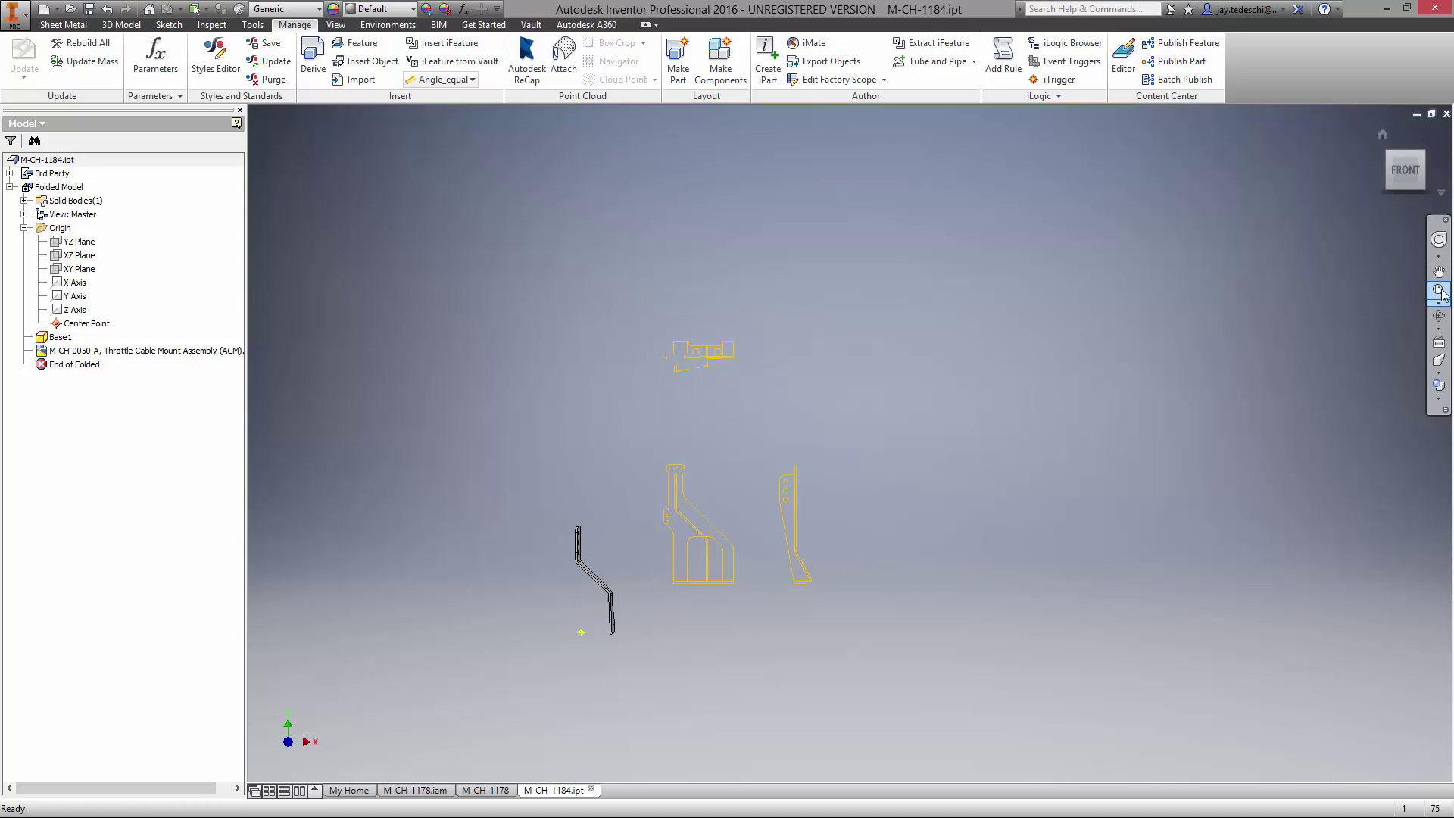
- Move the DWG underlay so its bracket origin snaps onto the part's center point
right_click(178, 352)
left_click(258, 419)
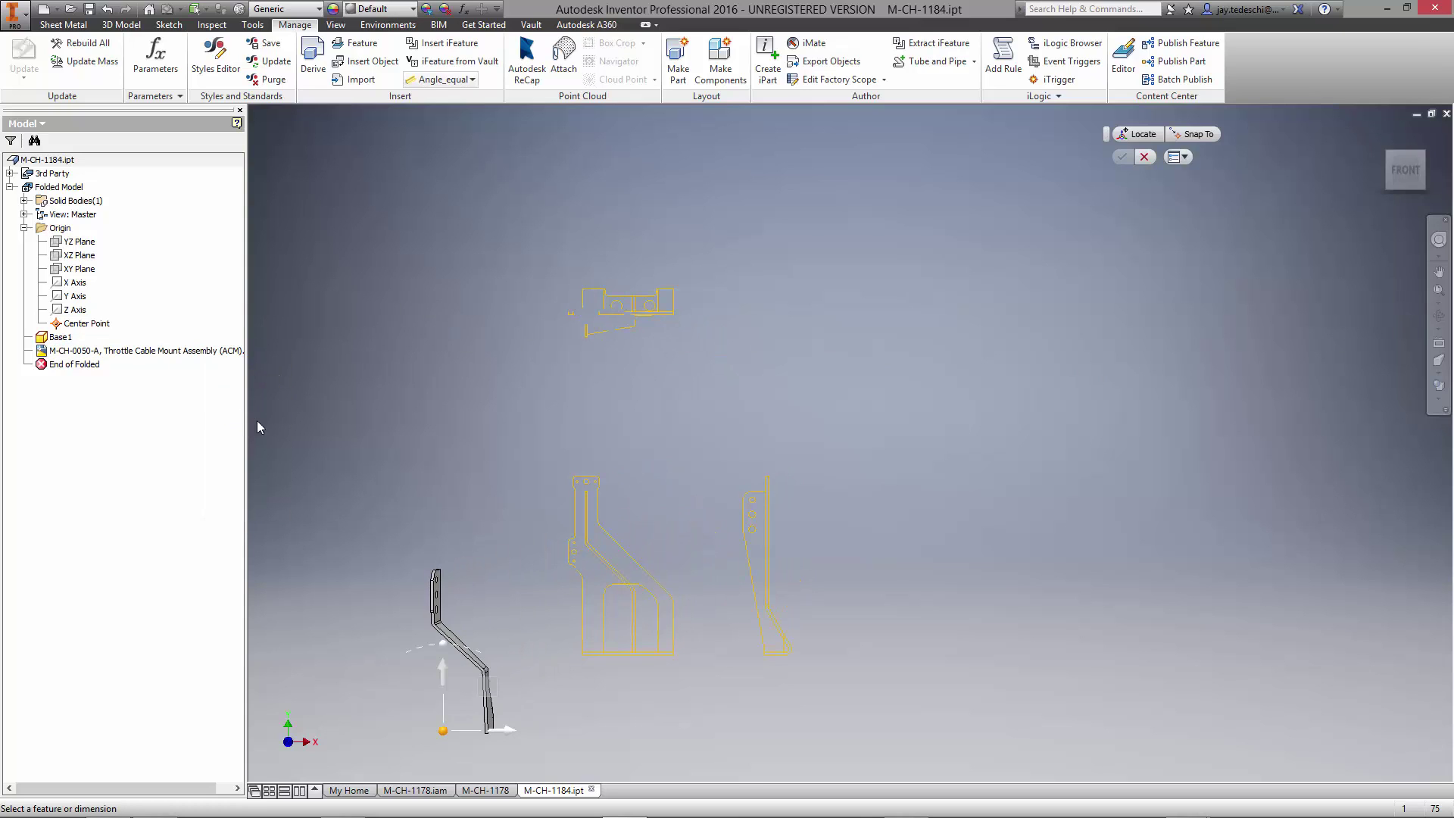
left_click(1138, 134)
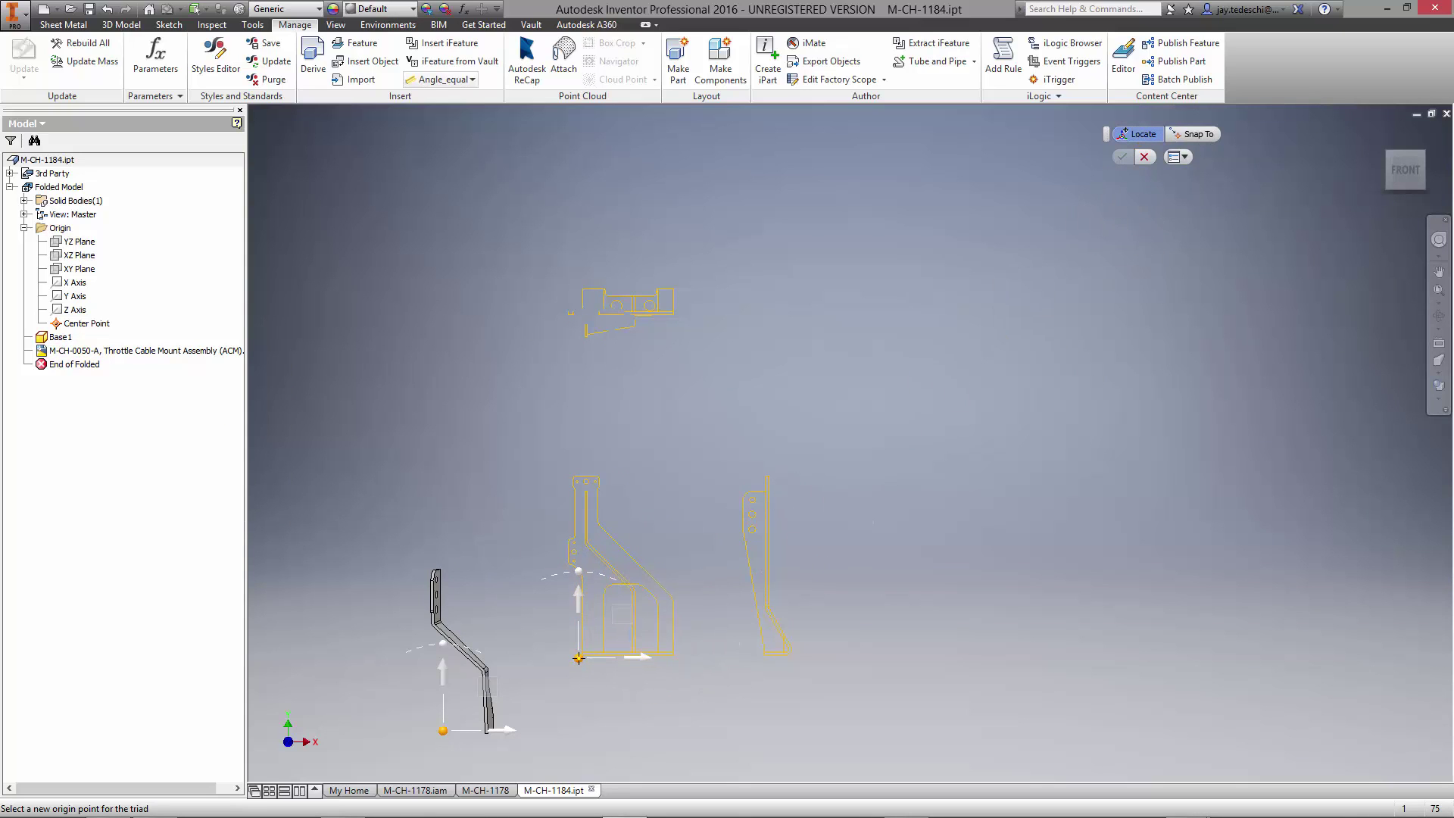
left_click(581, 655)
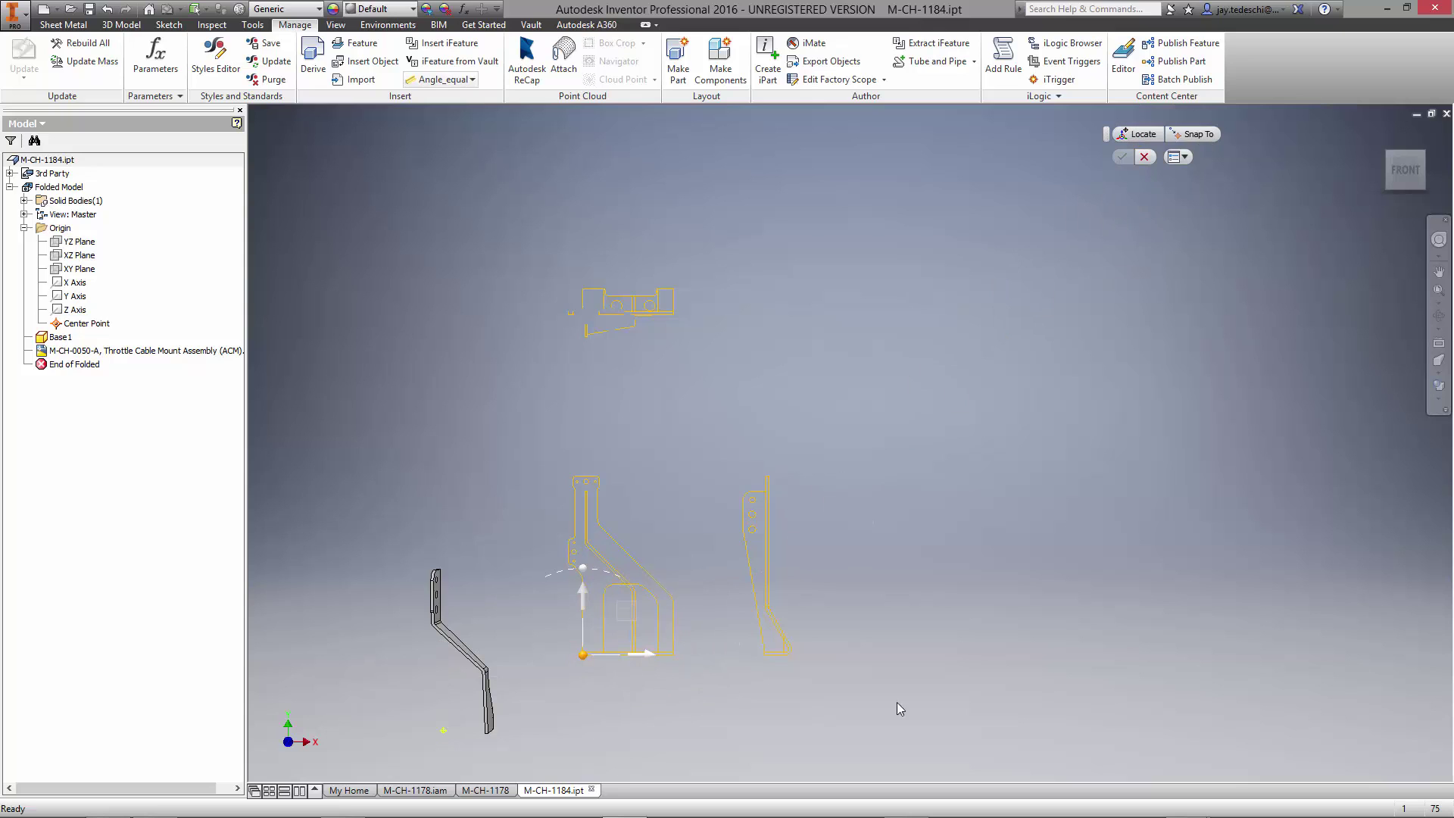
left_click(1196, 135)
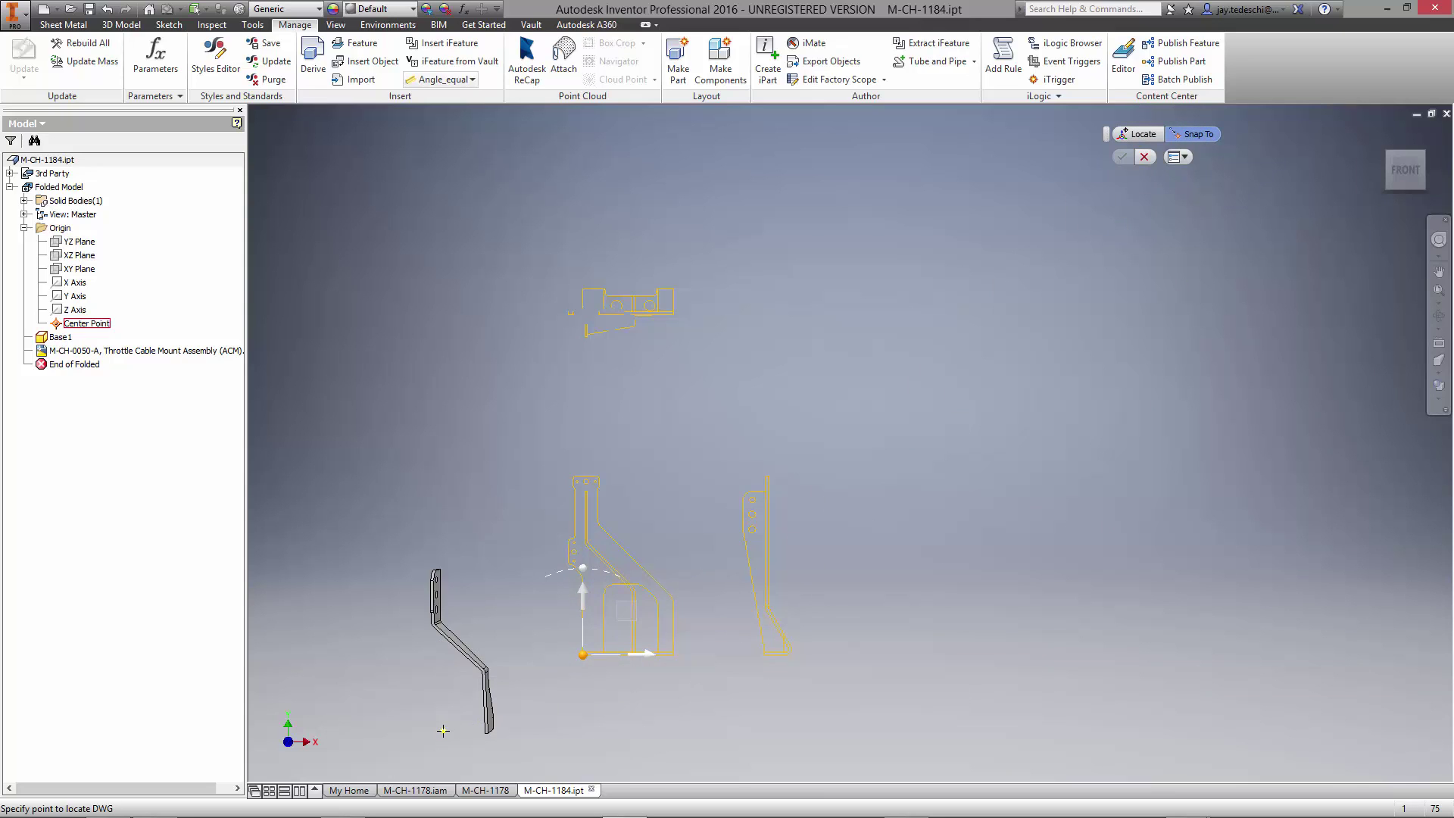
left_click(443, 730)
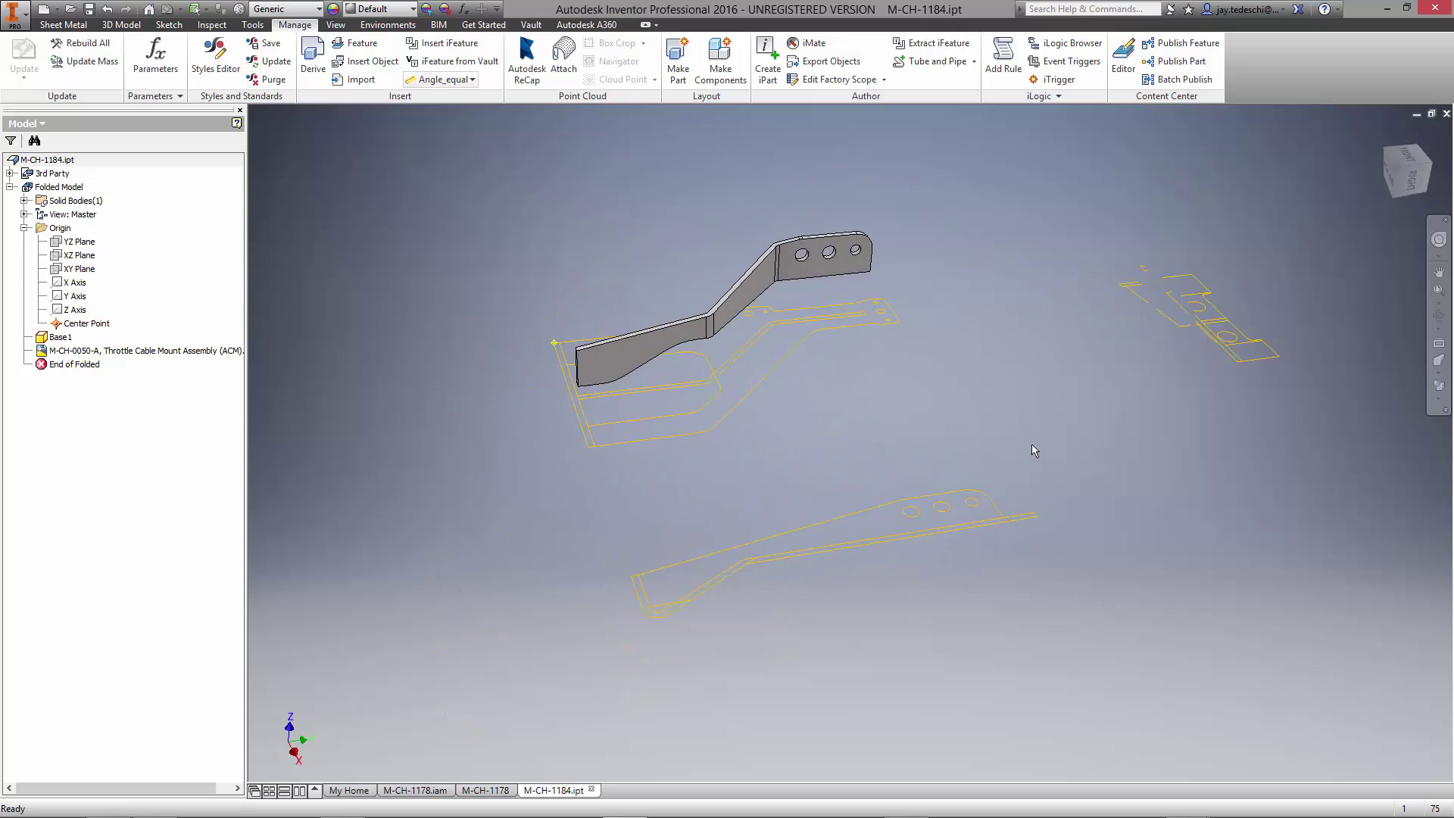
- Hide Solid1 and project the upper DWG profile loop into a new sketch
double_click(43, 203)
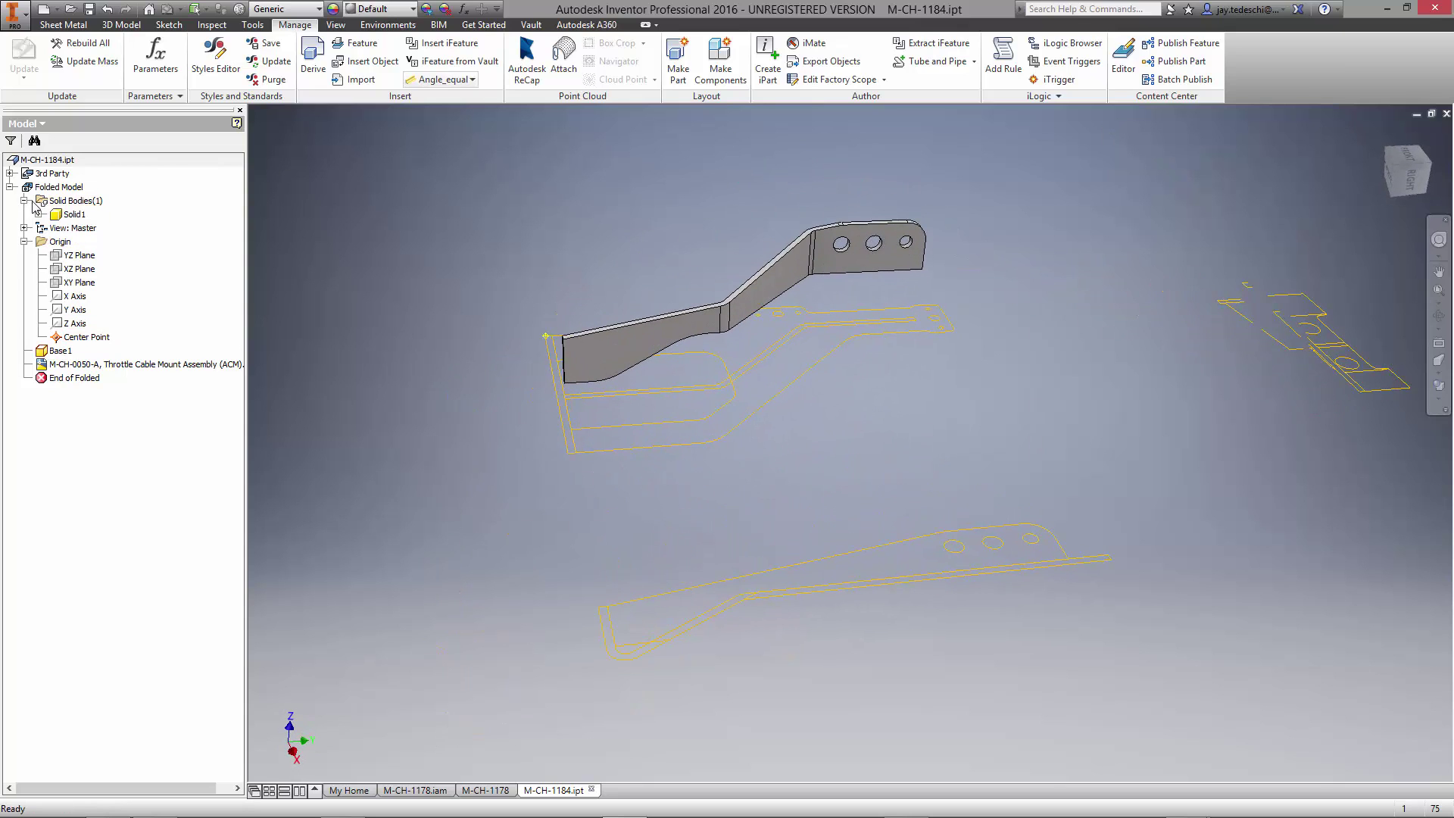
right_click(72, 214)
left_click(121, 274)
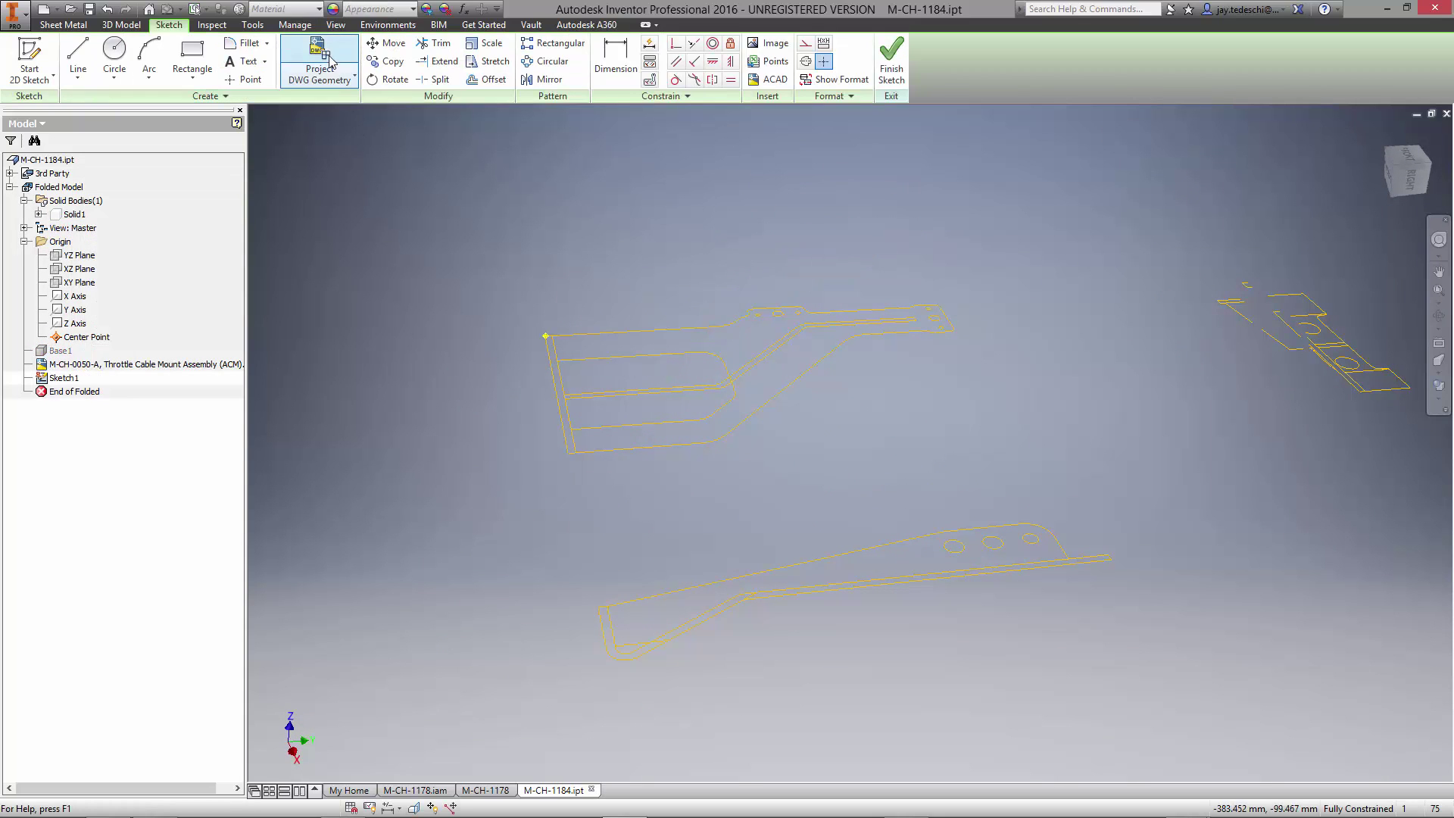
left_click(353, 76)
left_click(341, 220)
left_click(1152, 134)
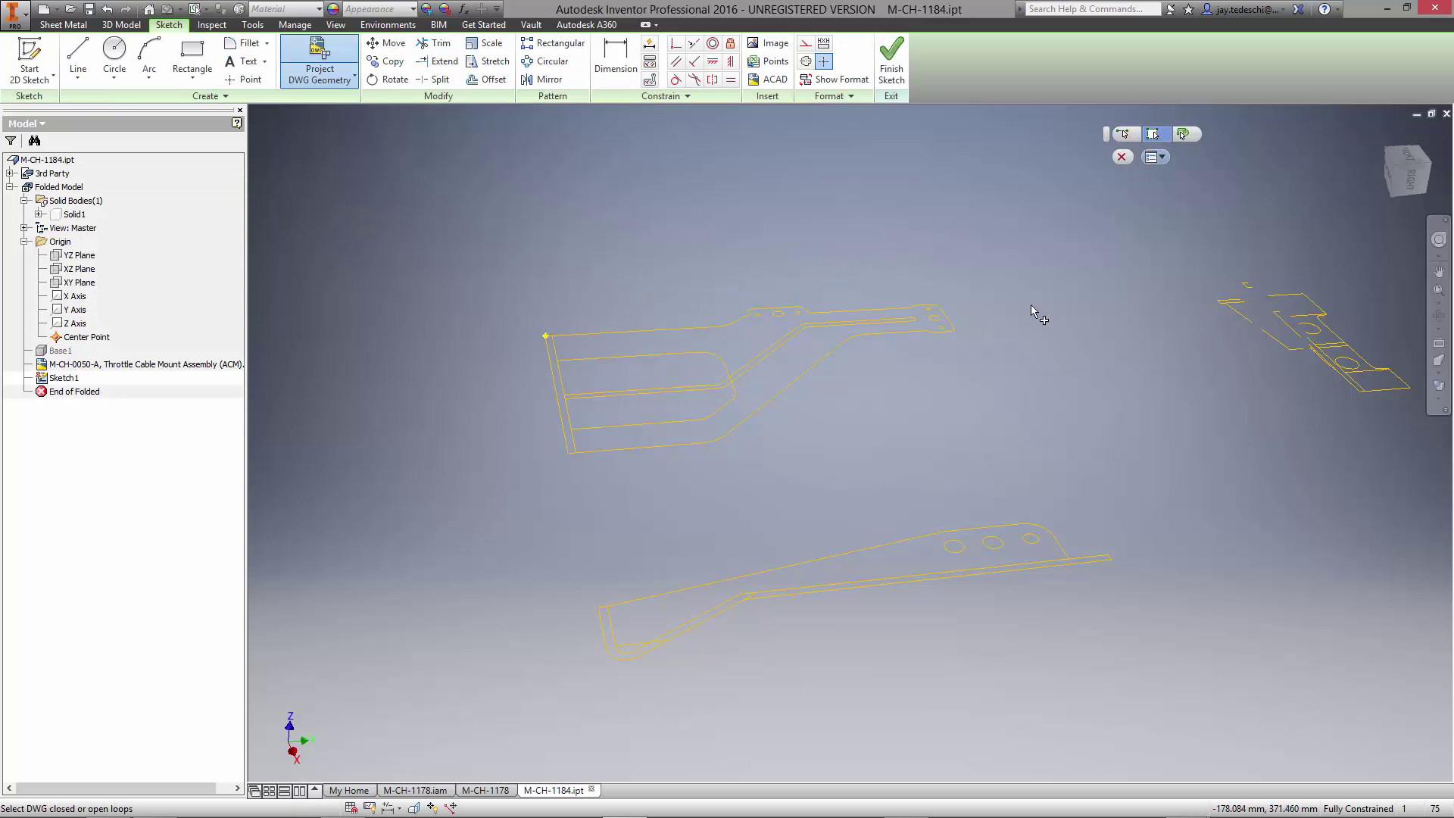
left_click(883, 341)
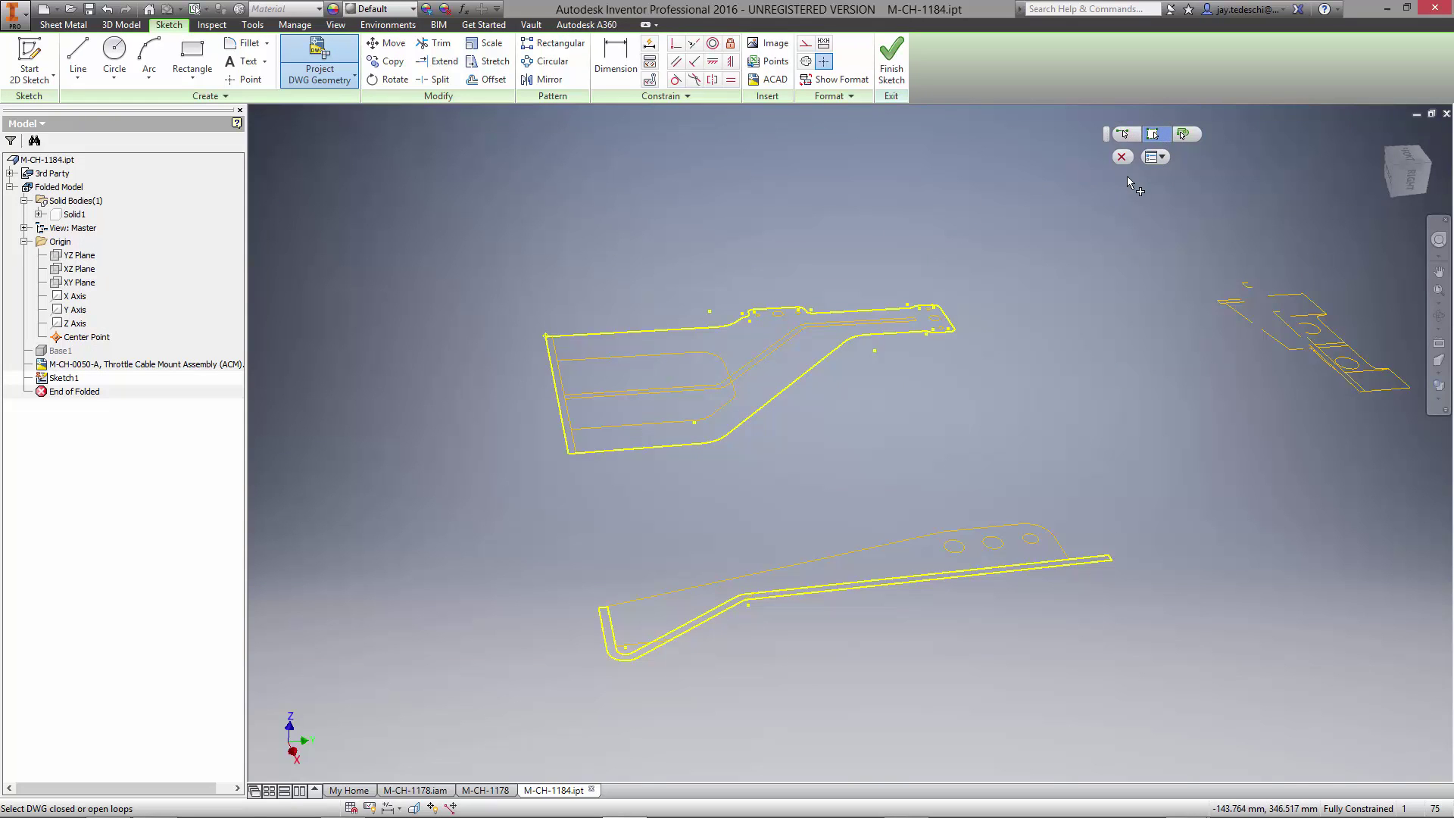
left_click(1125, 134)
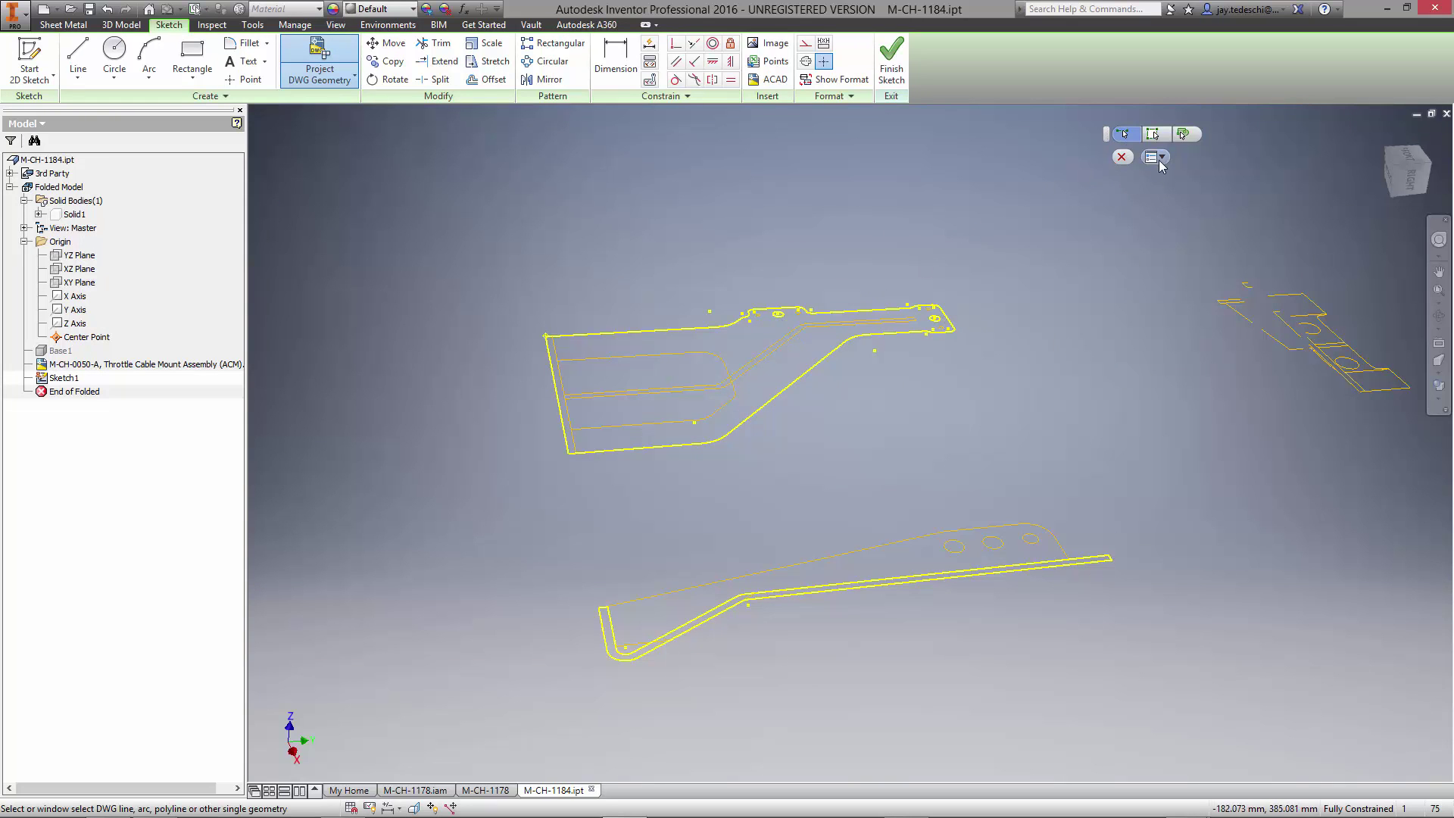
left_click(1121, 157)
- Add a 27.608 reference dimension on the flange's short end edge
right_click(870, 177)
left_click(791, 193)
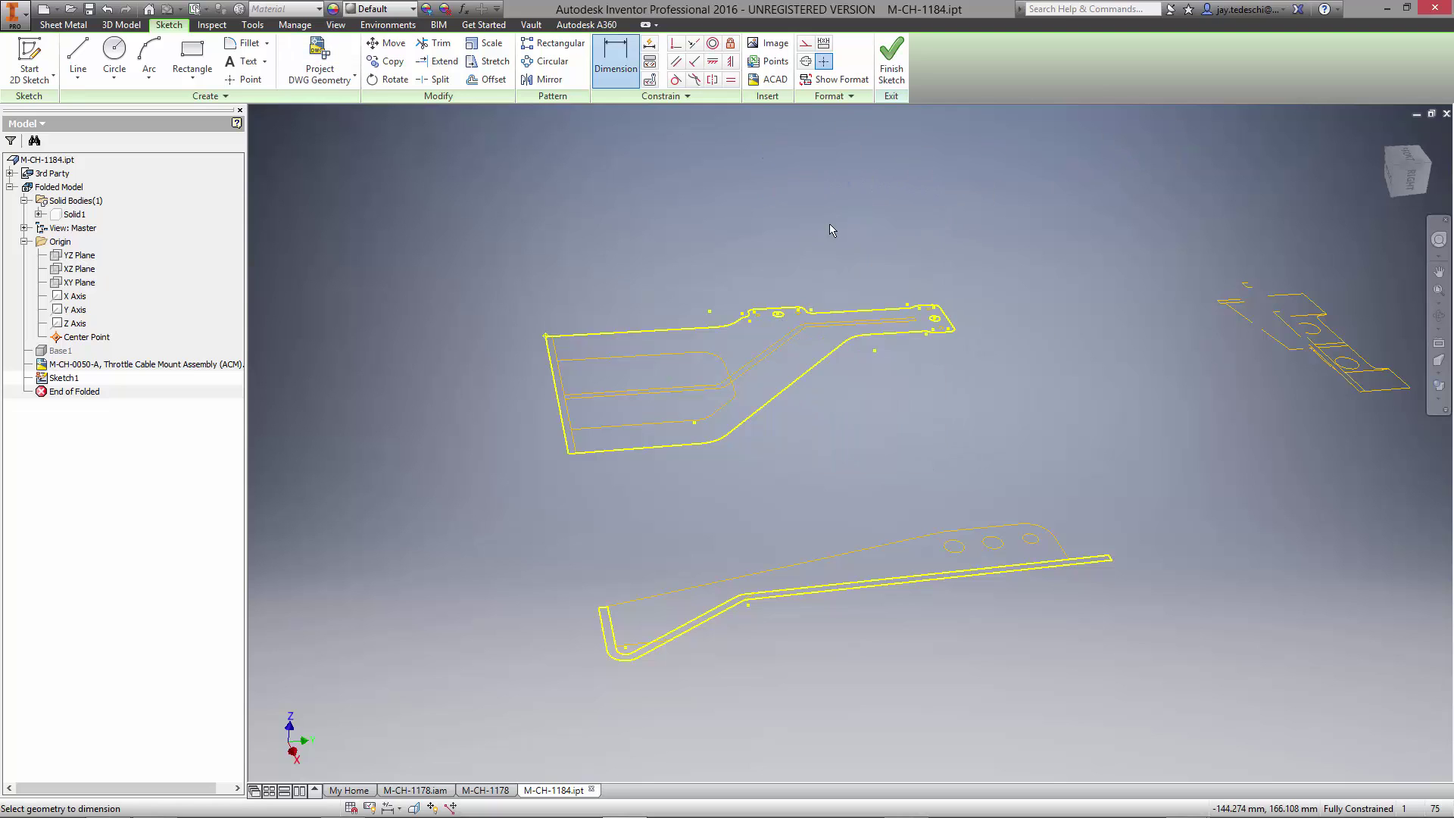
left_click(604, 609)
left_click(630, 667)
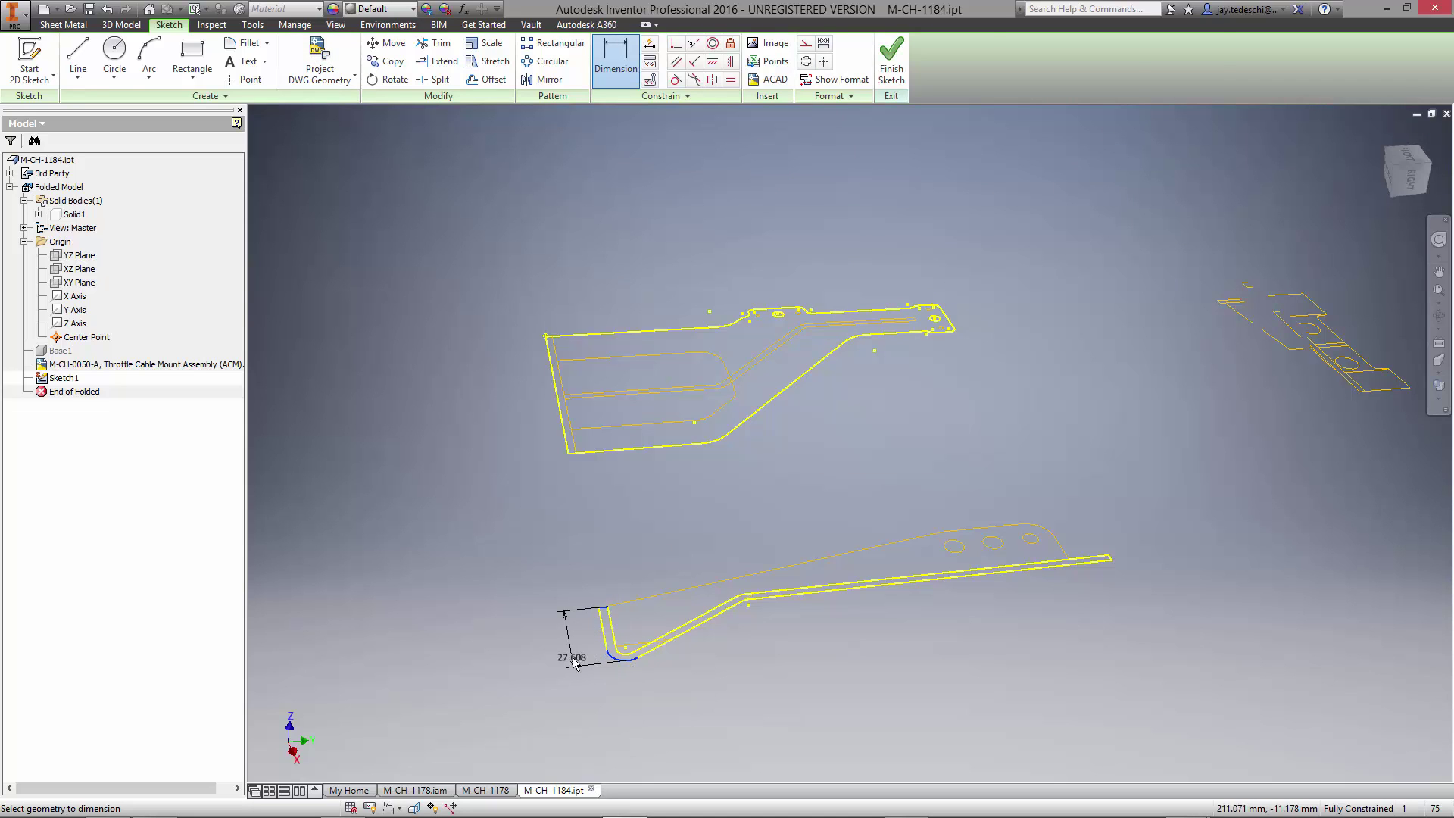
left_click(566, 640)
- Extrude the upper outline as a new solid, depth linked to the 27.608 dimension
left_click(121, 25)
left_click(78, 57)
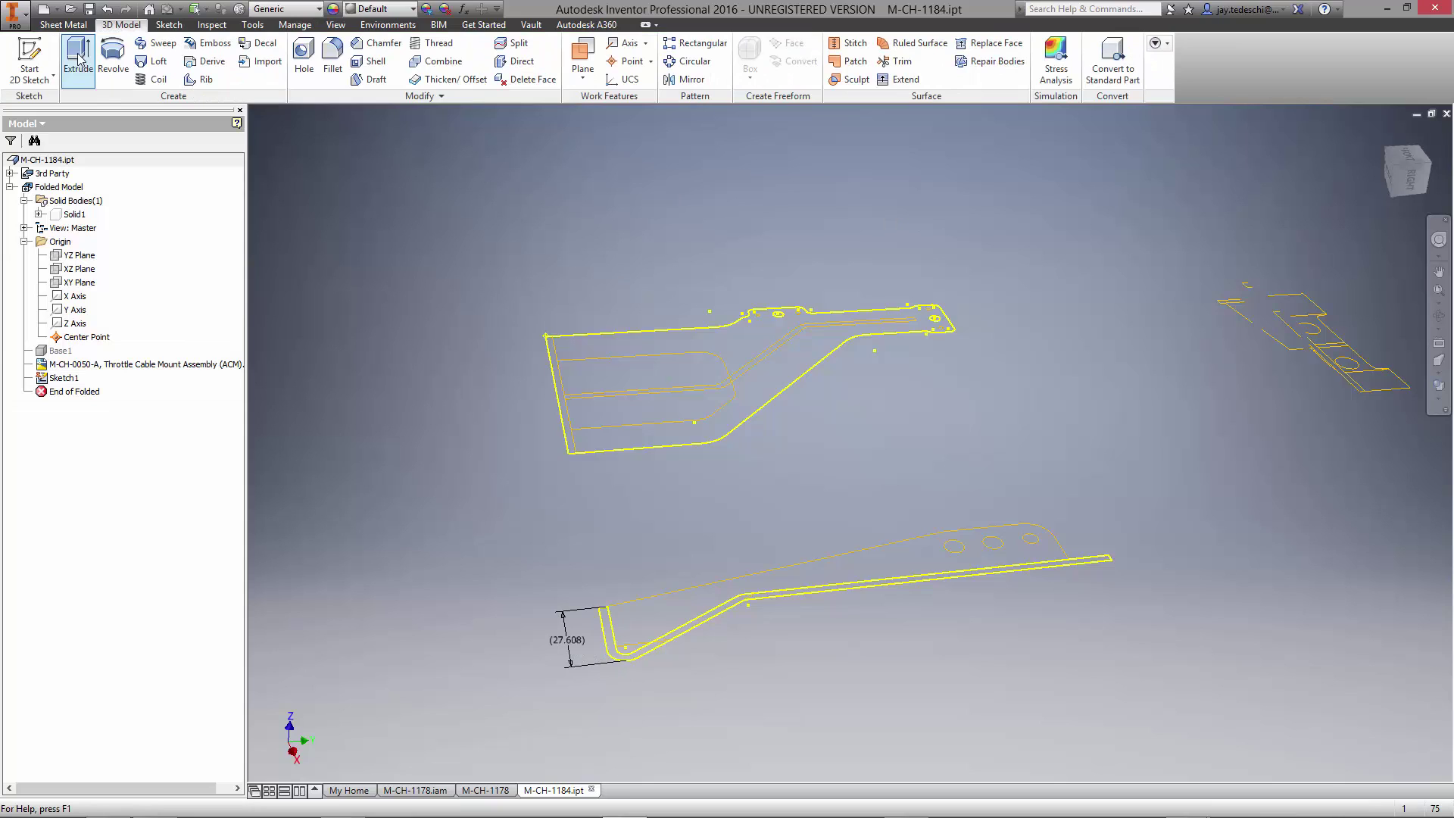
left_click(748, 355)
left_click_drag(716, 300, 715, 250)
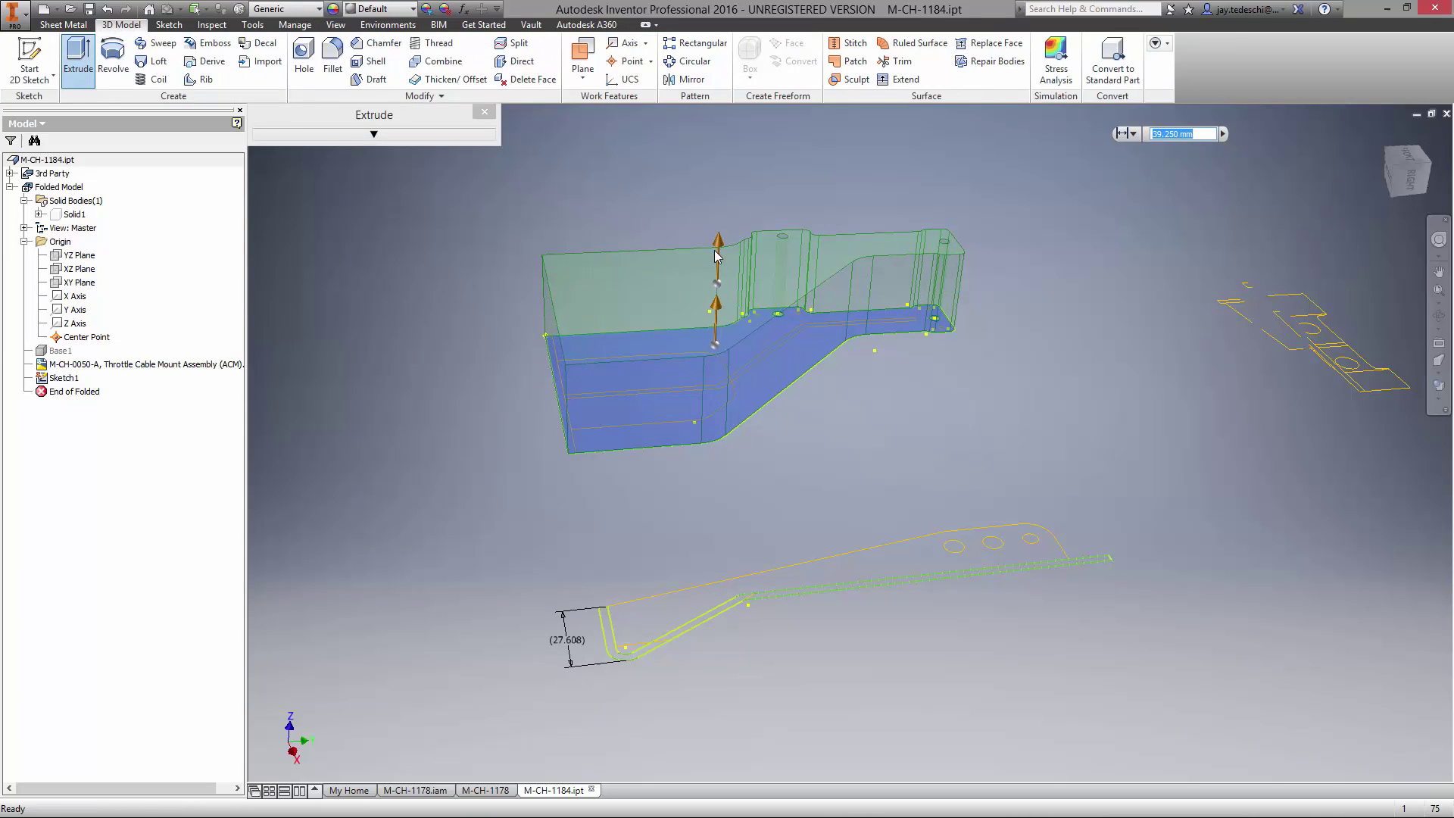
left_click(576, 646)
left_click(1163, 179)
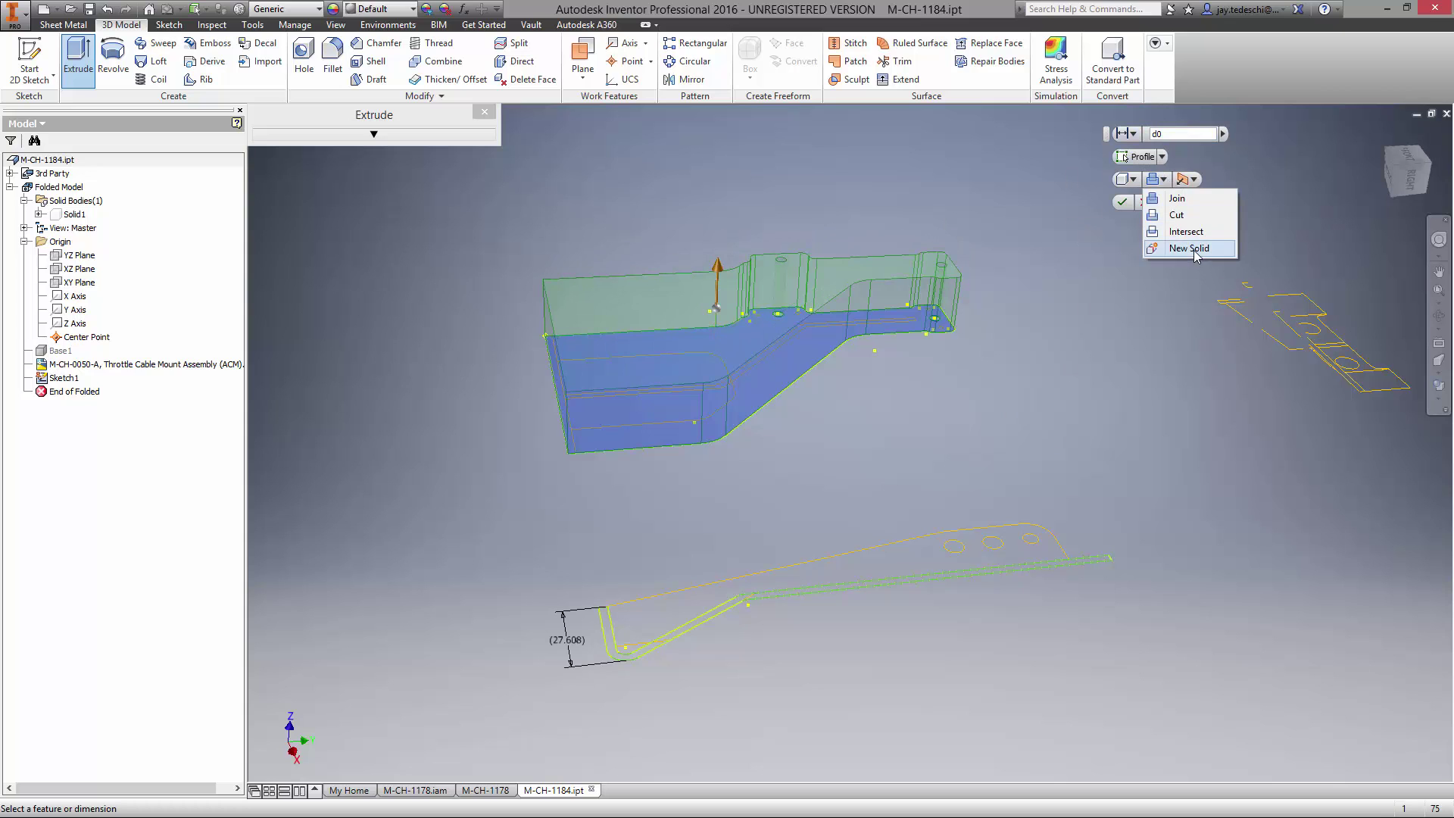
left_click(1189, 249)
left_click(1121, 202)
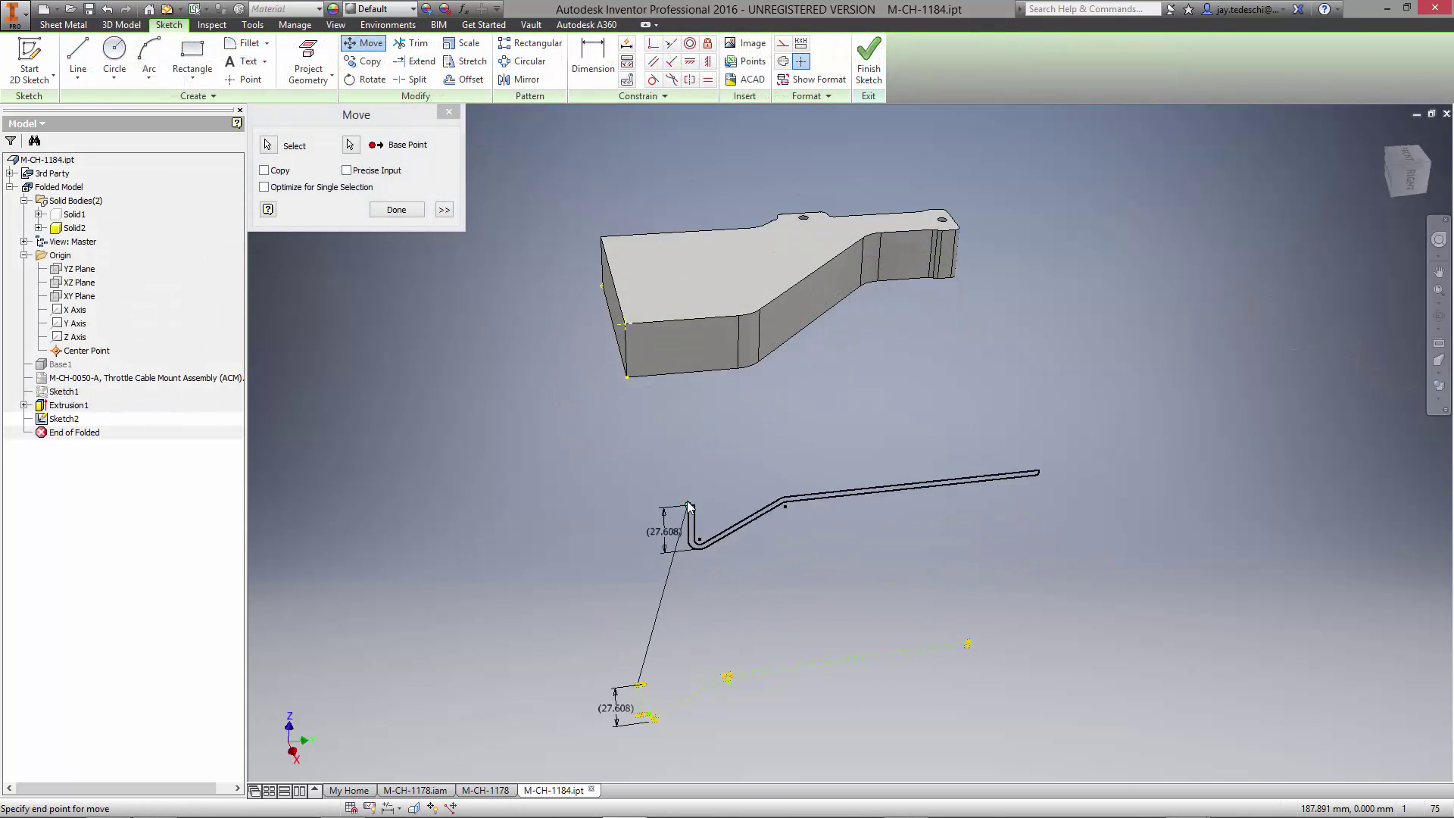
- Move the flange sketch onto the solid's corner and finish the sketch
left_click(628, 325)
left_click(396, 209)
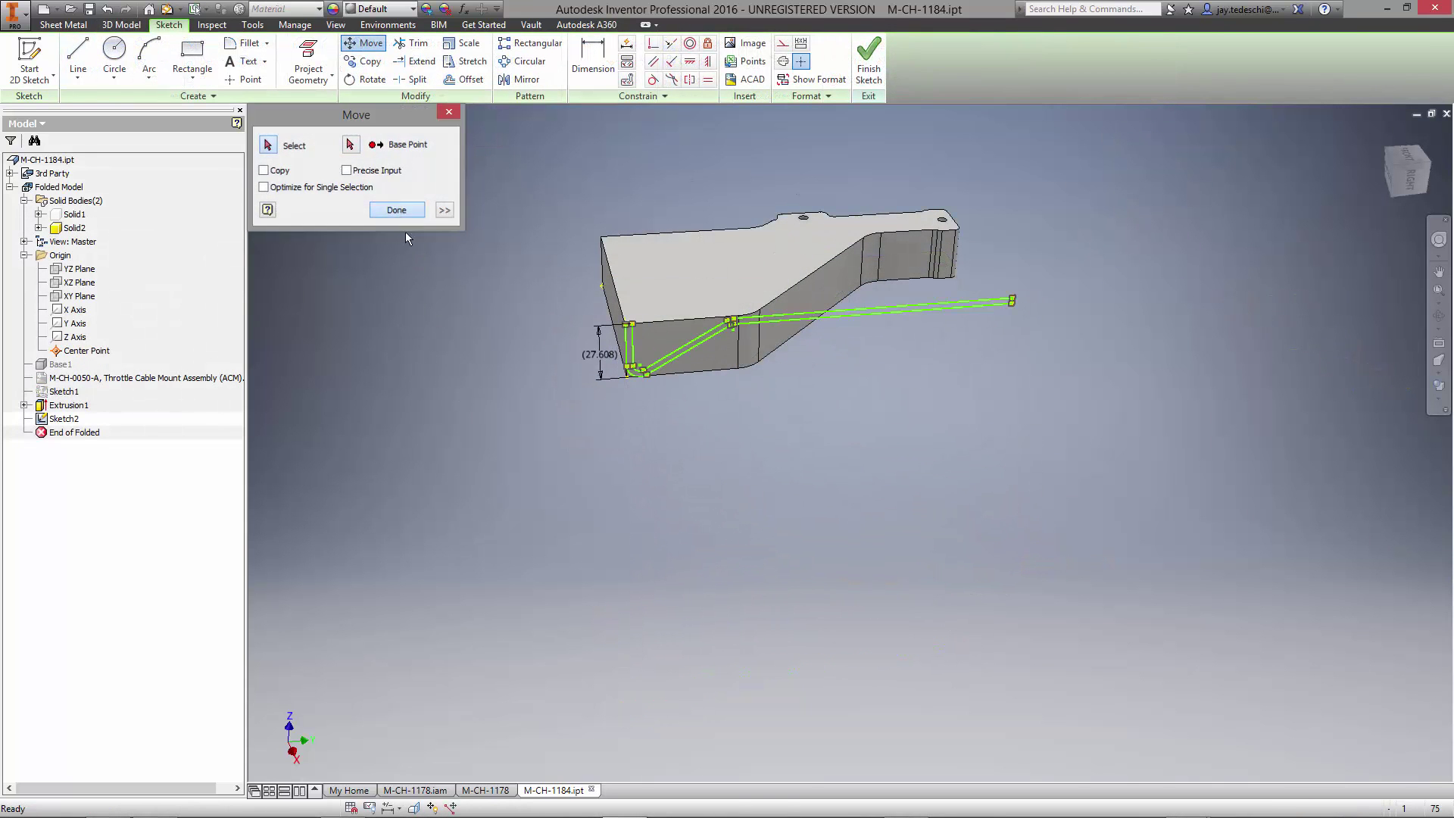
left_click(1439, 292)
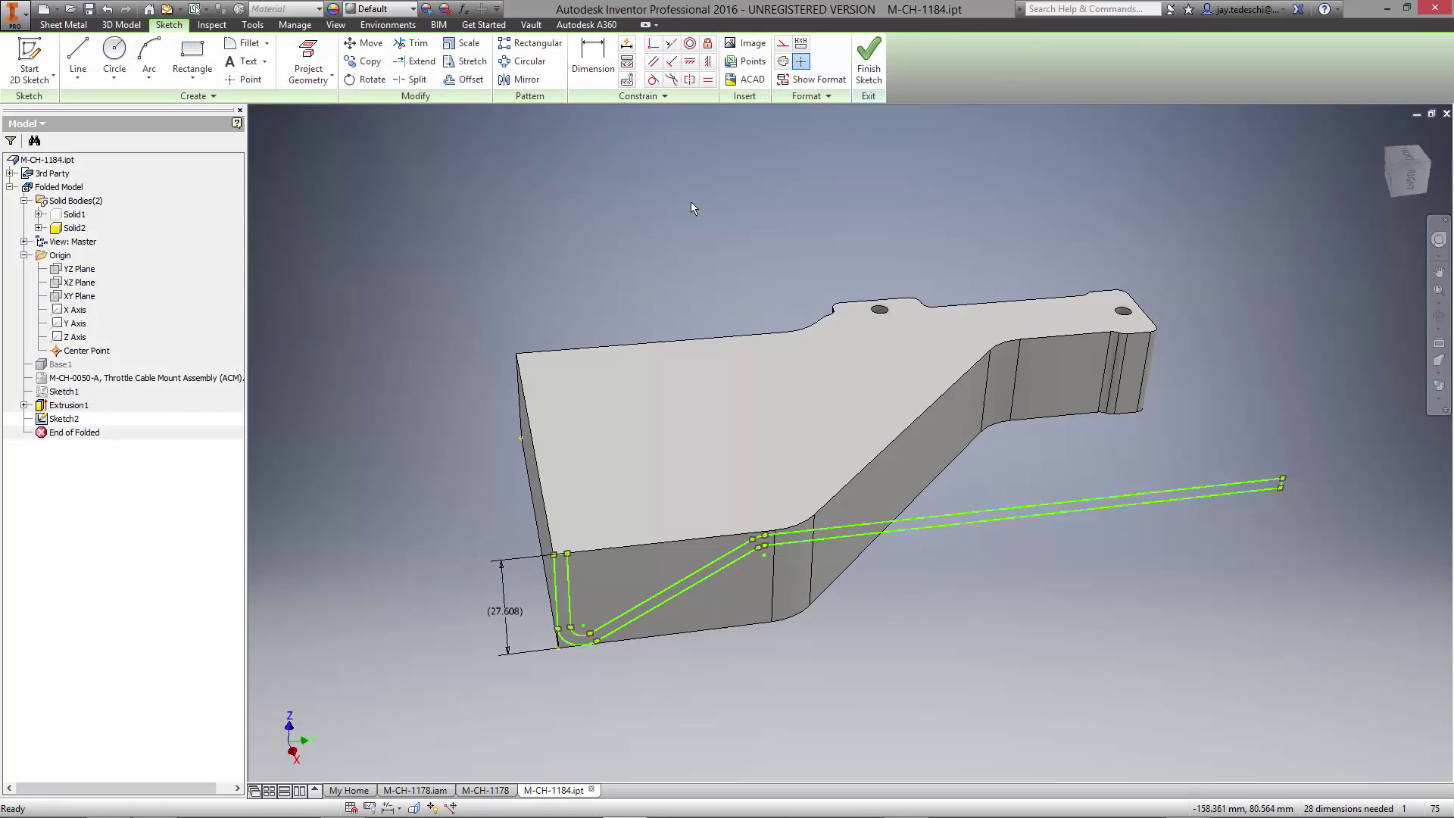
left_click(869, 60)
- Extrude the flange profile to the top face with Intersect output
left_click(94, 66)
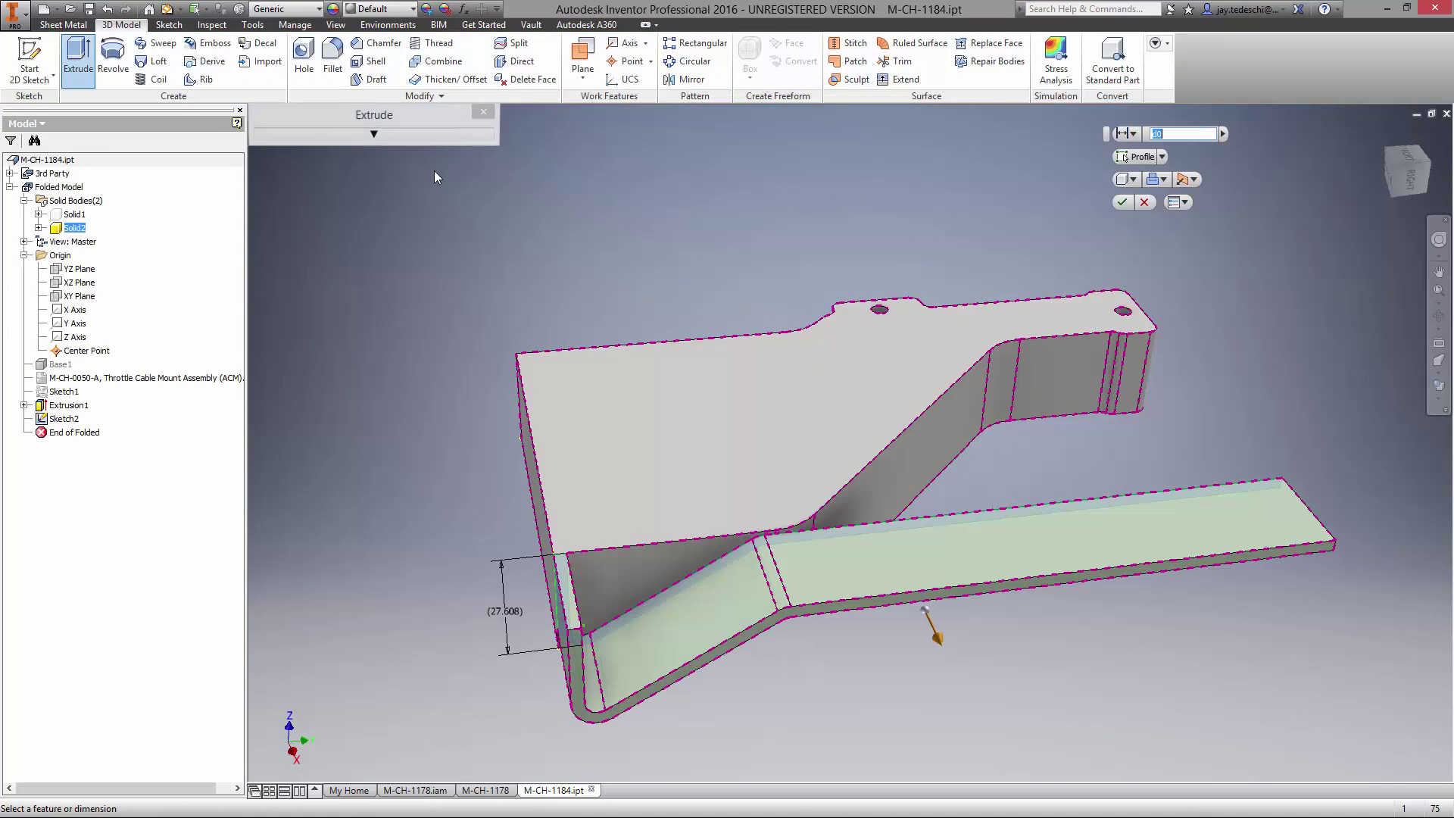
left_click(1133, 133)
left_click(1182, 186)
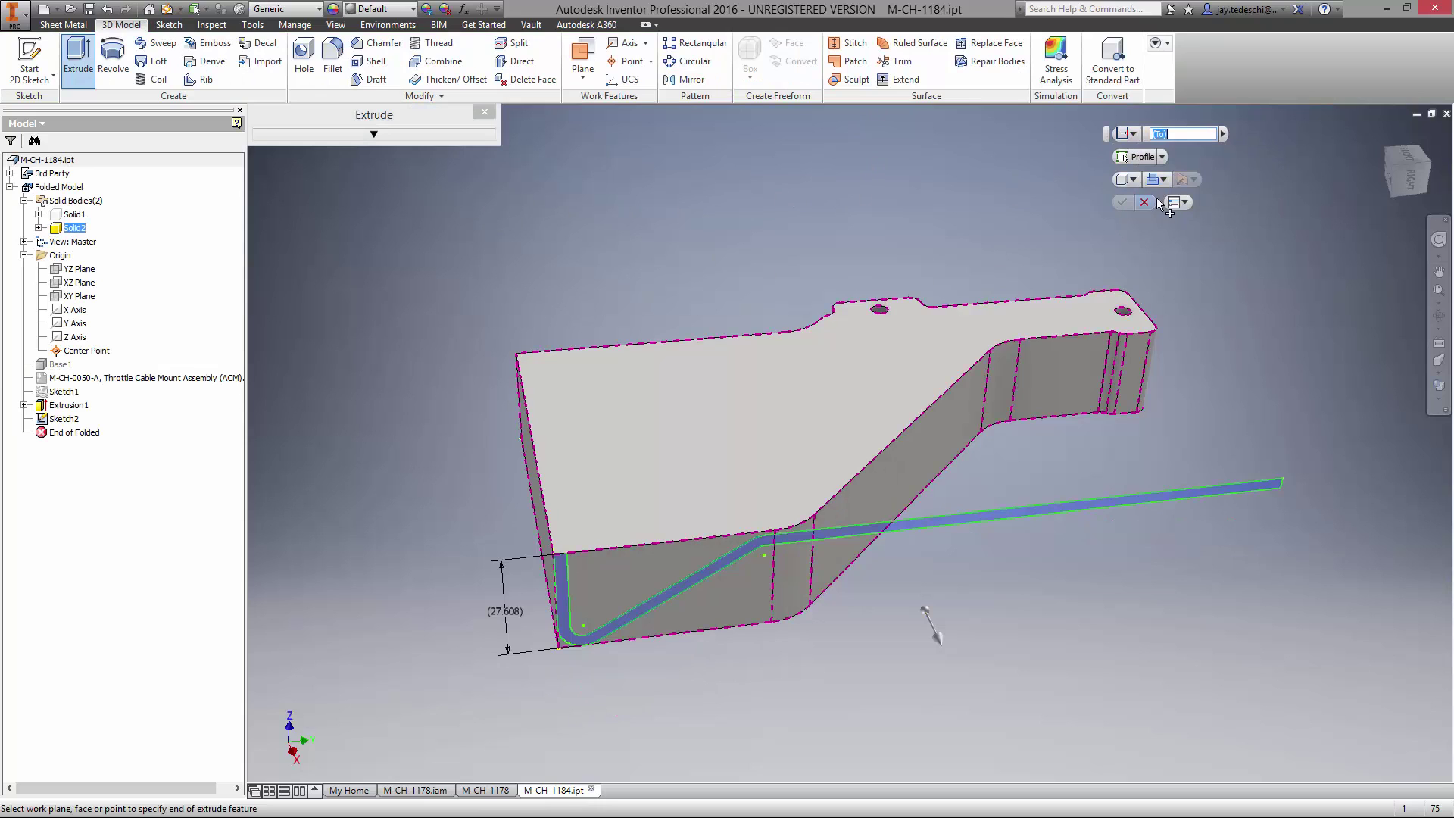
left_click(871, 345)
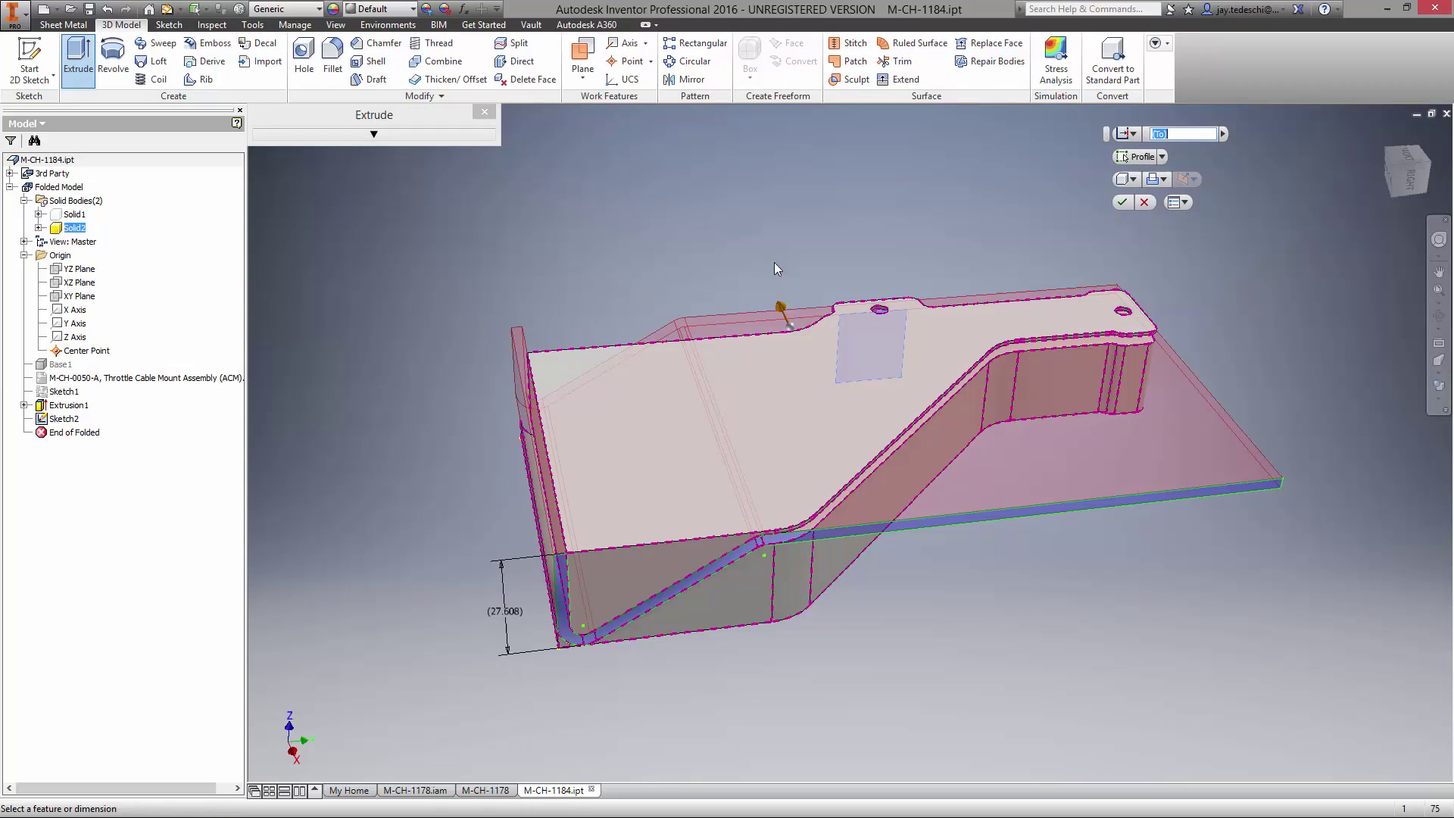
left_click(1159, 184)
left_click(1181, 233)
left_click(1123, 203)
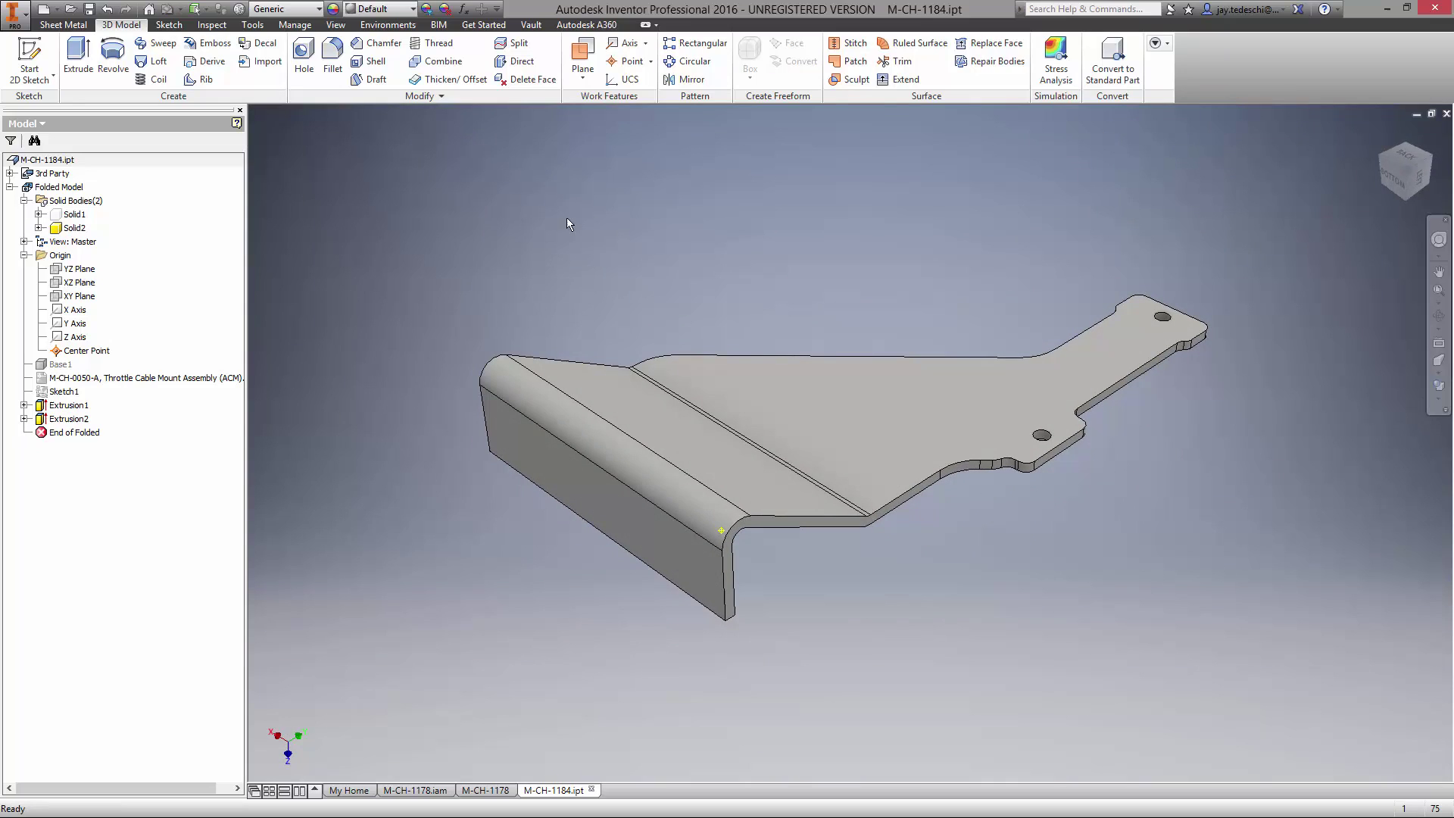
- Unfold the plate flat with all bends selected
left_click(72, 24)
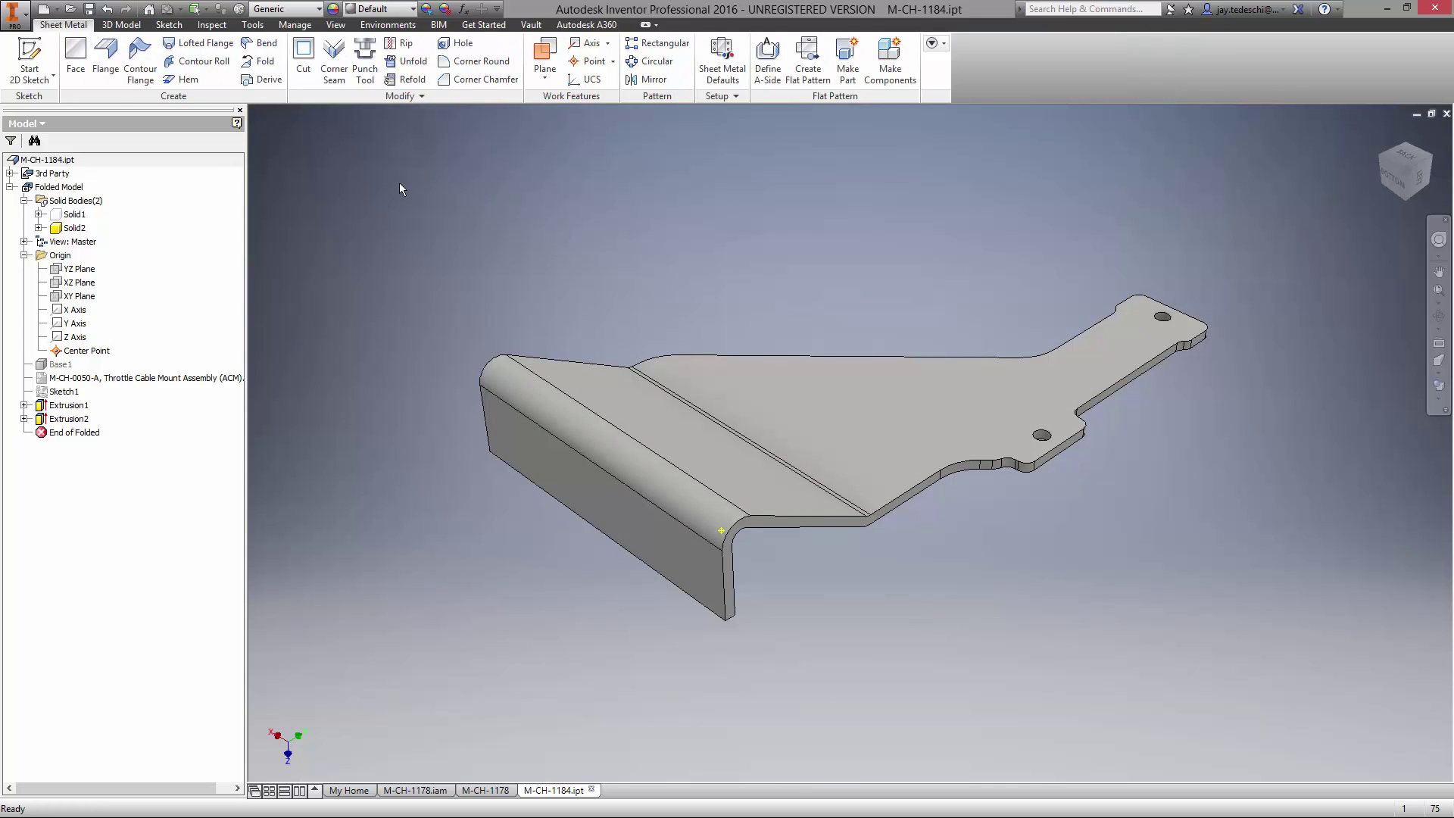
left_click(409, 60)
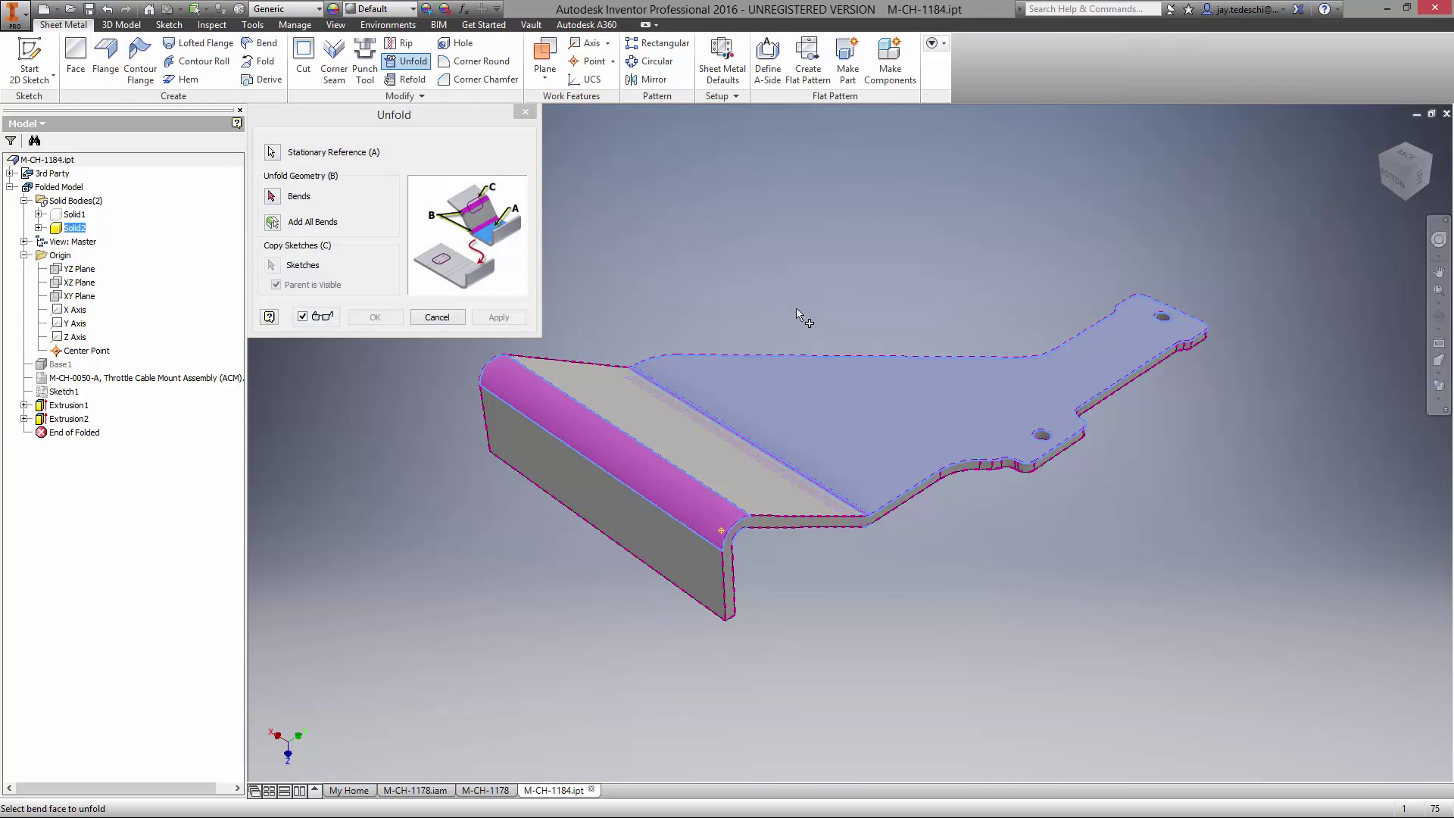
left_click(272, 223)
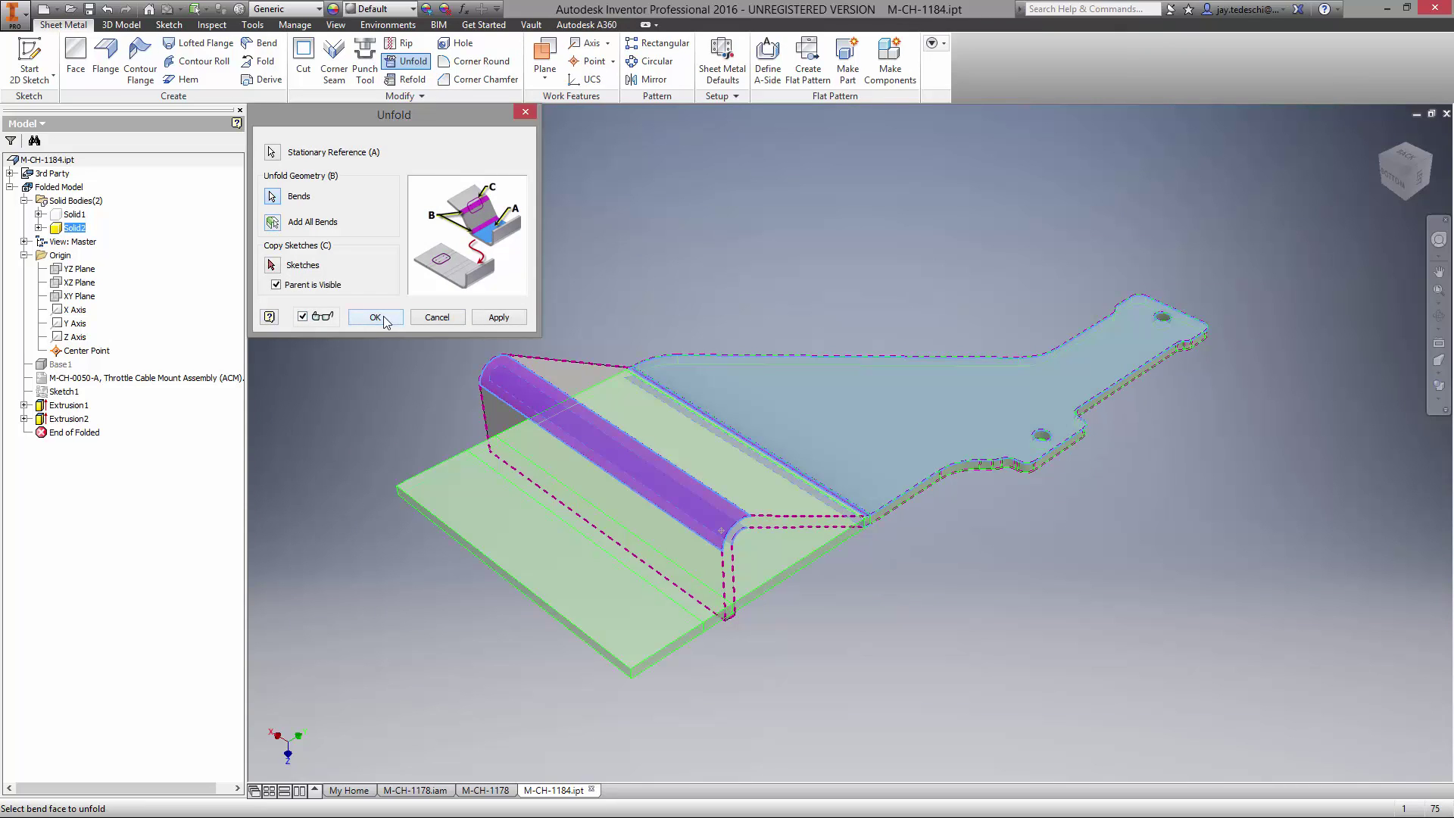
left_click(376, 317)
- Show the DWG and project its window outline loop into a new sketch on the flat face
right_click(201, 378)
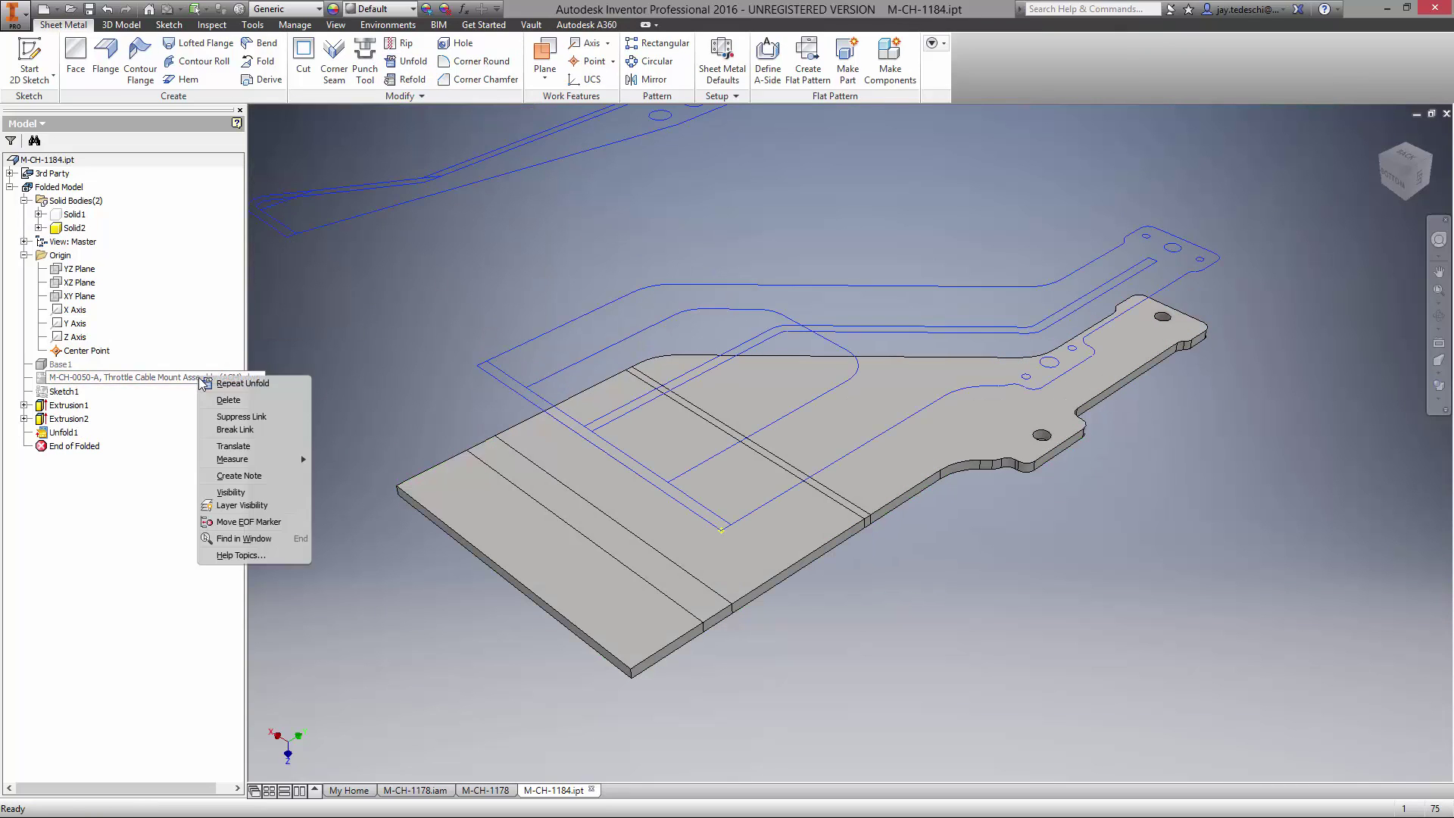
left_click(241, 492)
left_click(897, 470)
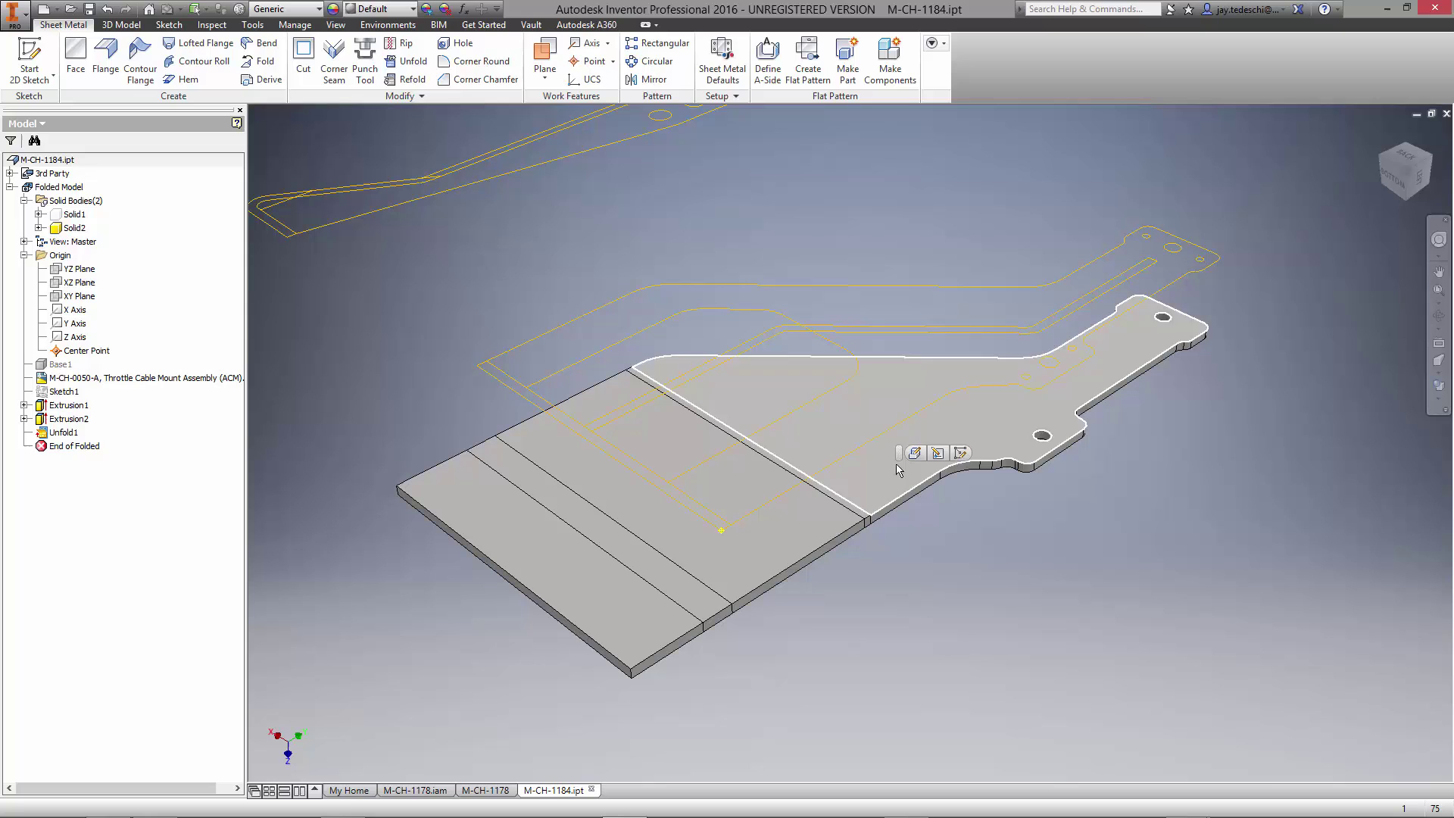
left_click(914, 453)
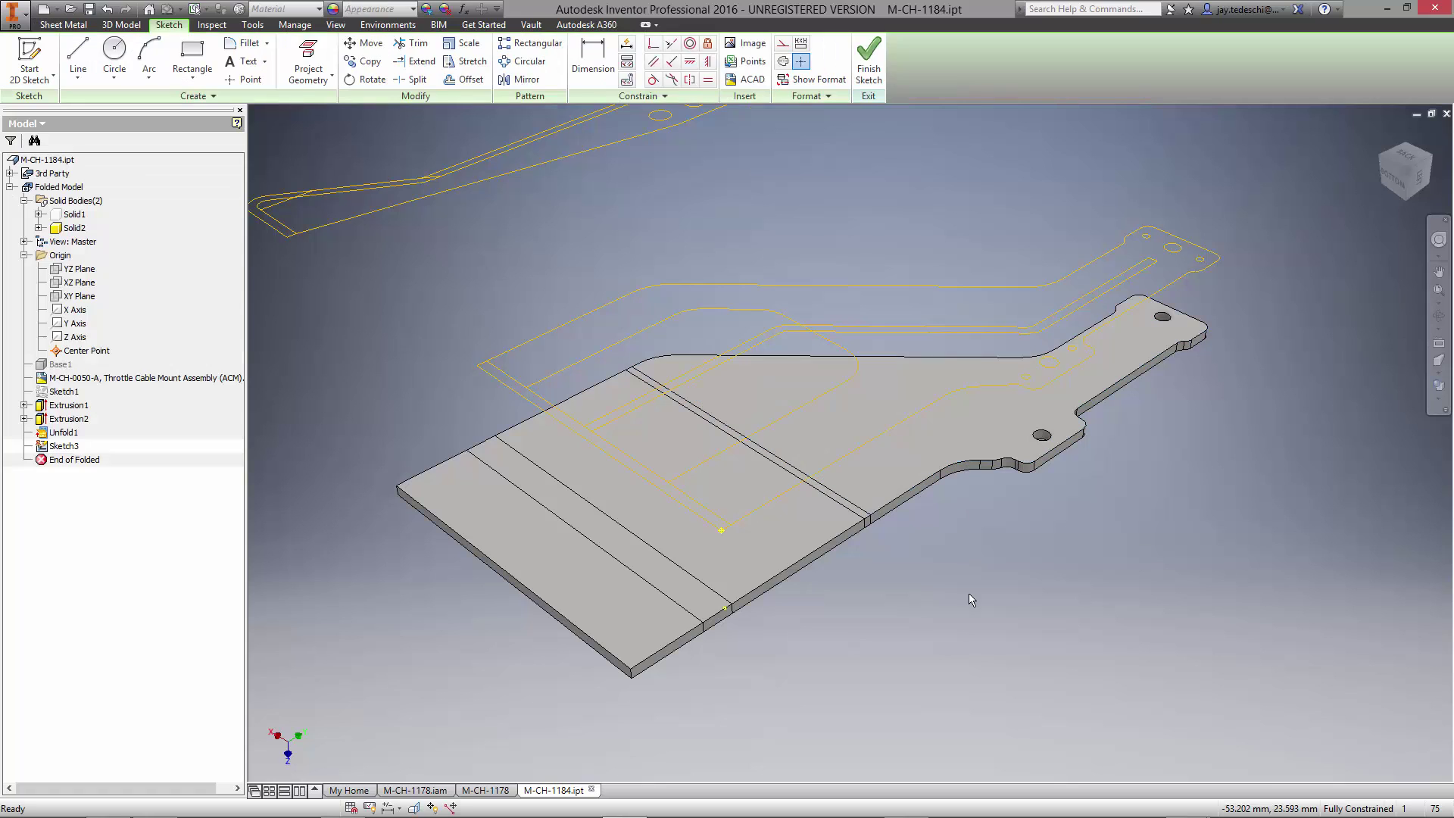
left_click(331, 75)
left_click(337, 219)
left_click(1156, 142)
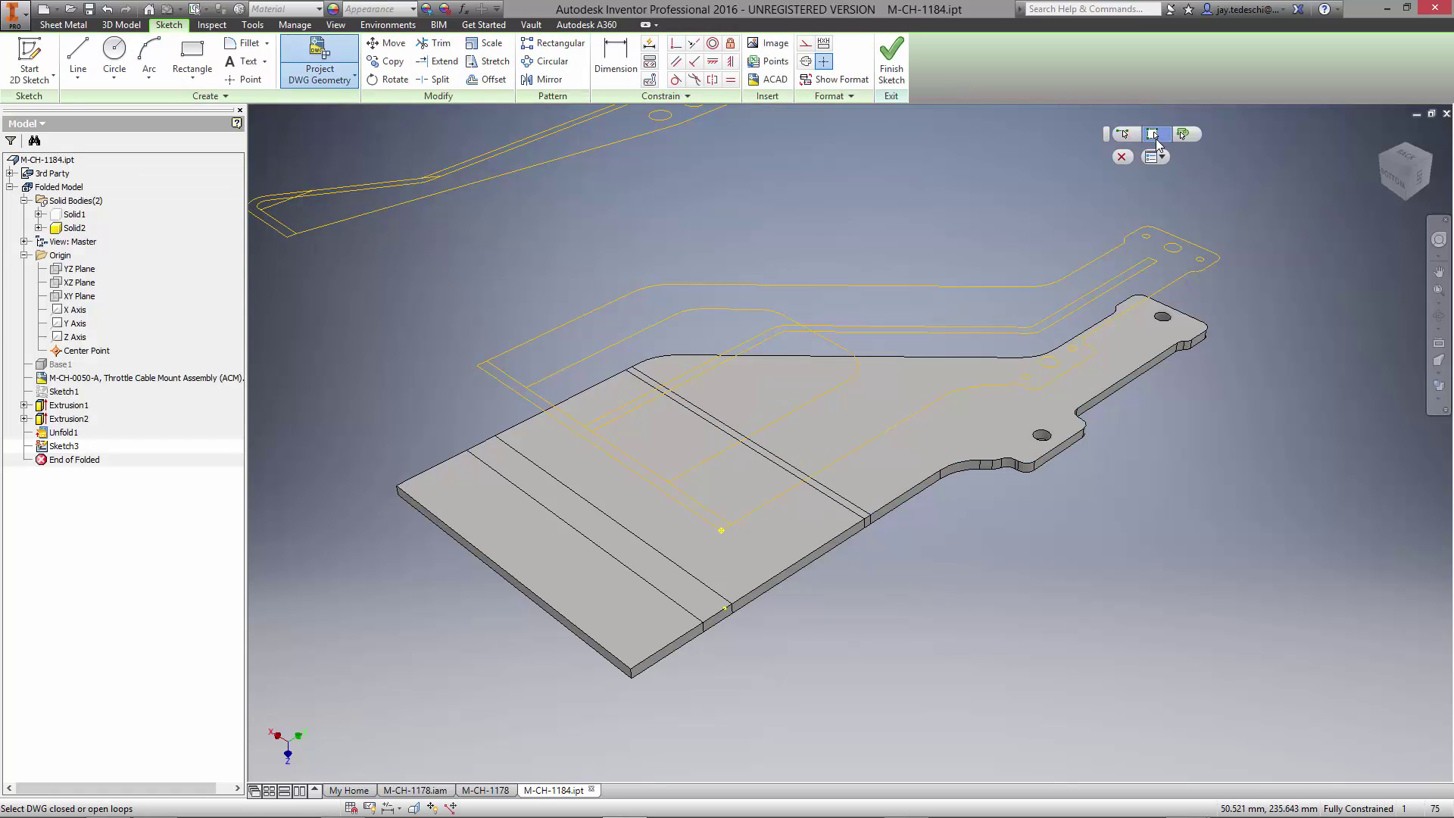
left_click(755, 310)
key("Escape")
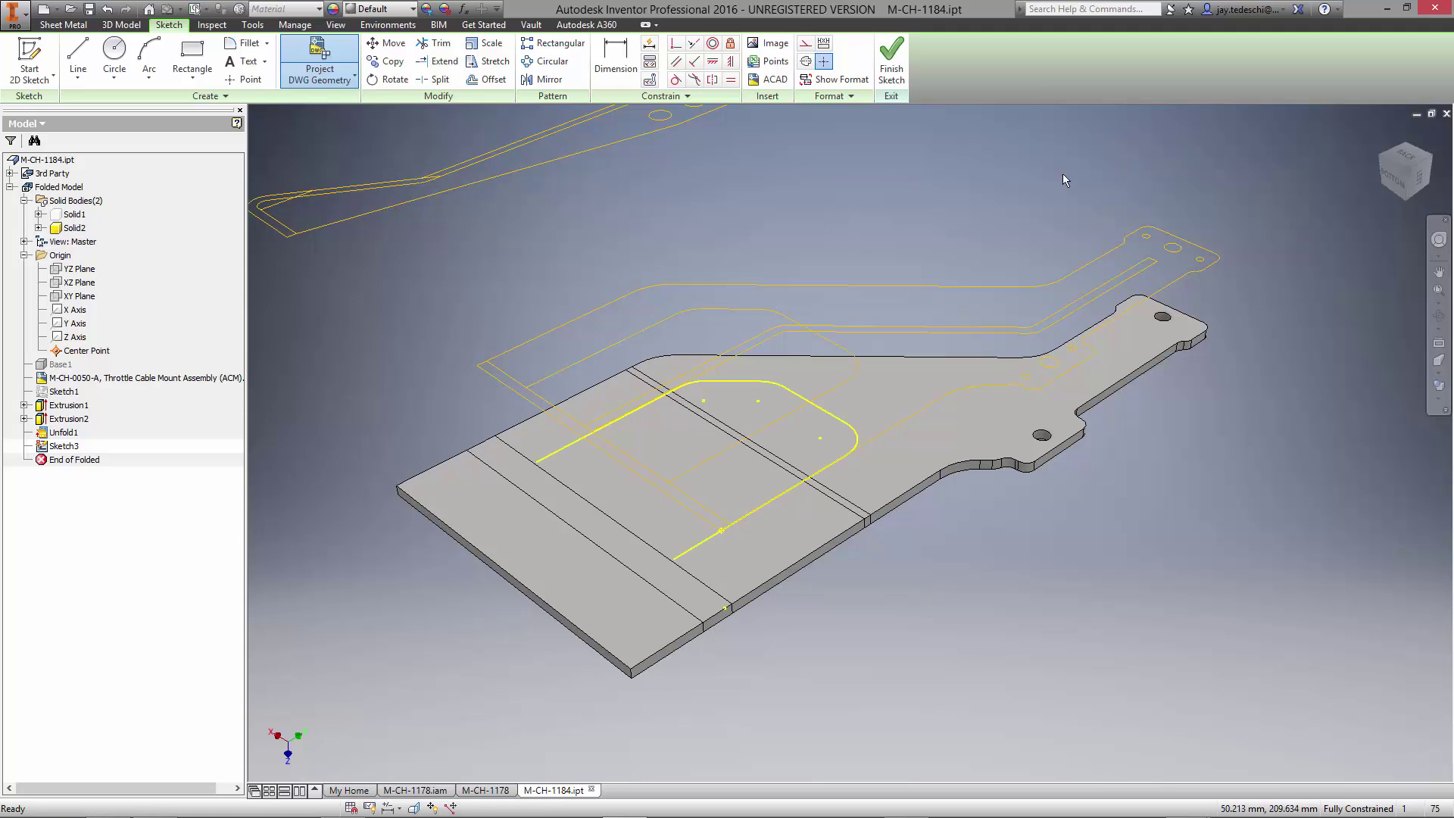
- Hide the DWG and draw a line closing the window outline
right_click(198, 376)
left_click(269, 499)
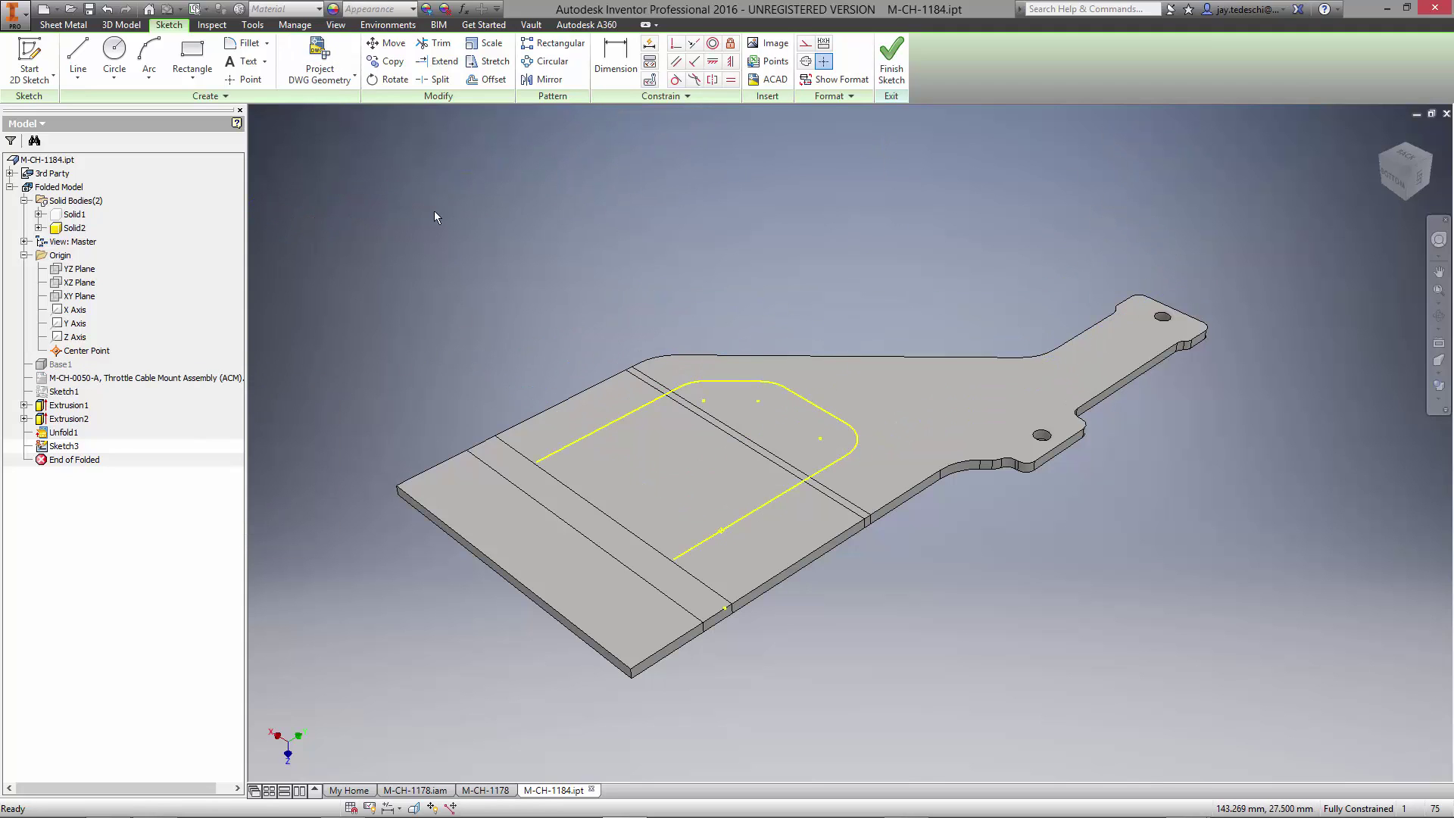
left_click(78, 60)
left_click(536, 461)
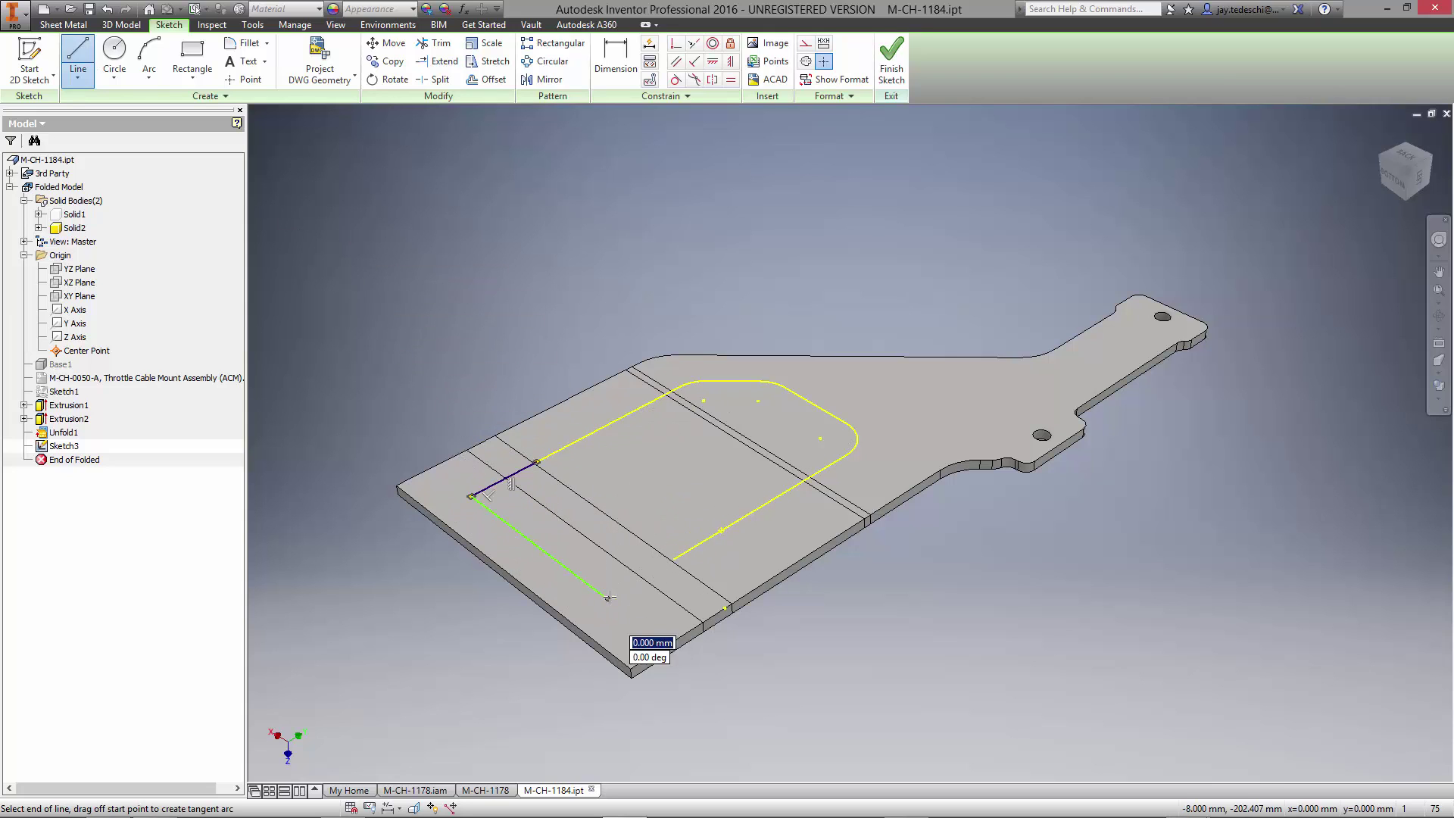
double_click(674, 559)
- Finish the window sketch on the flat plate
key("d")
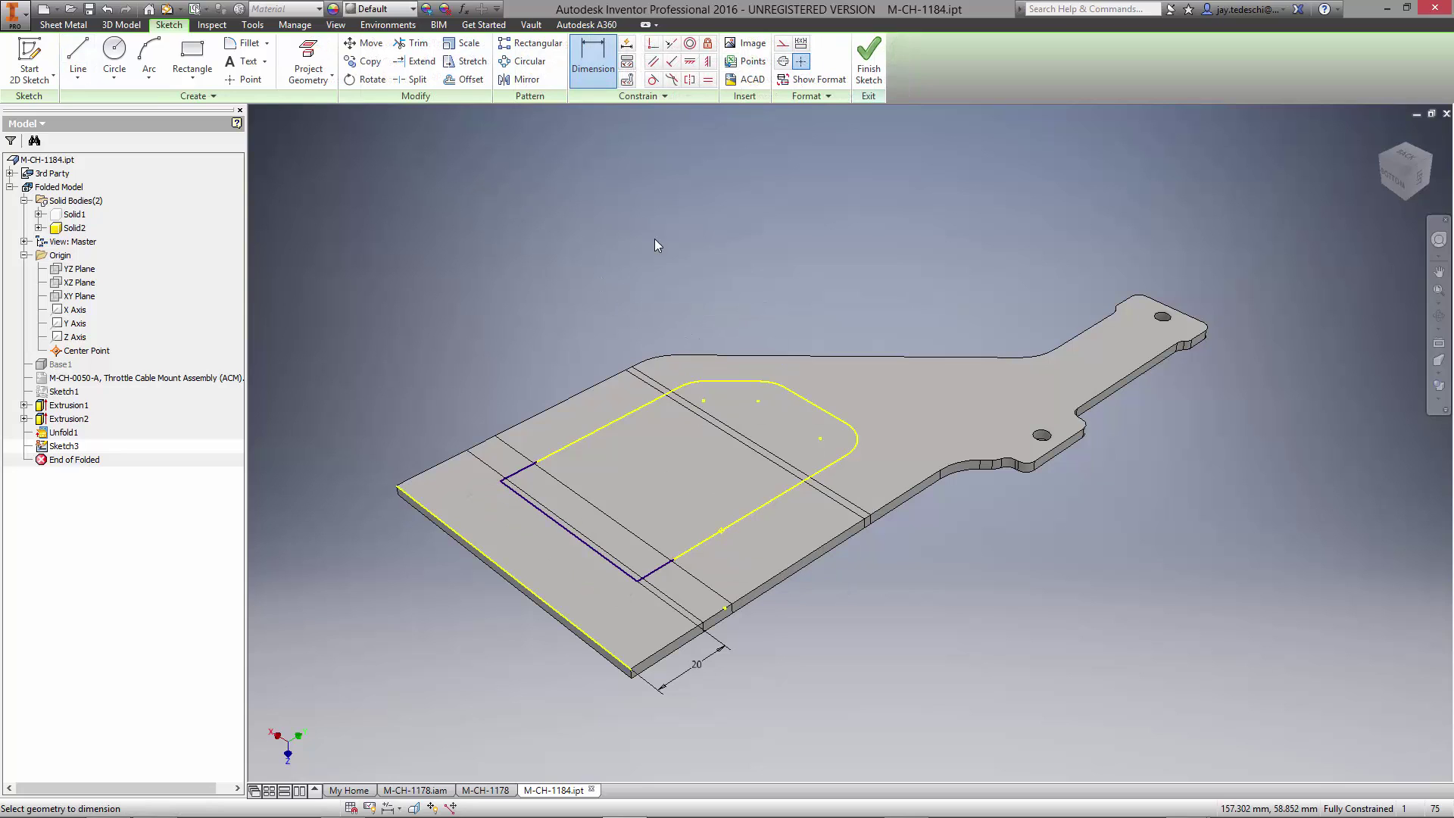
right_click(708, 201)
left_click(707, 246)
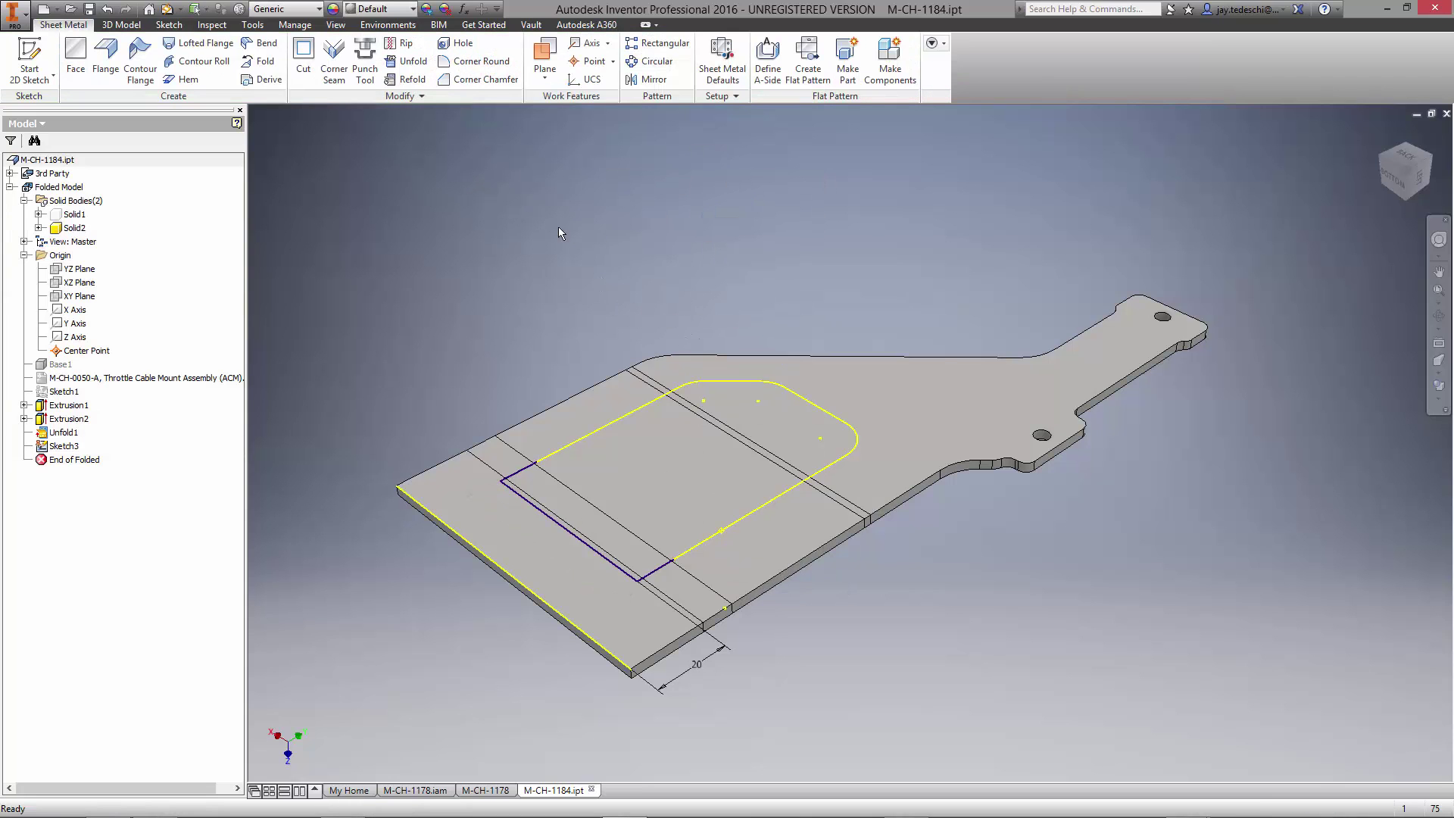
- Cut the window through the flat plate across the bends, then round its inner corner
left_click(303, 56)
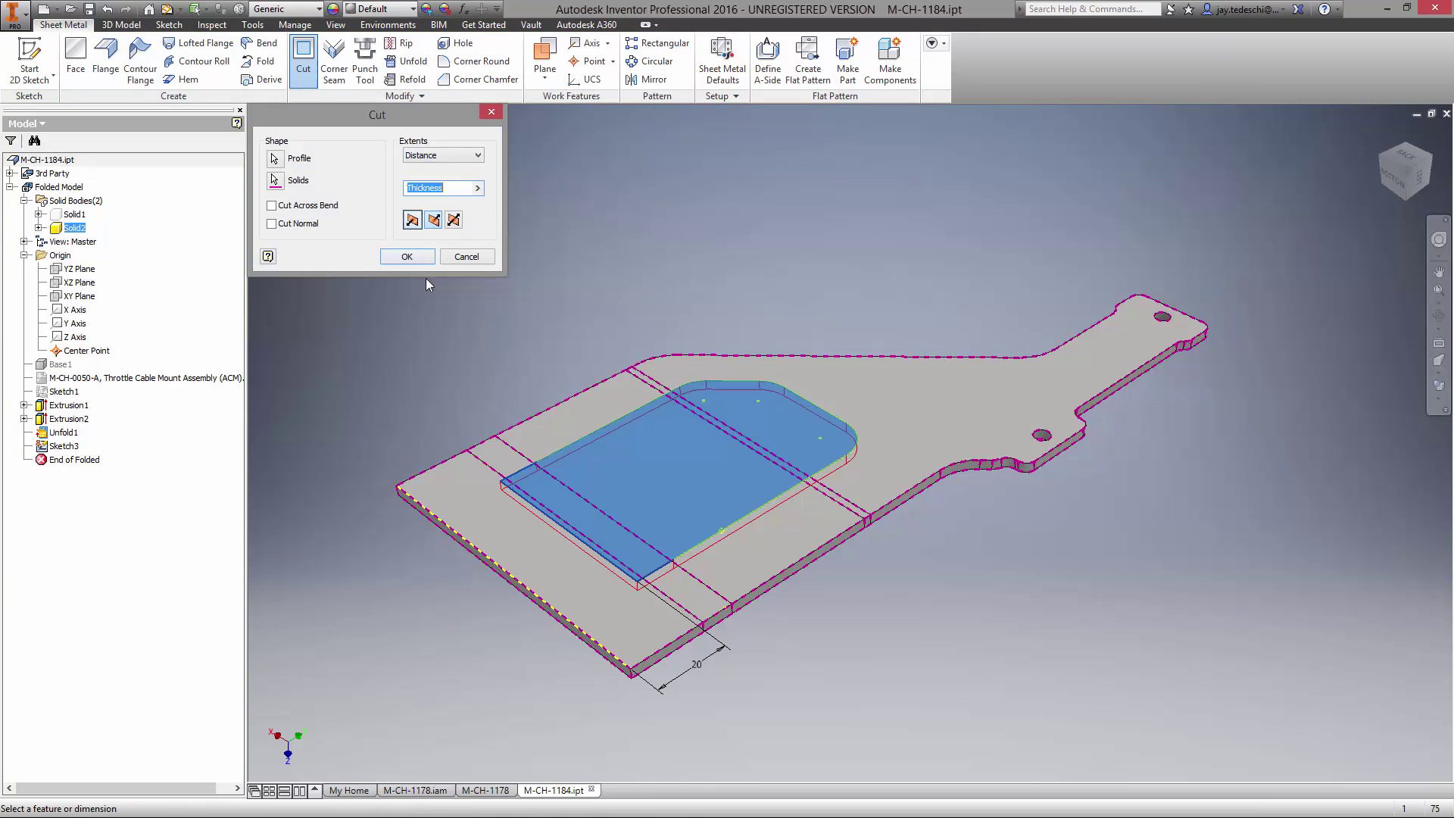
left_click(290, 211)
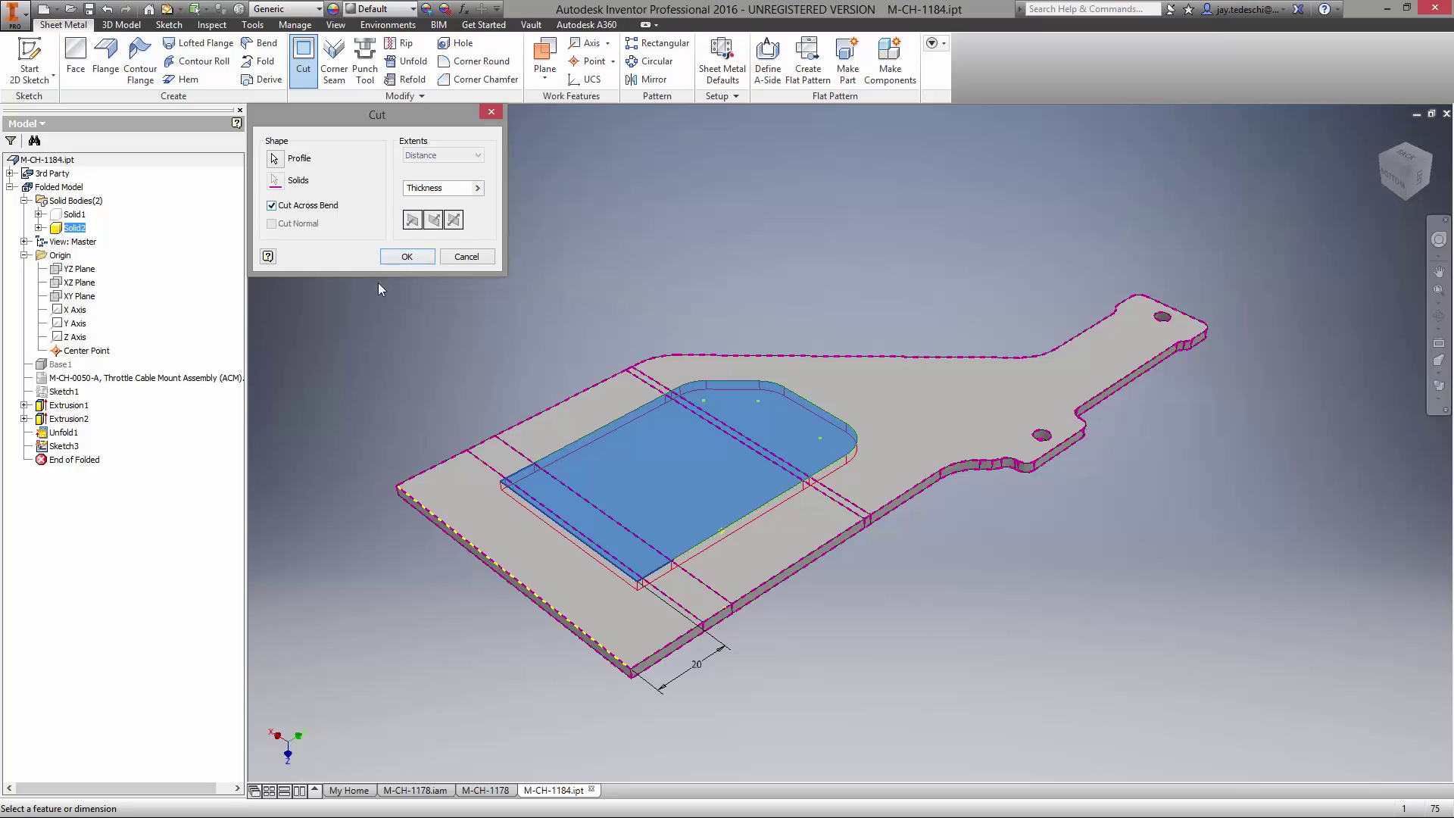
left_click(406, 256)
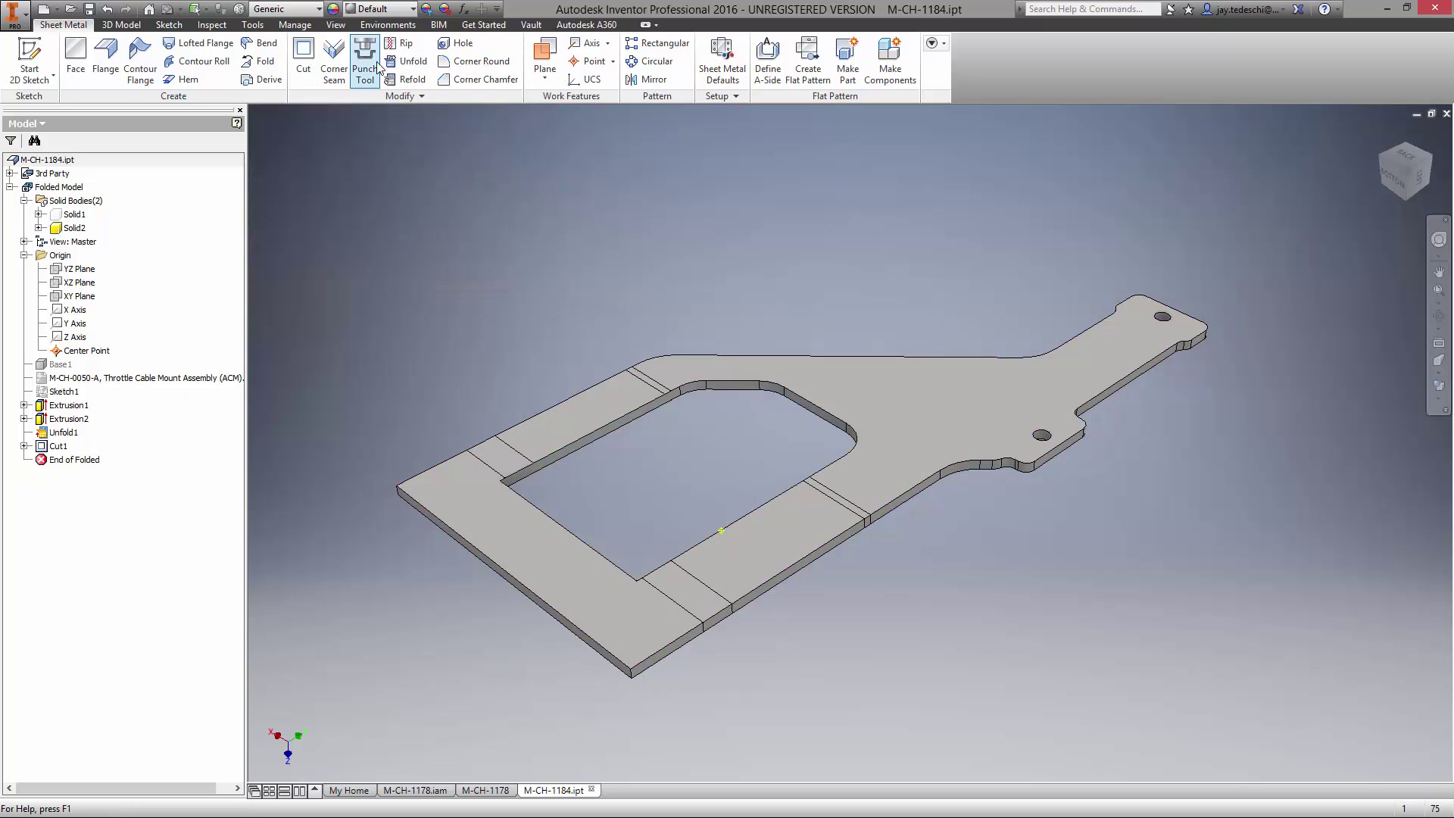
left_click(482, 60)
left_click(502, 492)
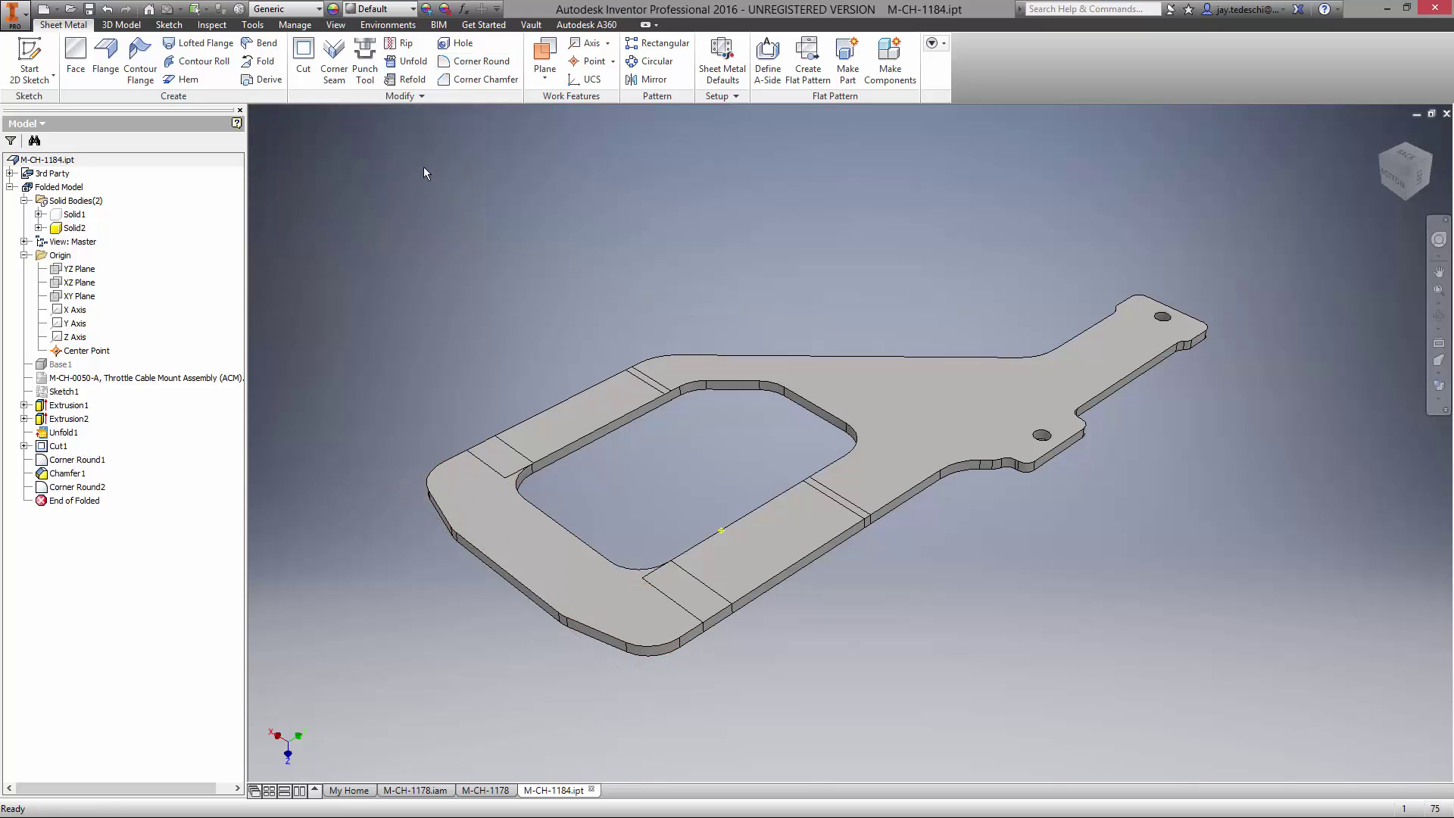
- Refold the windowed plate with all bends included
left_click(417, 78)
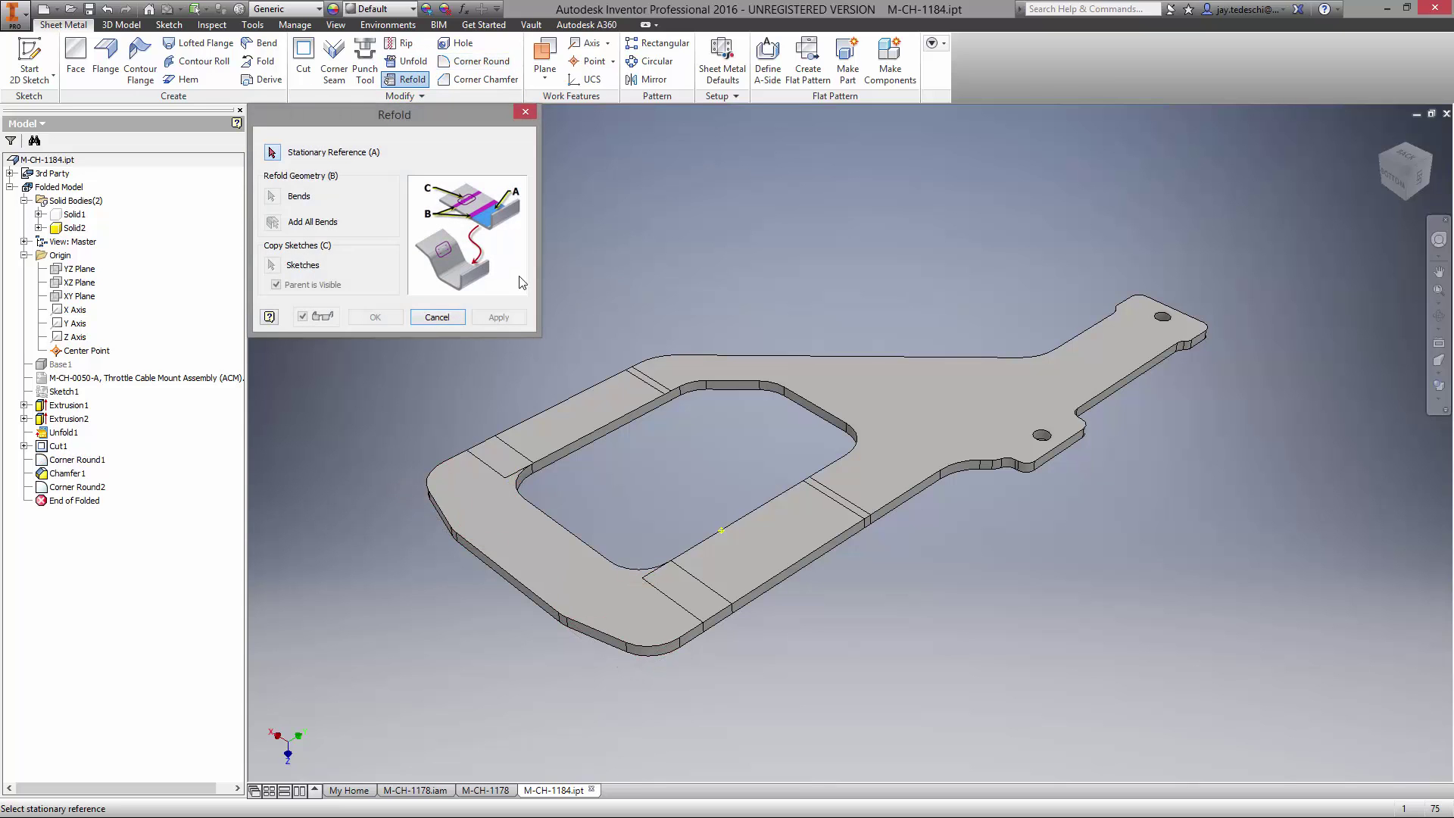
left_click(294, 223)
left_click(375, 317)
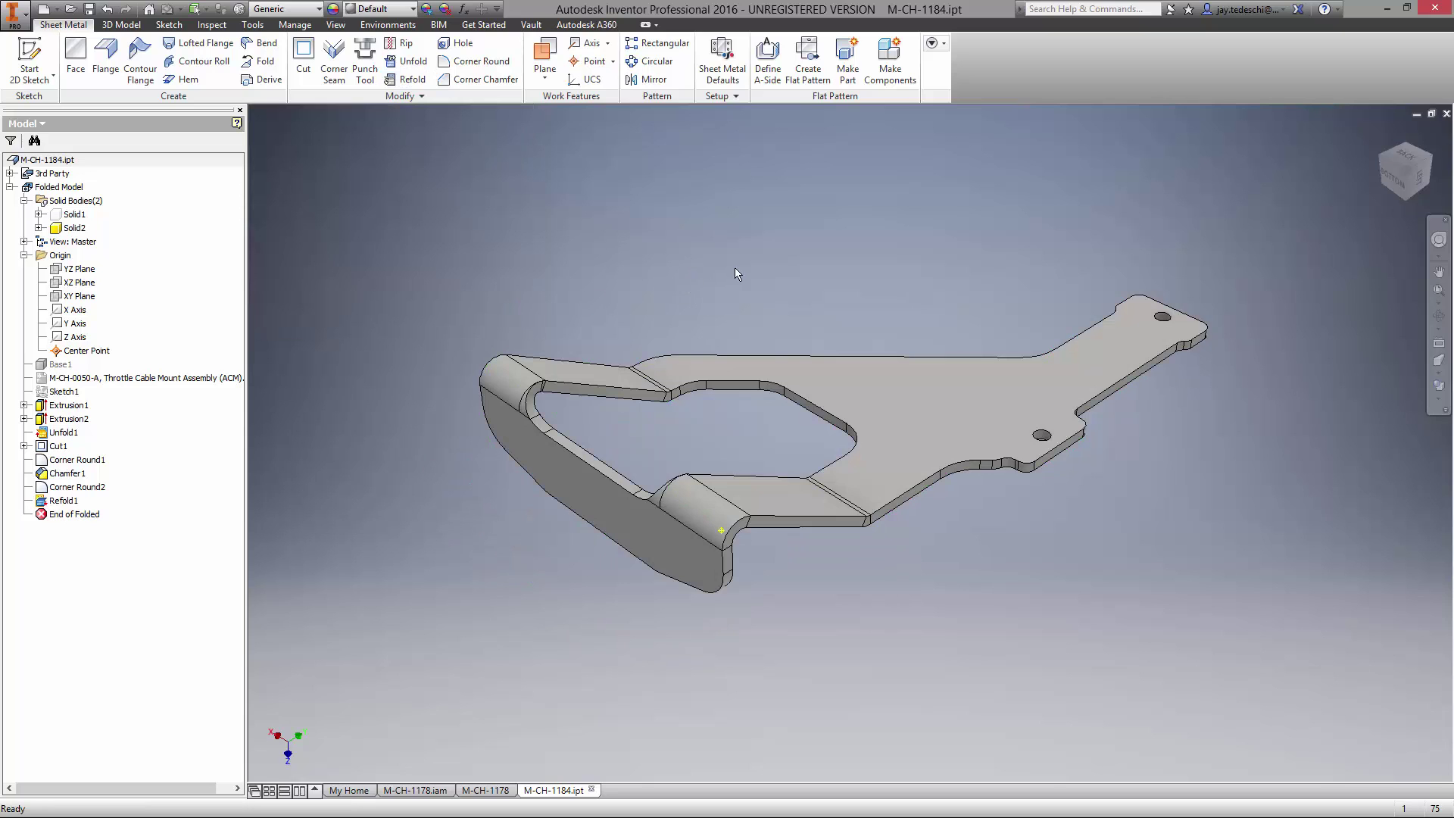
- Orbit to the front view and turn on the Solid1 body's visibility
middle_click_drag(753, 266, 752, 135, "shift")
left_click(74, 215)
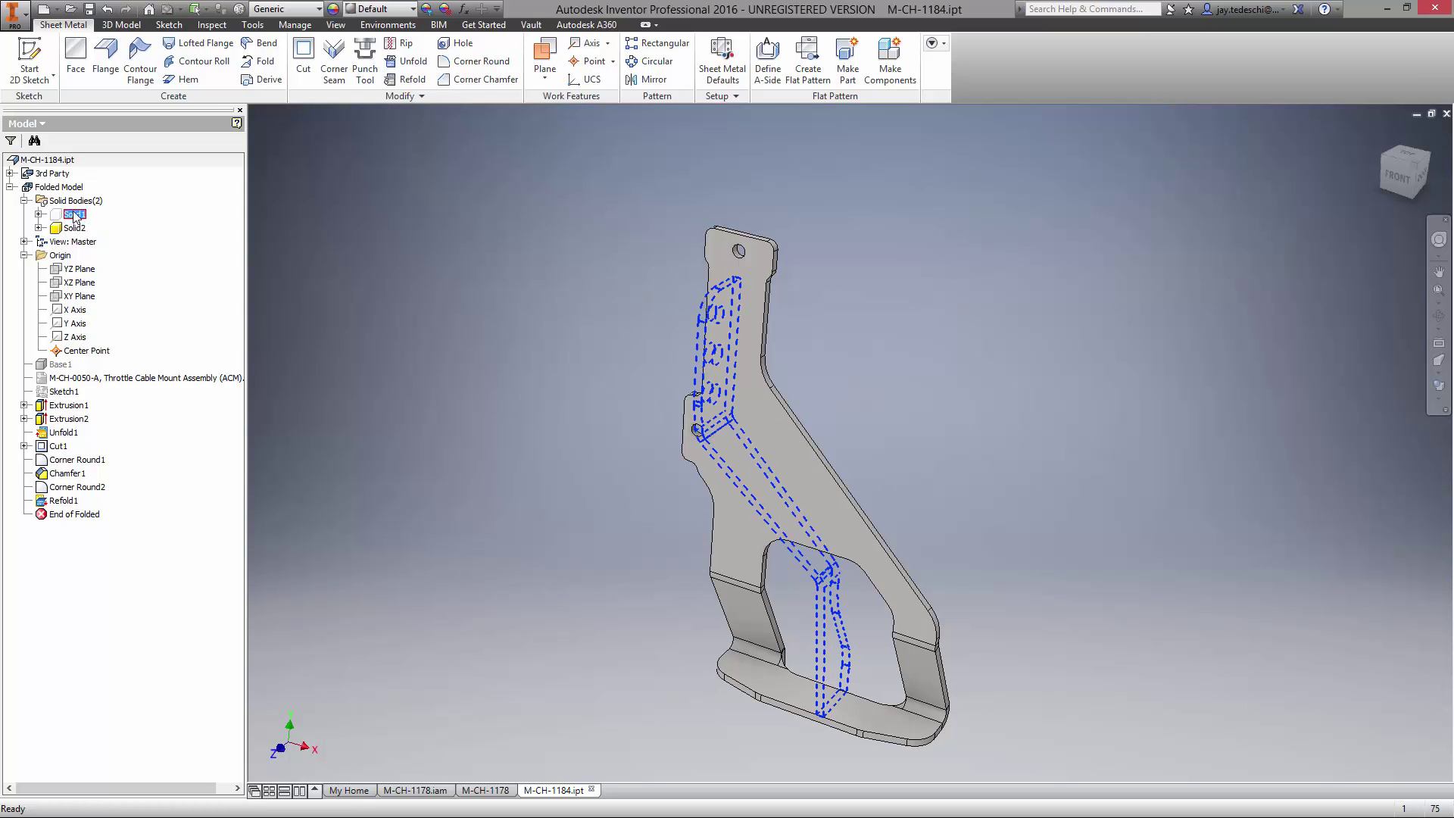
right_click(72, 214)
left_click(143, 267)
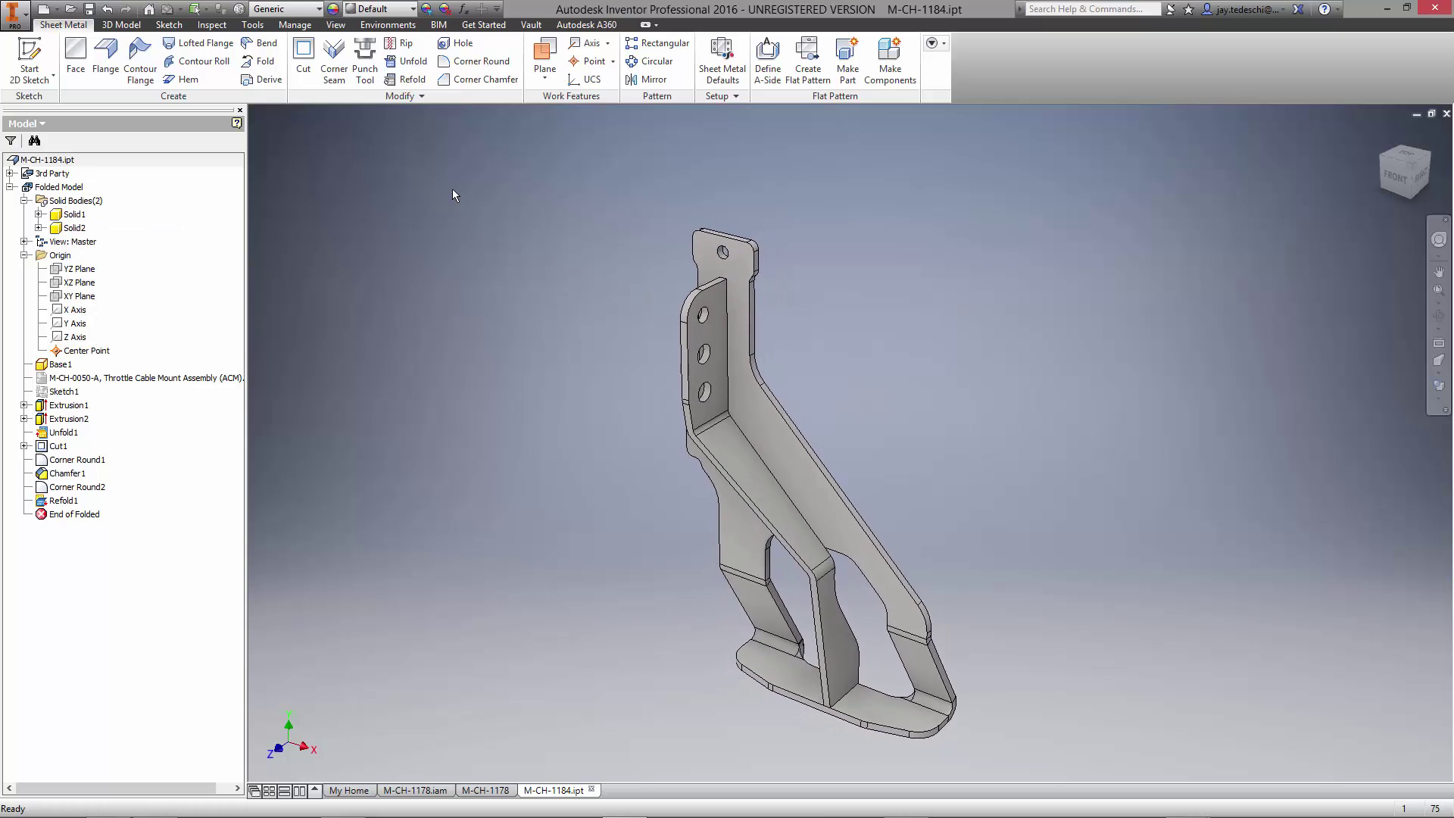
- Convert Solid1 and Solid2 into components using the Weldment.iam template as a new target assembly
left_click(890, 53)
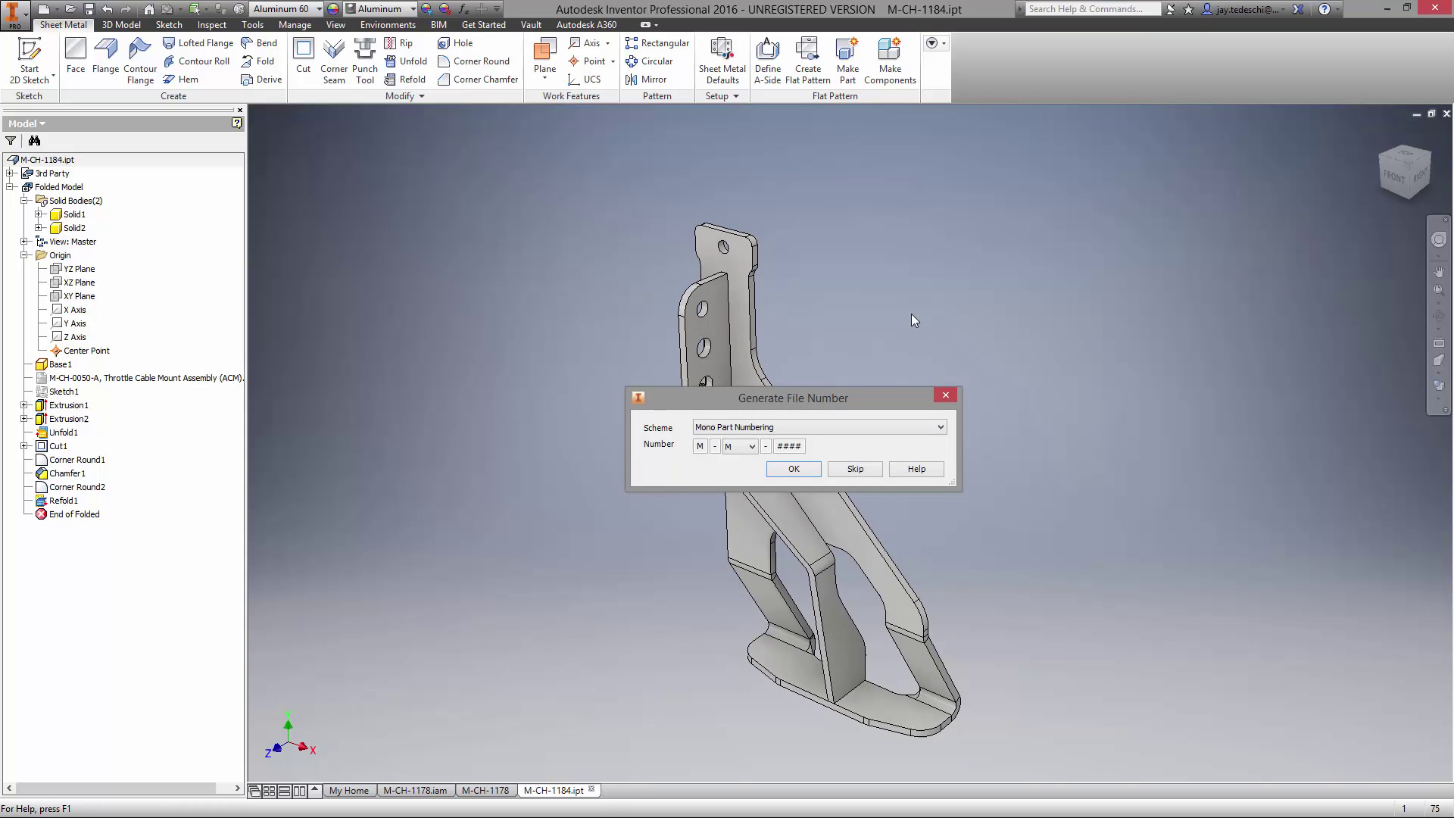
left_click(752, 447)
left_click(741, 490)
left_click(793, 469)
left_click(74, 214)
left_click(74, 228, "shift")
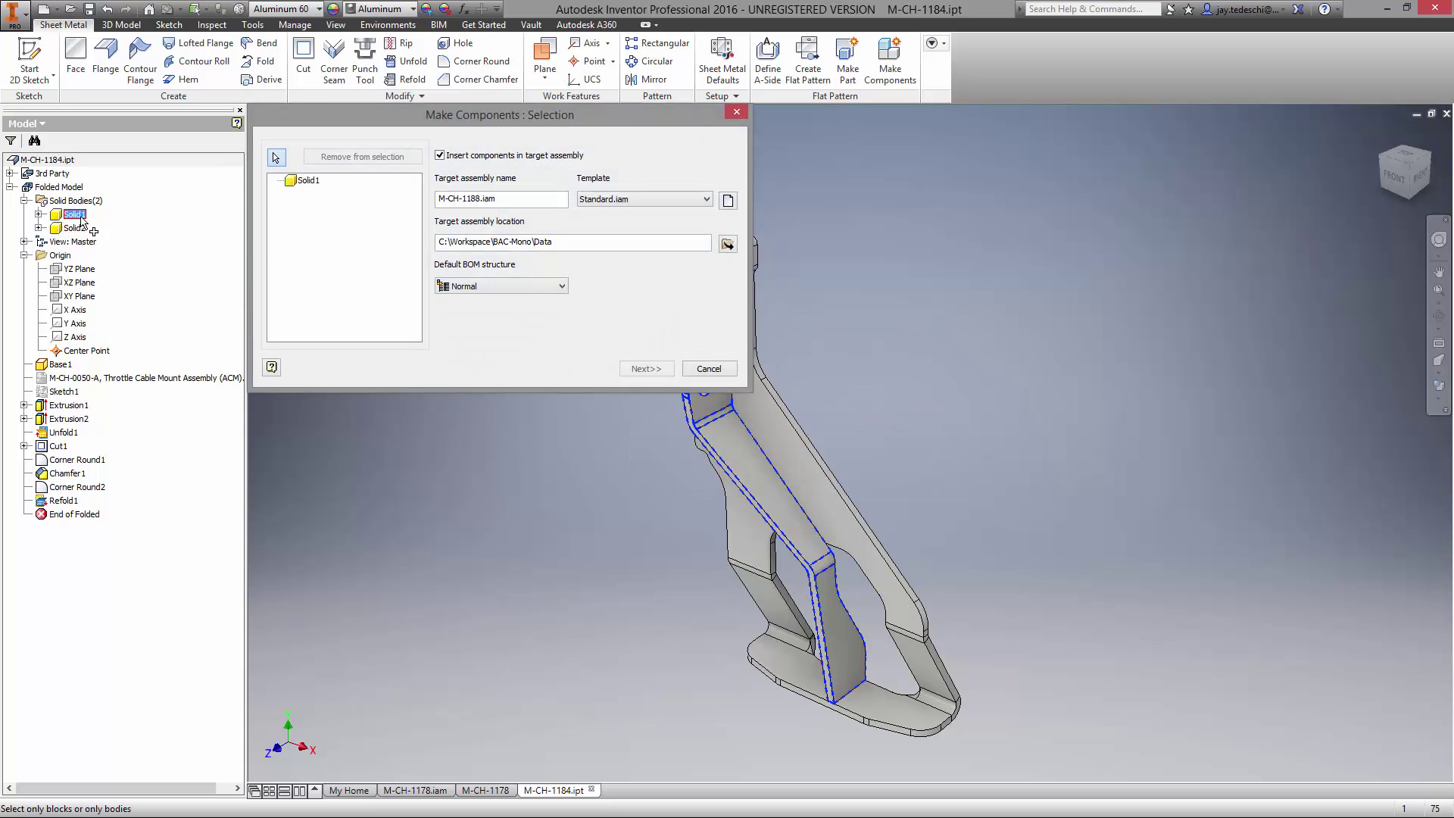
left_click(652, 199)
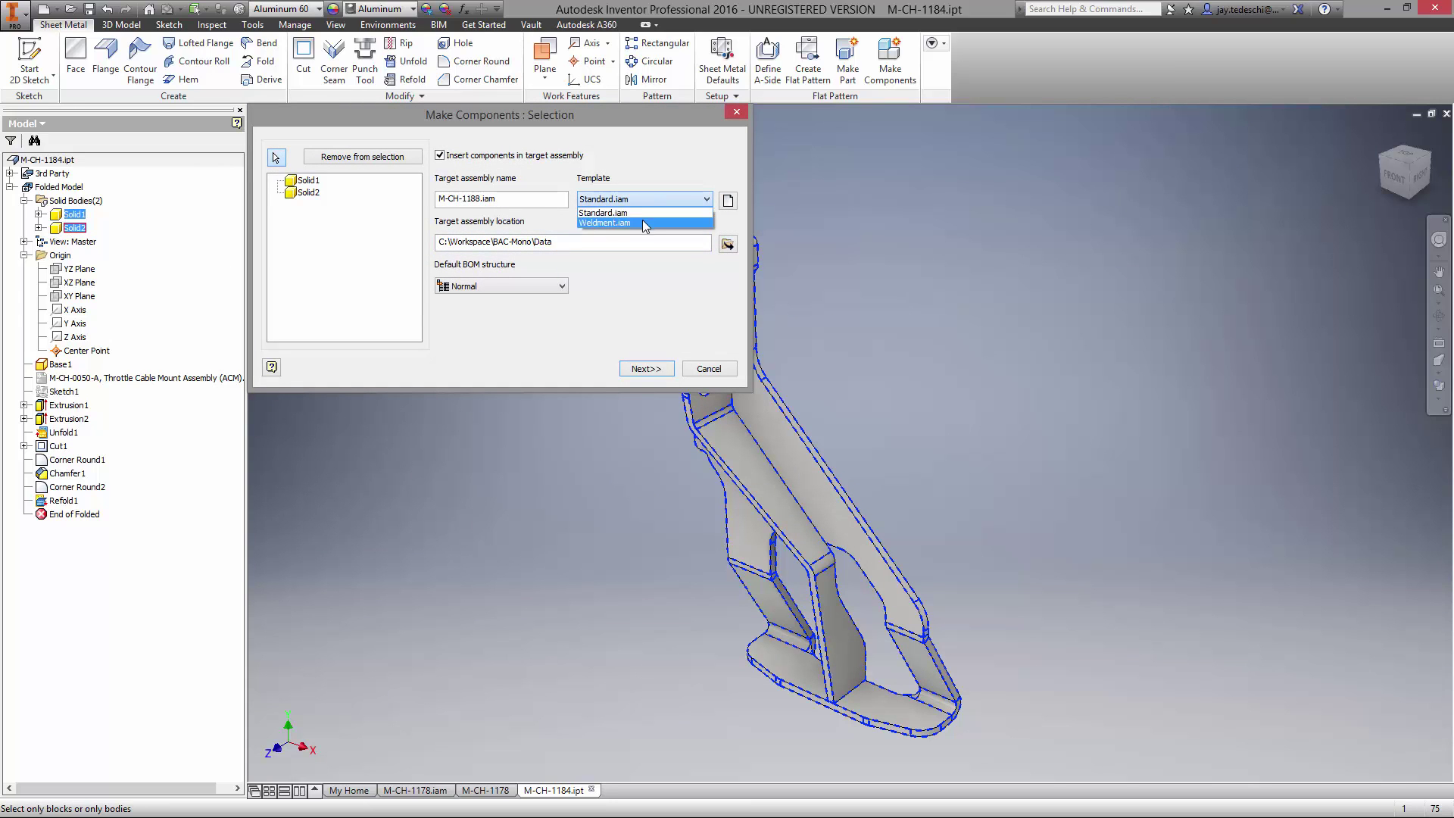
left_click(642, 220)
left_click(646, 368)
left_click(418, 288)
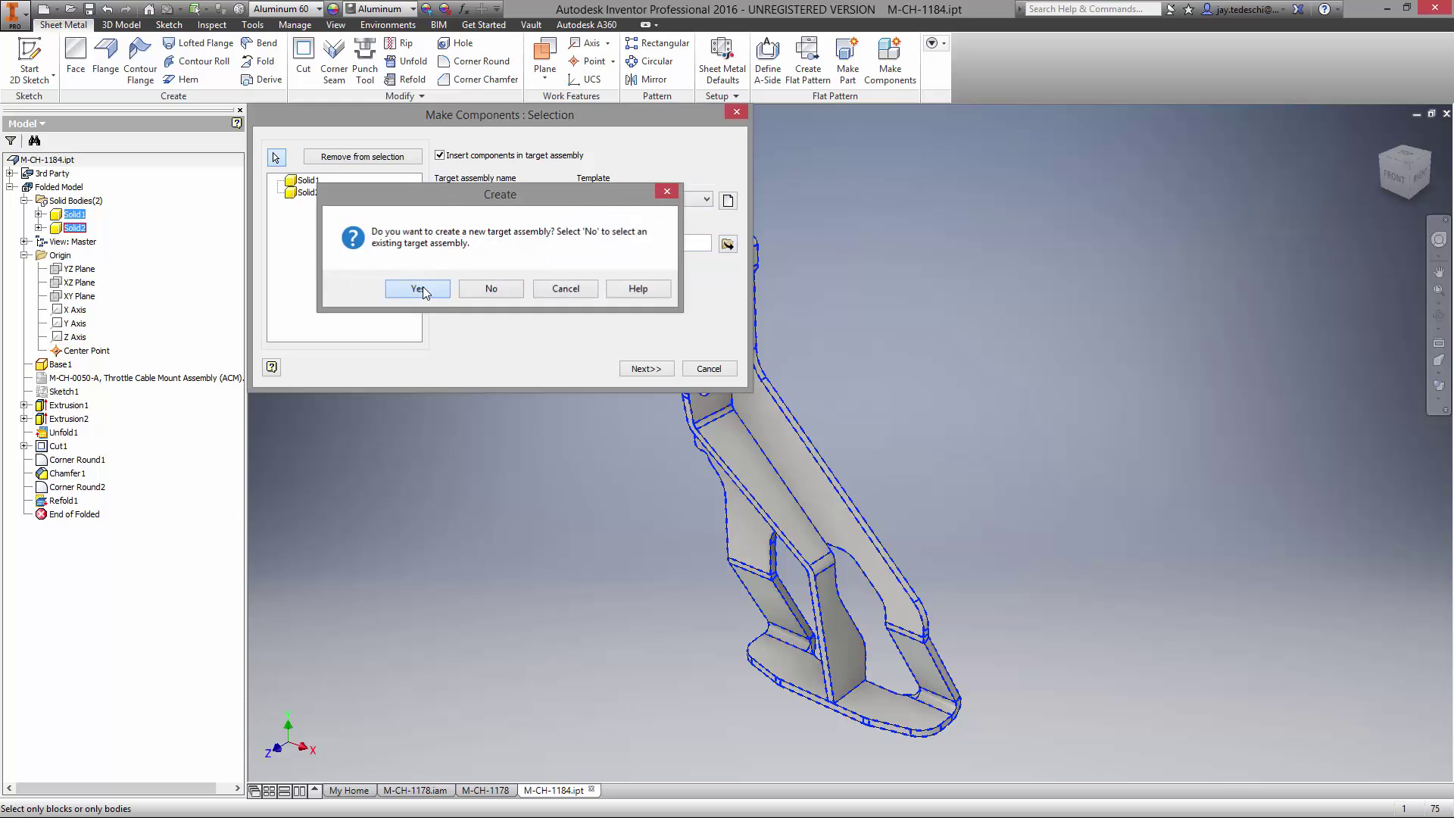
- Give the new weldment assembly a generated CH file number (M-CH-1189)
left_click(749, 446)
left_click(738, 488)
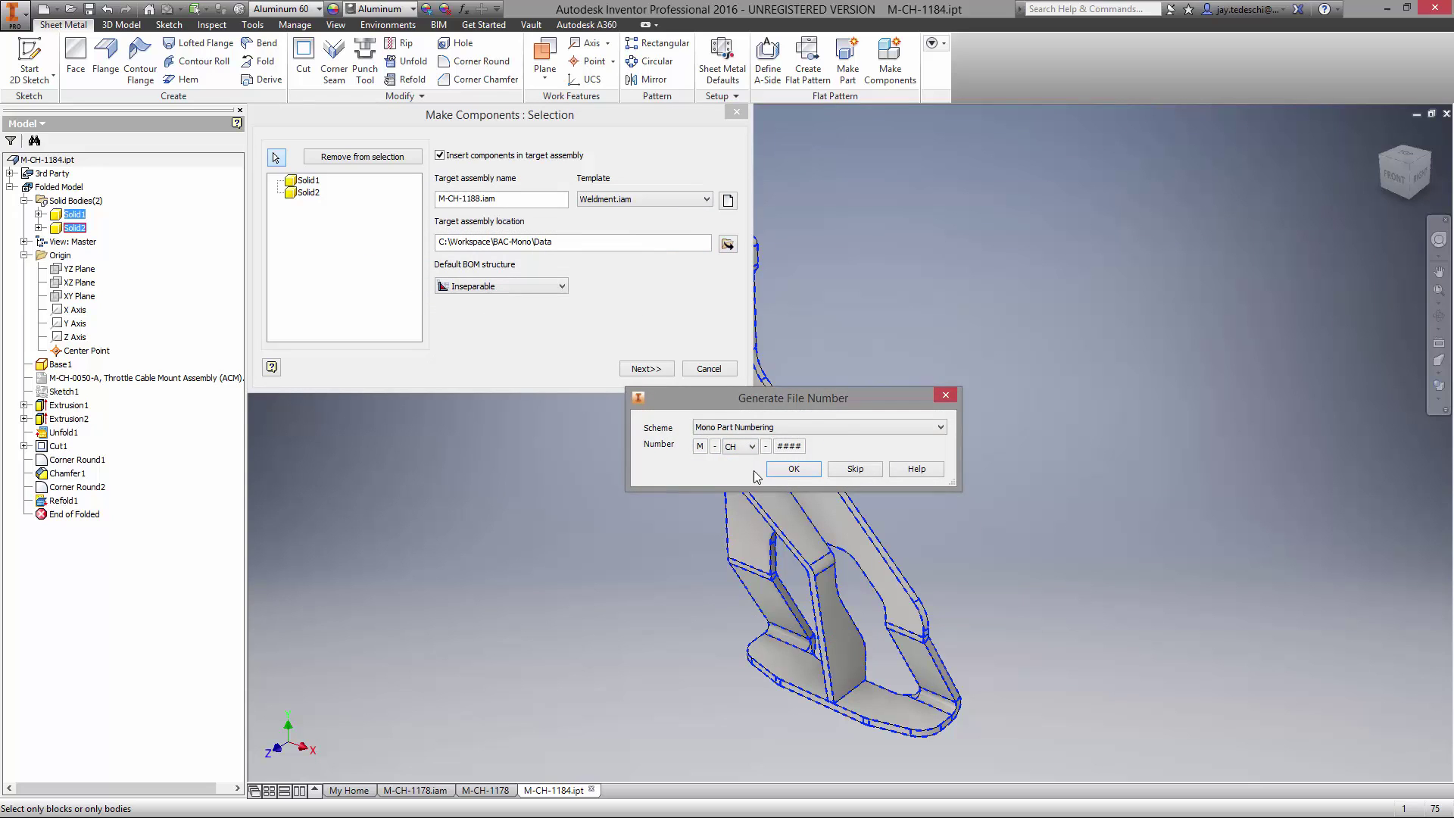
left_click(794, 469)
left_click(646, 369)
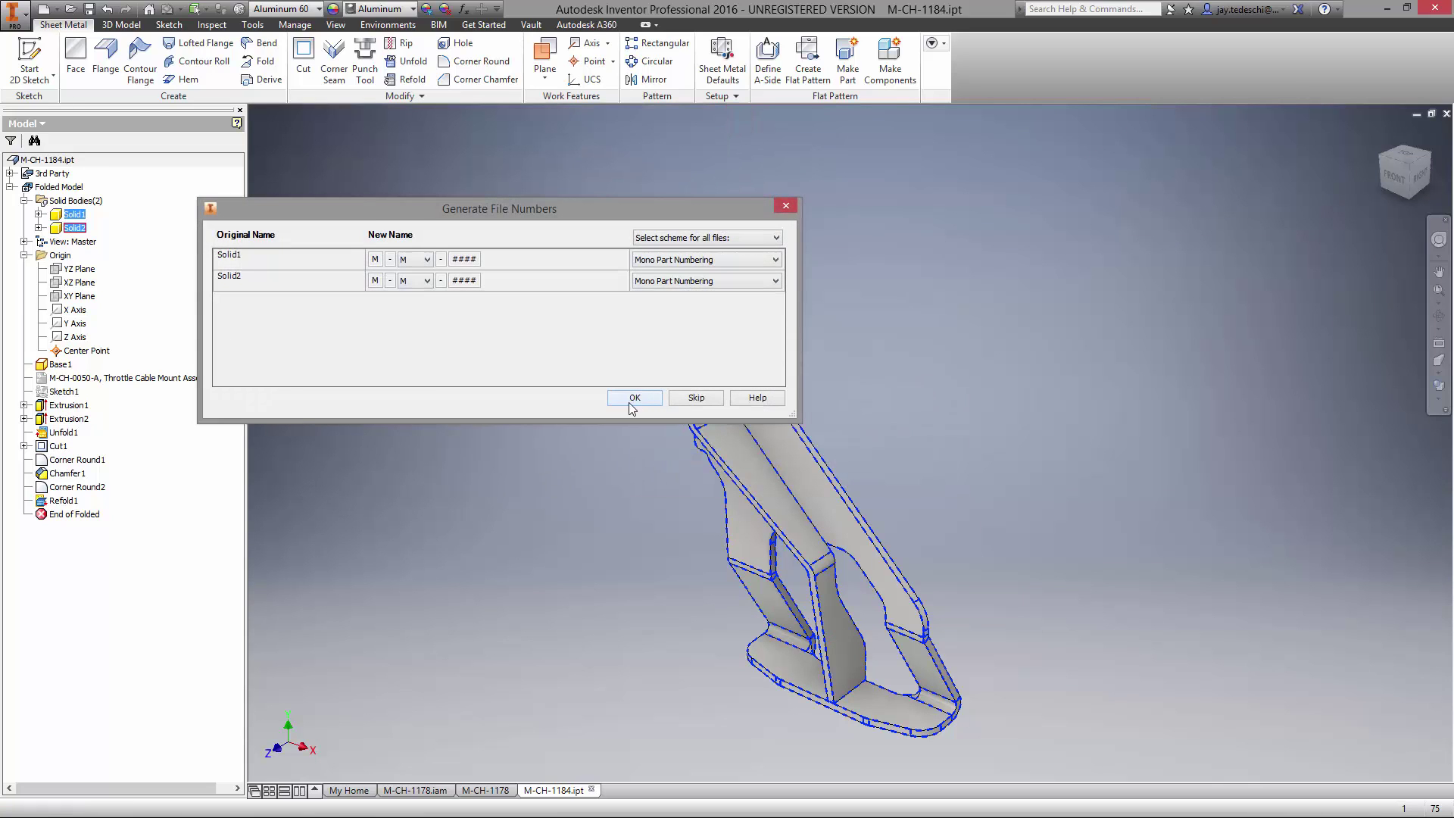
- Assign CH file numbers M-CH-1190 and M-CH-1191 to Solid1 and Solid2 and create the parts
left_click(427, 260)
left_click(429, 303)
left_click(427, 281)
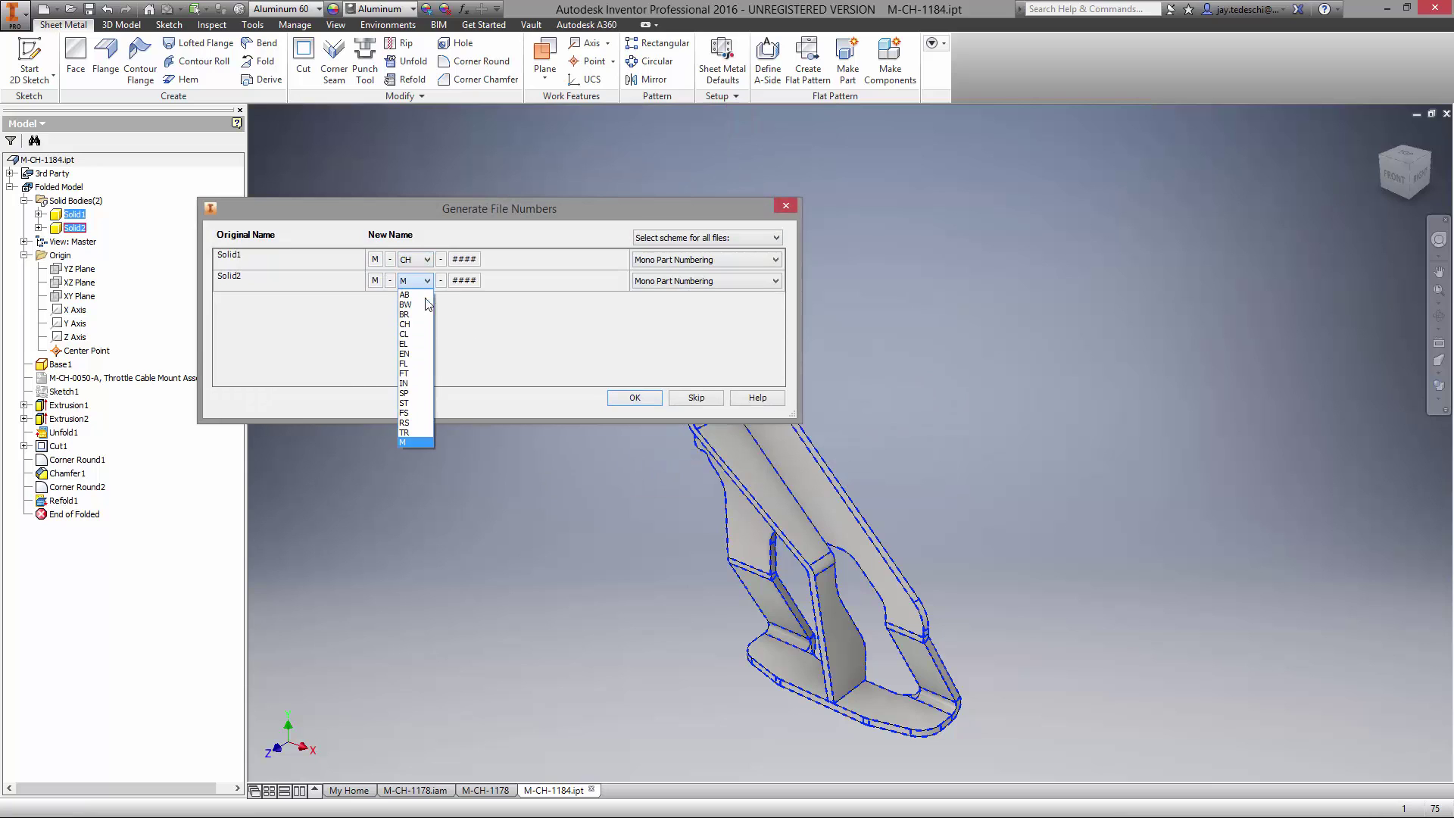
left_click(409, 324)
left_click(634, 398)
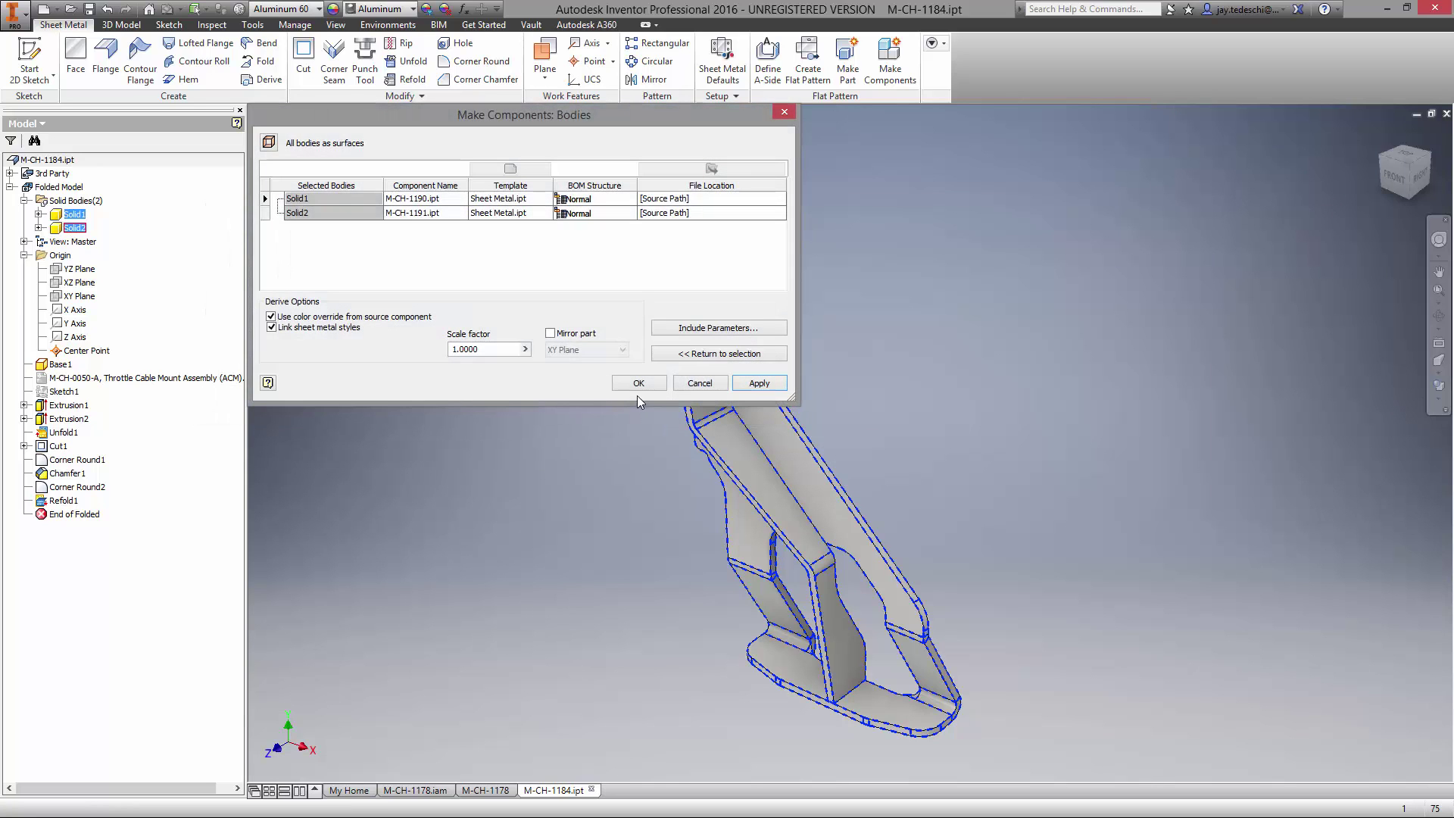
left_click(640, 383)
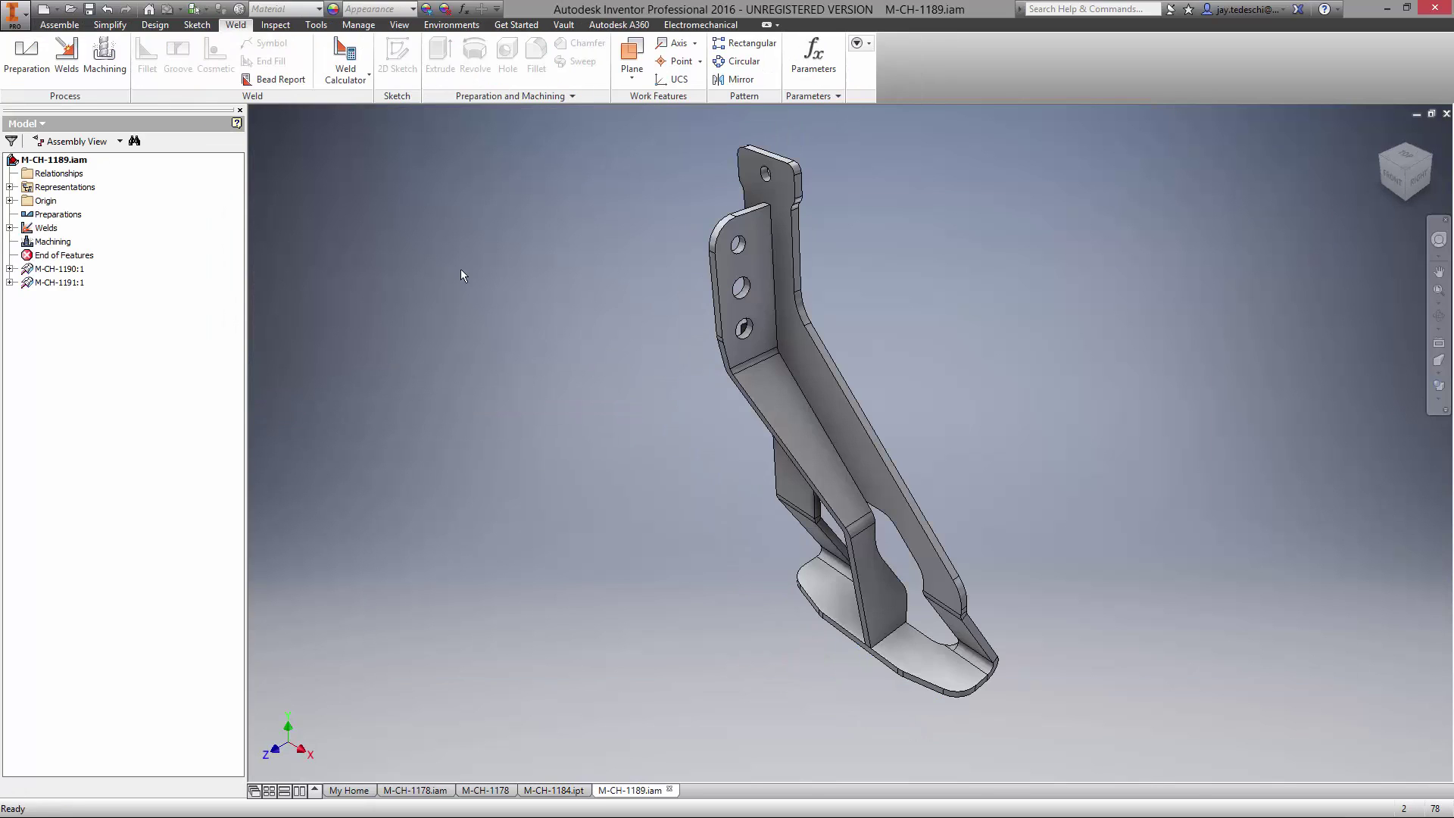
- Add a size 2 fillet weld joining the holed plate to the sloped face
double_click(47, 228)
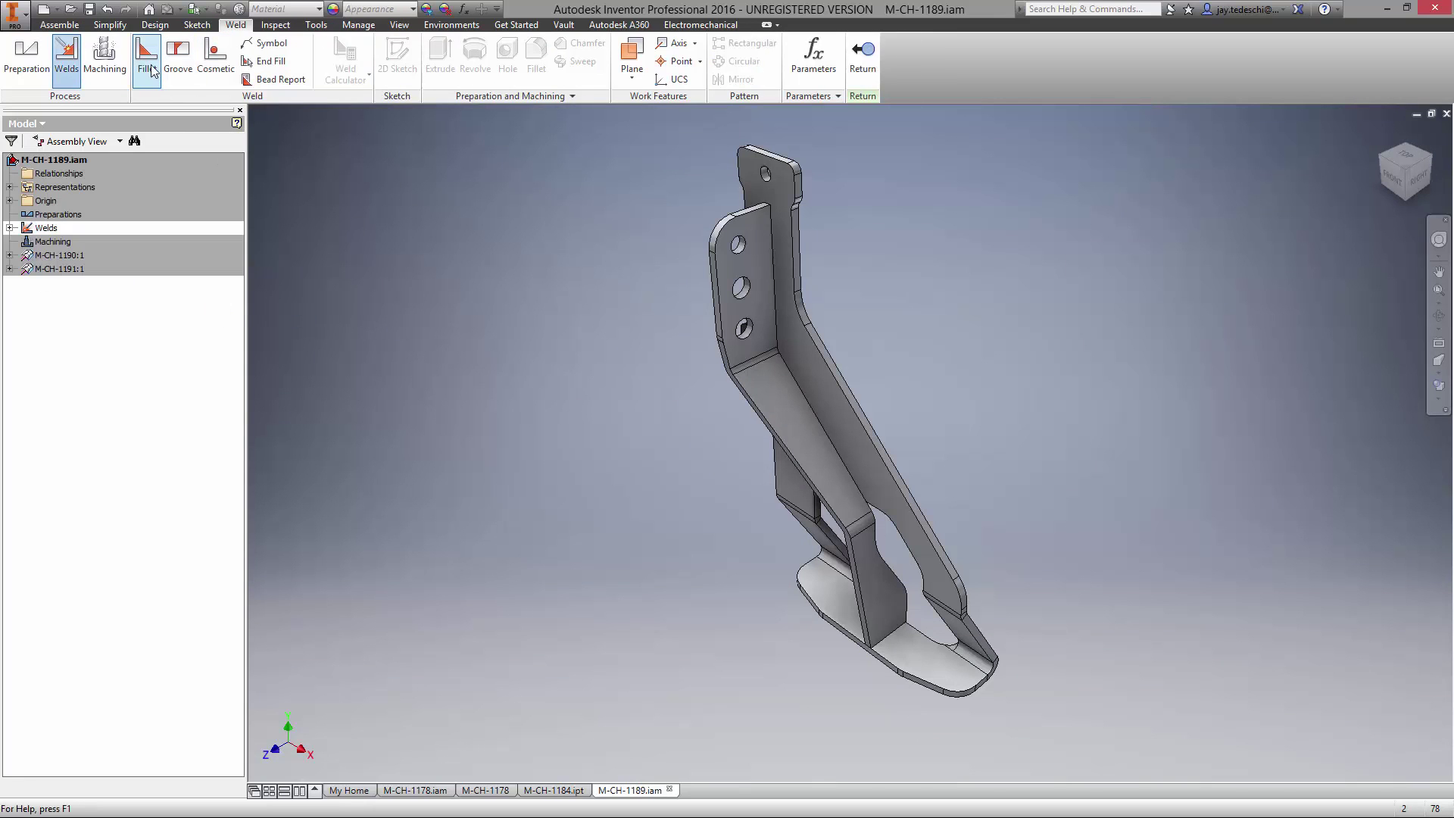
left_click(277, 188)
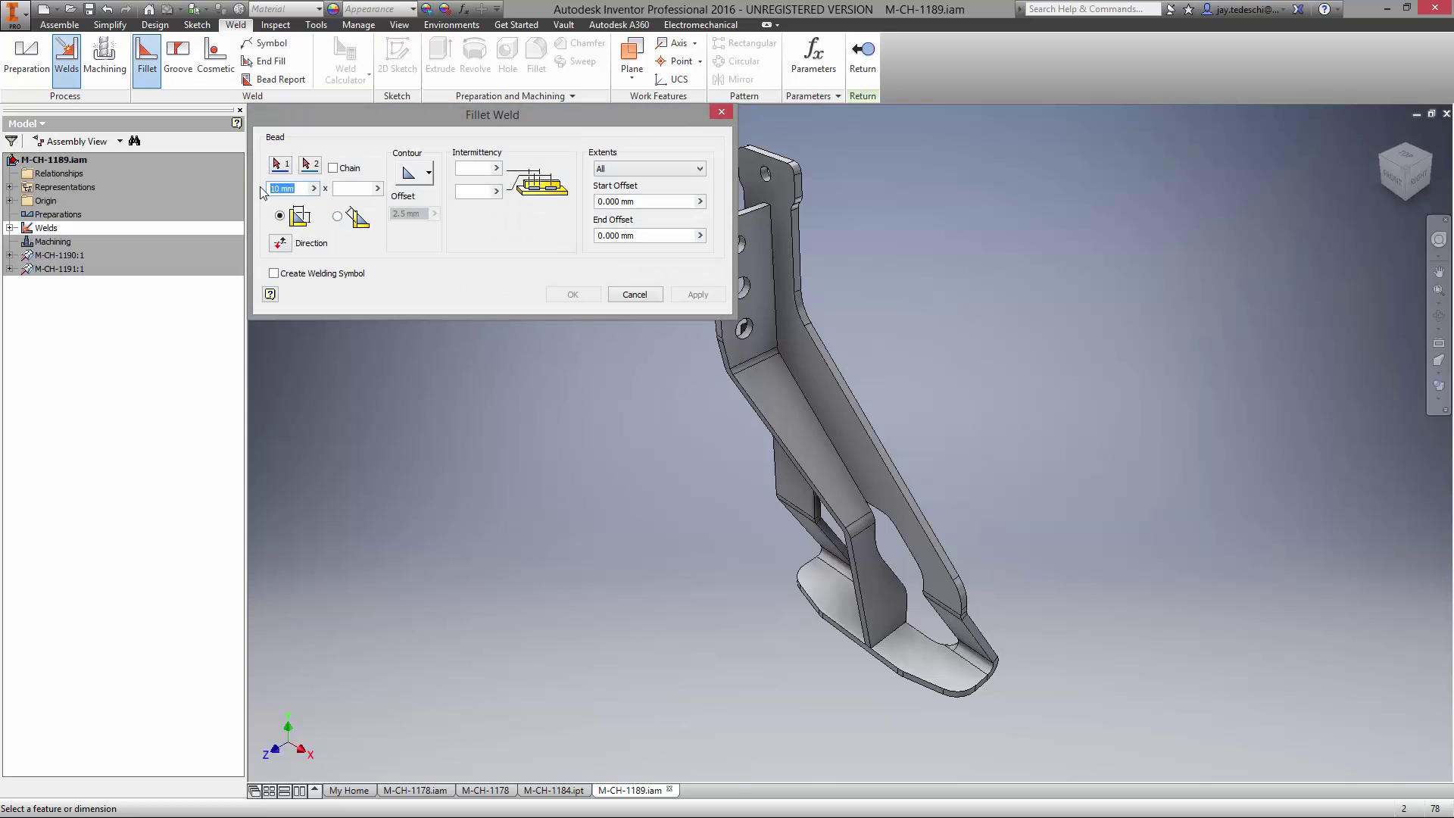
middle_click_drag(524, 430, 827, 303, "shift")
left_click(827, 302)
left_click(843, 418)
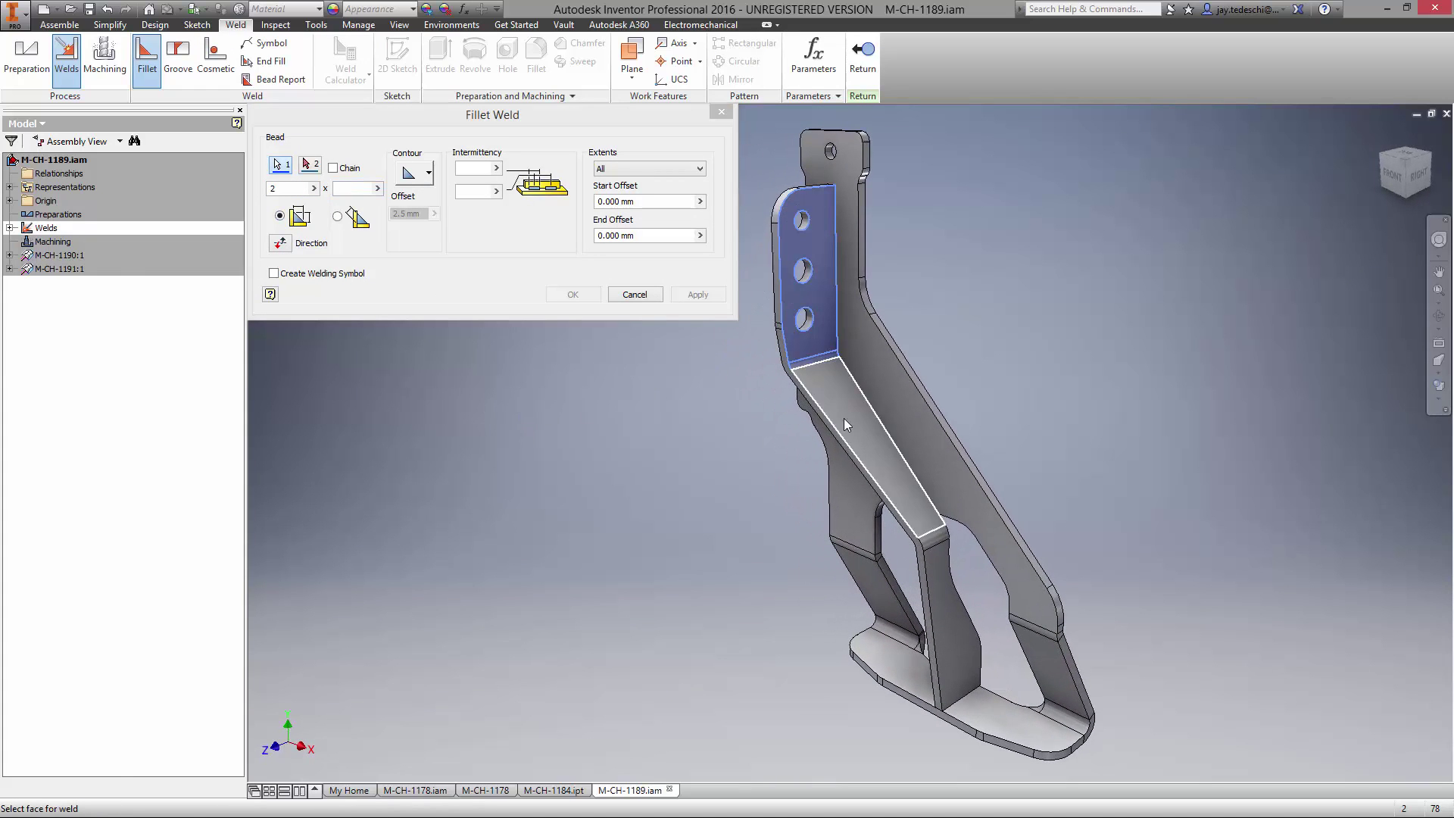
right_click(1102, 338)
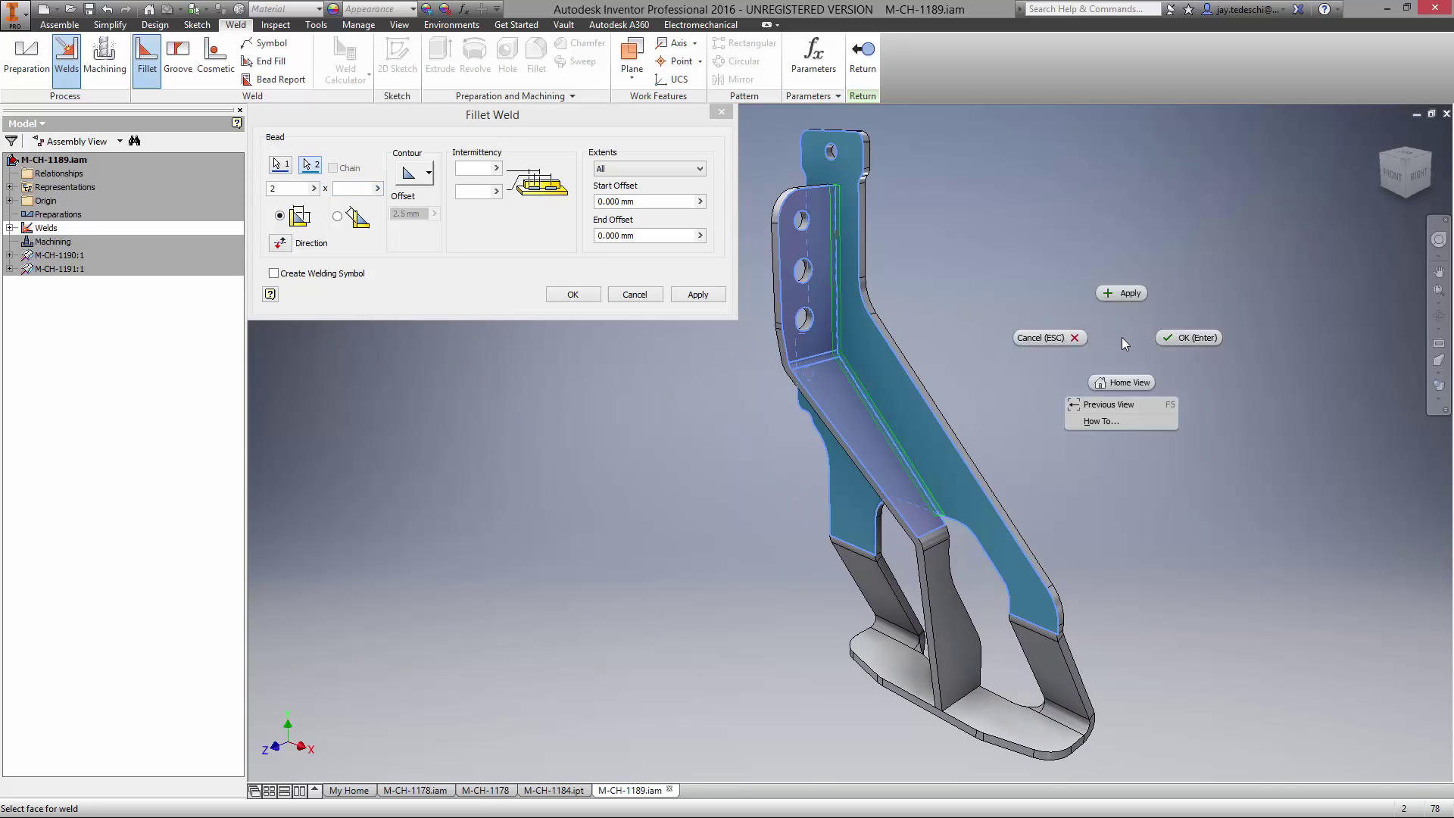
left_click(1125, 299)
- Add a fillet weld joining the gusset to the base plate and close the weld tool
left_click(951, 656)
right_click(1110, 670)
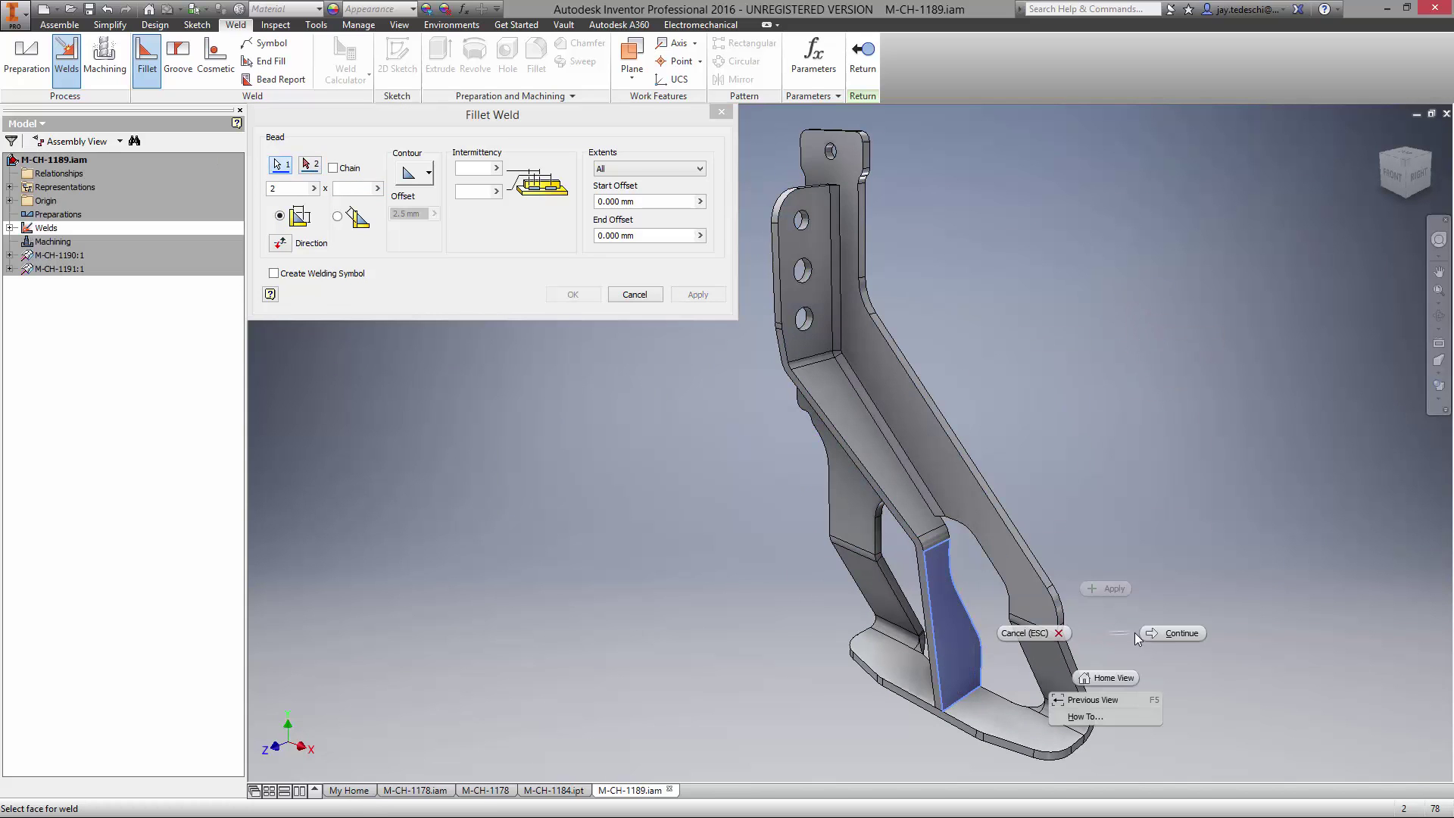
left_click(1134, 633)
left_click(1003, 712)
right_click(1192, 628)
left_click(1192, 564)
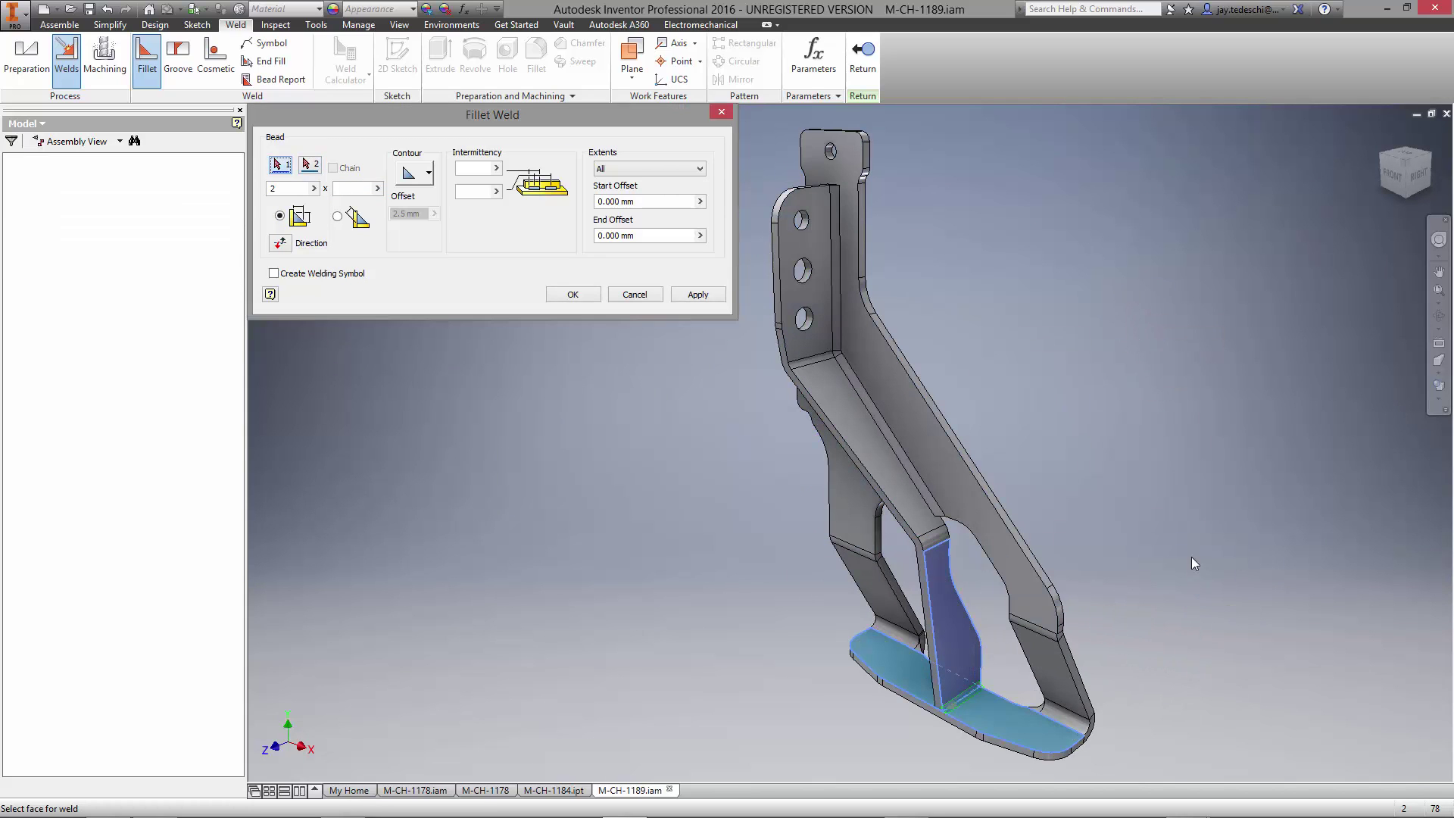
key("F5")
key("Escape")
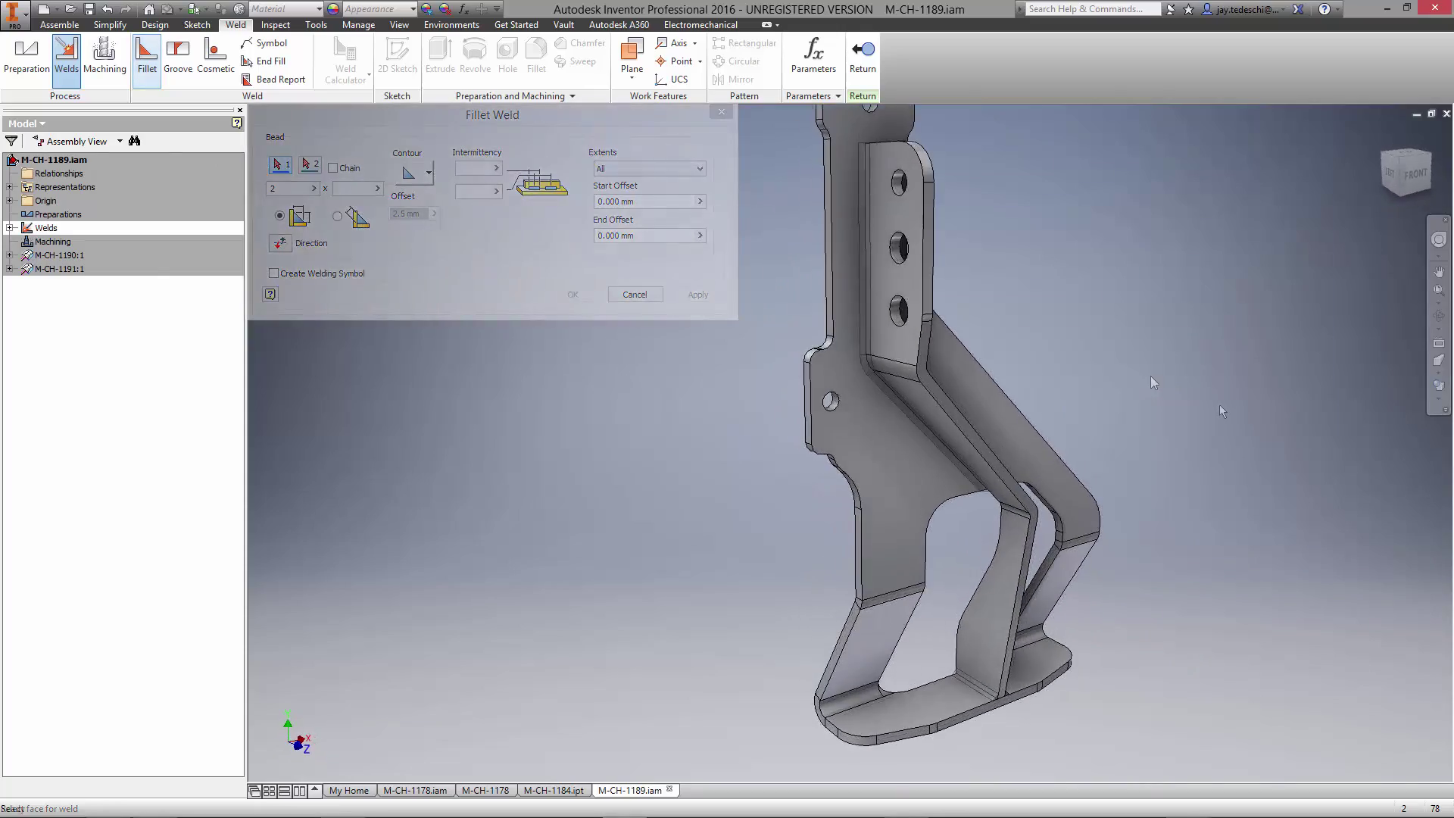
key("F5")
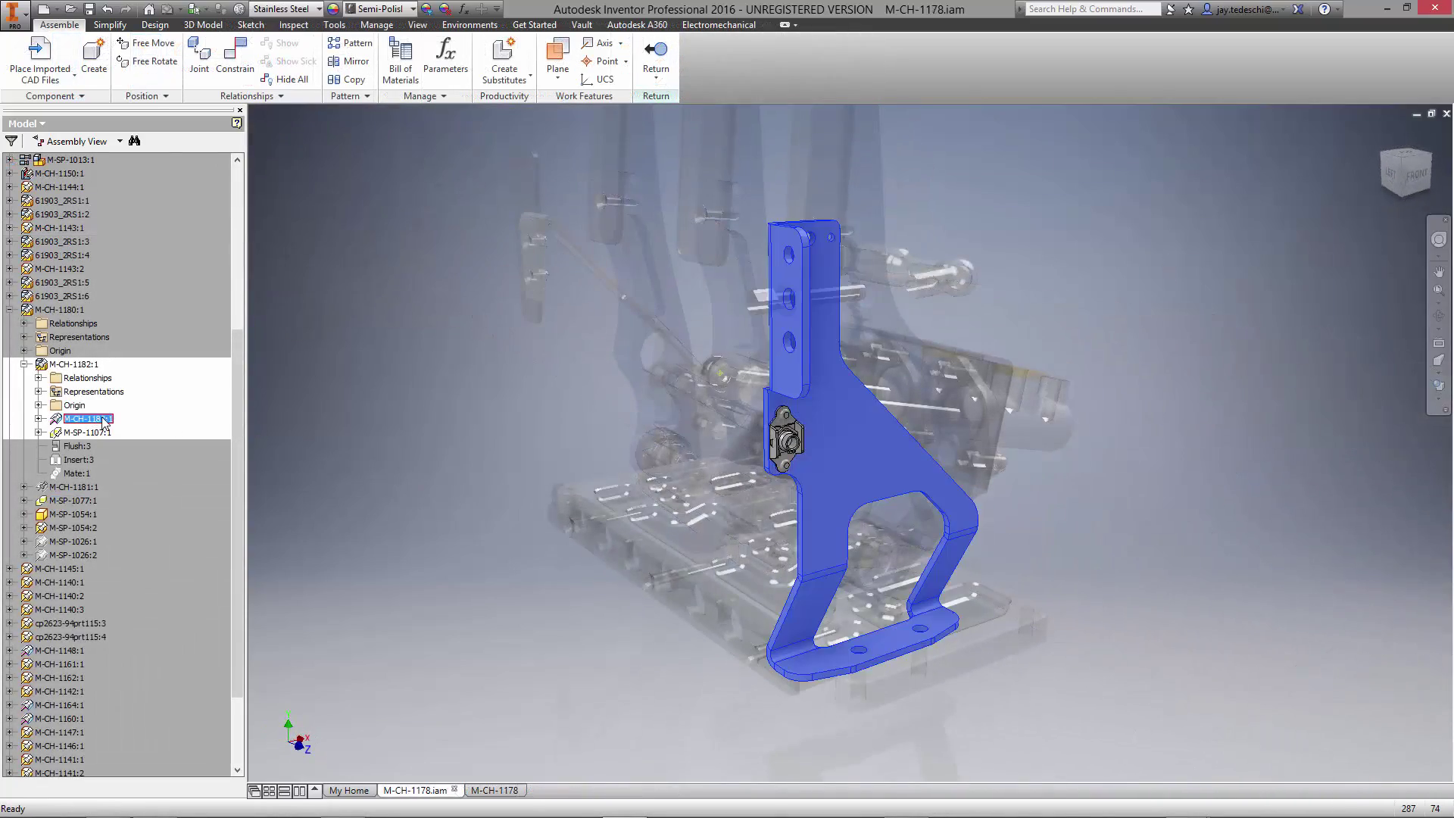
- Replace component M-CH-1183 with the weldment M-CH-1189.iam
right_click(104, 422)
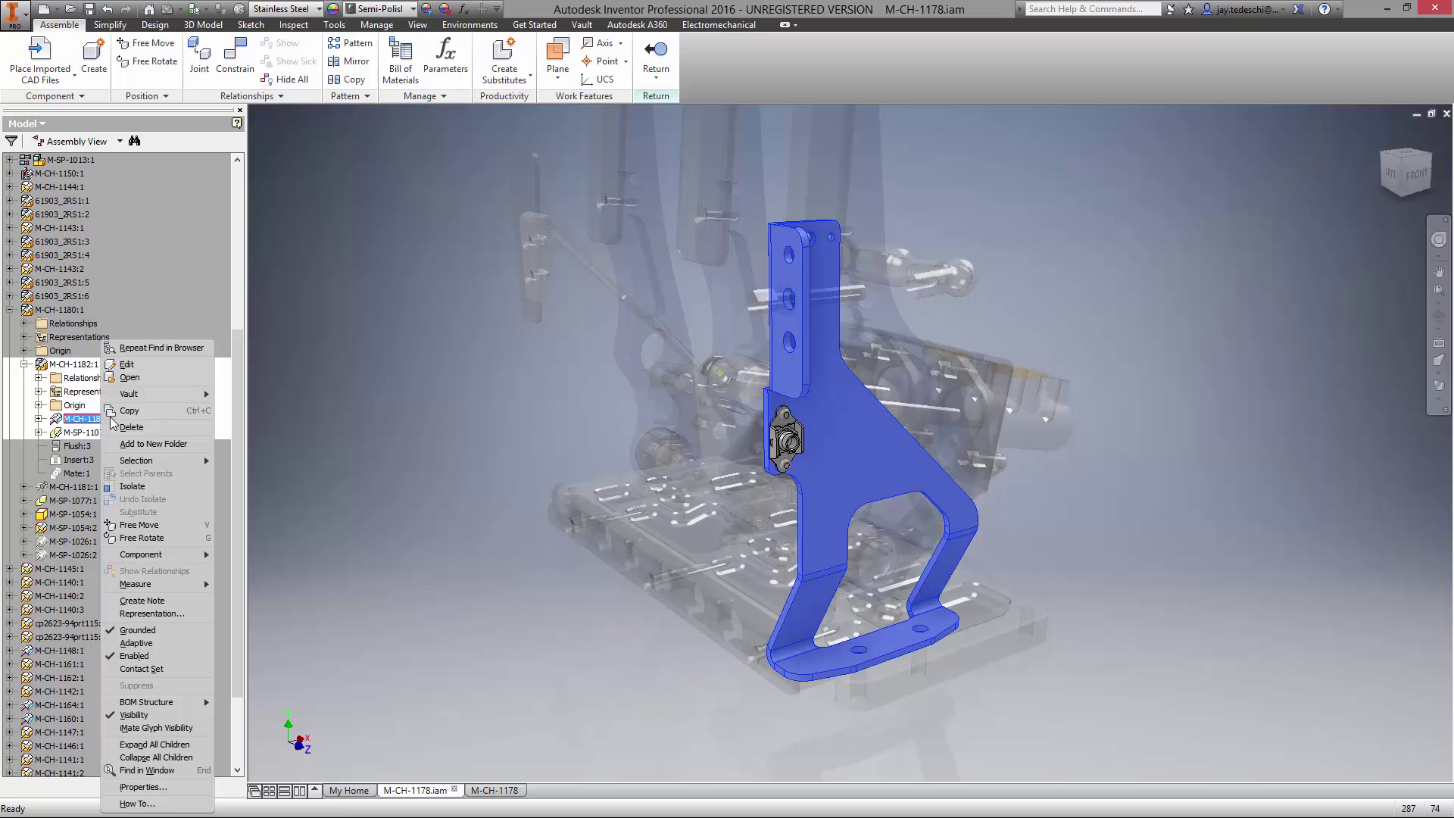
mouse_move(182, 554)
left_click(303, 610)
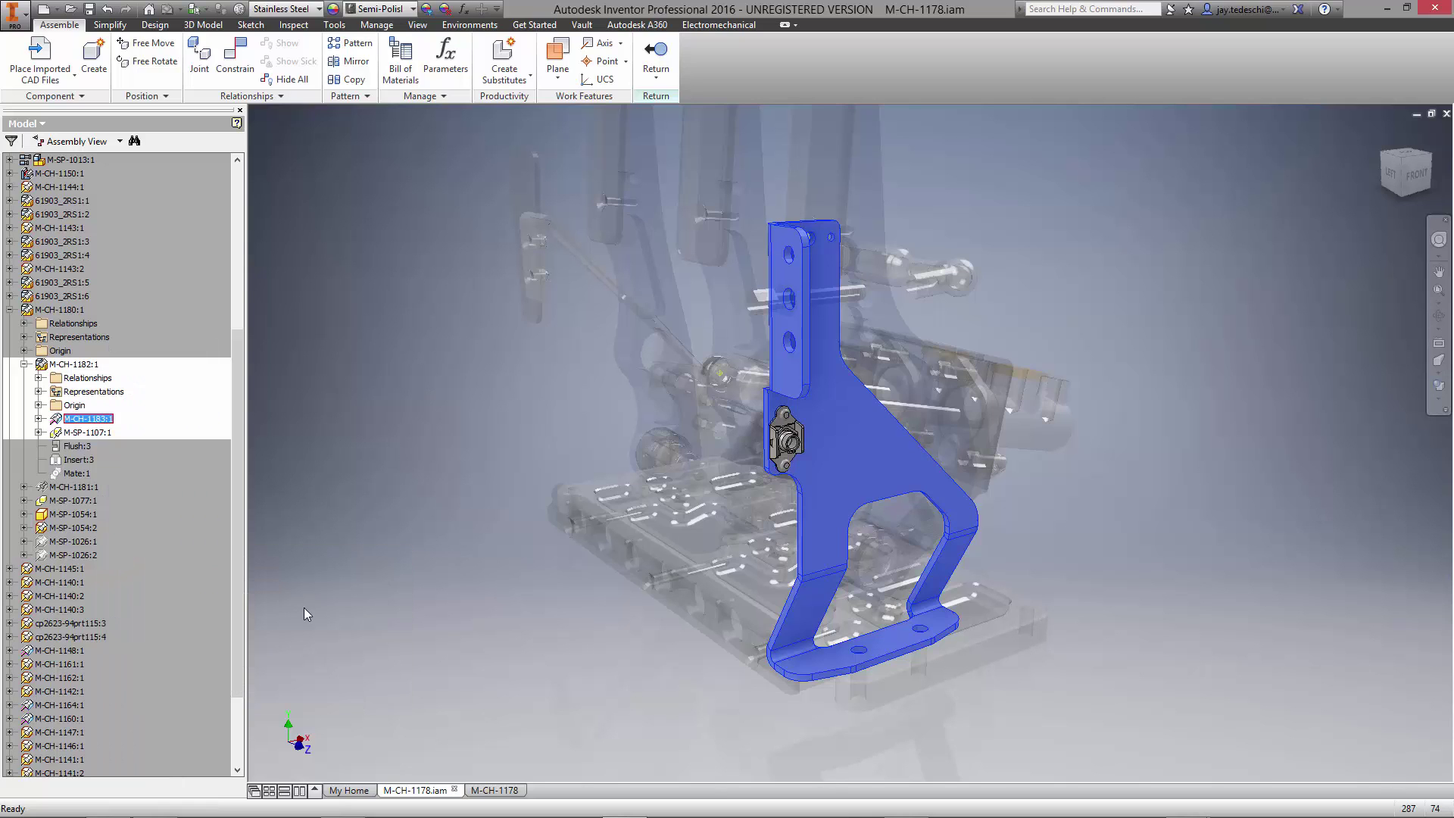
left_click(711, 331)
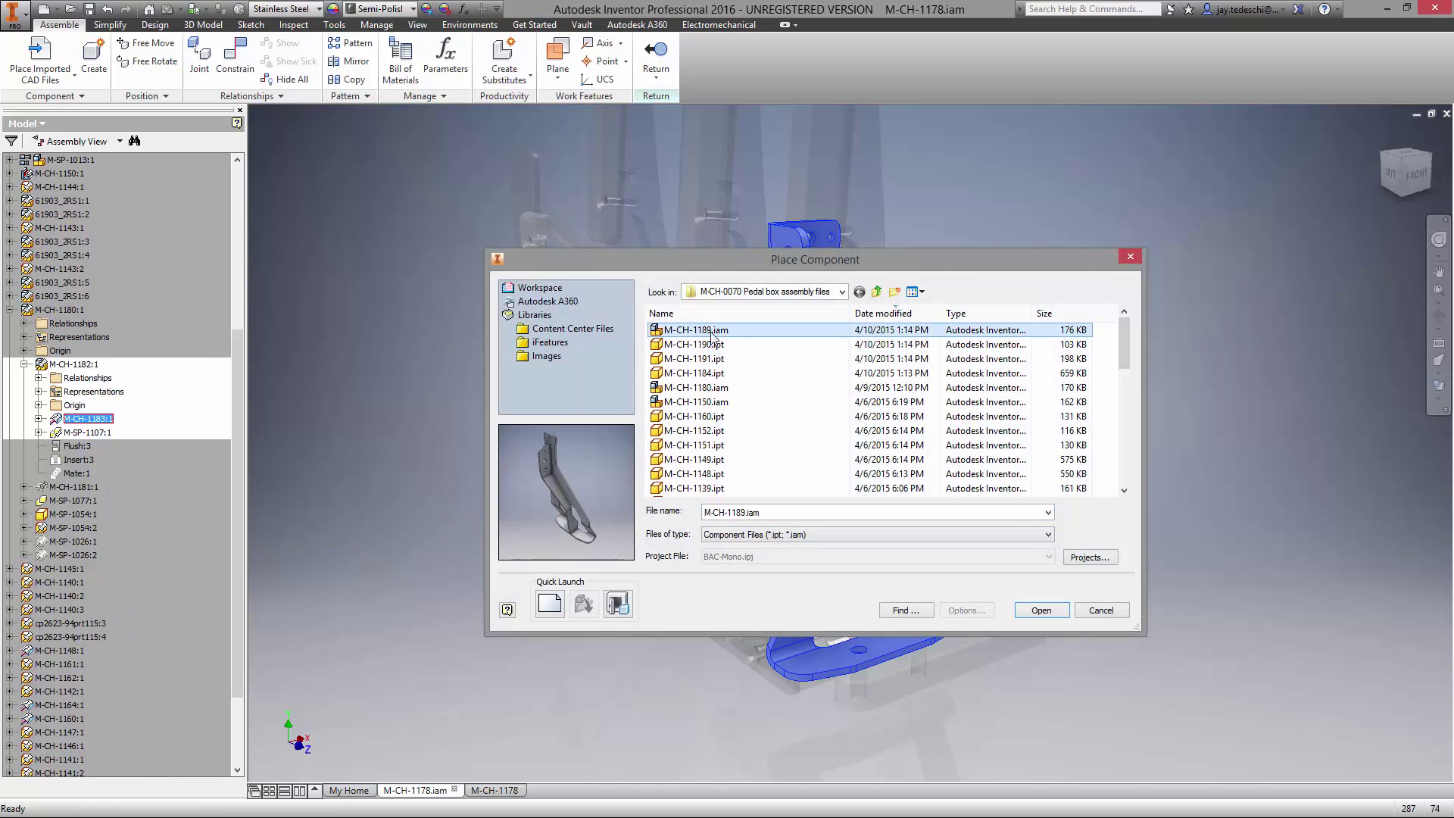
left_click(1038, 613)
- Open the M-CH-1182 subassembly on its own
left_click(73, 364)
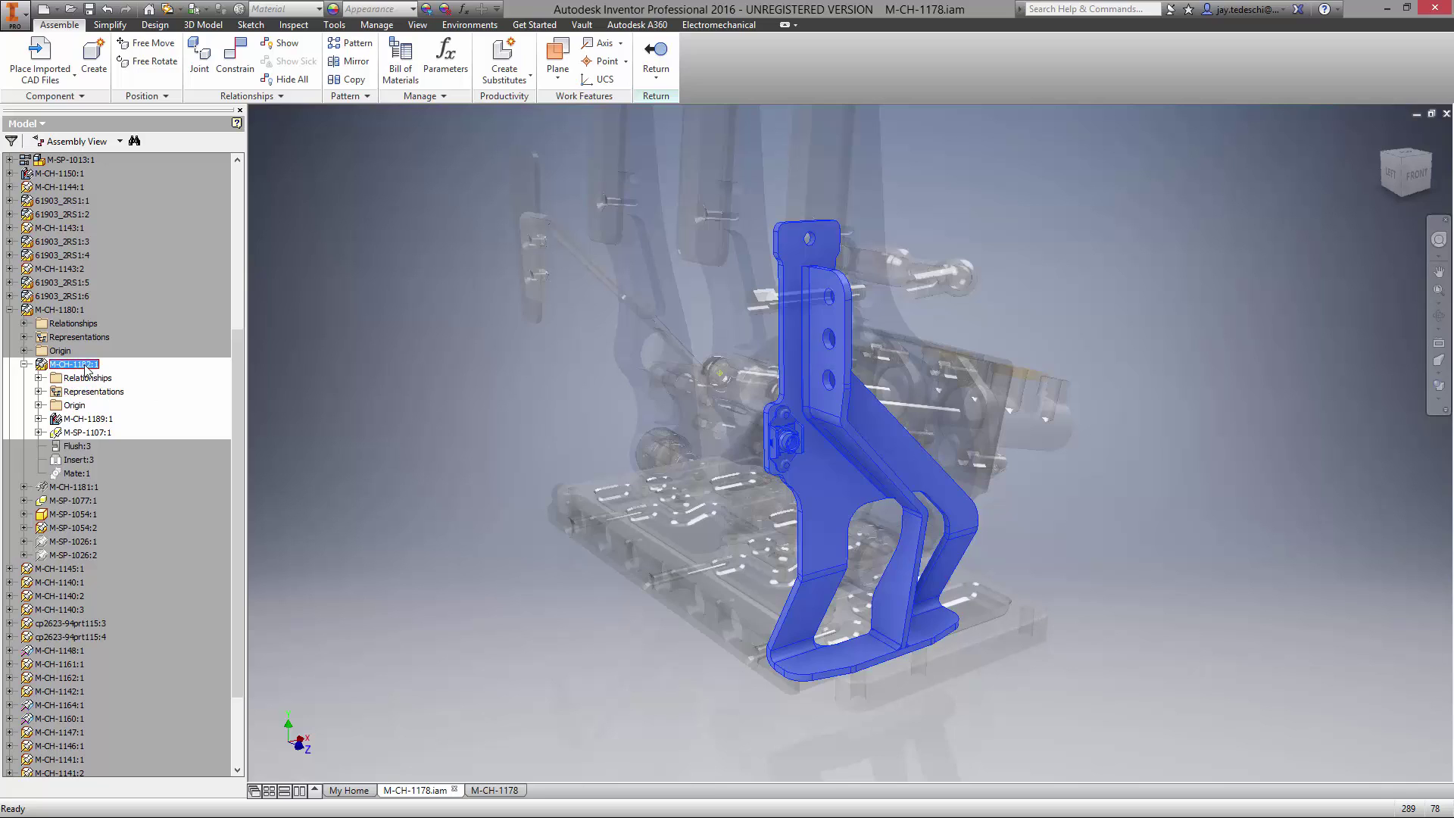
right_click(84, 365)
key("Escape")
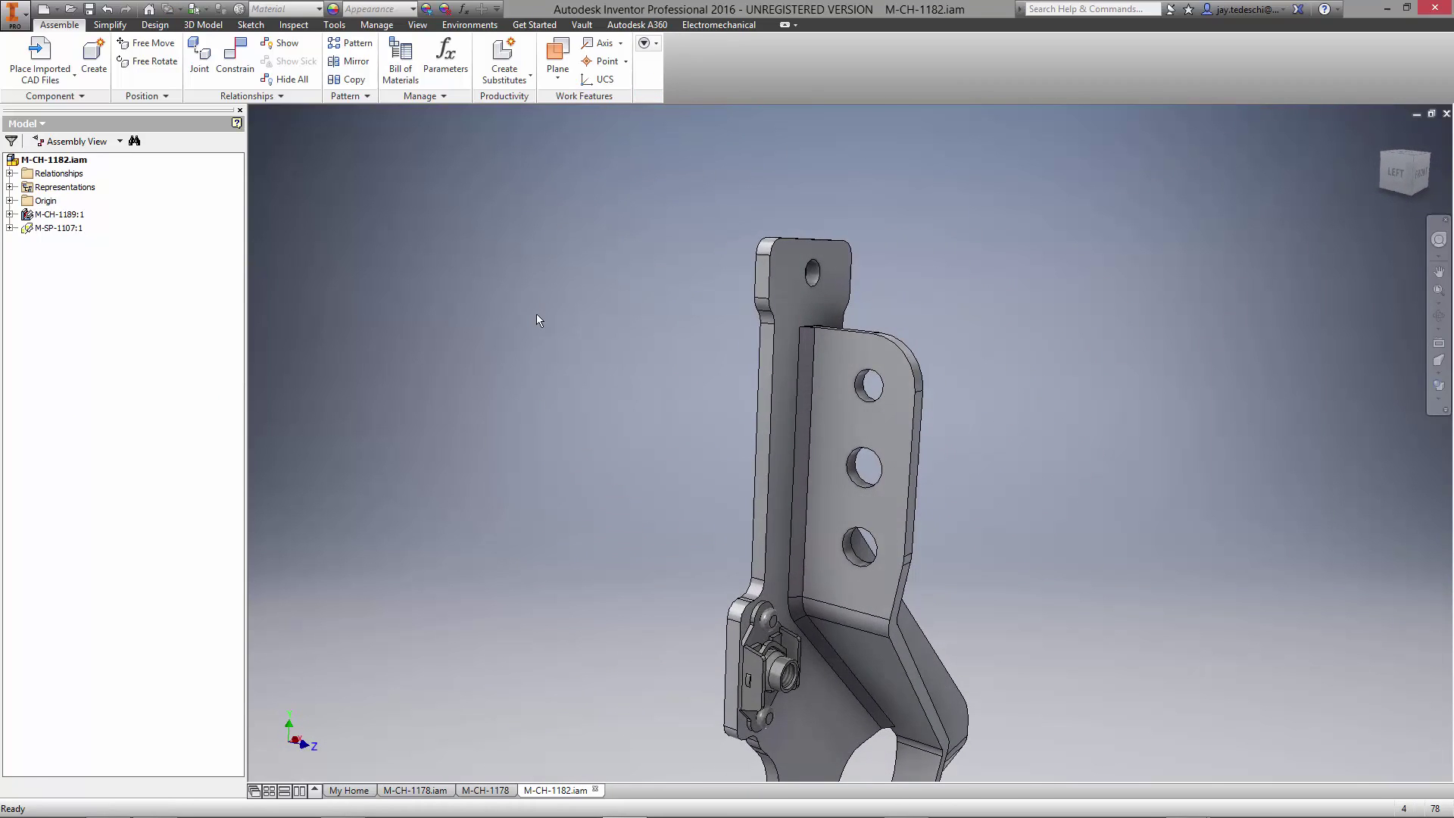
- Search Vault for Description:nut and pick M-SP-1107.ipt to place another copy
left_click(56, 76)
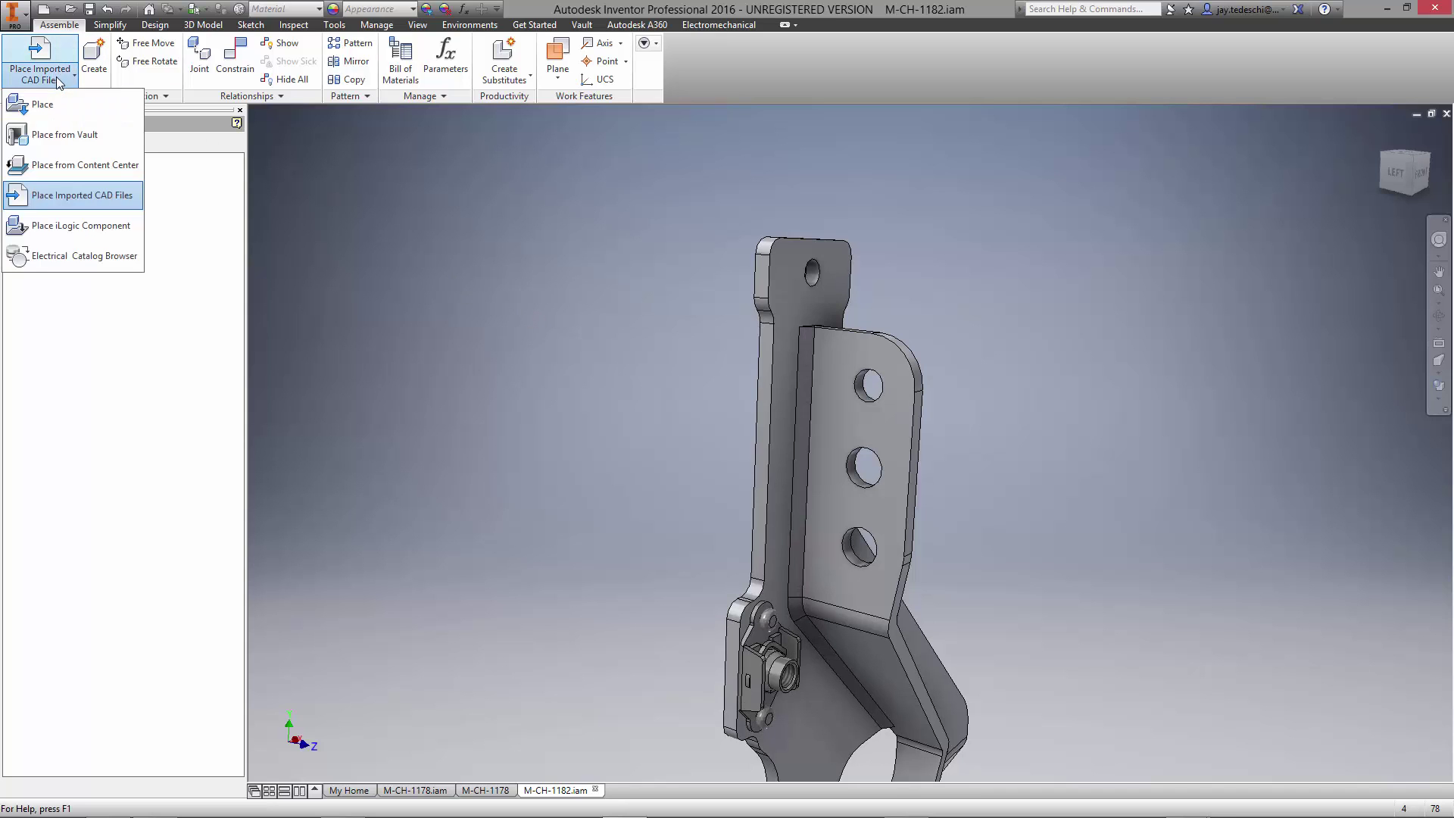
left_click(34, 104)
key("Return")
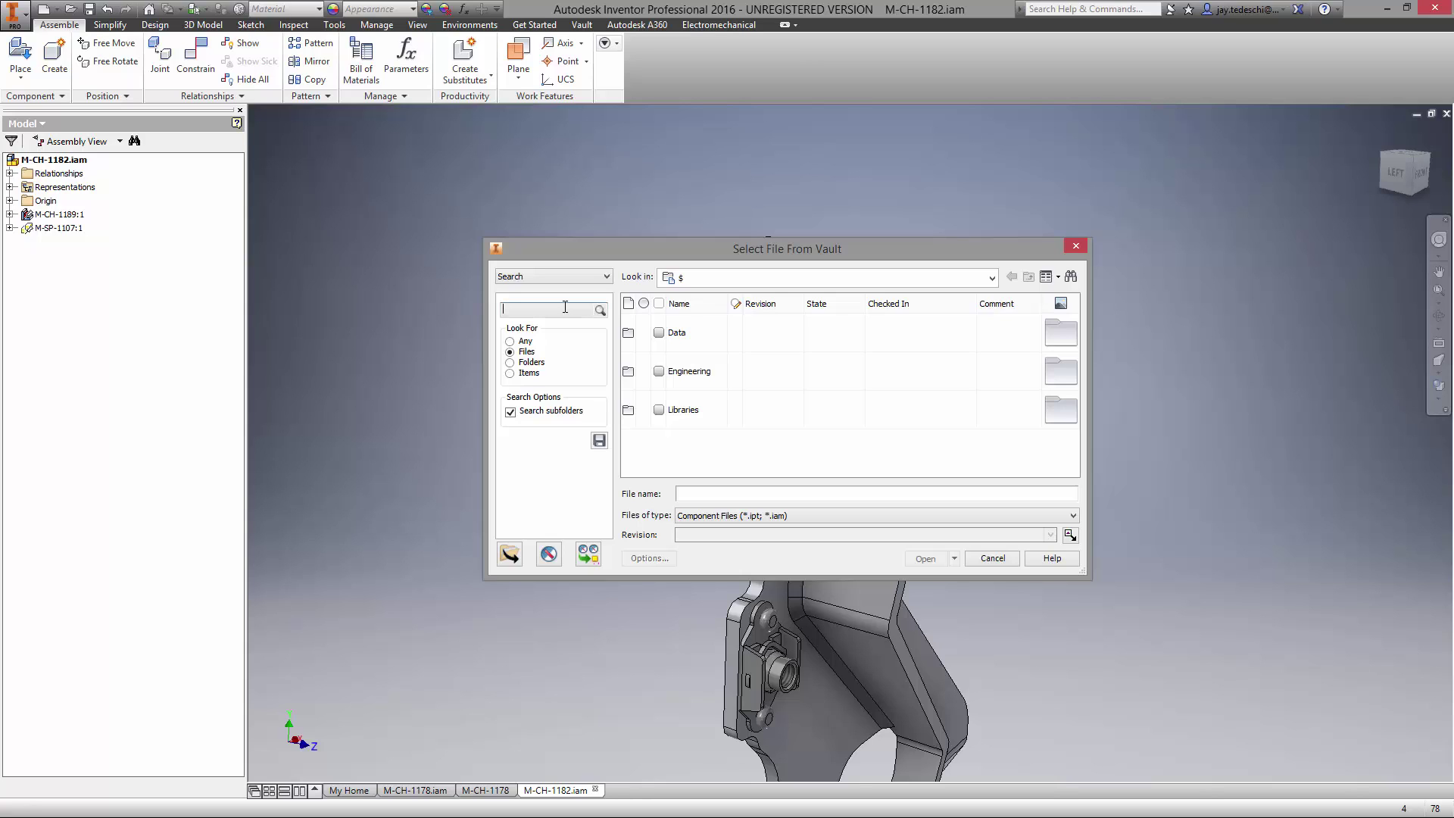
left_click(564, 307)
key("Down")
key("Down")
key("Down")
key("Down")
key("Down")
key("Down")
key("Down")
key("Down")
key("Down")
key("Down")
key("Down")
key("Down")
key("Down")
key("Down")
key("Down")
key("Down")
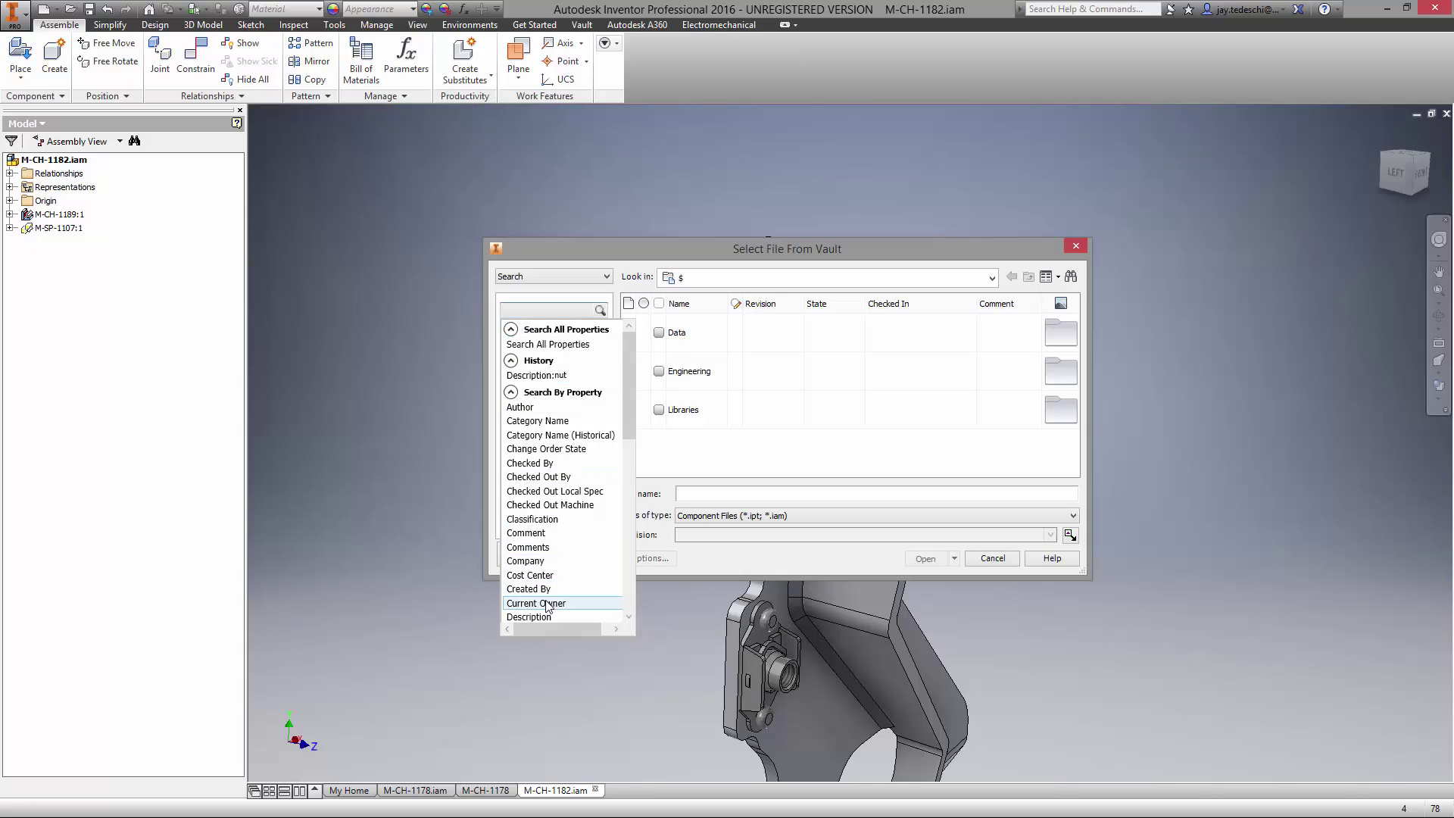
key("Return")
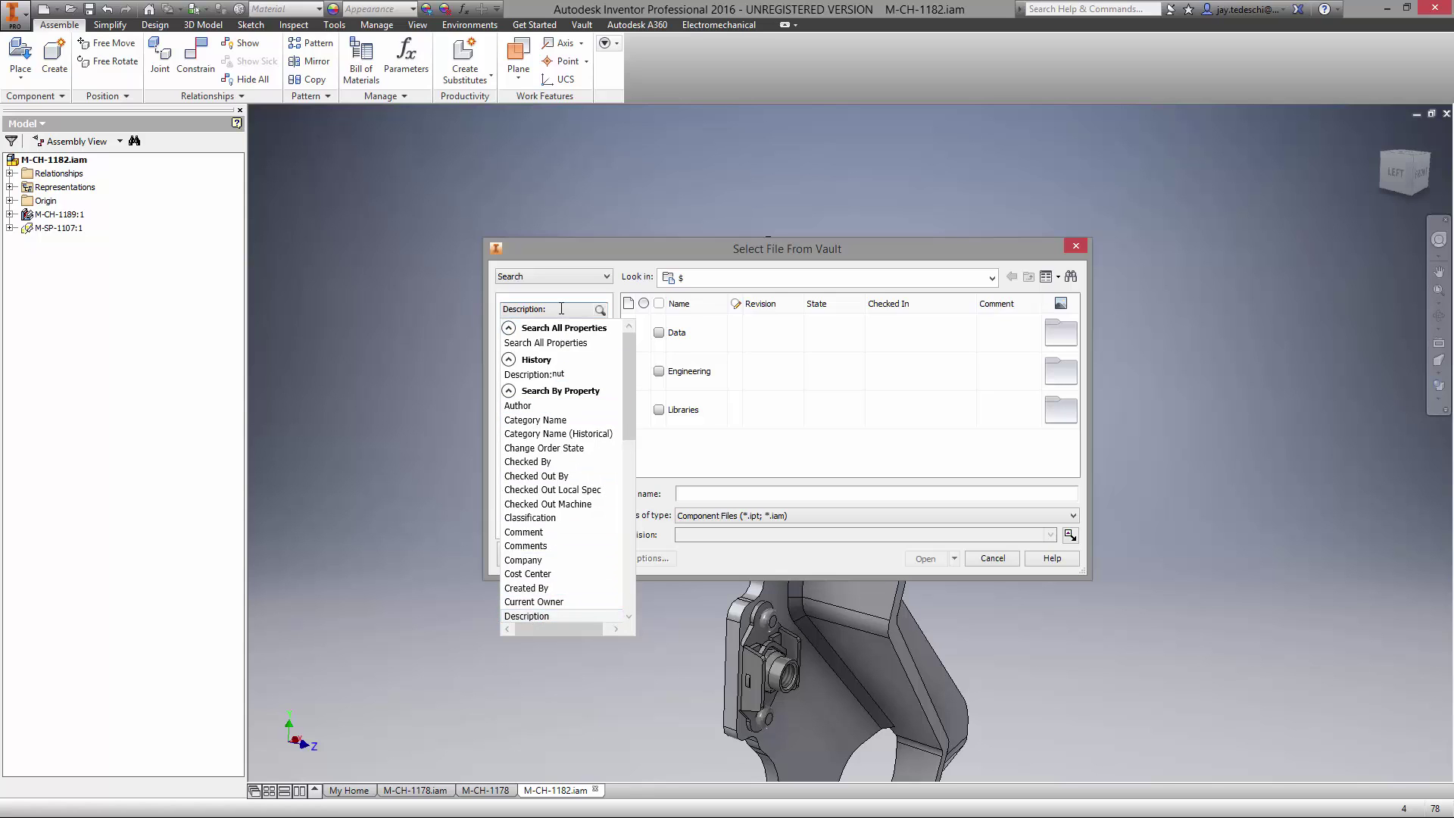
type("nut")
key("Return")
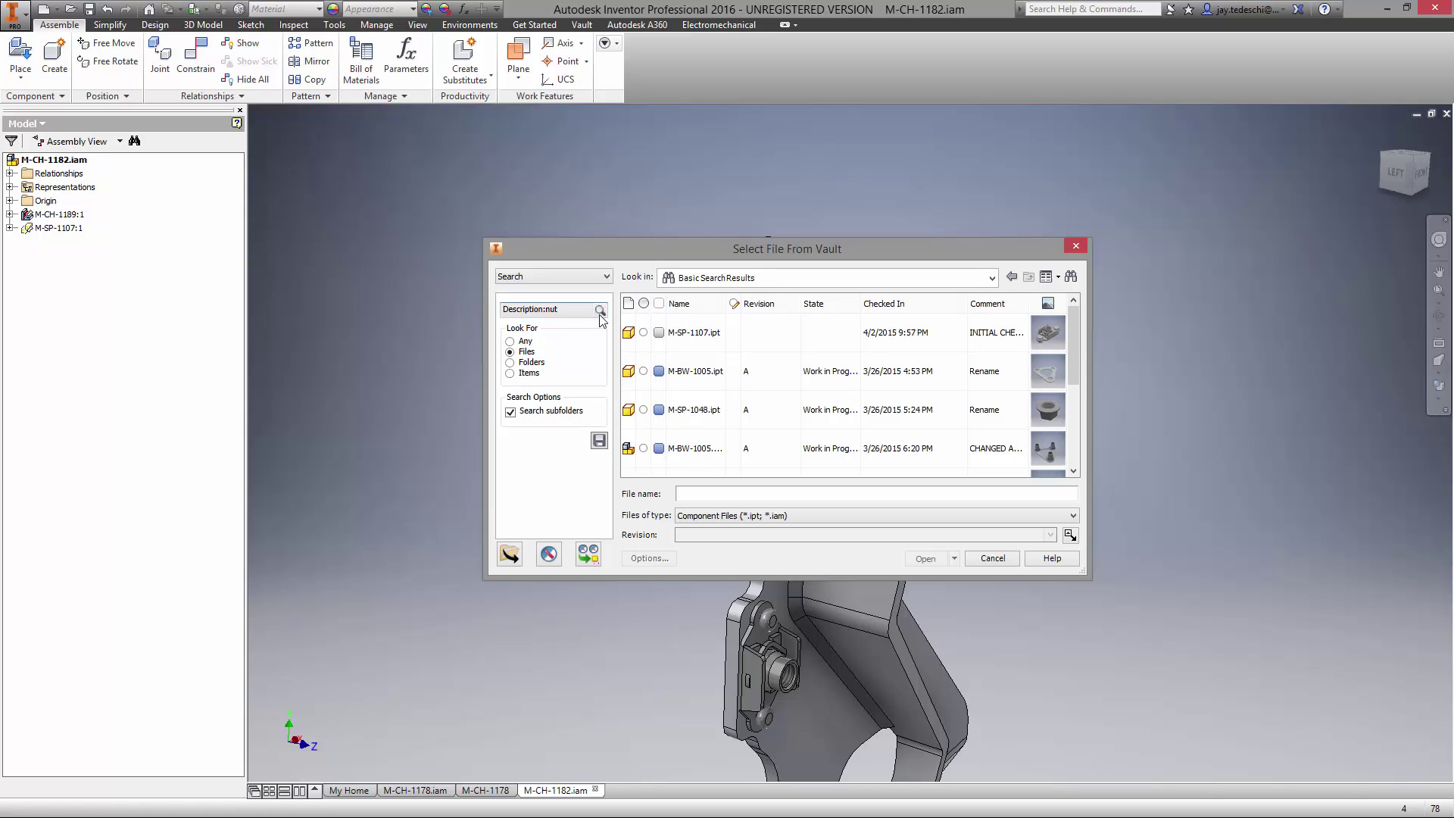
left_click_drag(1075, 341, 1036, 334)
left_click(916, 335)
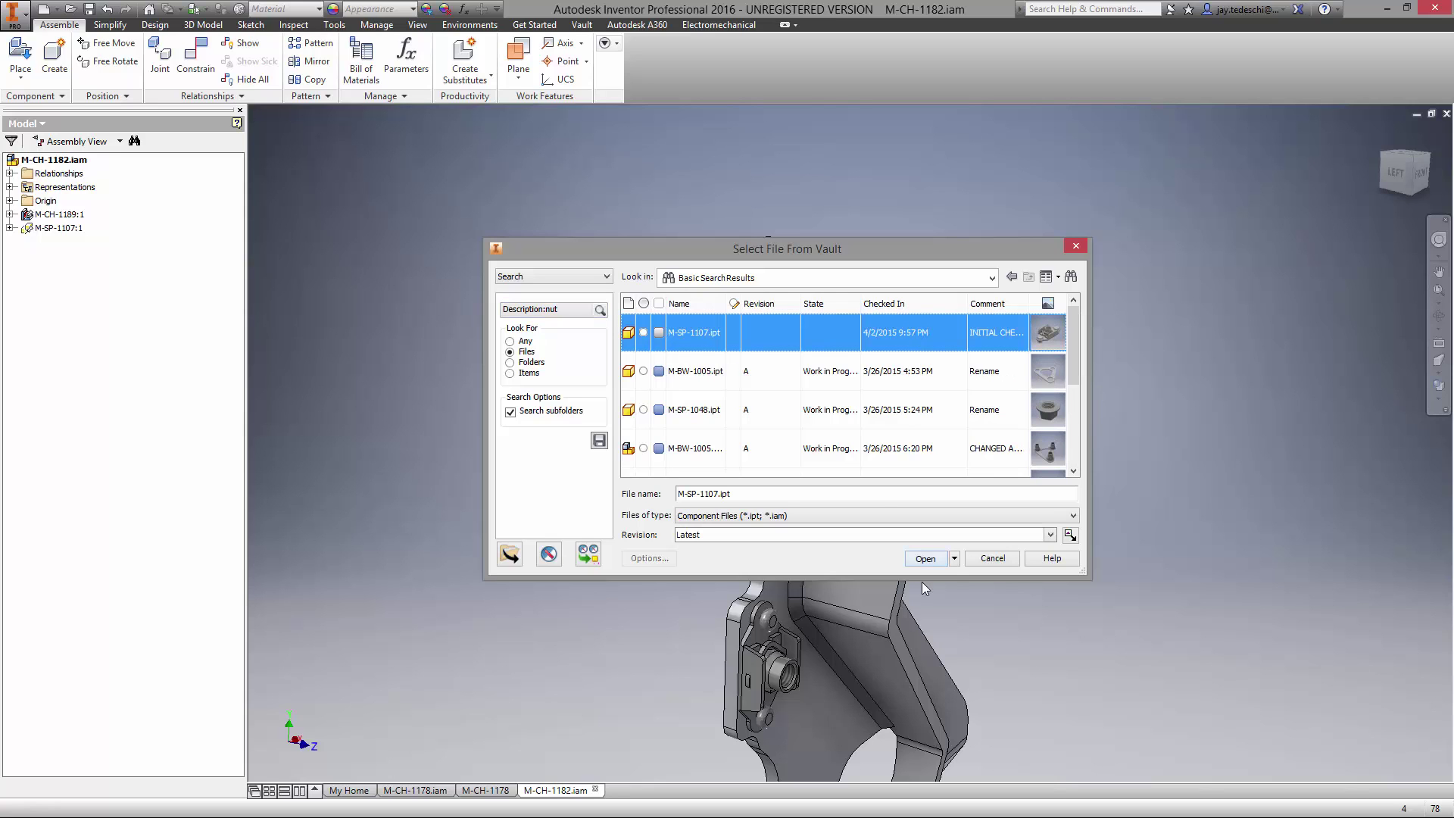
left_click(931, 562)
- Drop the second nut copy beside the bracket and turn the view toward it
left_click(651, 402)
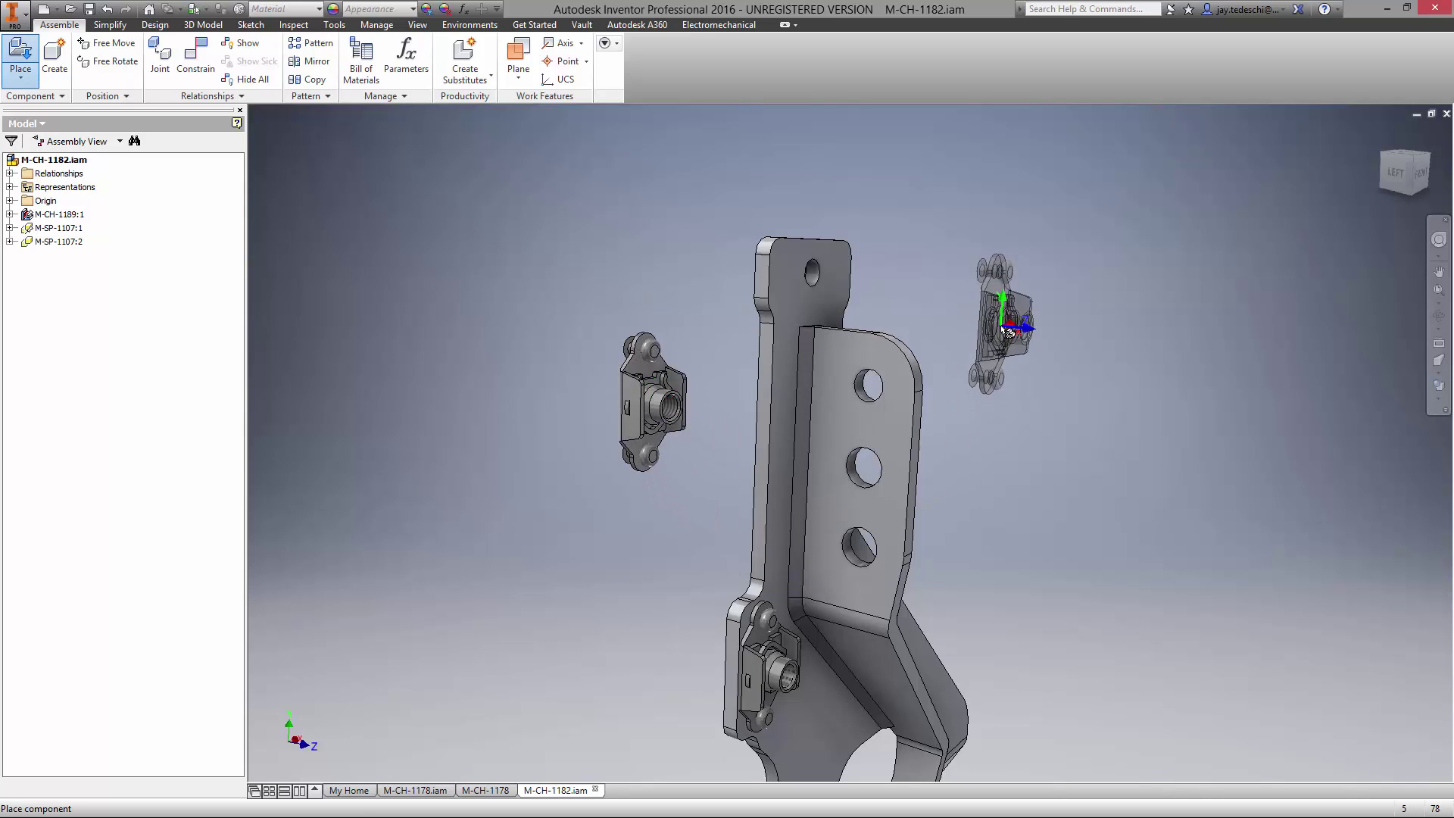
key("Escape")
key("F6")
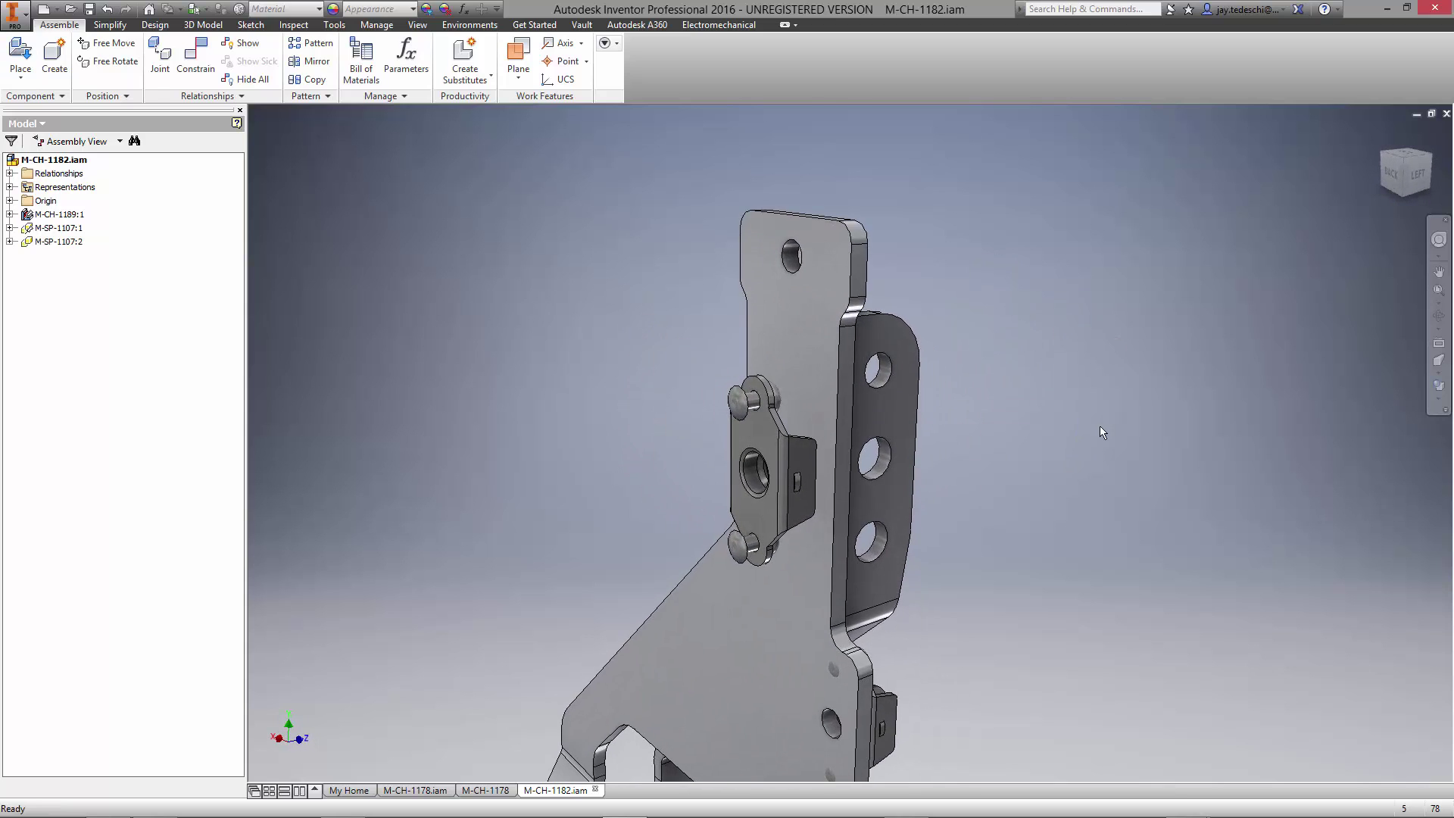
- Insert-constrain the nut's hole edge to the bracket's upper hole
right_click(1101, 428)
left_click(1151, 405)
left_click(347, 177)
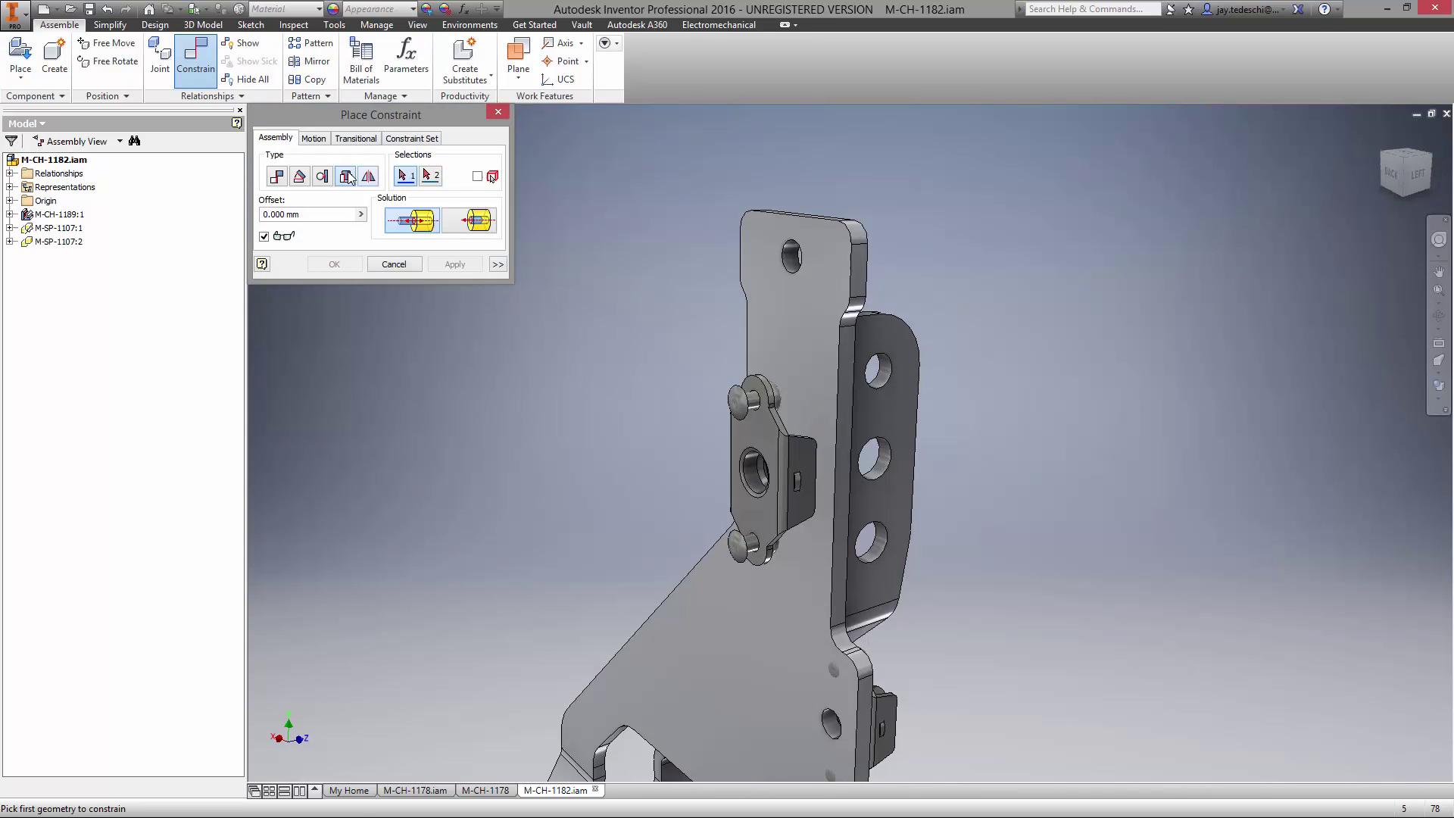
left_click(741, 477)
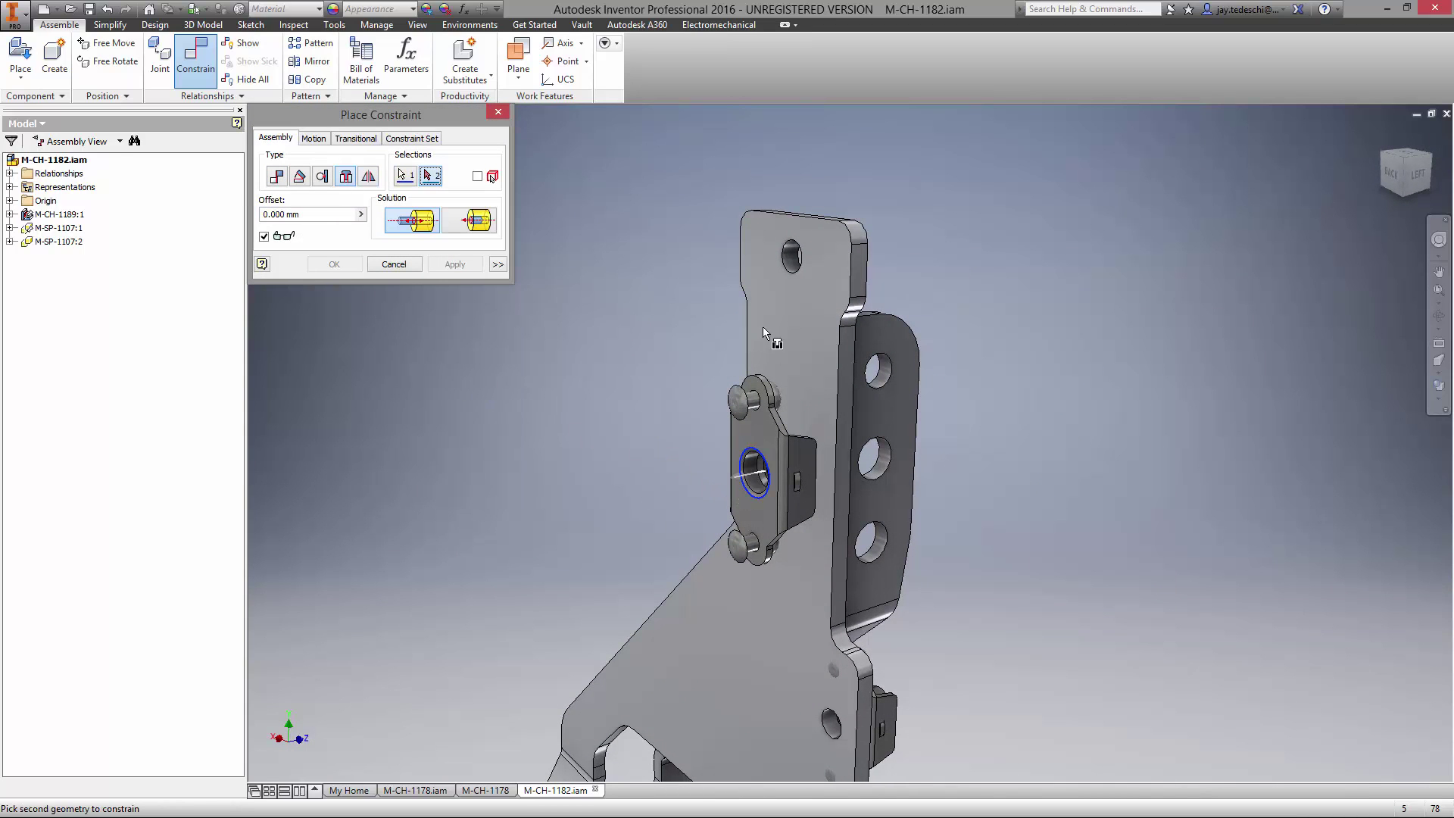
left_click(787, 254)
left_click(458, 264)
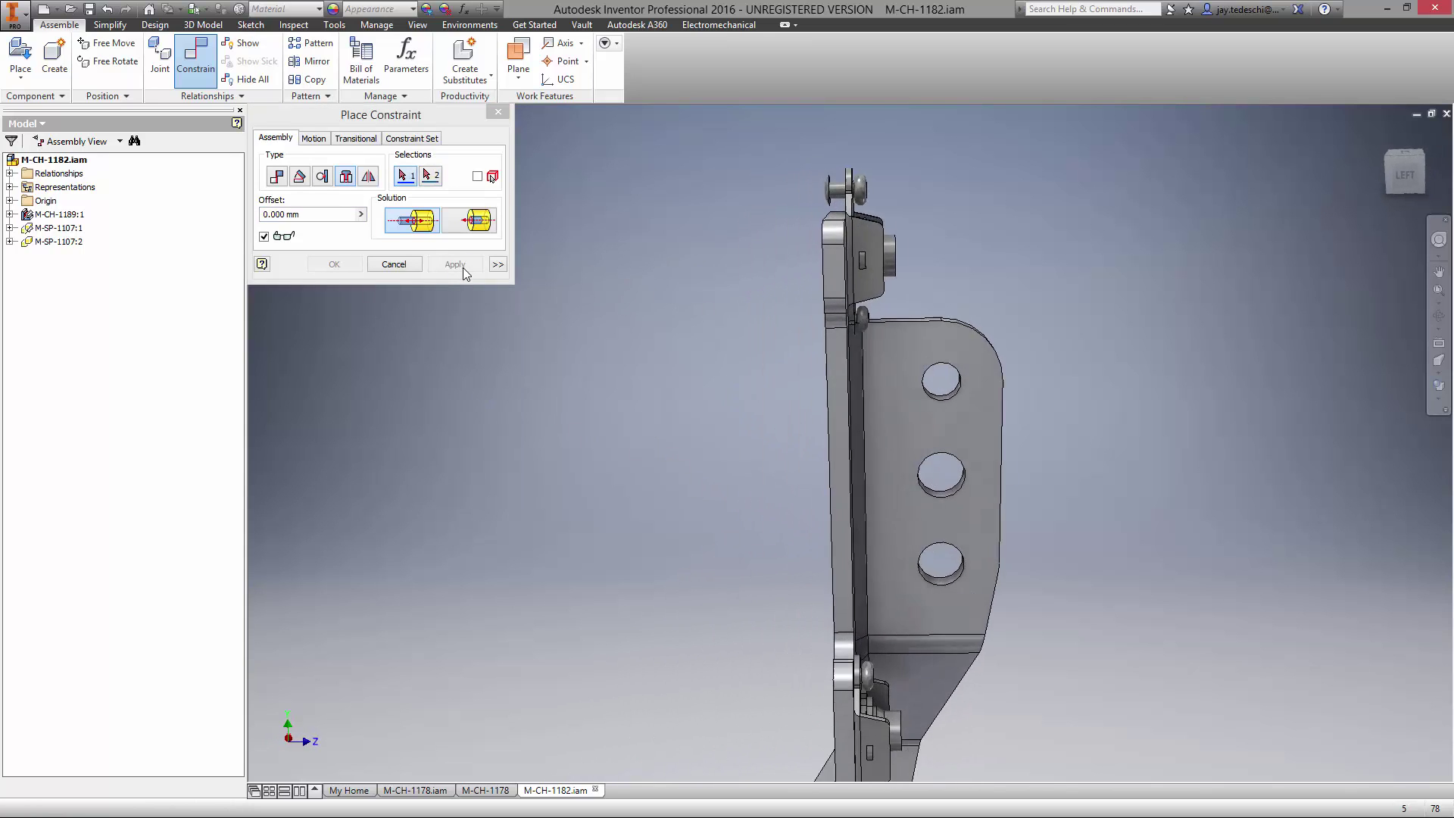
- Add an angle constraint squaring the nut's flat face to the bracket face
left_click(299, 177)
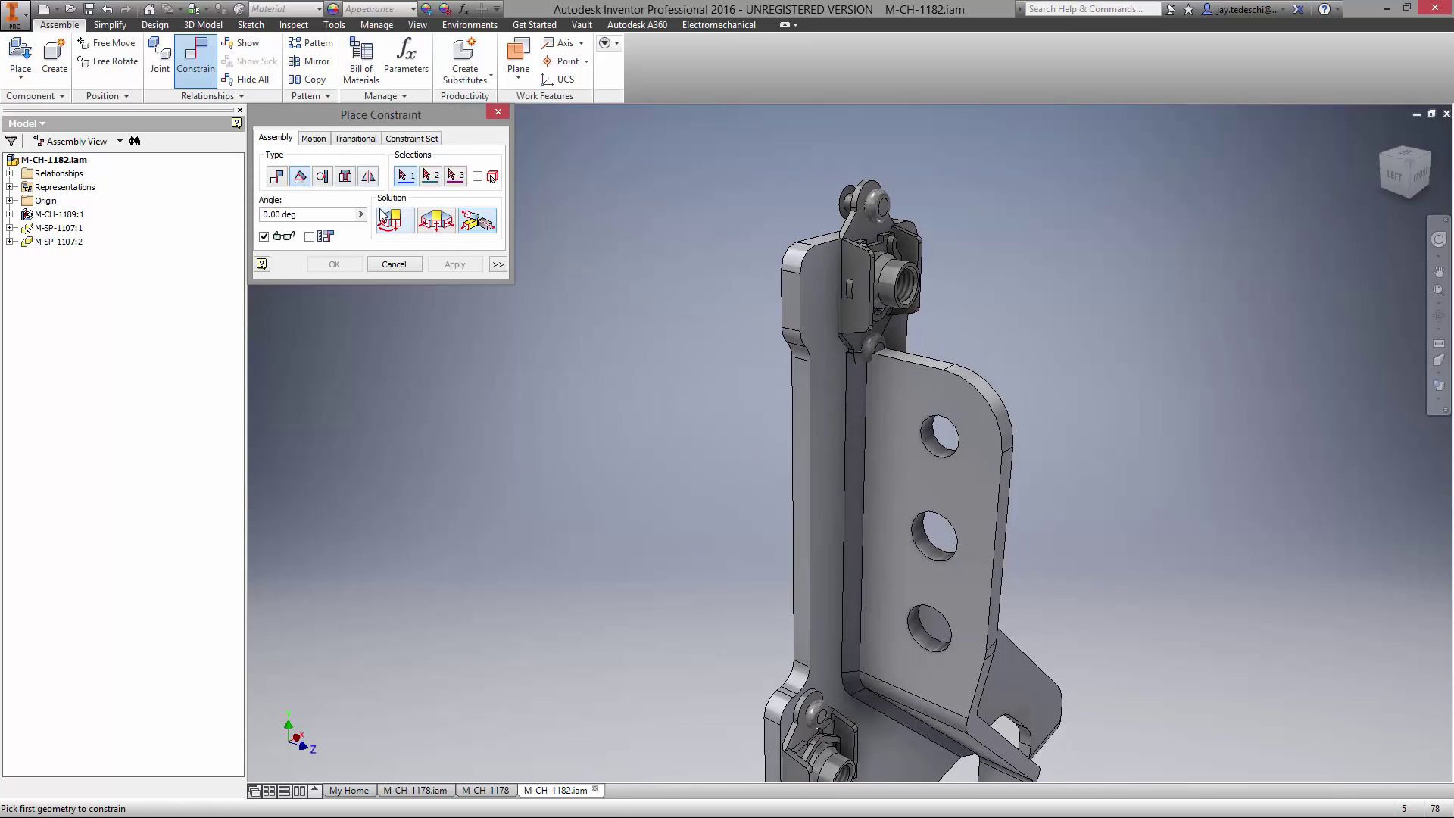
left_click(852, 295)
left_click(826, 245)
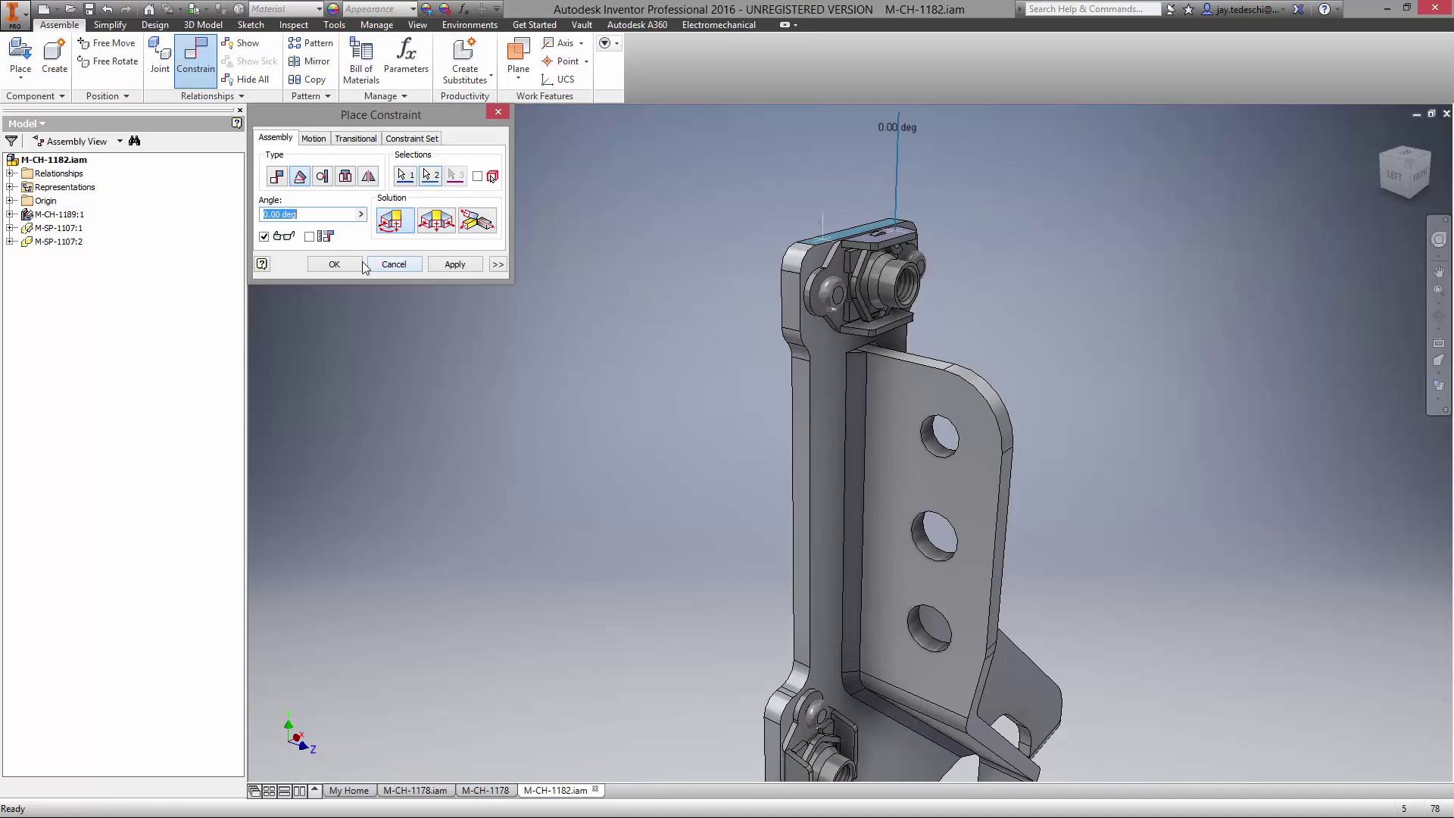
left_click(334, 265)
middle_click_drag(428, 353, 621, 292, "shift")
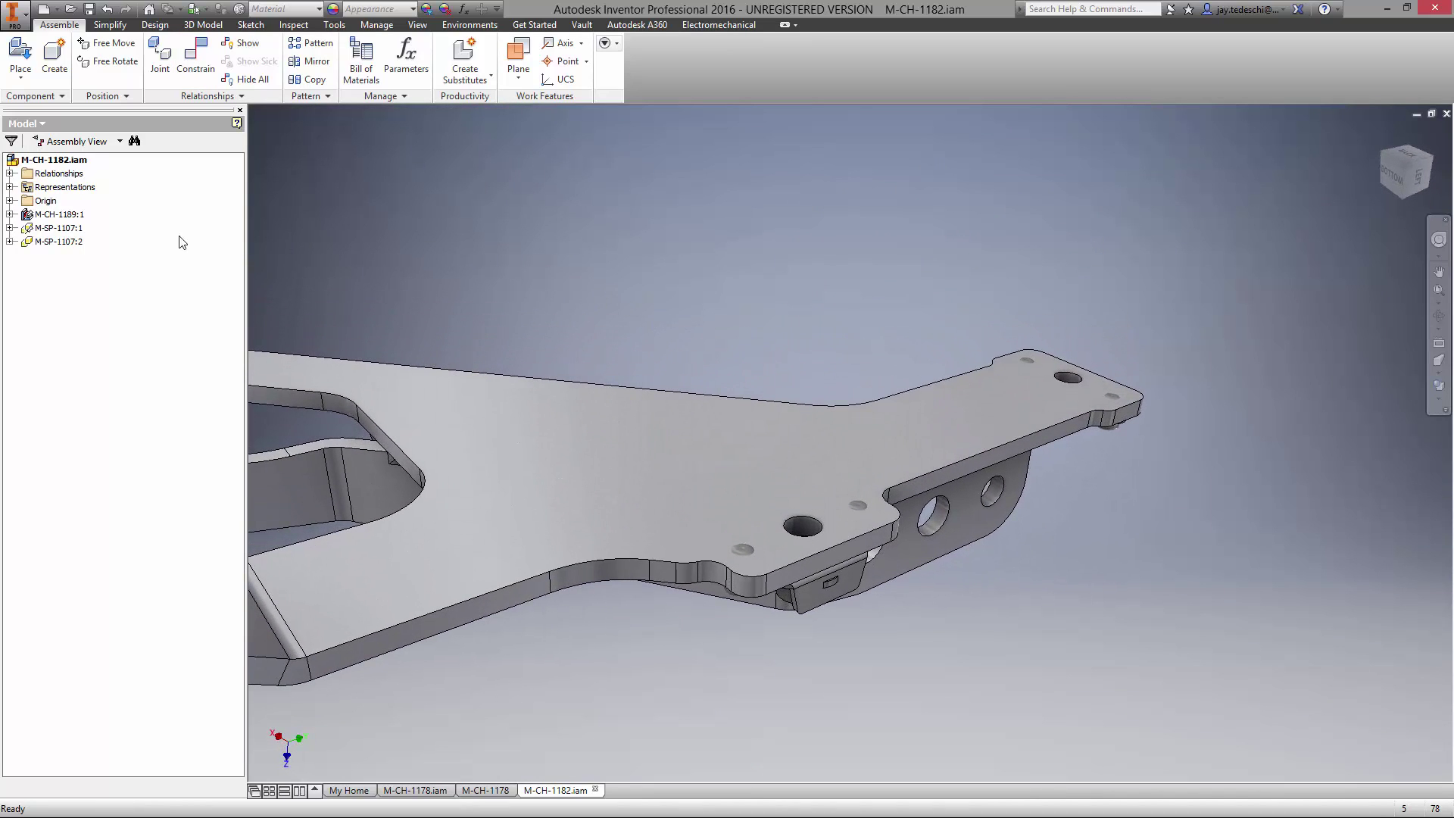
- Edit weldment M-CH-1189:1 in place and sketch on the plate, projecting its circular hole edges
double_click(59, 214)
key("s")
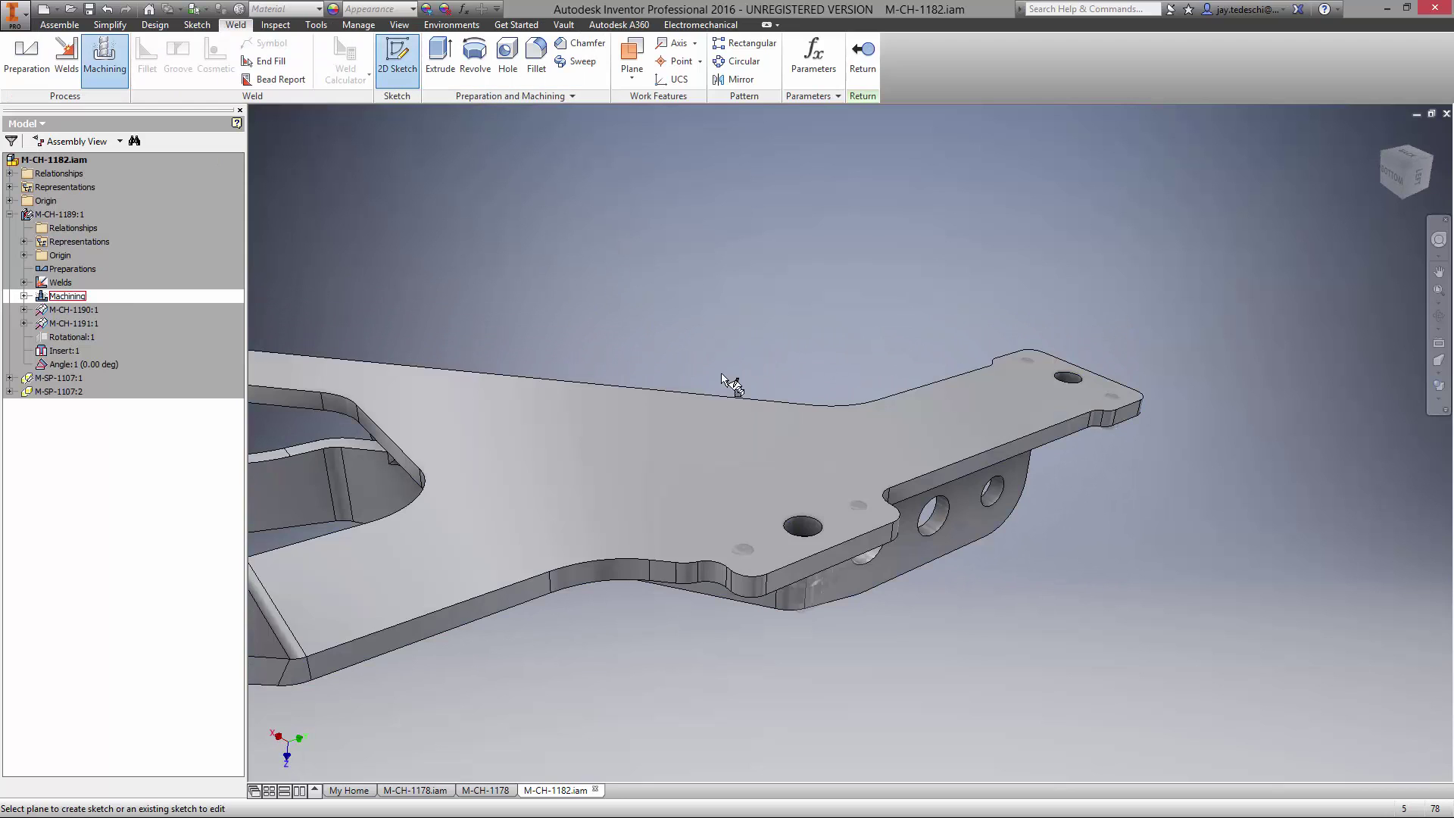
left_click(760, 402)
right_click(782, 252)
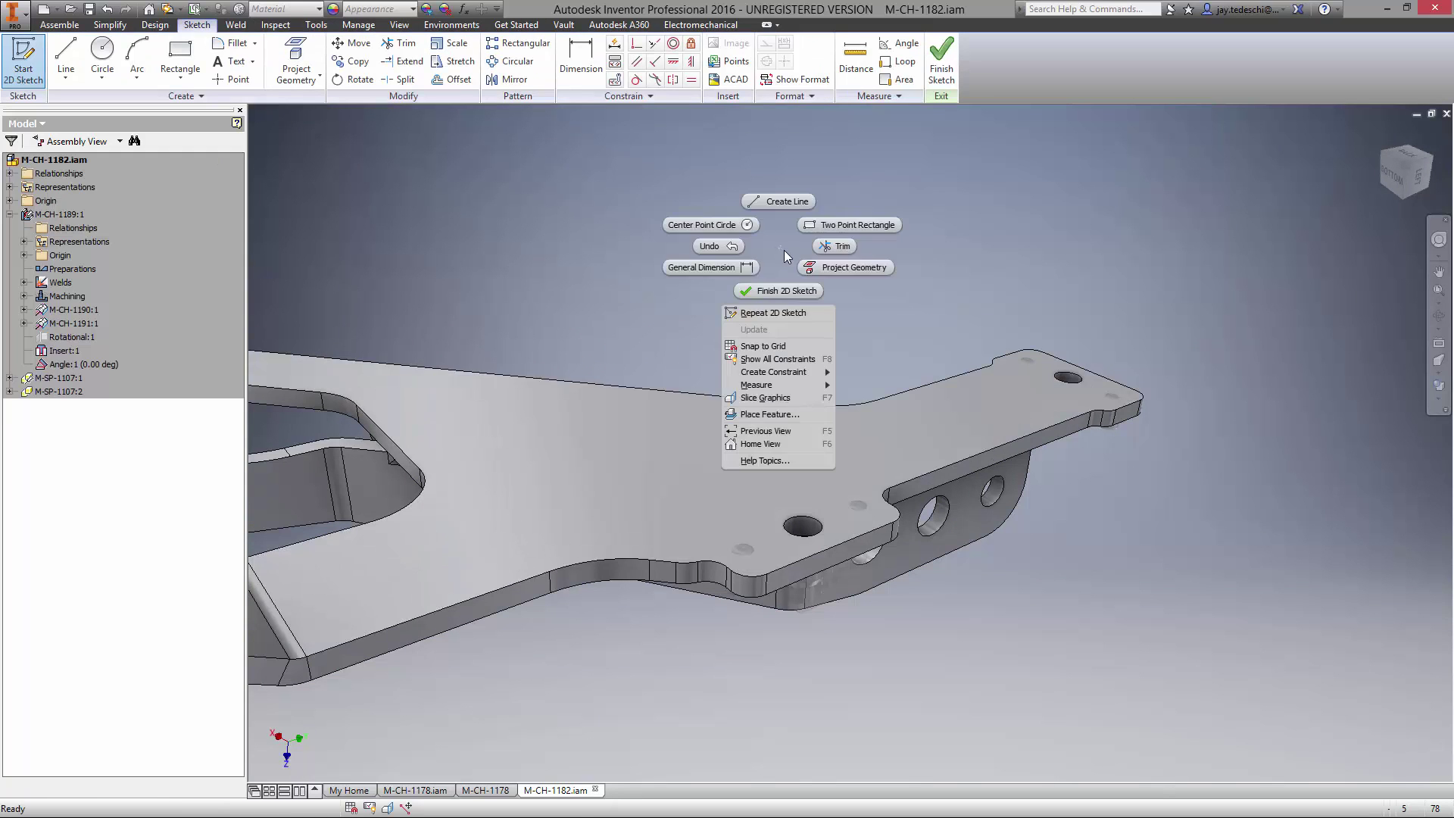
left_click(844, 267)
left_click(755, 565)
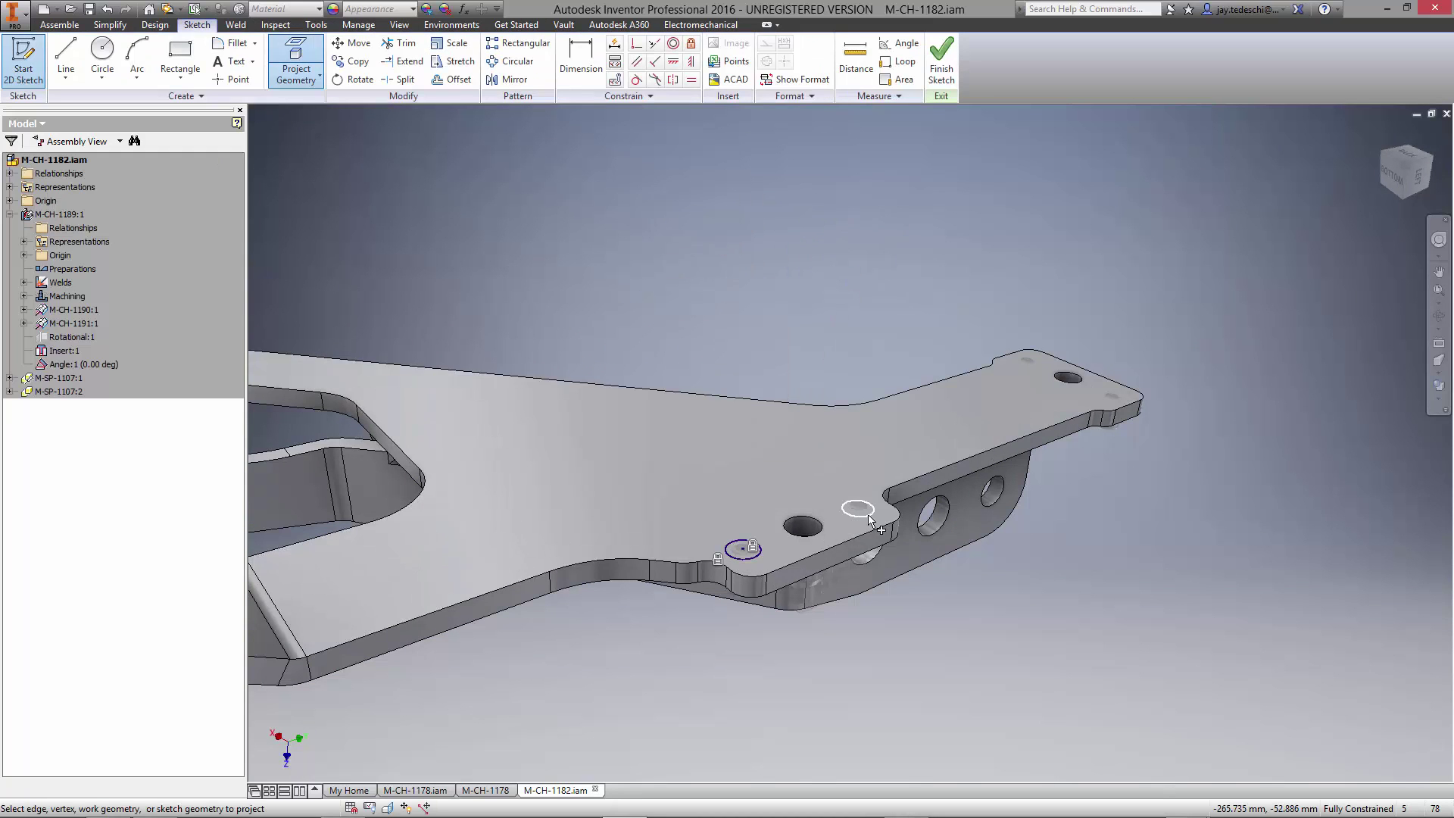
left_click(1030, 368)
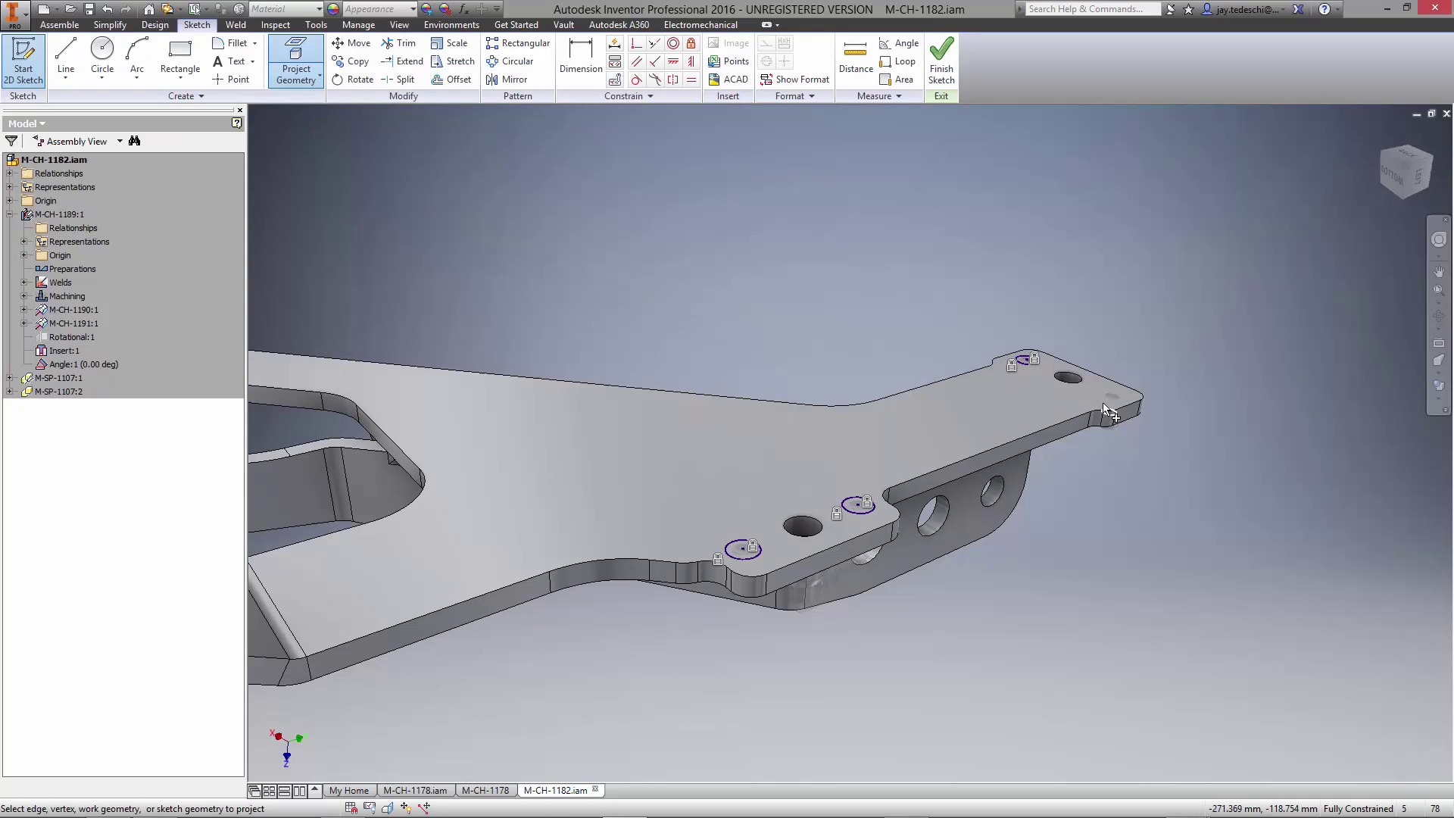
right_click(846, 241)
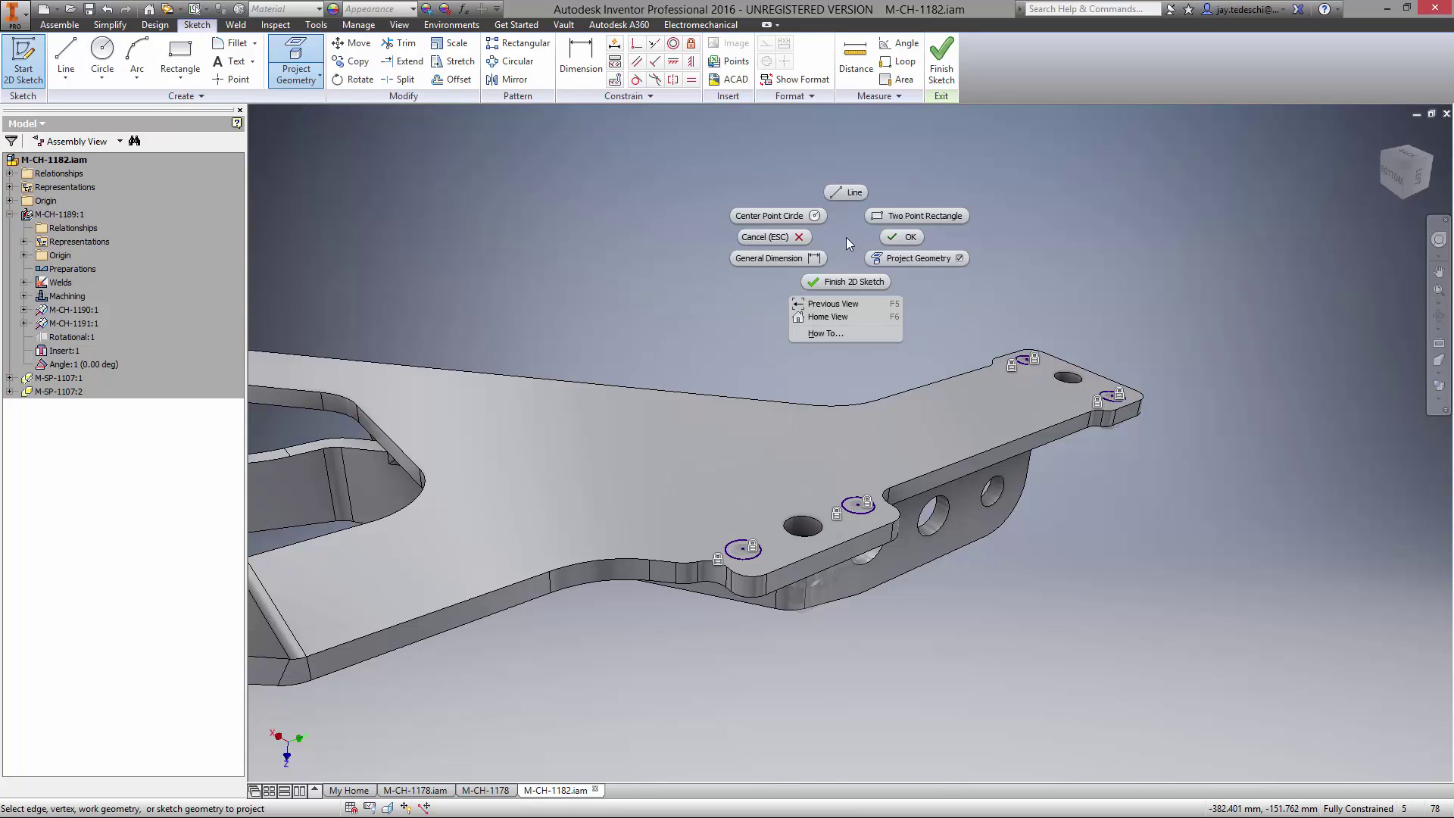
left_click(842, 279)
- Create countersunk holes at the projected circles with a 5 mm countersink, then return to the assembly
left_click(515, 59)
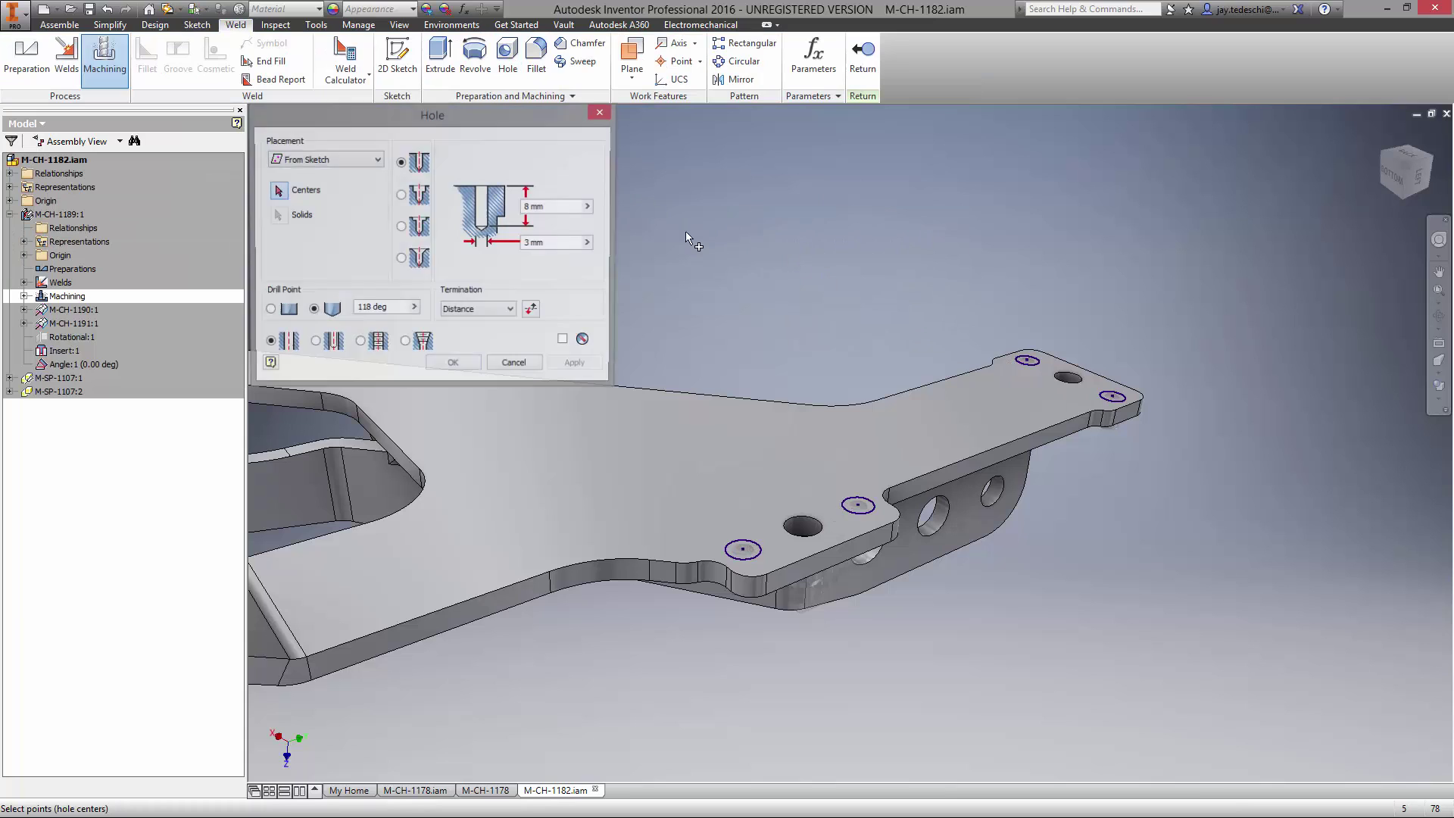
left_click(744, 551)
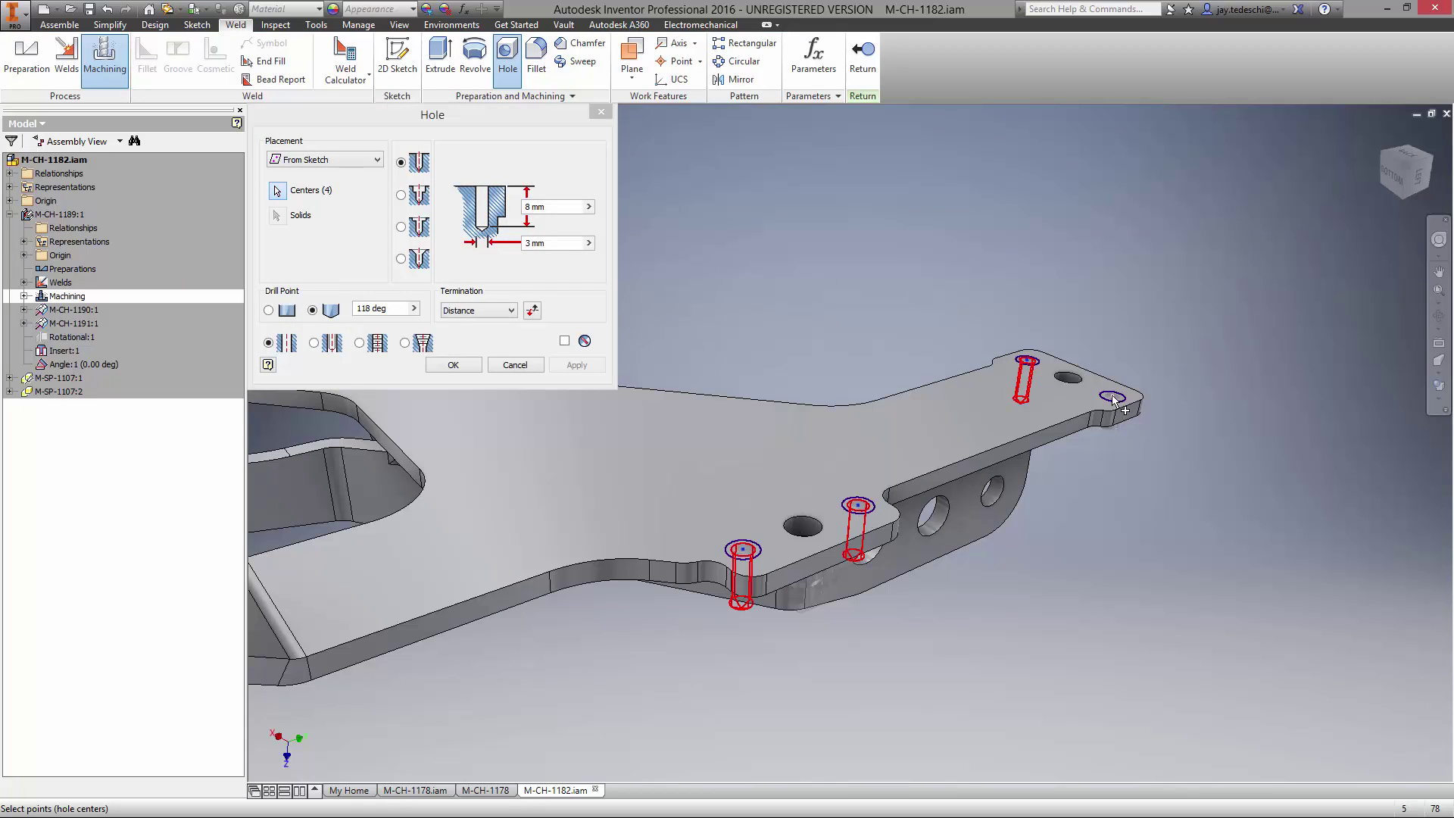
left_click(418, 257)
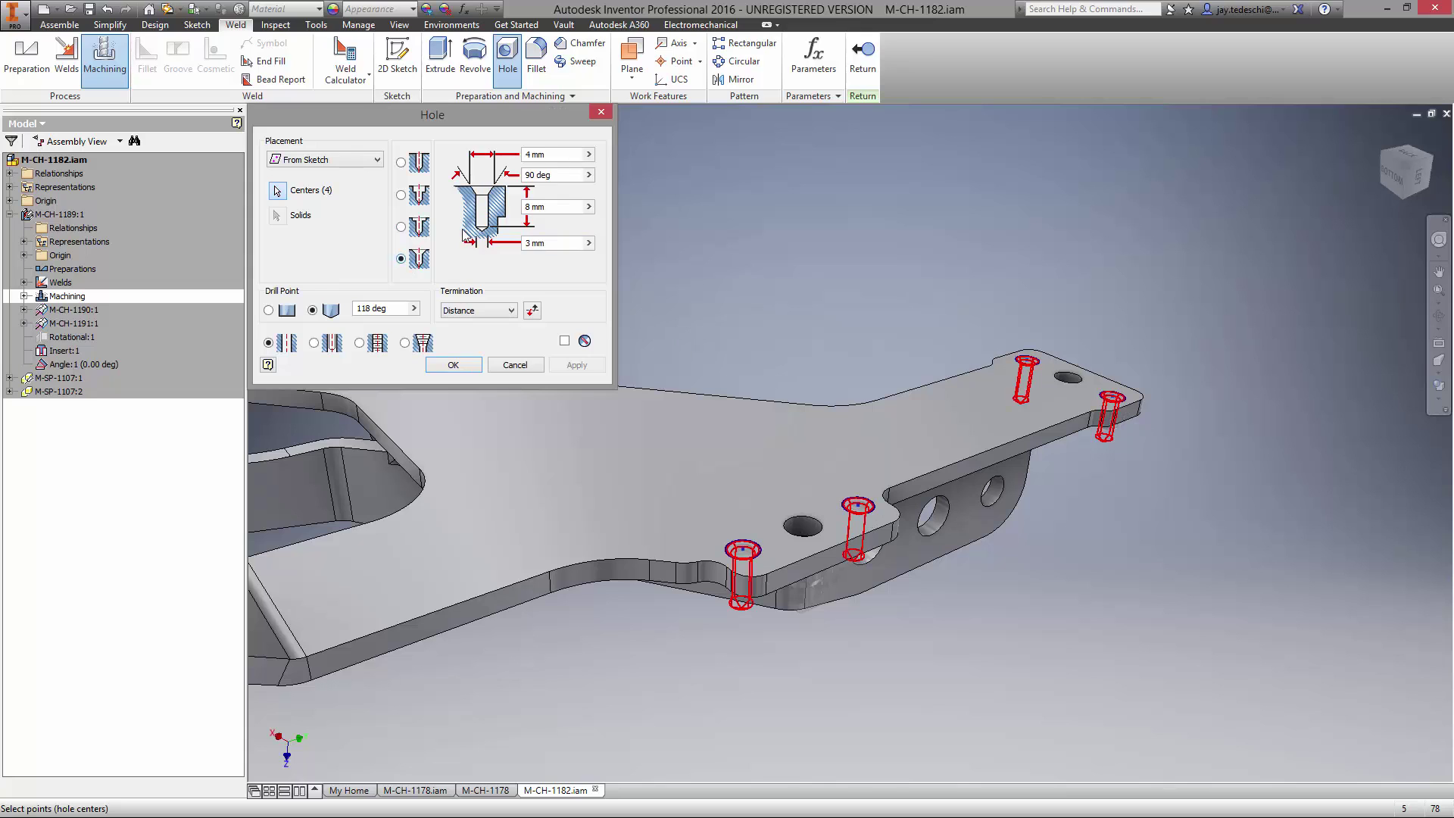
double_click(554, 154)
type("5")
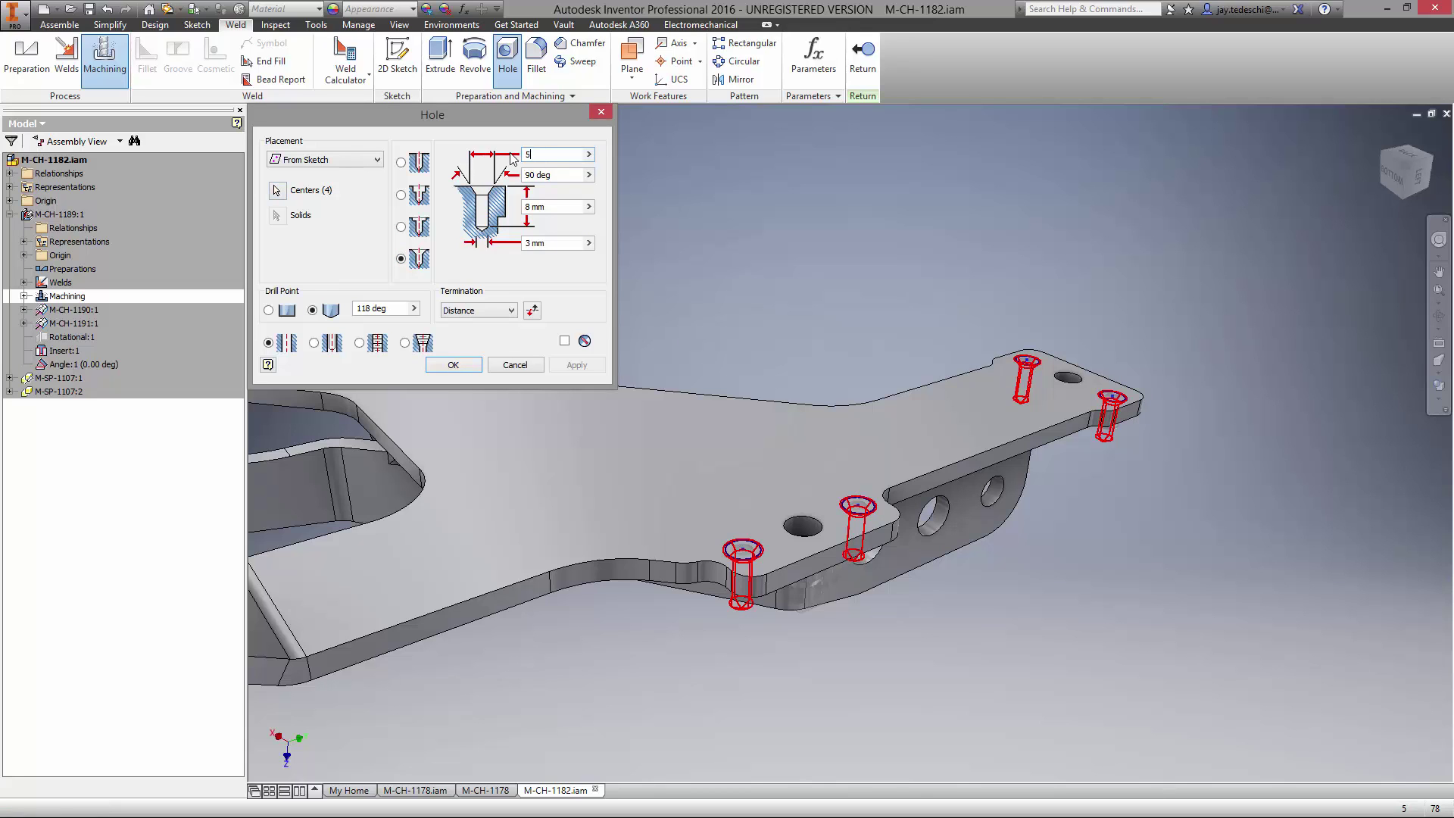
left_click(454, 365)
left_click(863, 57)
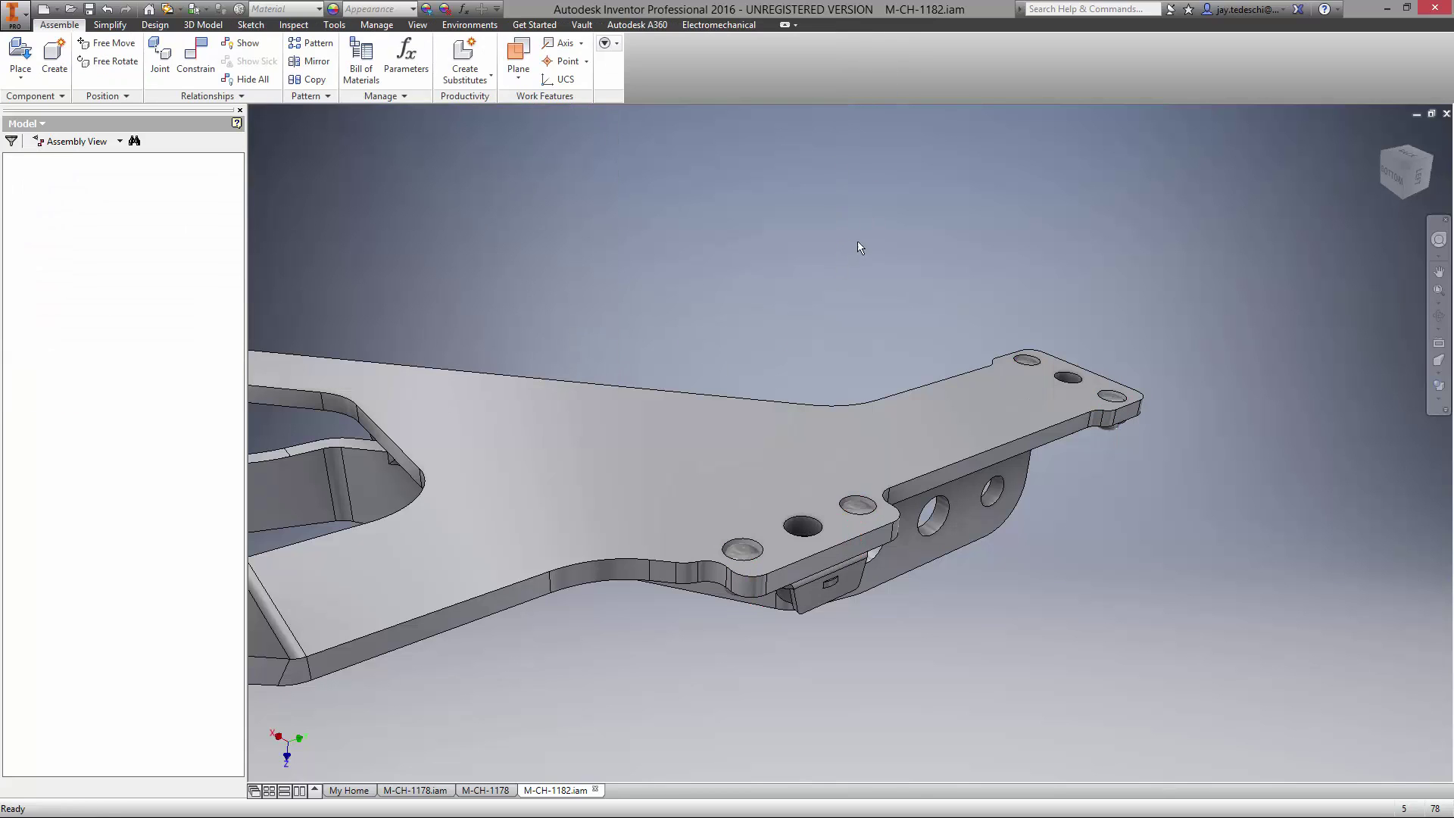
- Reset to the home view and edit M-CH-1181:1 in place, checking out the assembly file
left_click(1384, 136)
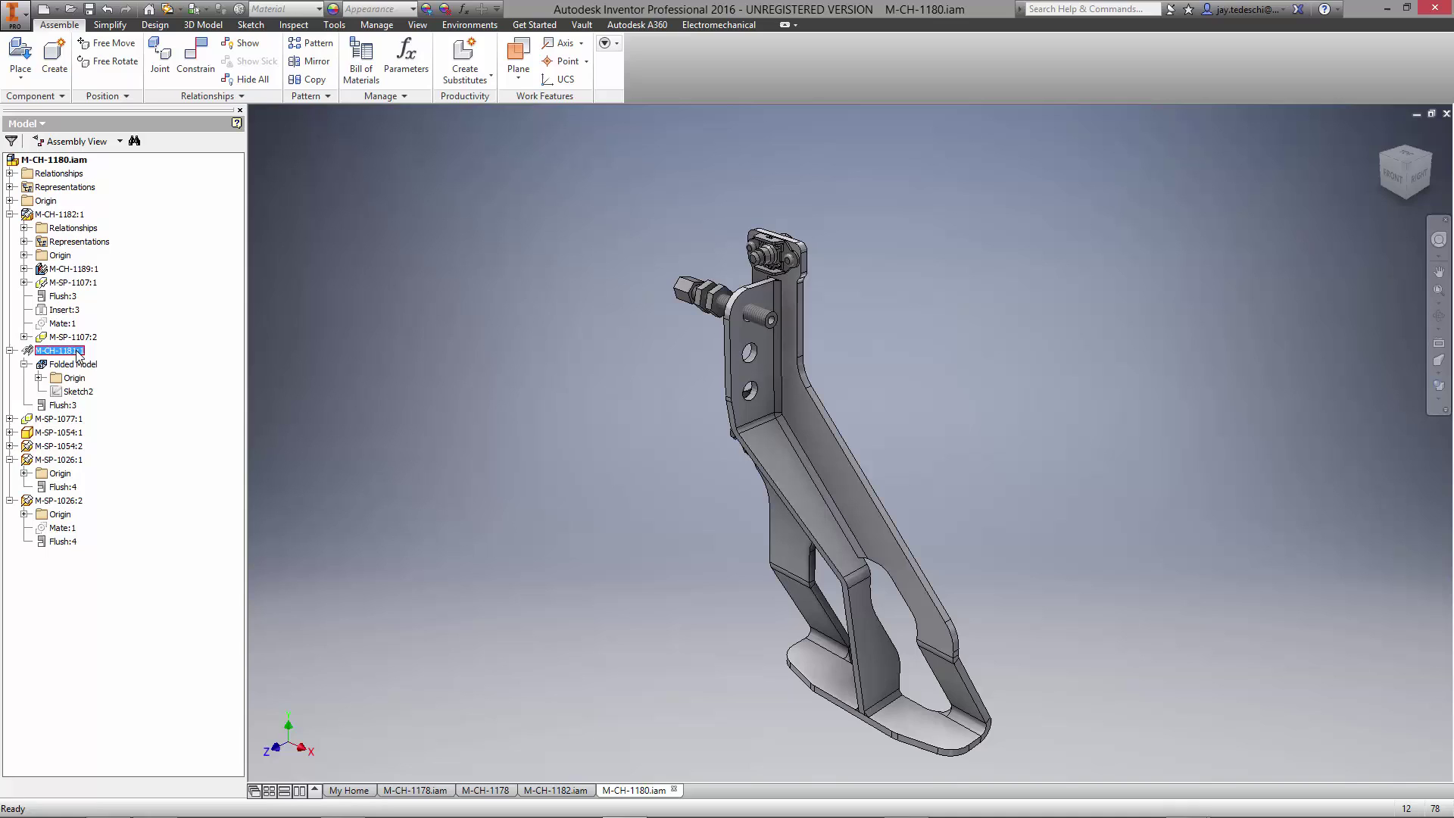
right_click(78, 353)
left_click(160, 625)
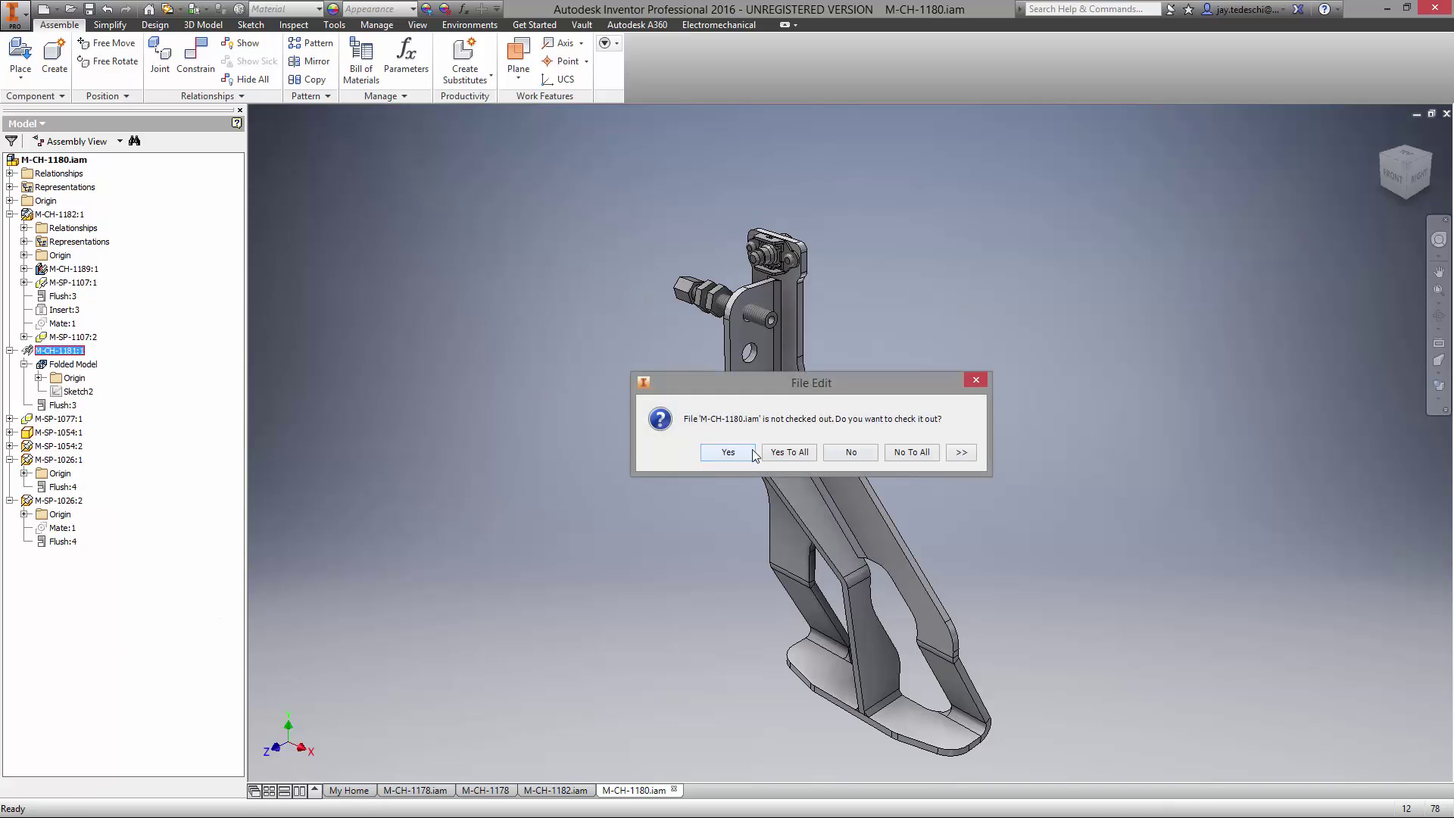
left_click(752, 449)
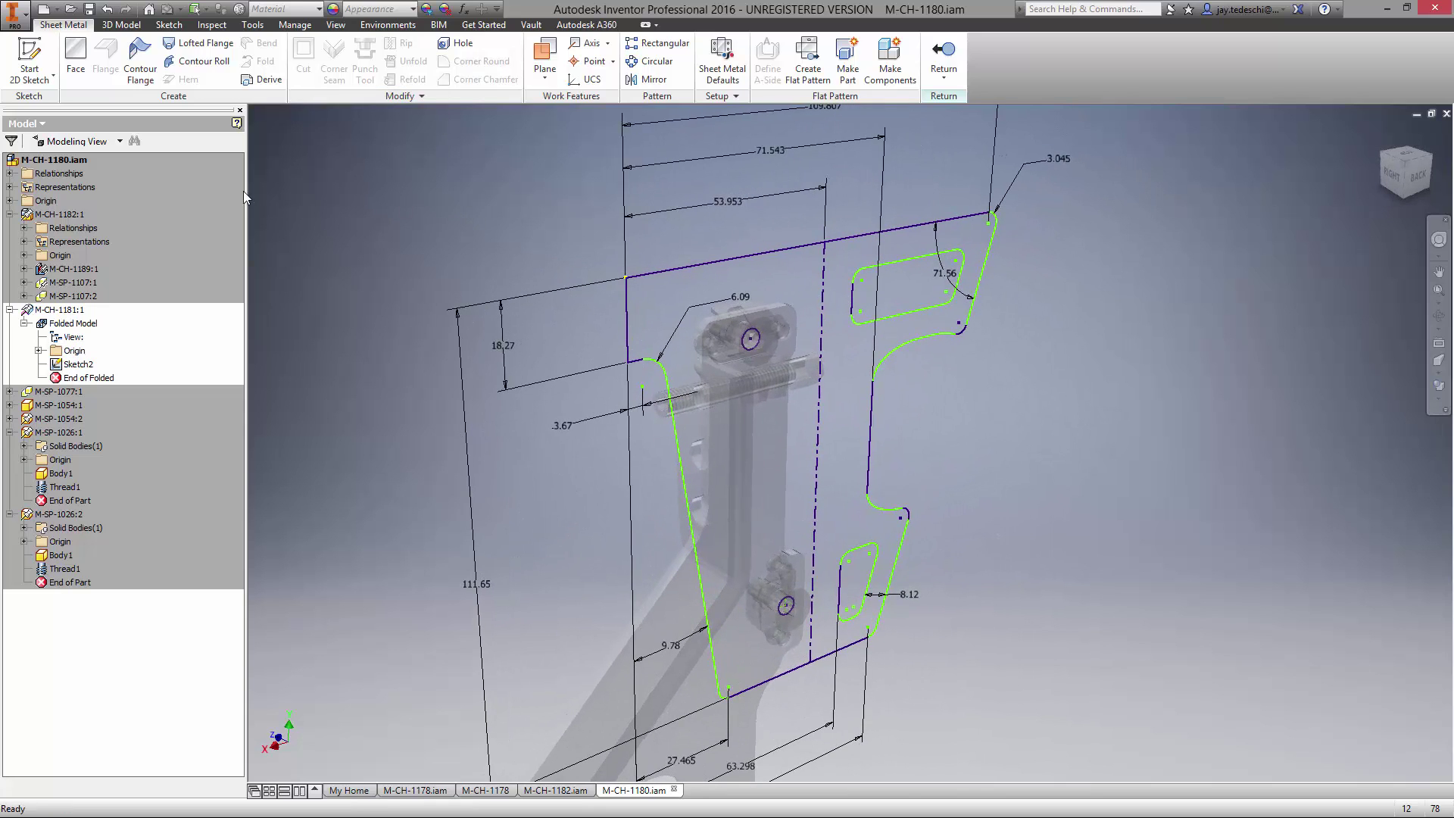
- Create the sheet-metal face, start a sketch on its top face, and show Sketch2
left_click(77, 62)
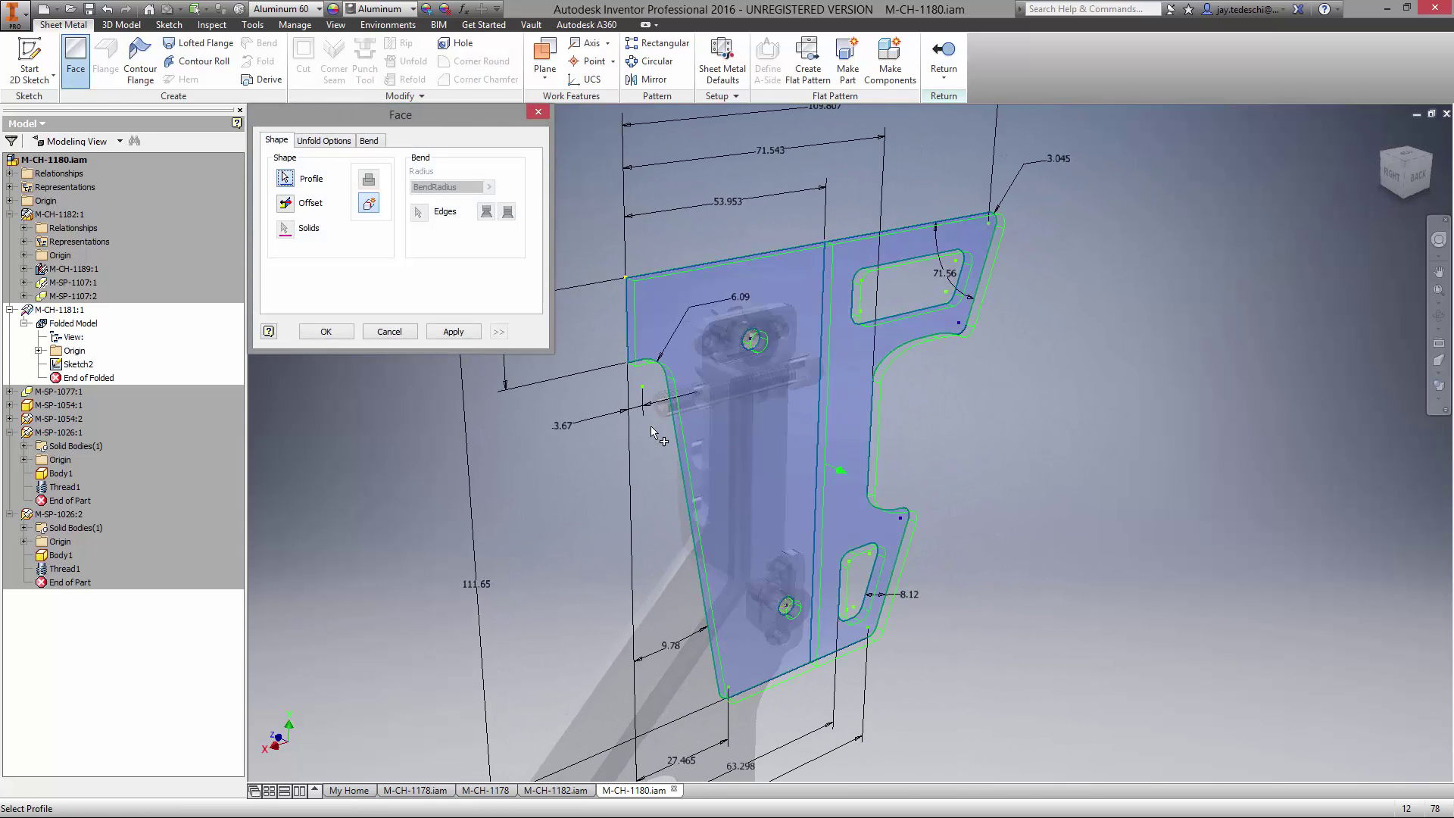
left_click(334, 333)
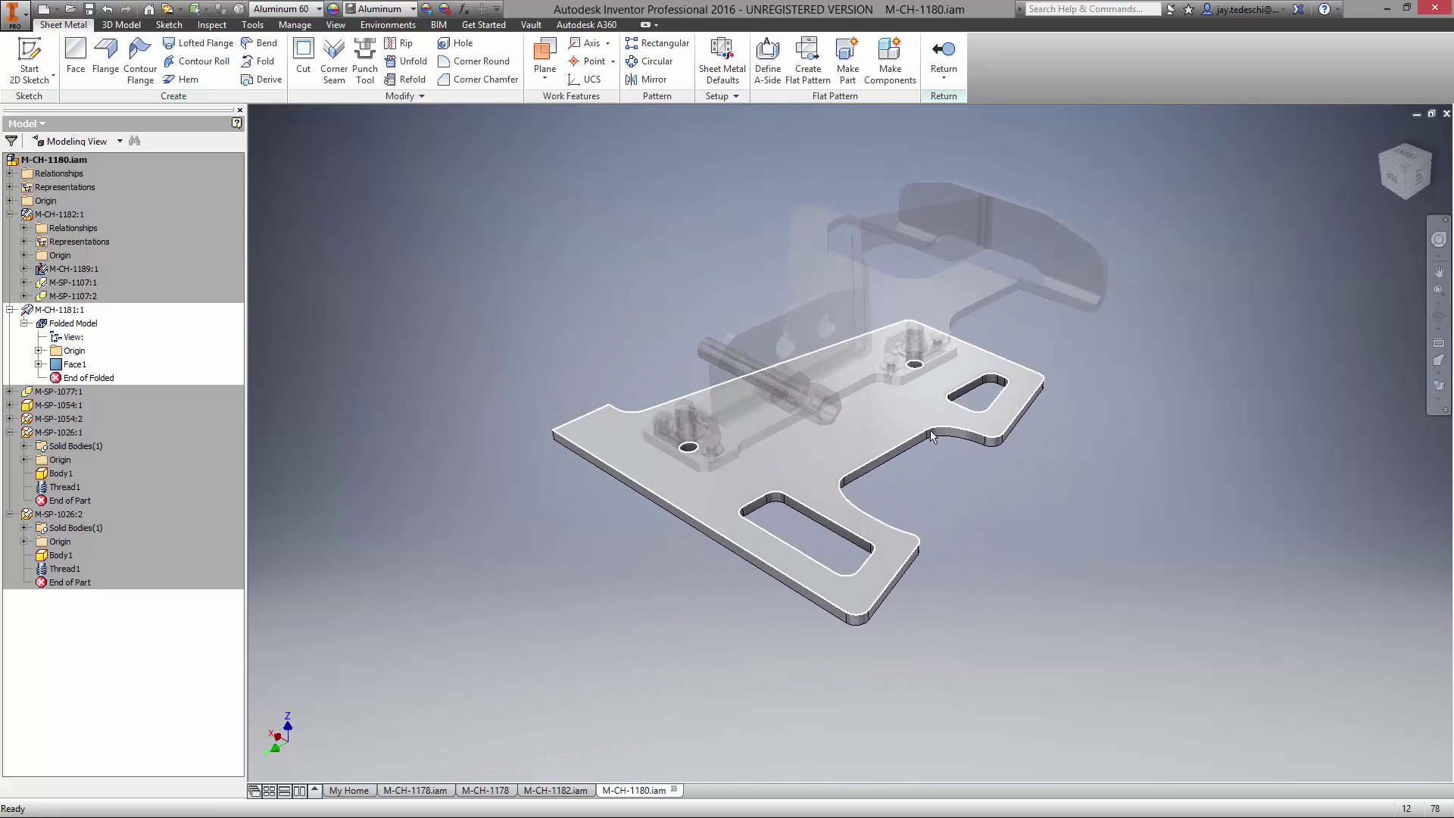
left_click(889, 425)
left_click(903, 412)
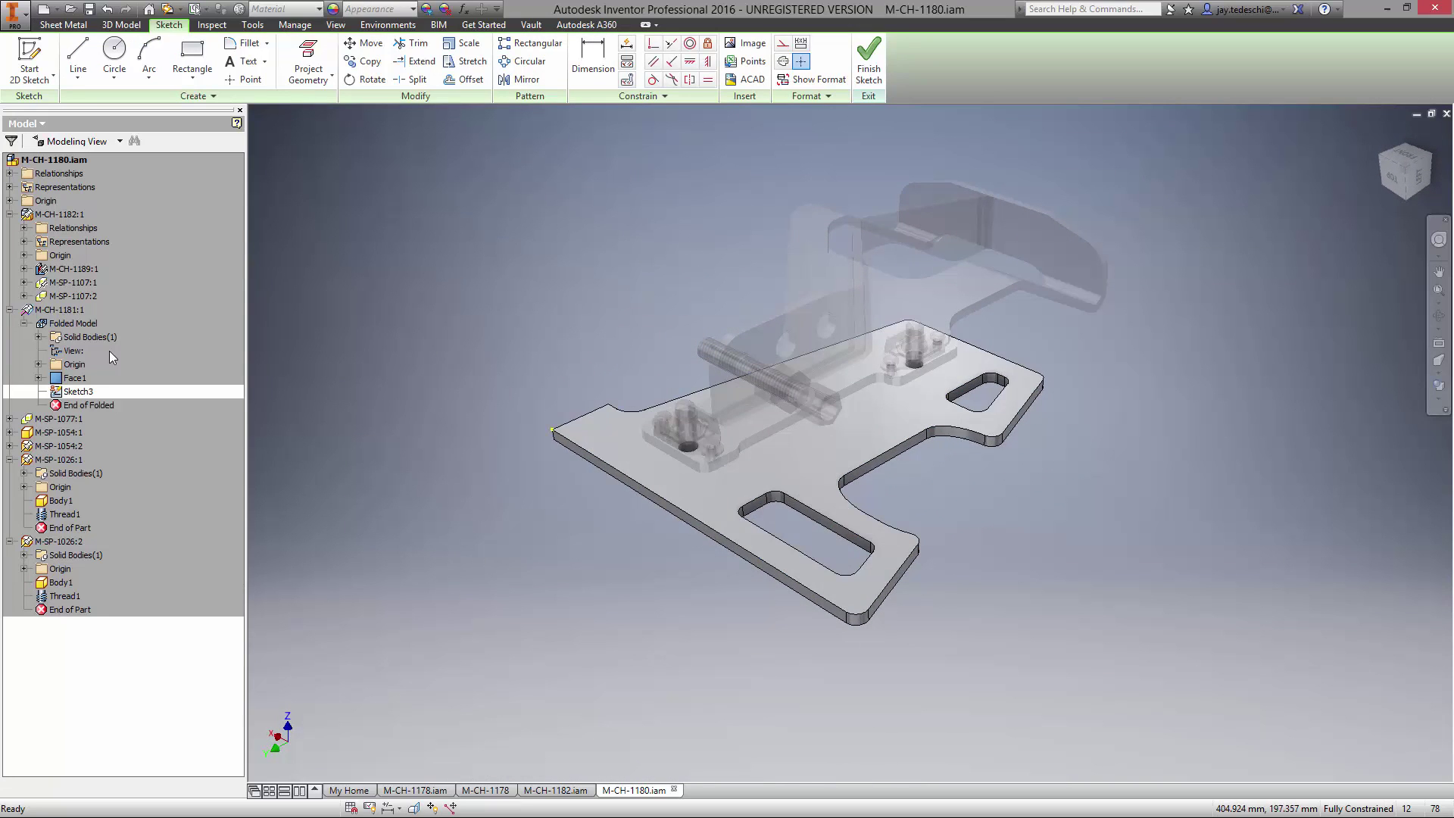
left_click(39, 378)
right_click(89, 392)
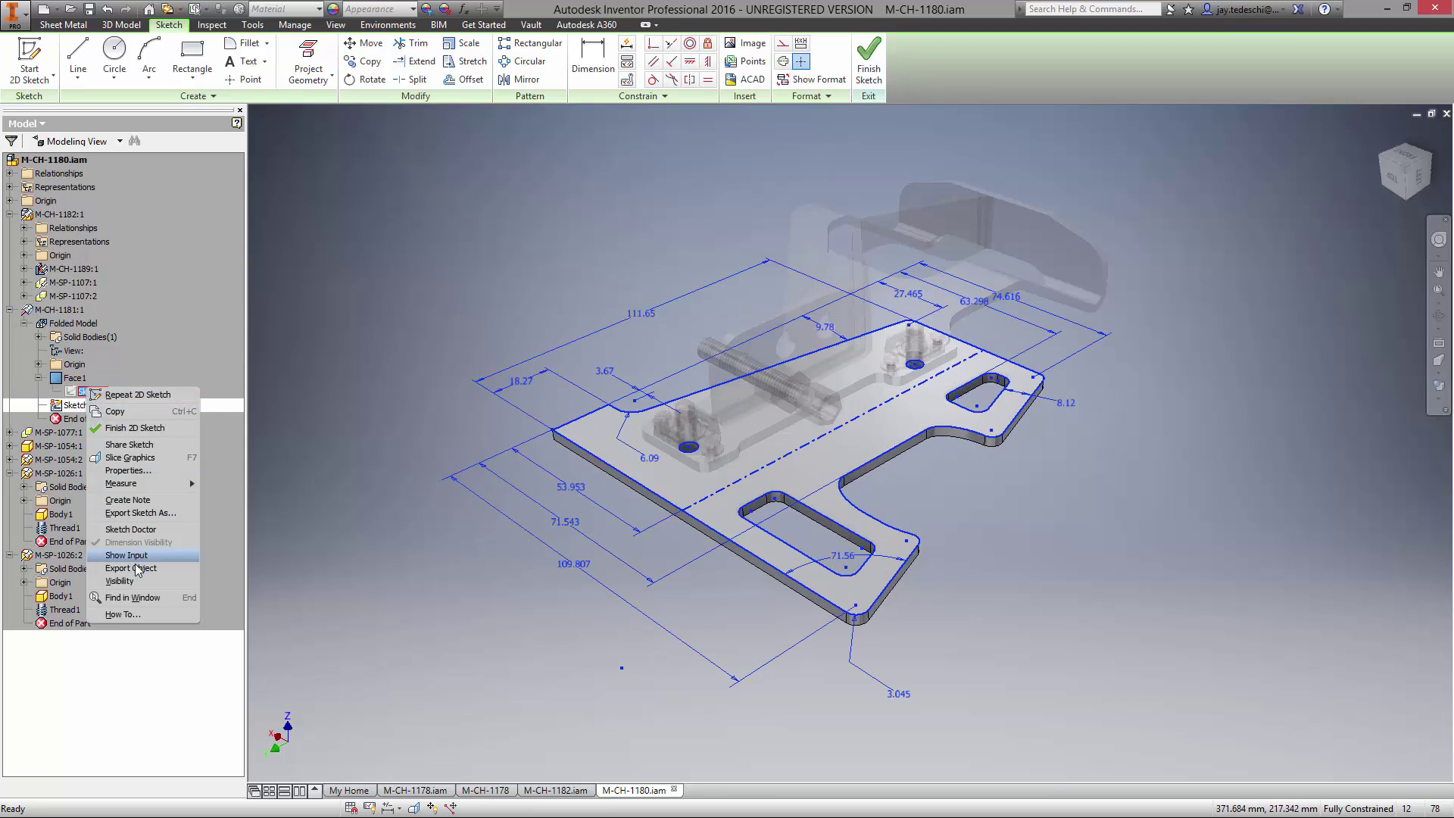
left_click(174, 572)
- Project the dashed bend line into the new sketch, finish it, and hide Sketch2
right_click(516, 186)
left_click(569, 216)
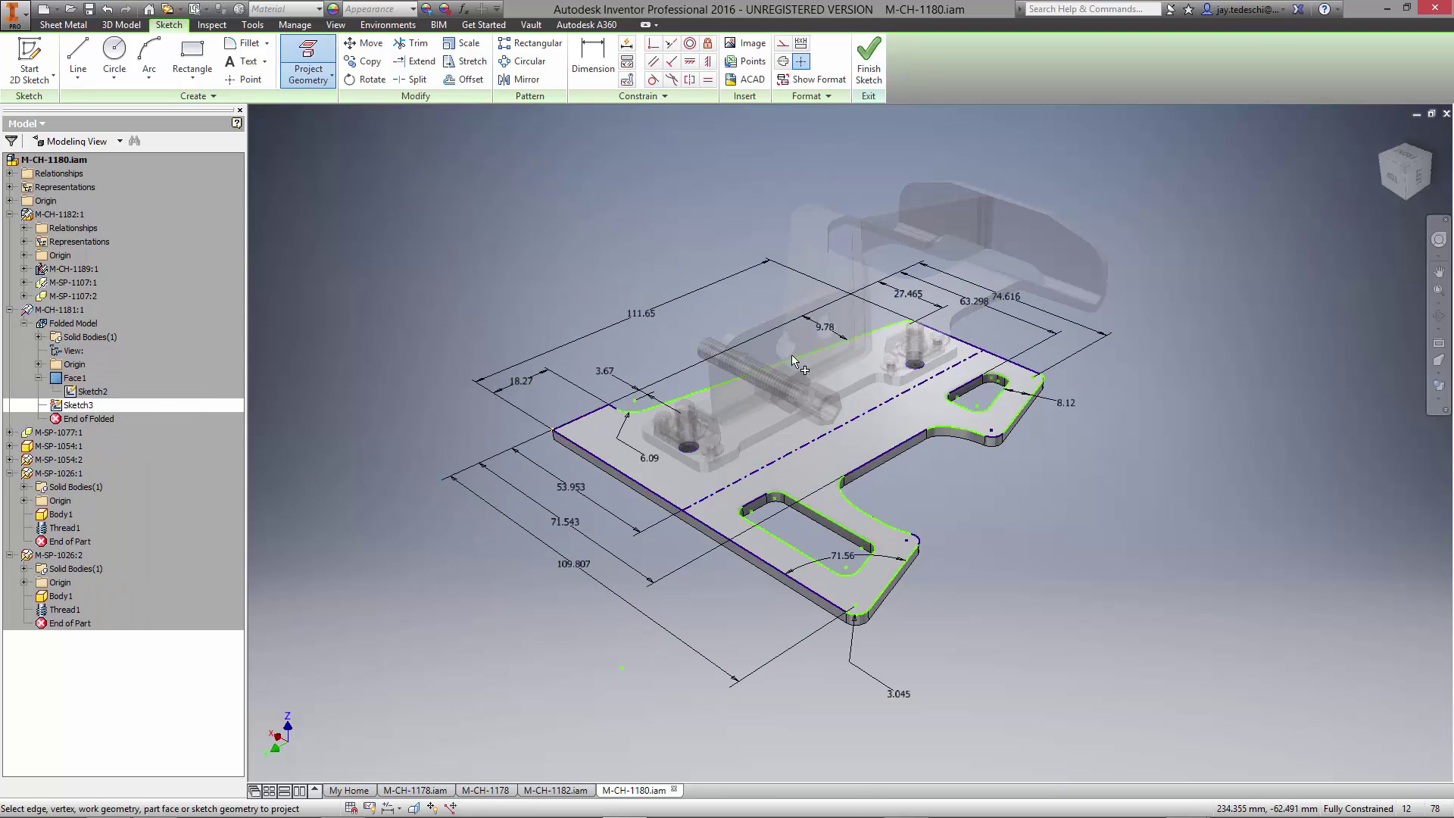
left_click(853, 422)
right_click(488, 179)
left_click(488, 220)
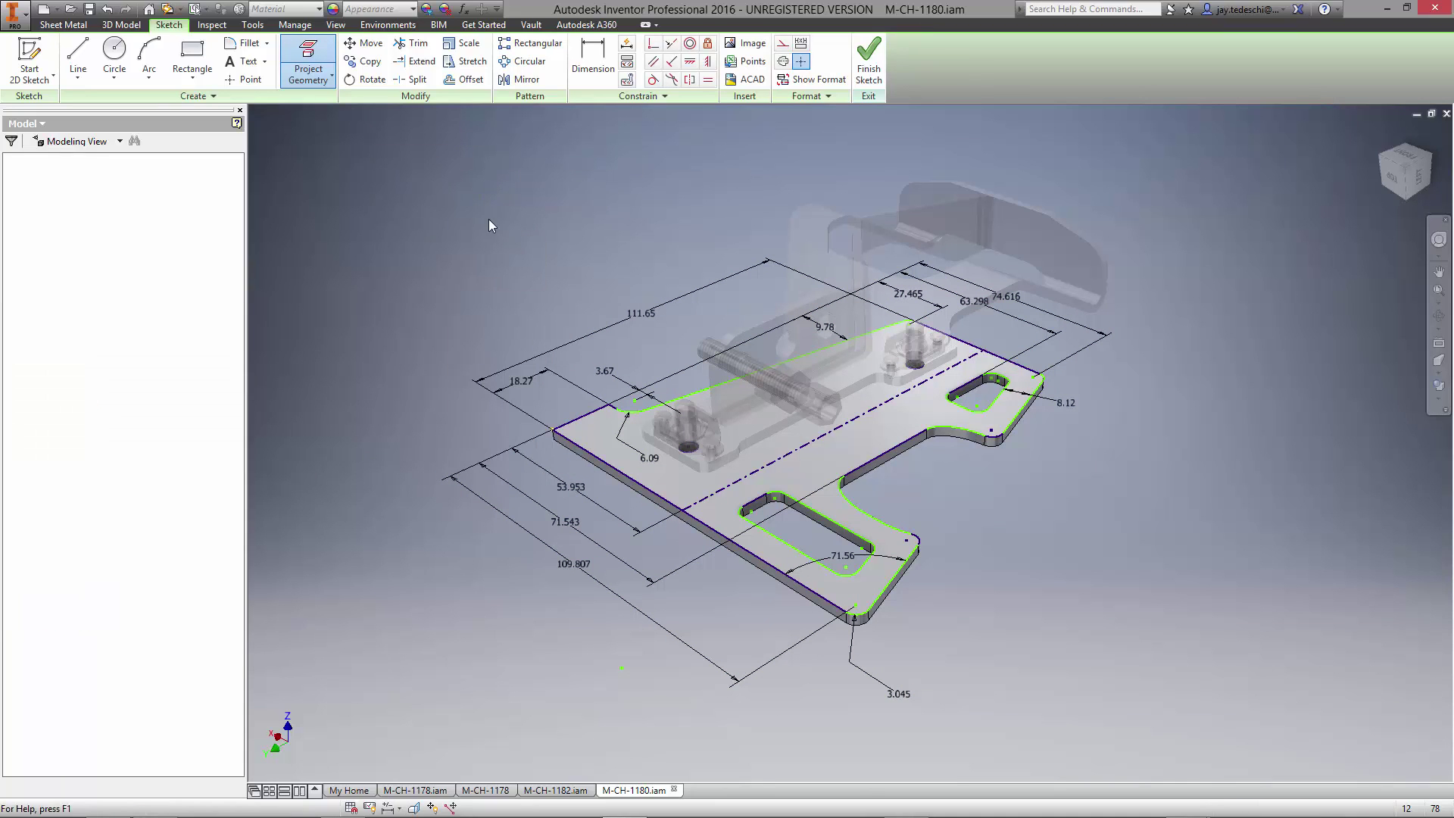
right_click(89, 392)
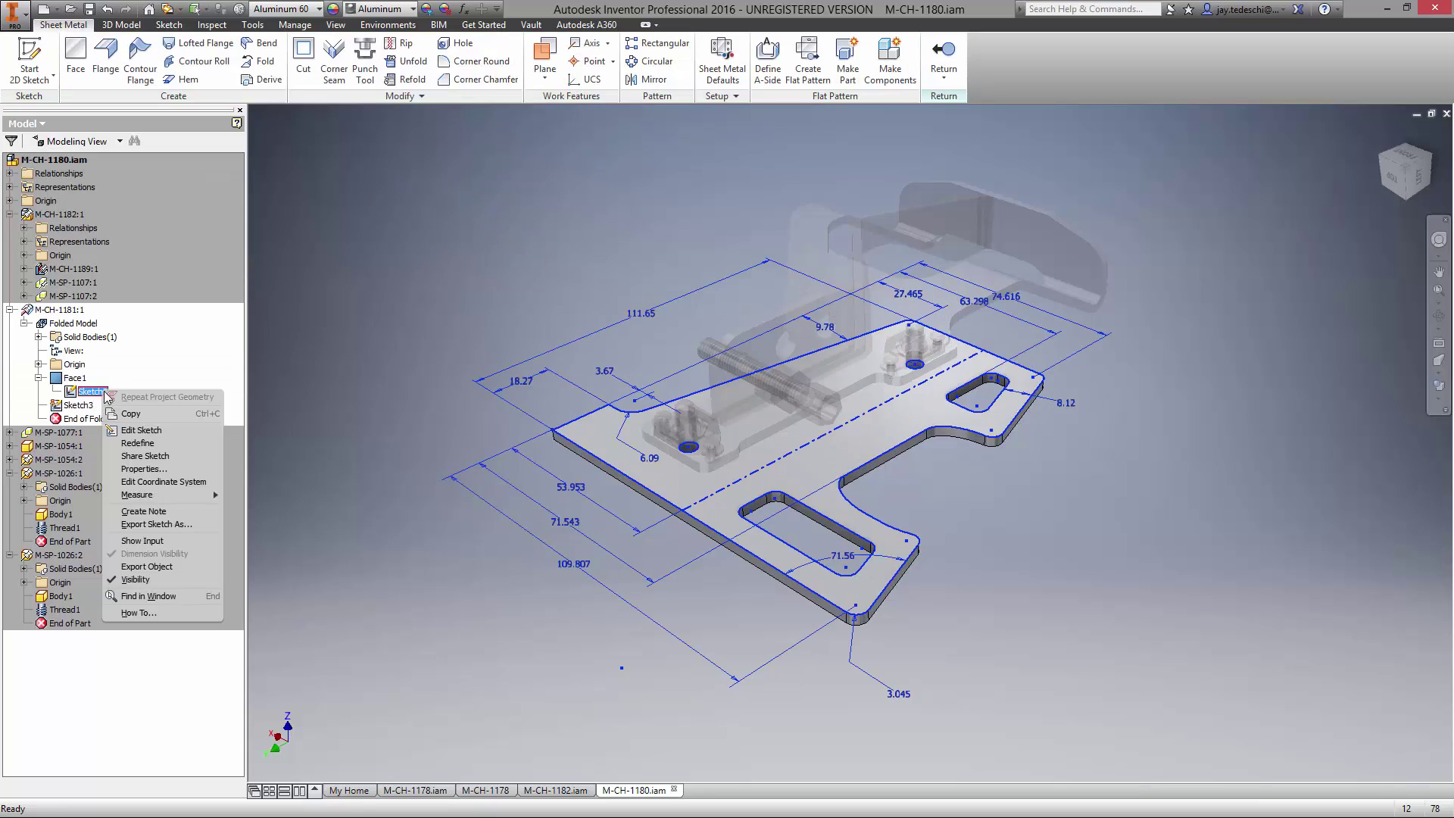
left_click(151, 580)
- Fold the flange 30 degrees along the projected bend line, flipping the folding side
left_click(259, 60)
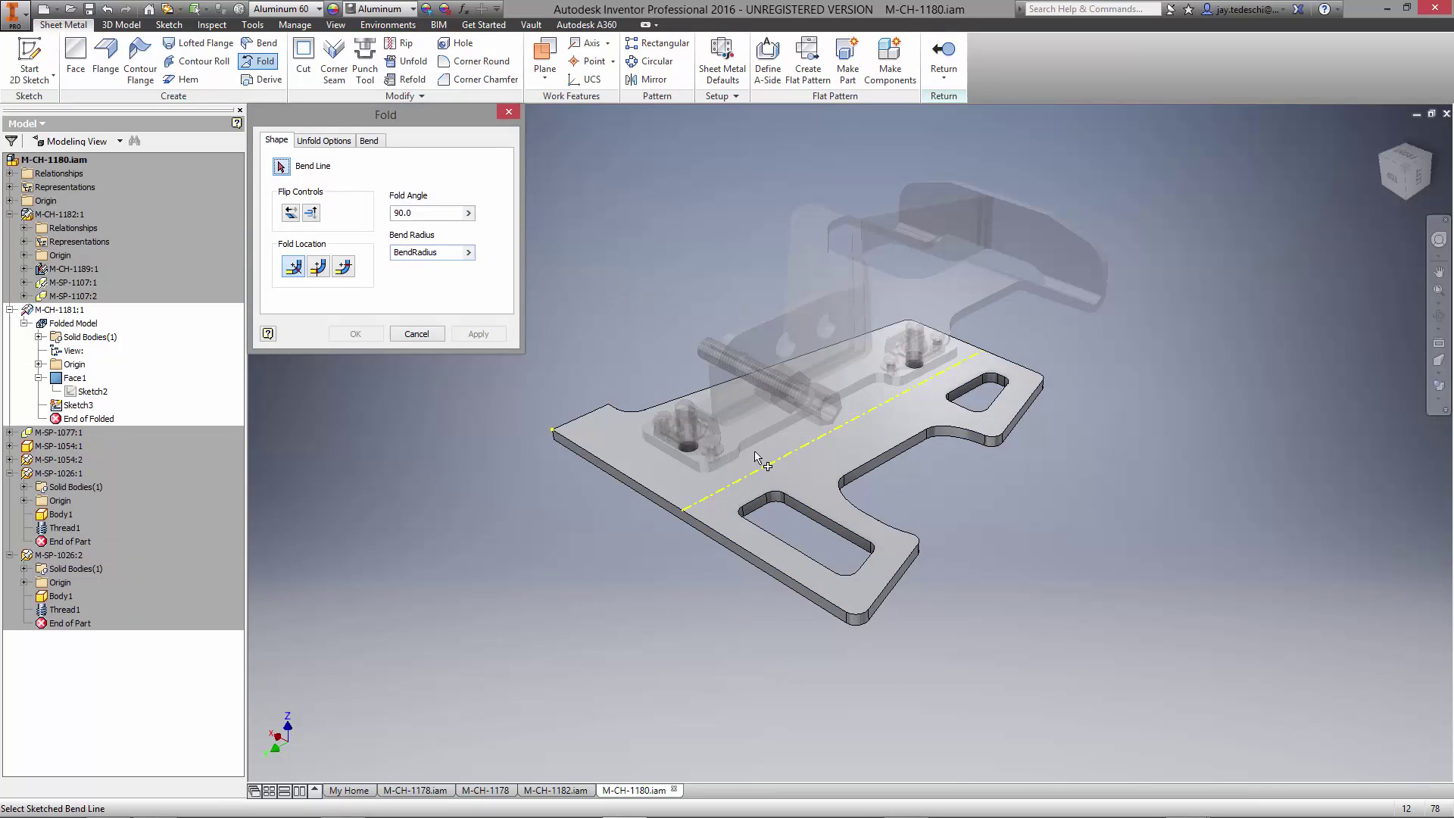
left_click(805, 445)
left_click(292, 214)
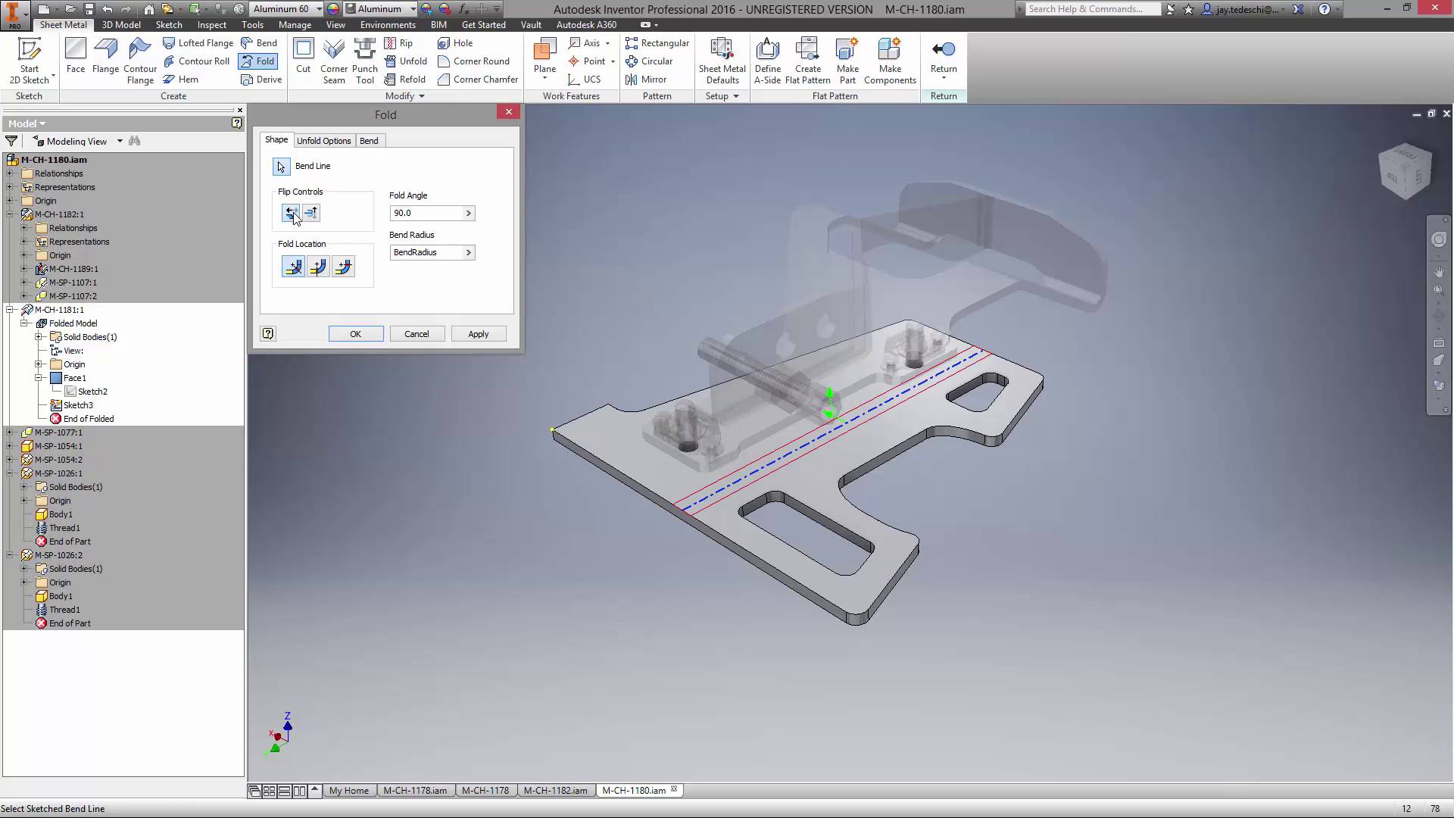
double_click(388, 212)
type("30")
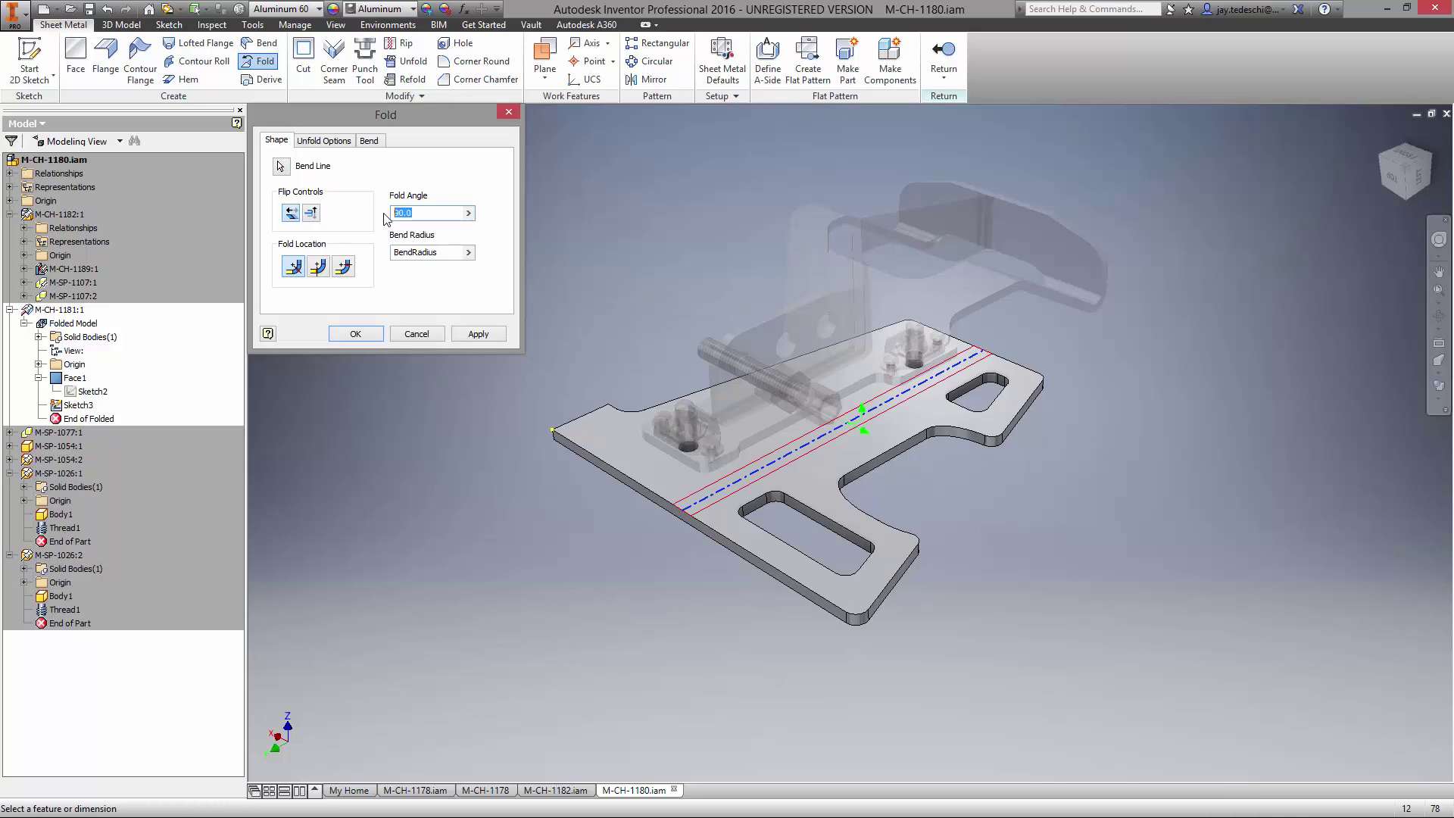
left_click(356, 334)
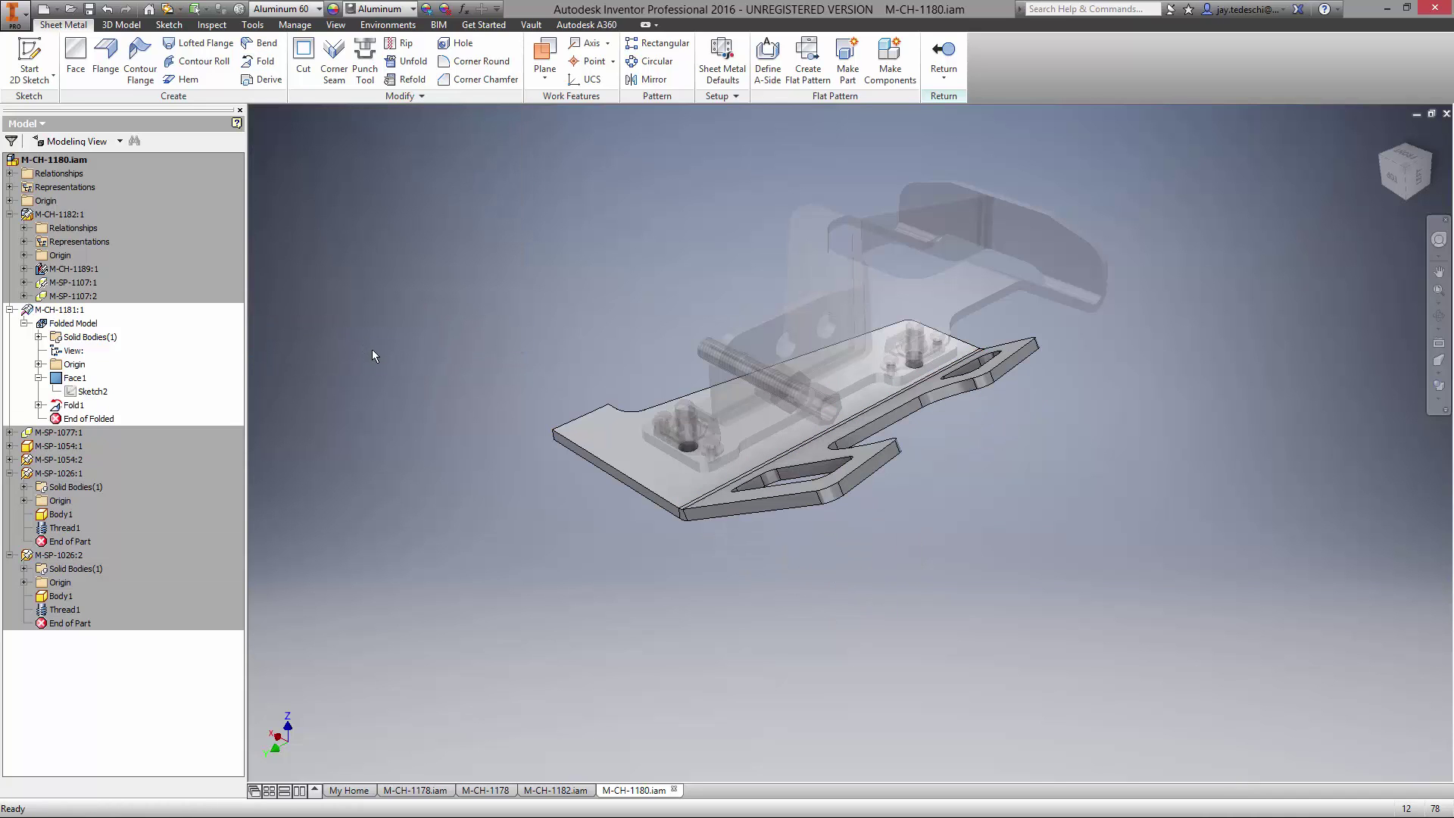
- Add a 40 mm flange at 30° with 0 bend radius on the bracket edge
key("F5")
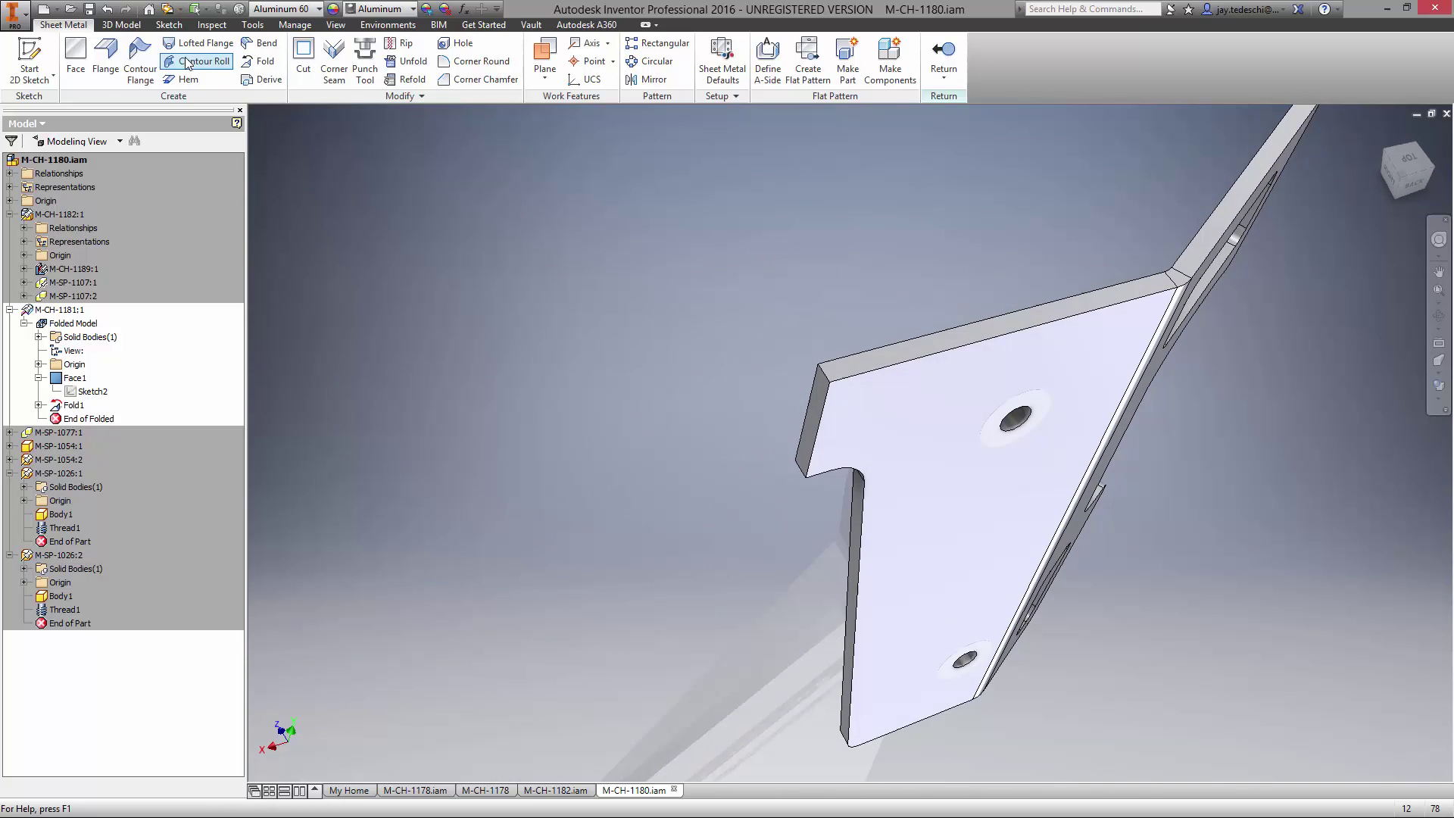
left_click(105, 59)
left_click(789, 400)
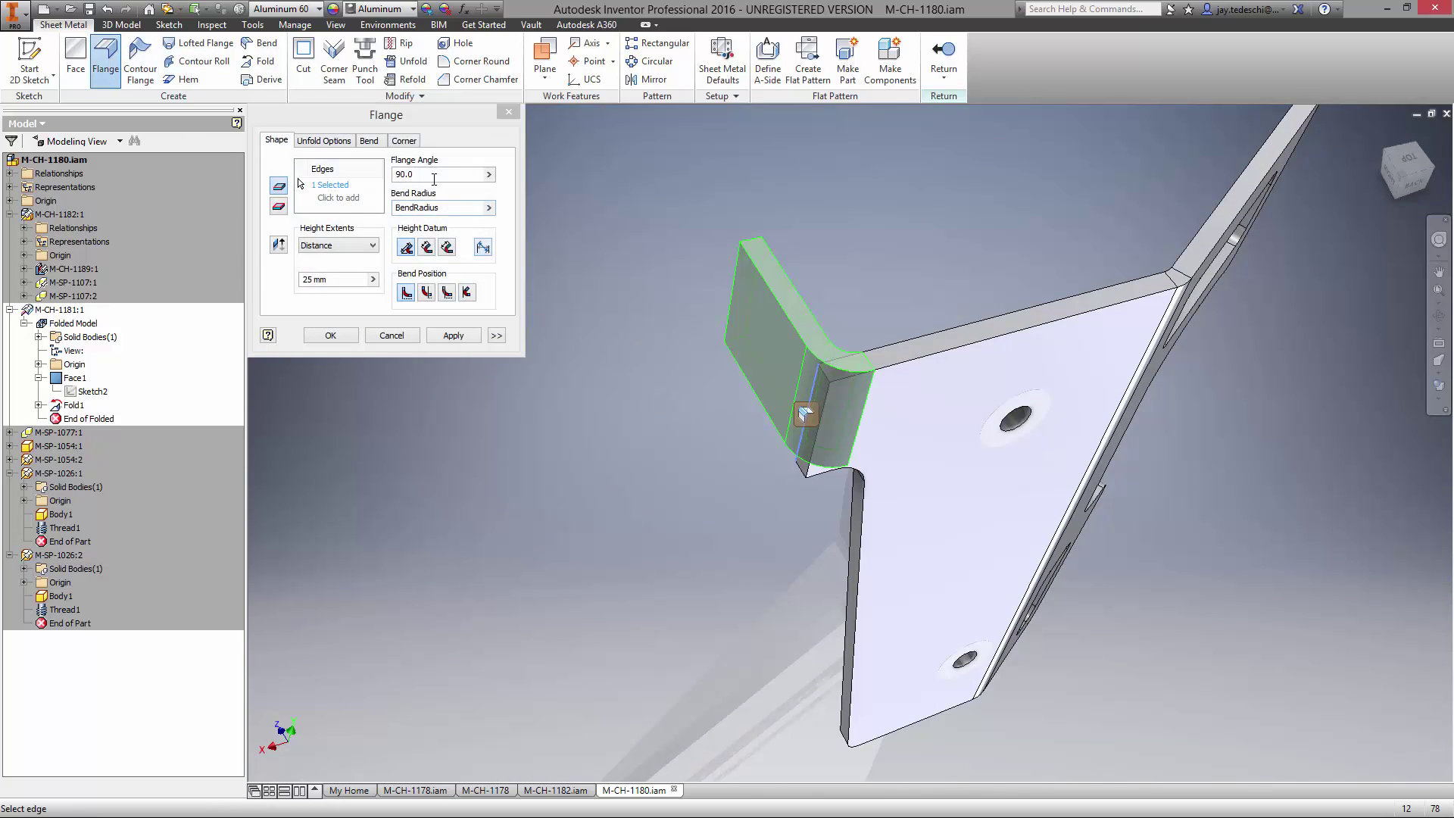
type("30")
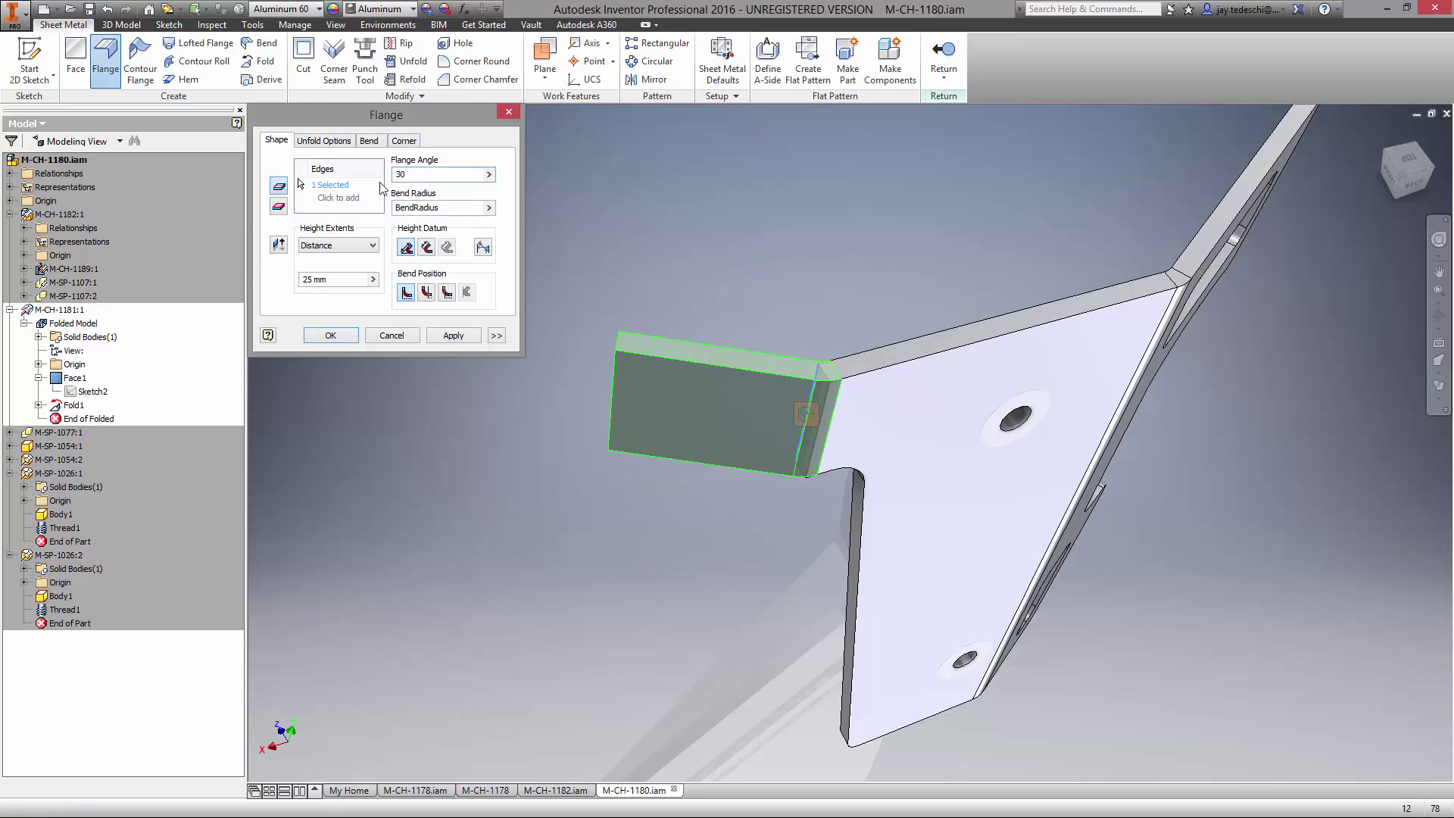
double_click(337, 280)
type("40")
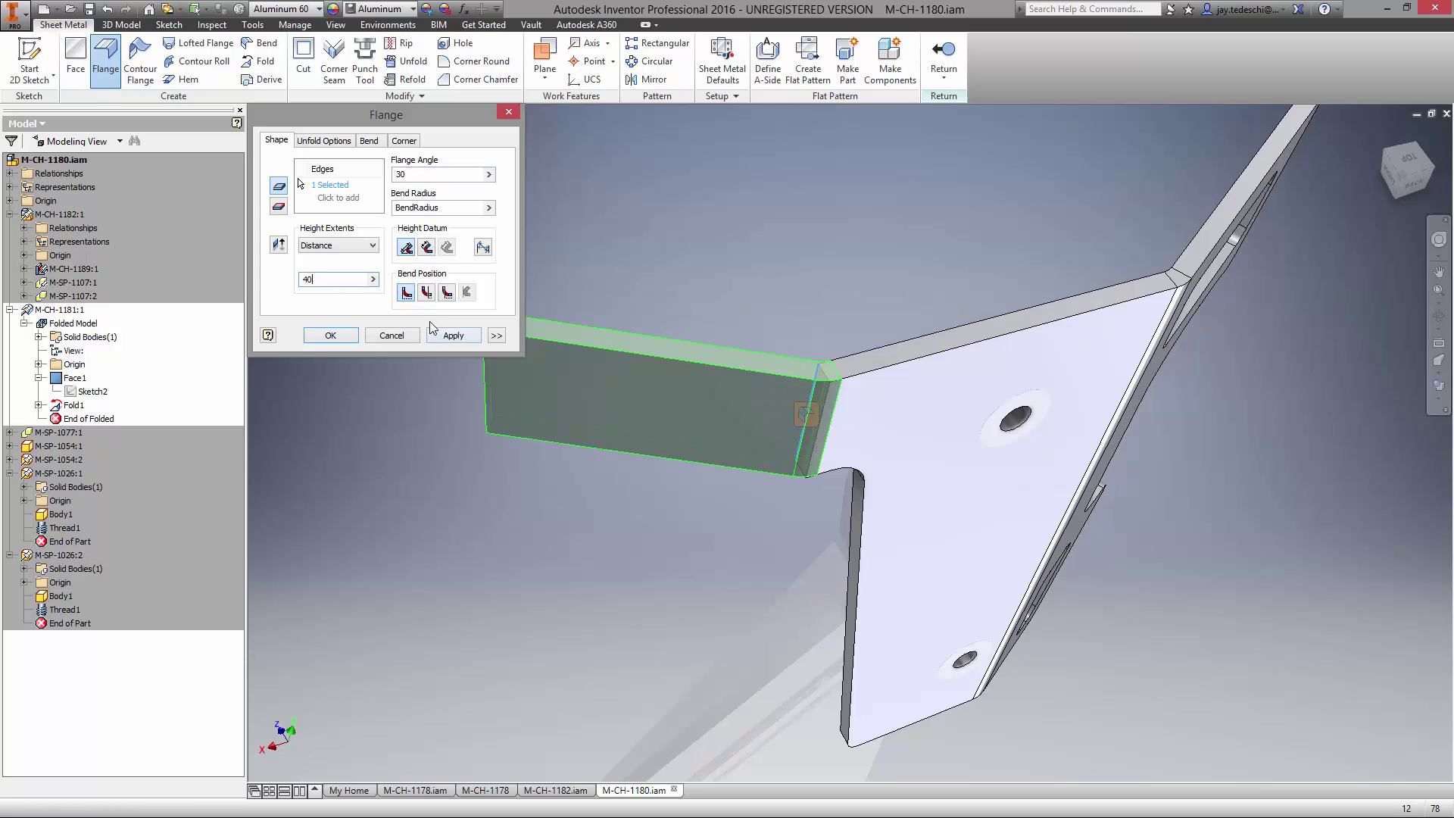
left_click(428, 293)
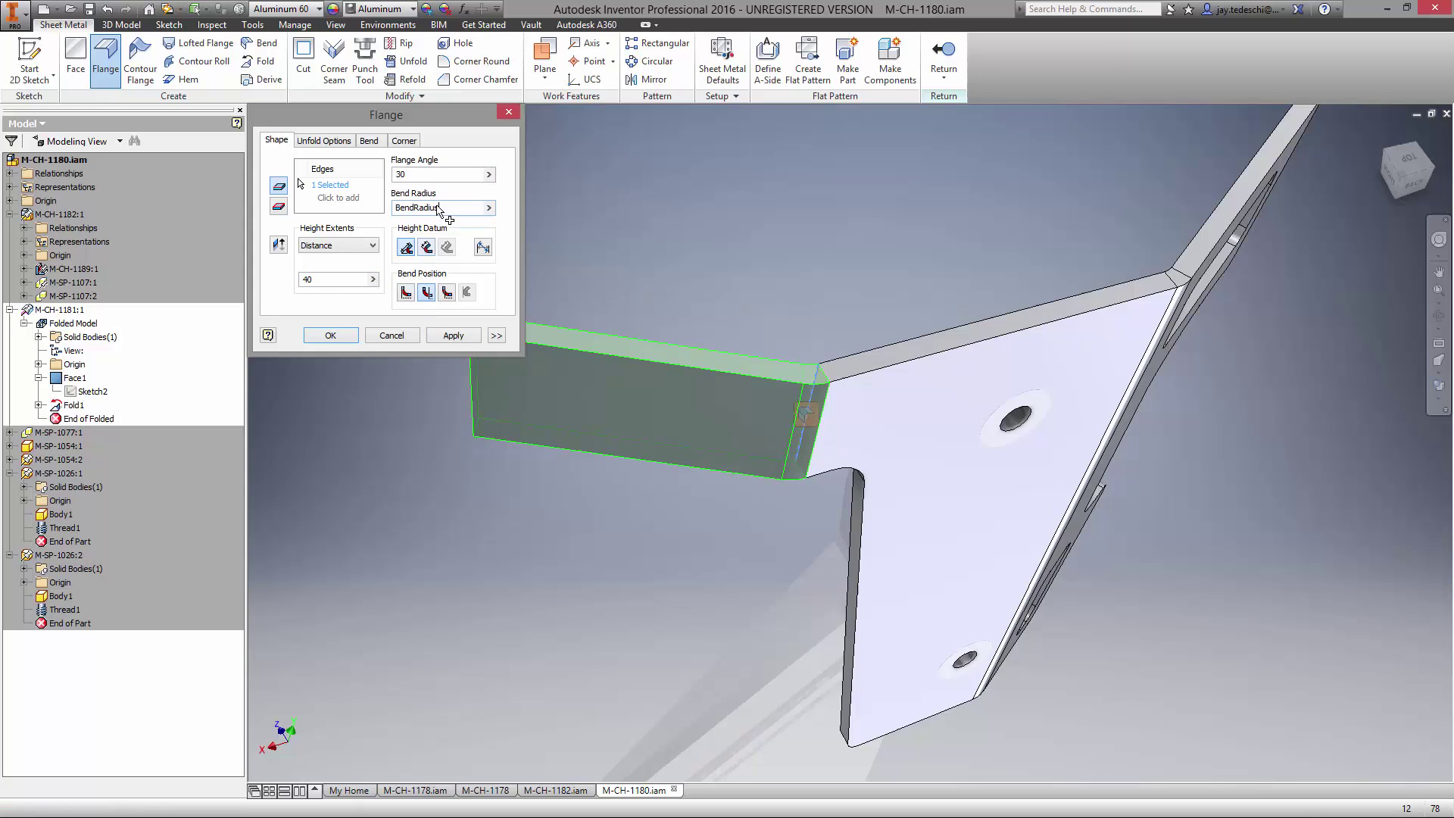
double_click(394, 208)
type("0")
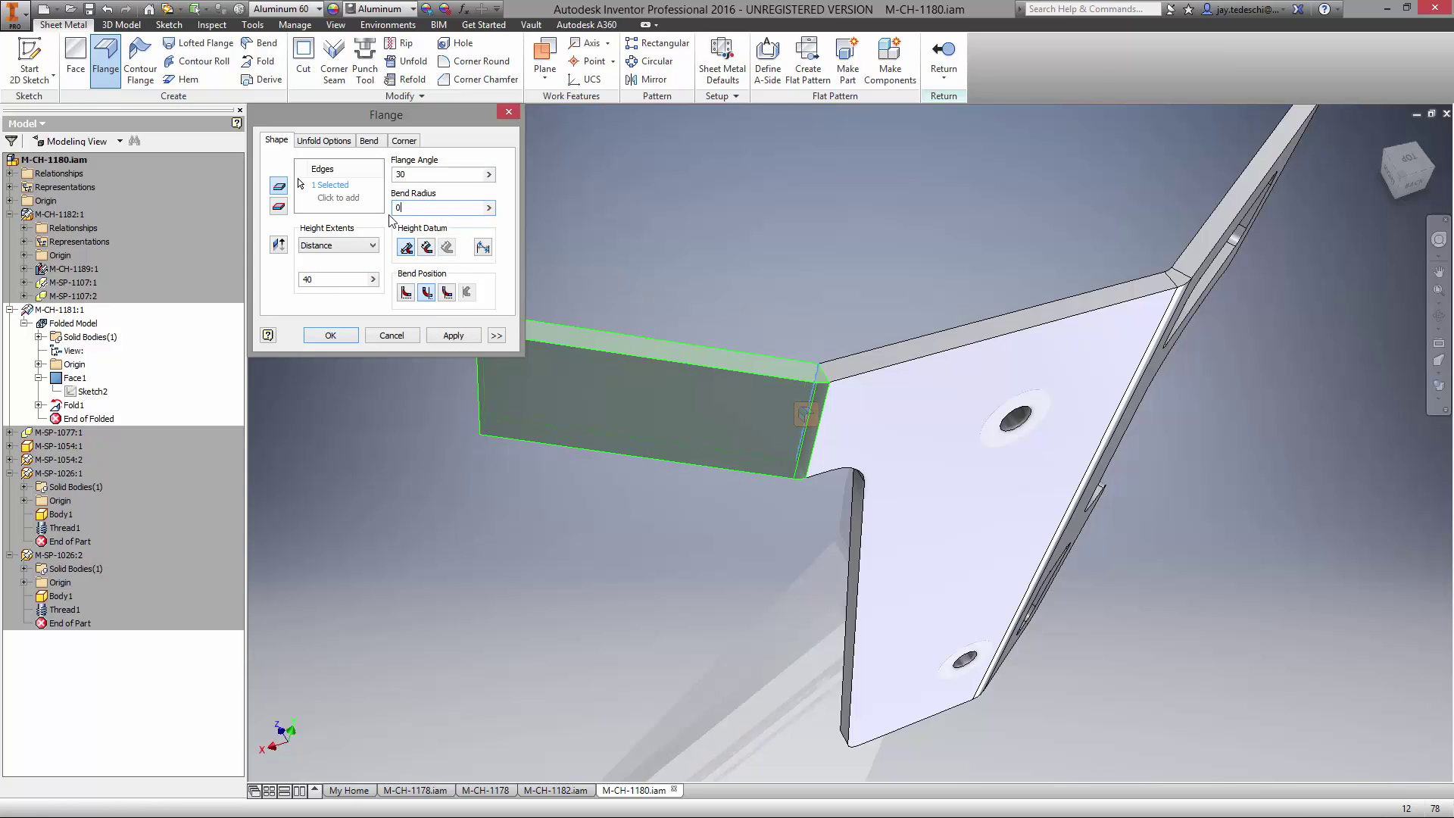
left_click(331, 338)
- Round the flange's two outer corners with a 6 mm corner round
left_click(482, 62)
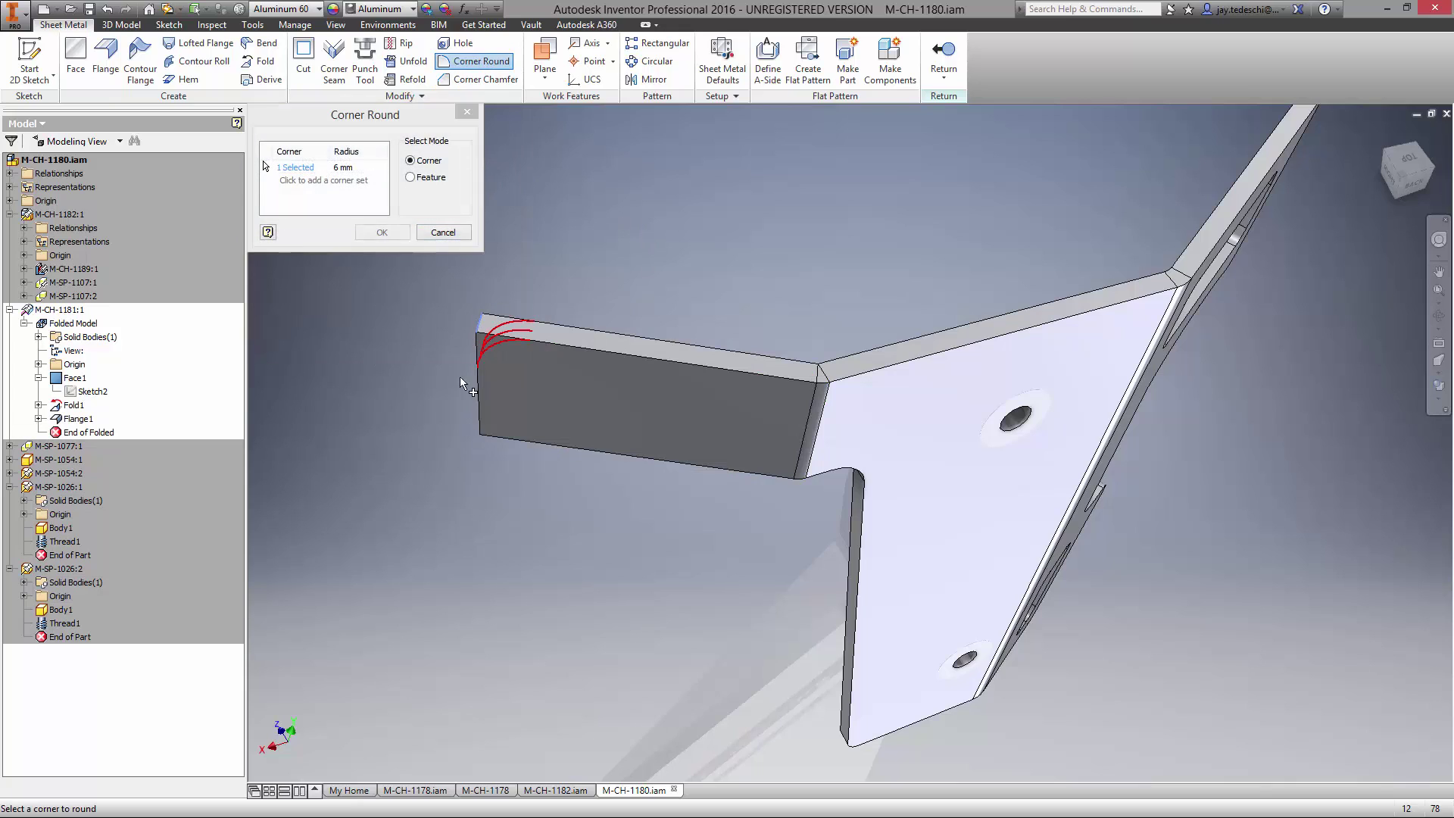
left_click(484, 437)
left_click(343, 167)
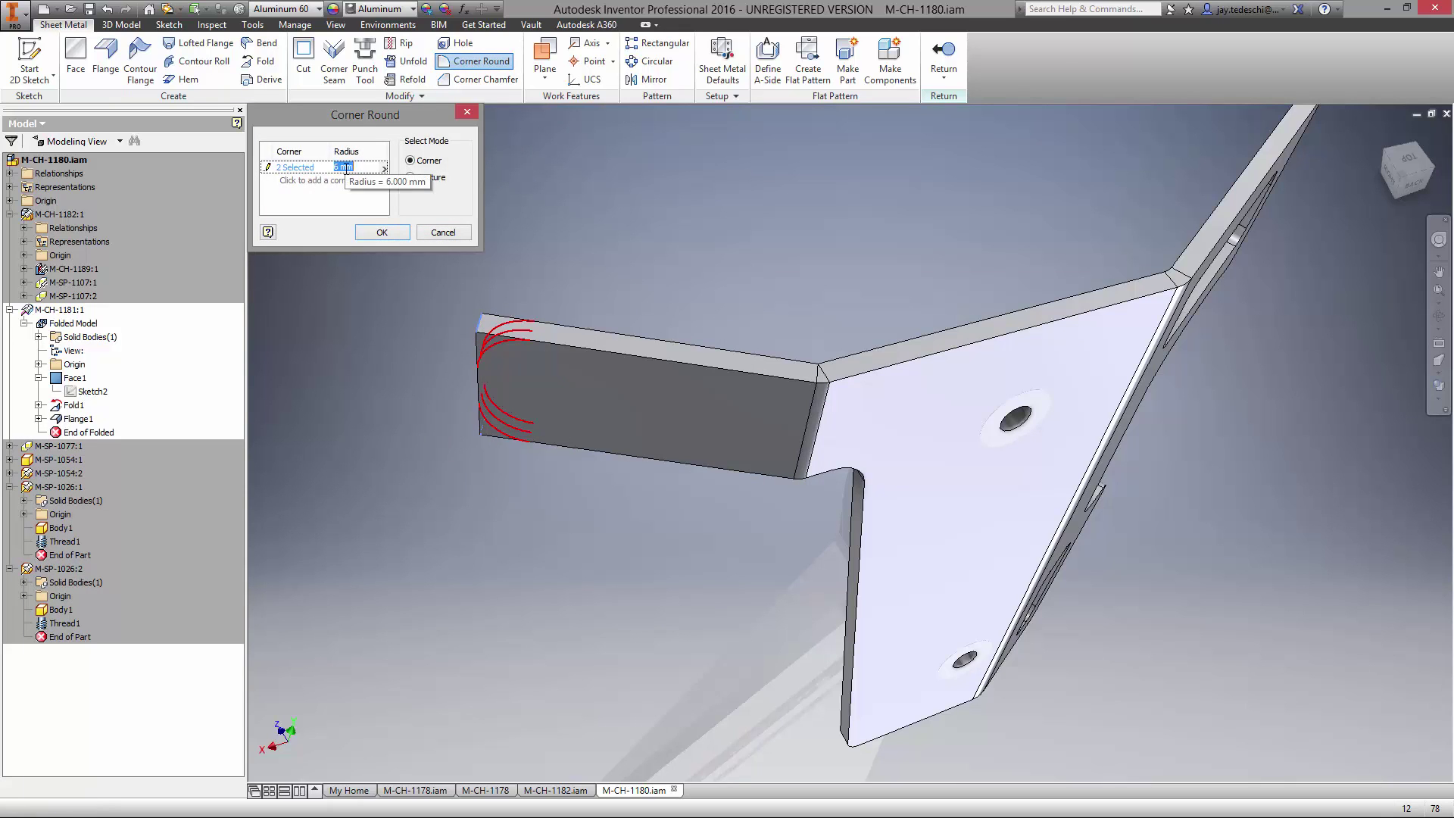
left_click(381, 231)
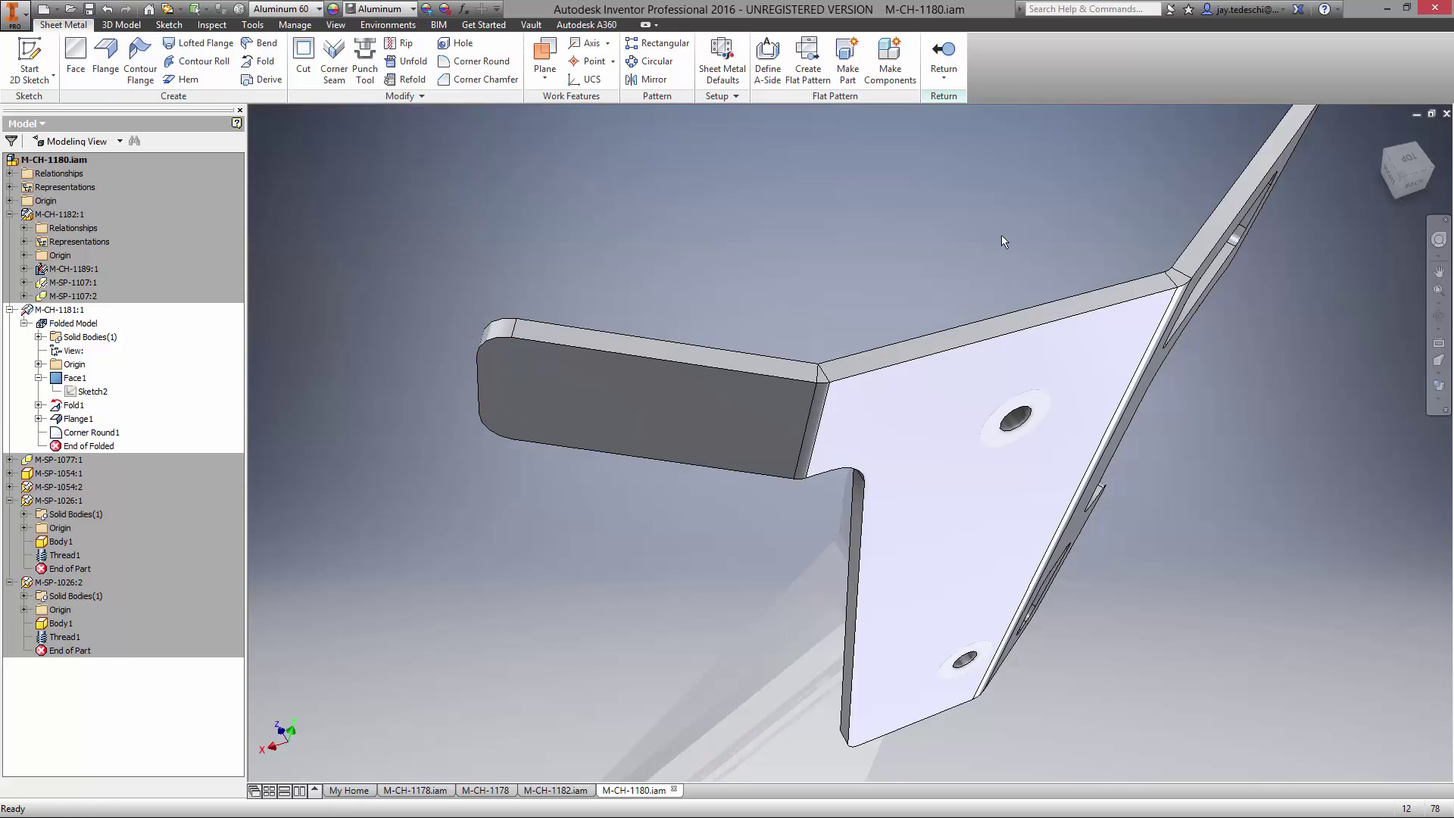
- Finish the sheet-metal mount and return the pedal box to its home view
right_click(934, 236)
left_click(935, 258)
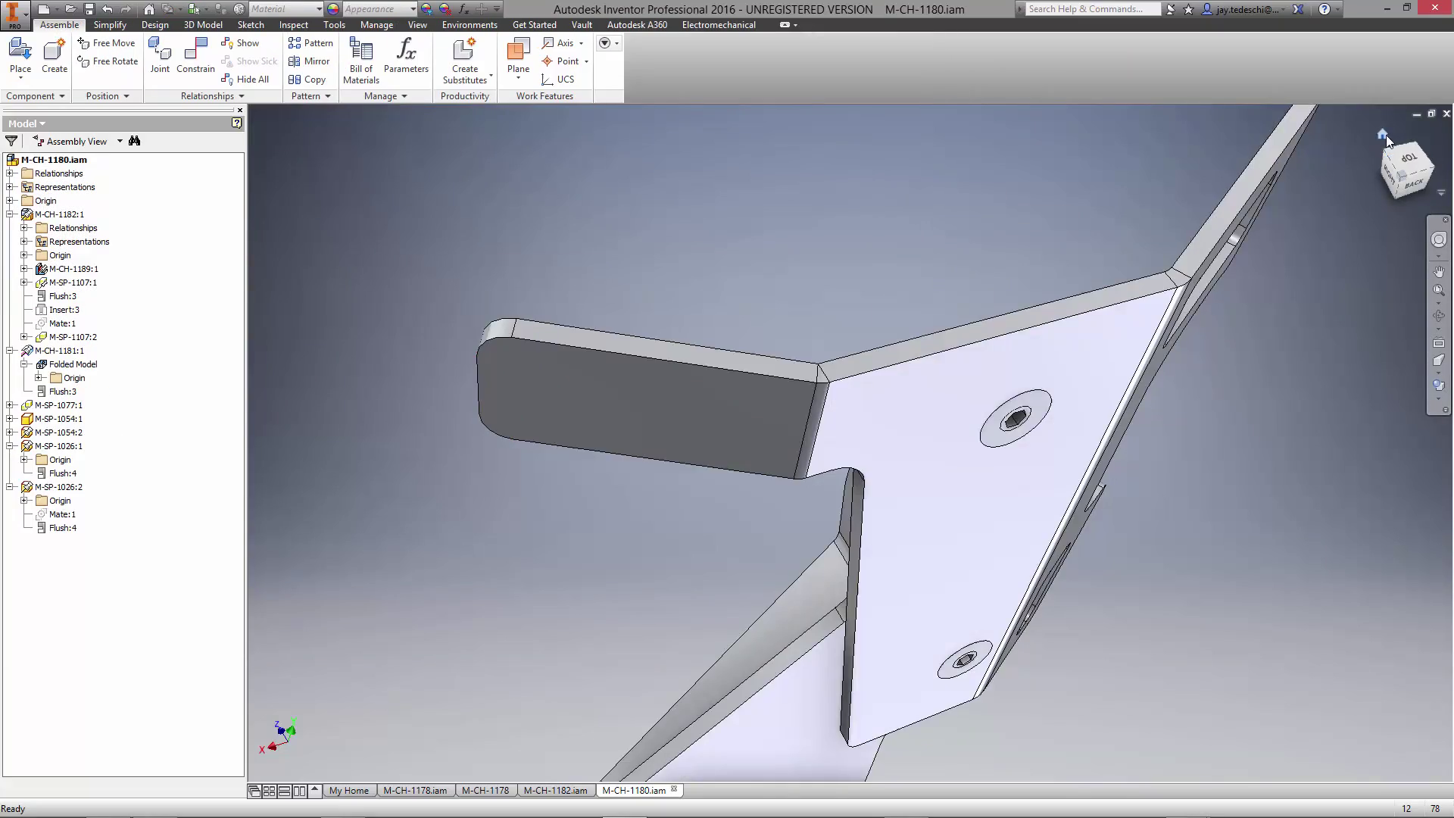
left_click(1383, 136)
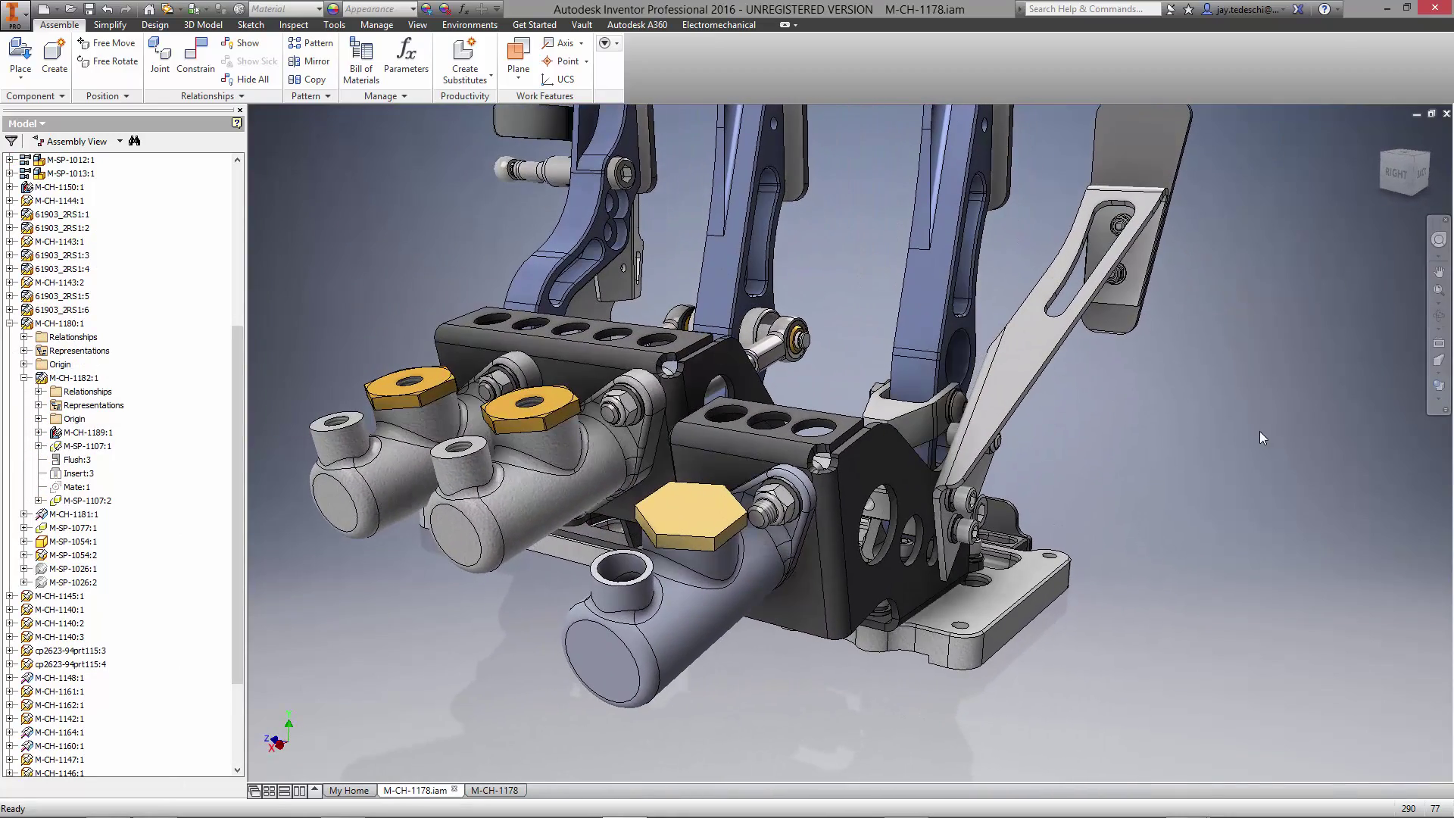
- Measure the 10° angle between the hex nut and the black block face
right_click(1260, 430)
mouse_move(1246, 746)
left_click(1374, 750)
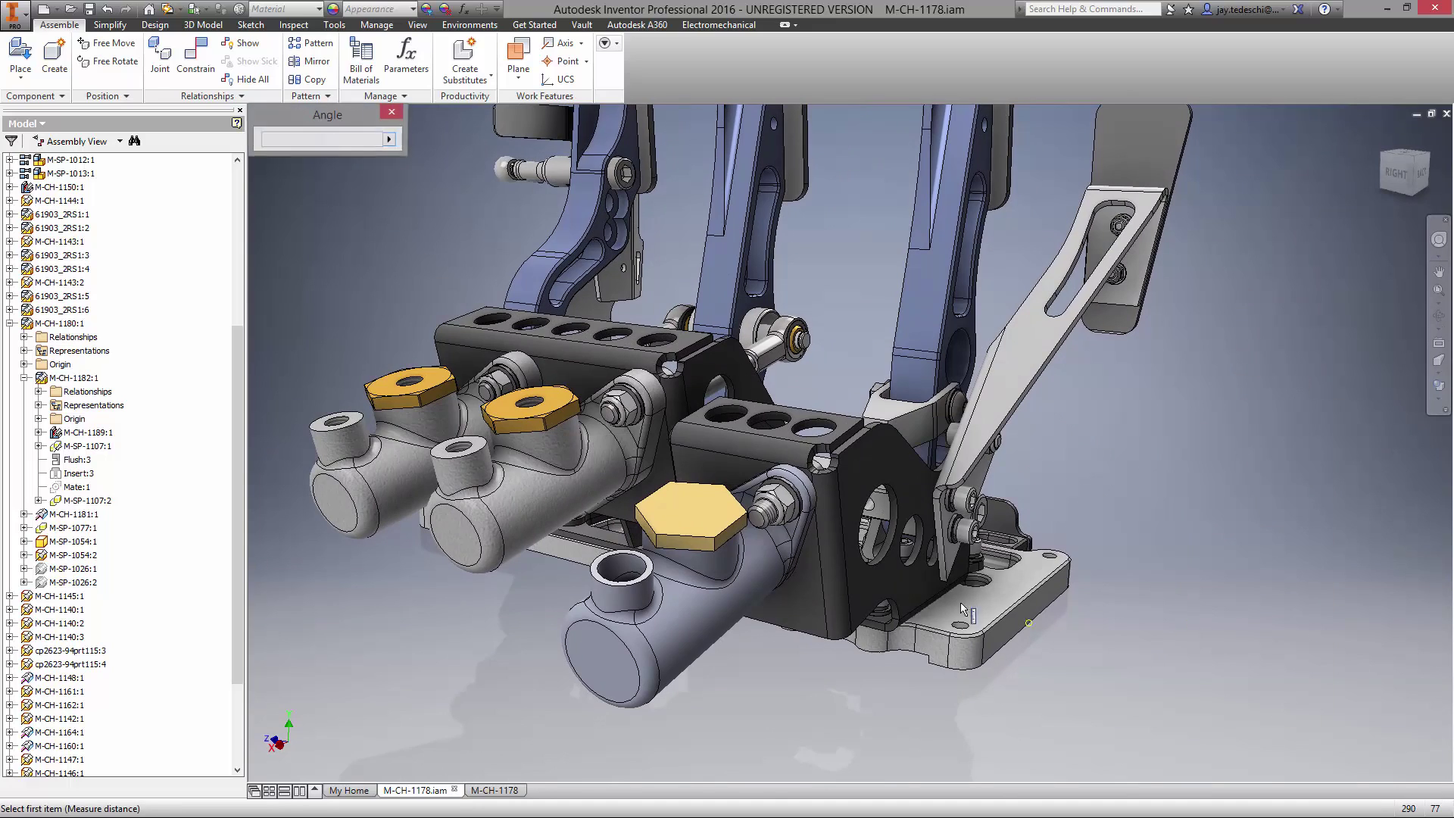
left_click(693, 515)
left_click(807, 421)
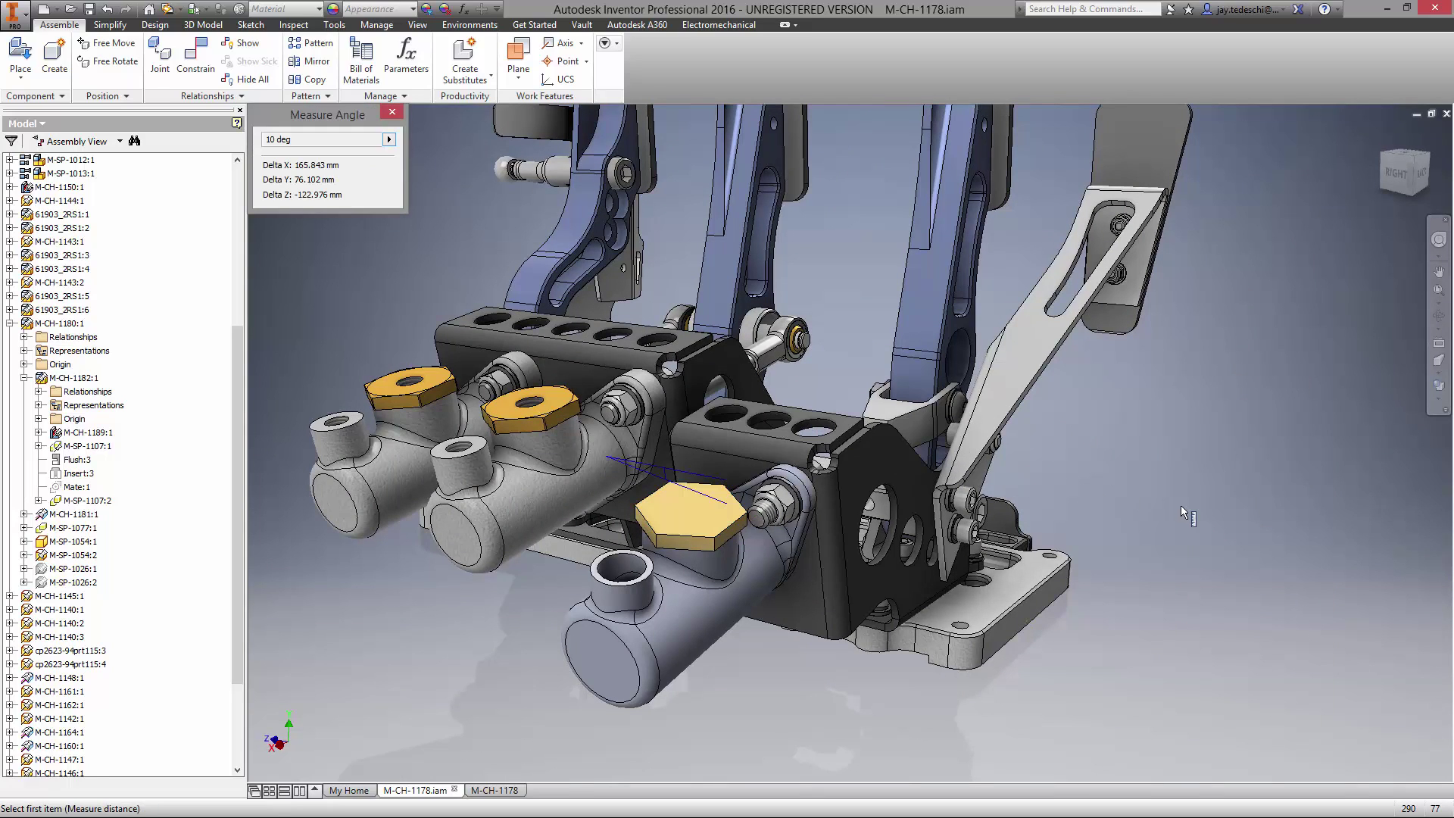
key("Escape")
key("alt+Tab")
key("Tab")
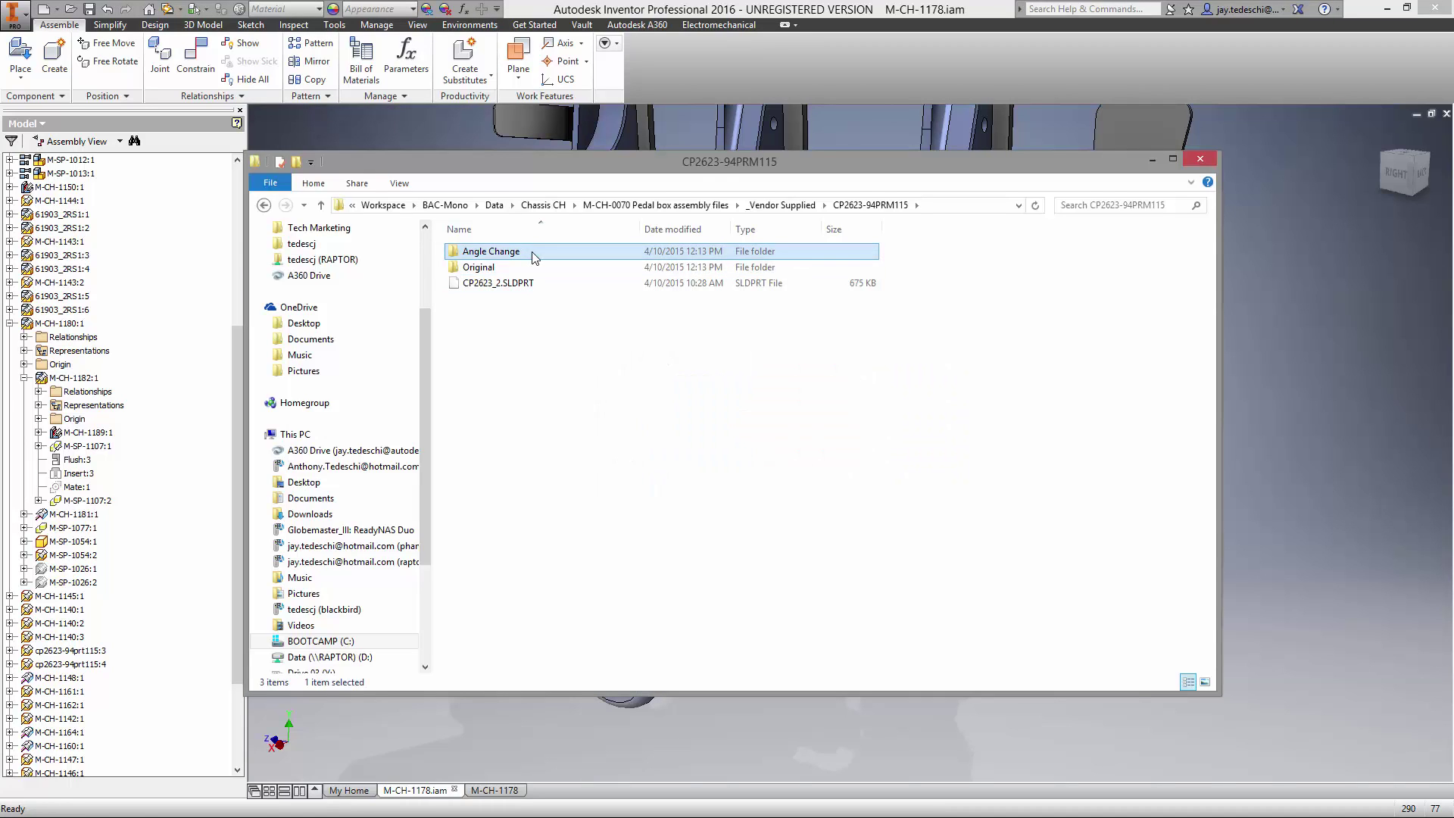
- Copy CP2623_2.SLDPRT from Angle Change and overwrite the copy in CP2623-94PRM115
double_click(536, 251)
right_click(552, 253)
left_click(590, 370)
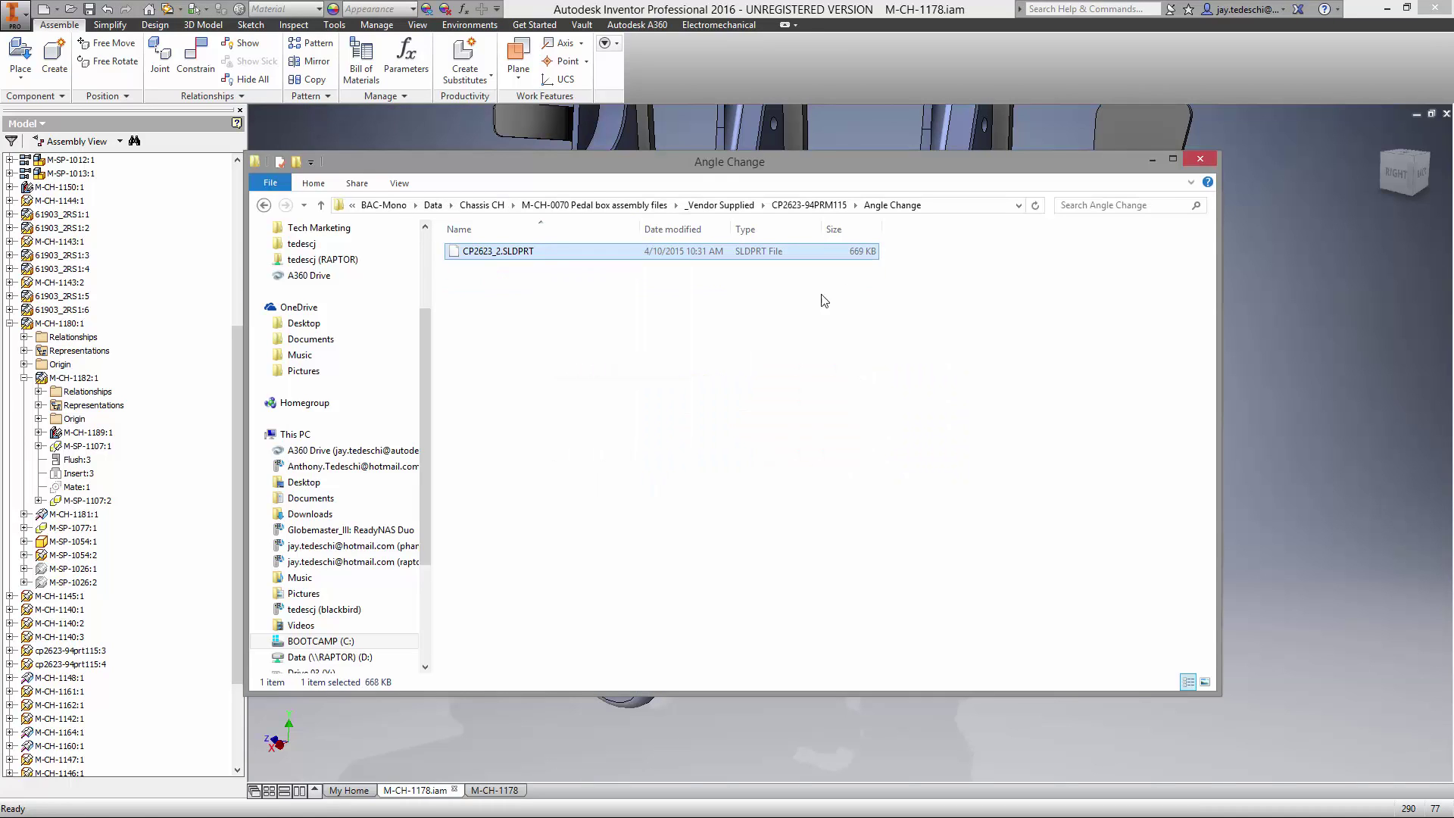
left_click(809, 205)
left_click(649, 440)
right_click(605, 376)
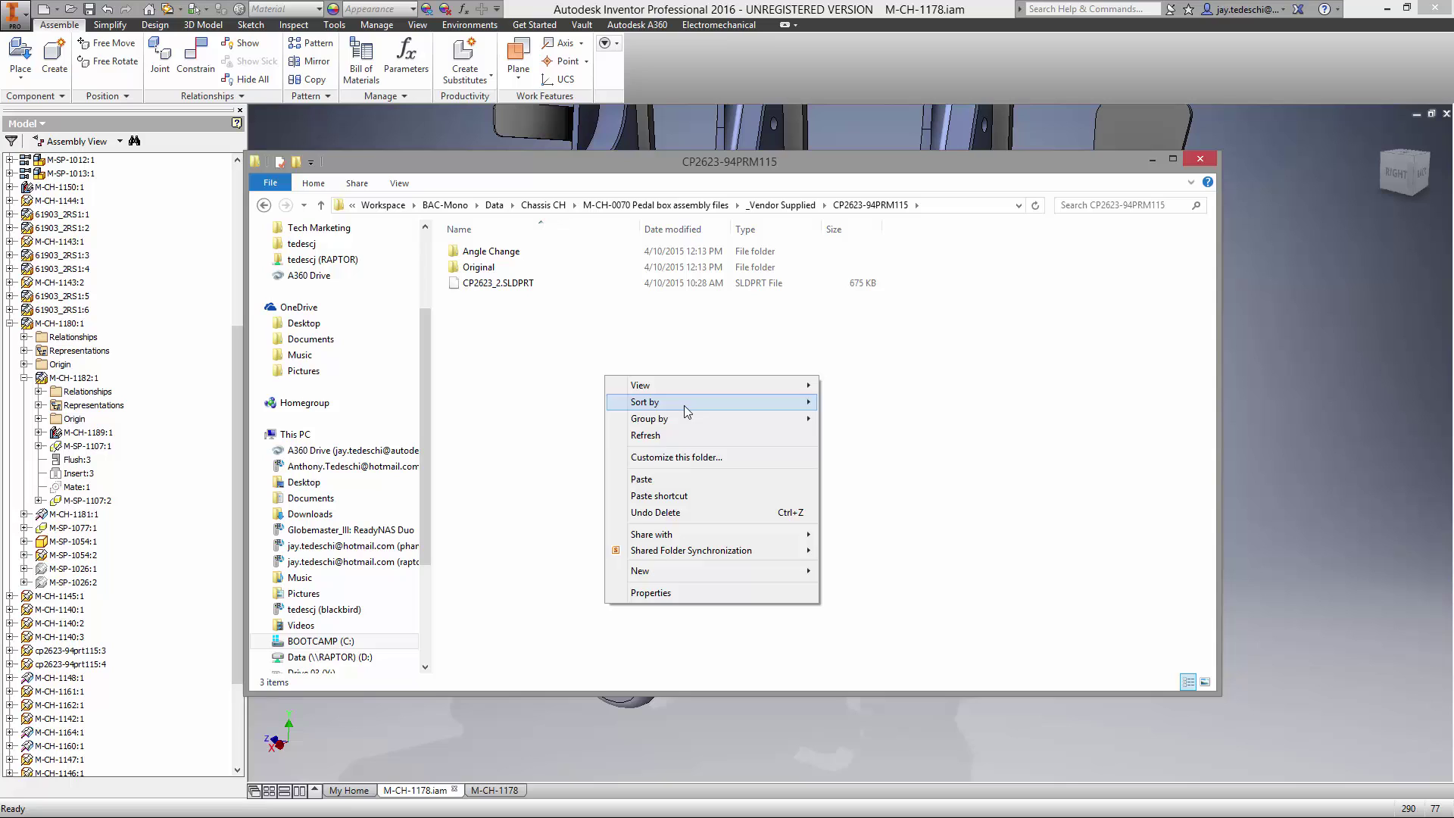
left_click(688, 479)
left_click(744, 312)
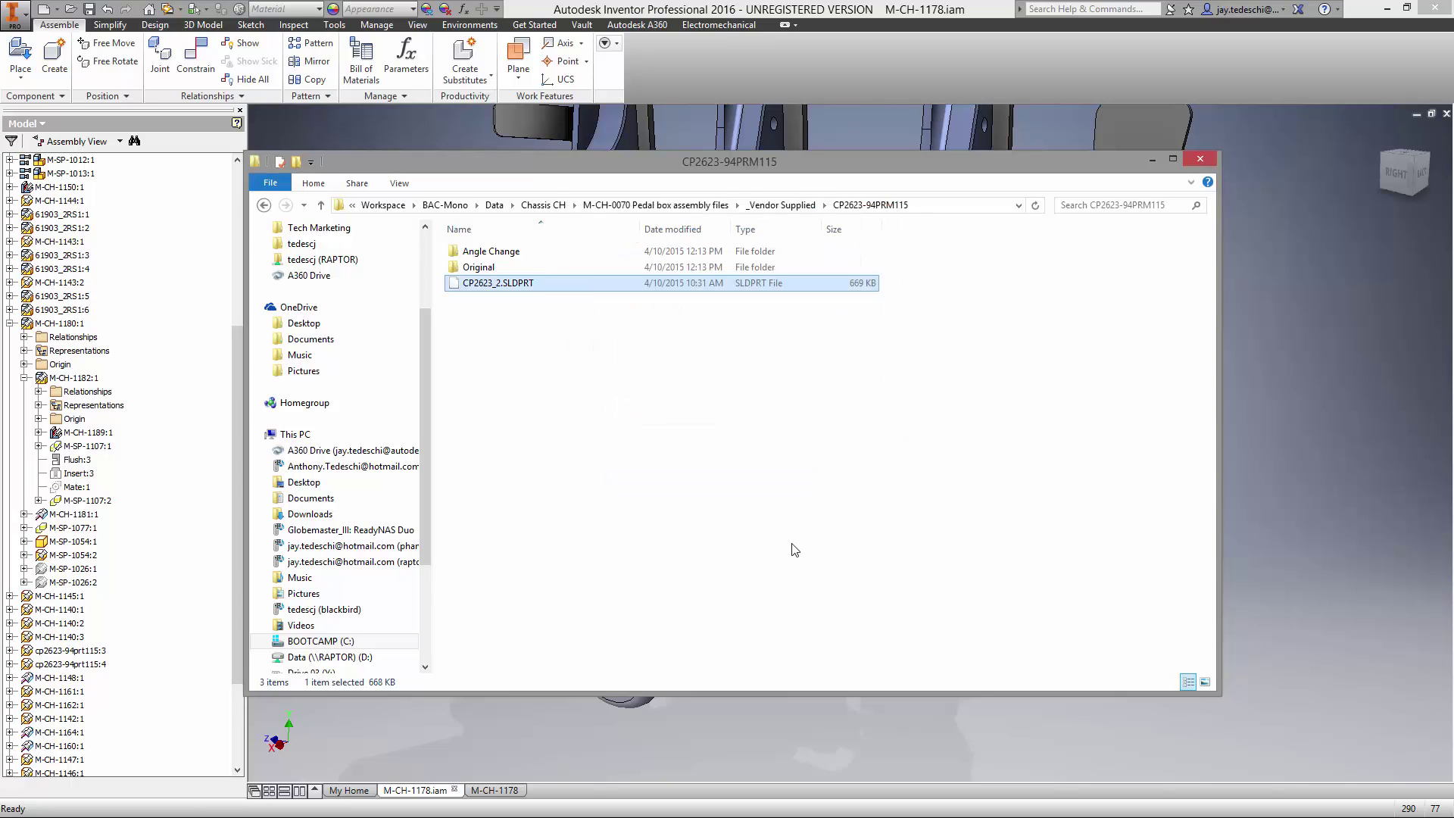
left_click(786, 56)
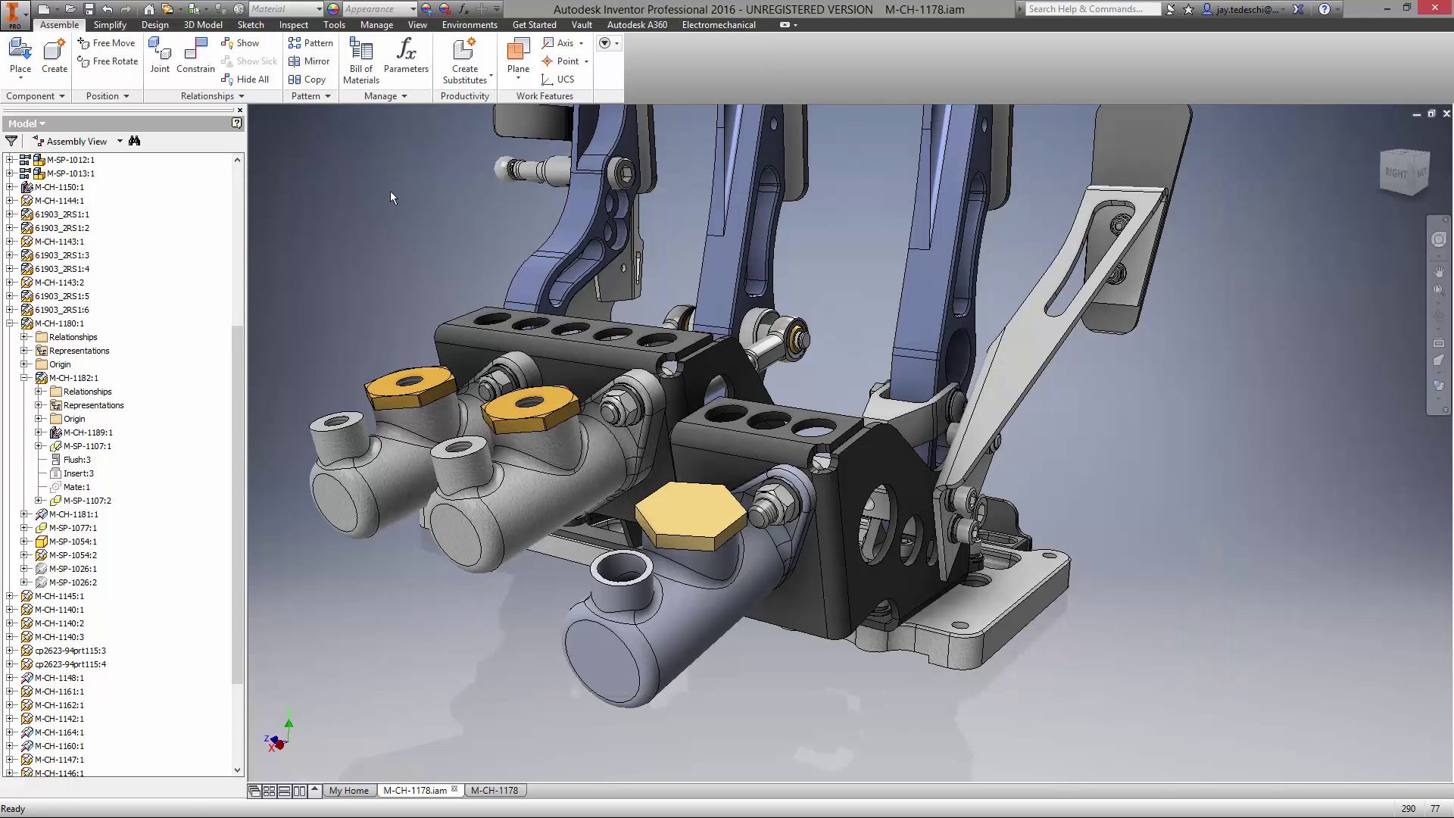
- Confirm CP2623_2:1 appears in the model browser, then open the M-CH-1178 drawing
left_click_drag(235, 338, 228, 453)
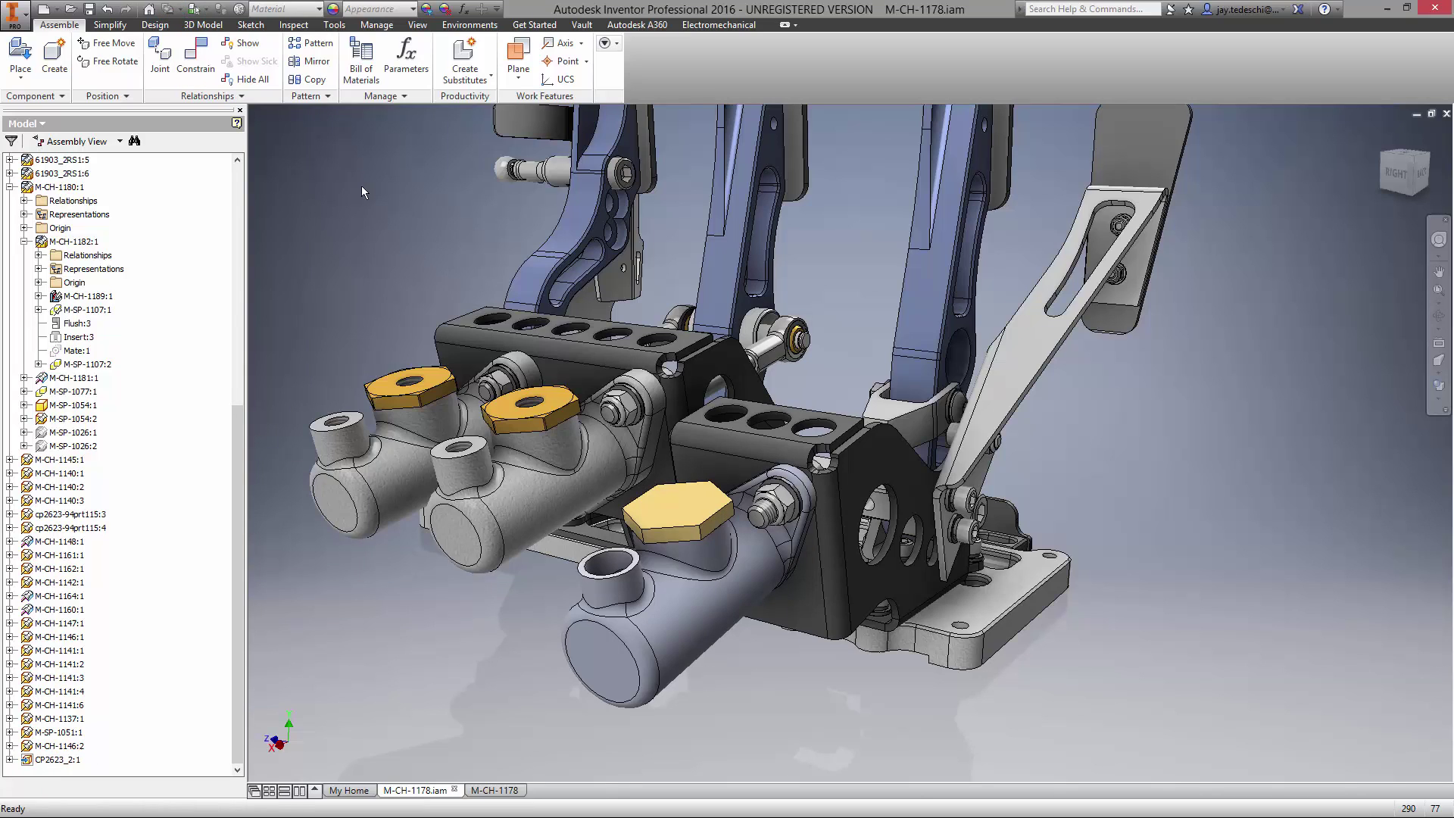
left_click(494, 790)
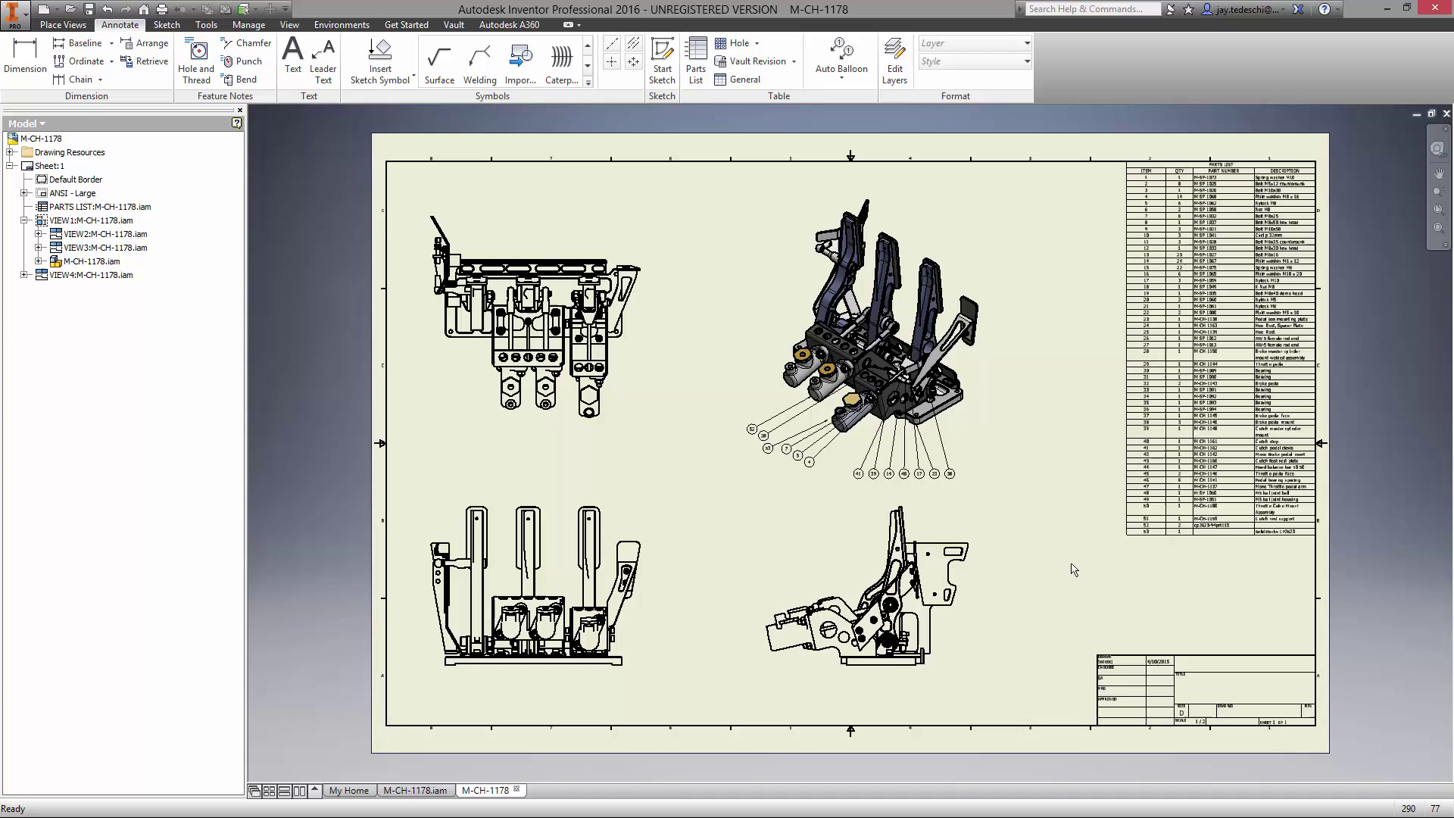
- Inspect the 53-item parts list, then return to the assembly in its home view
scroll(1071, 569, "down", 5)
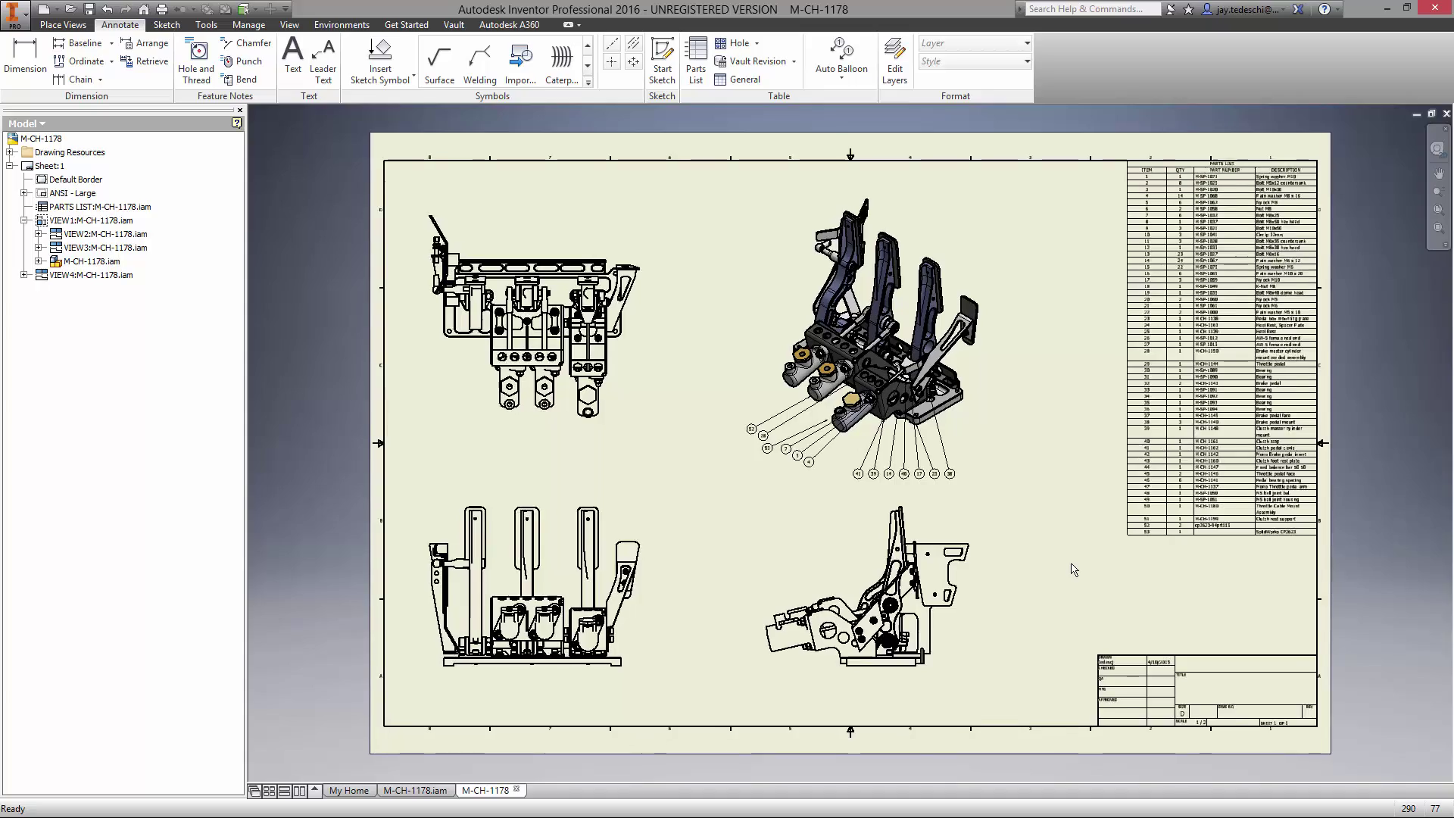
scroll(1173, 506, "down", 2)
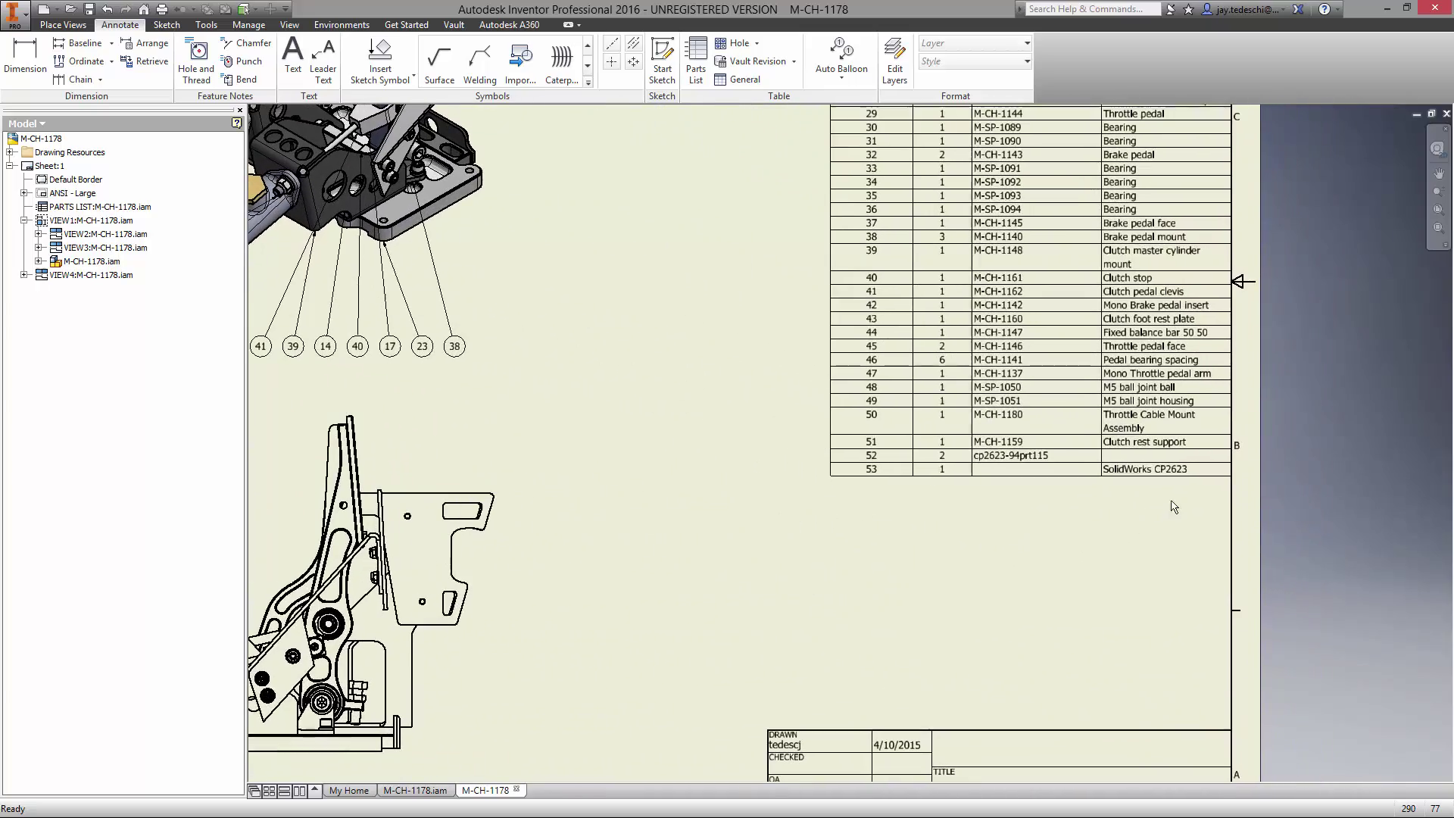
left_click(1437, 209)
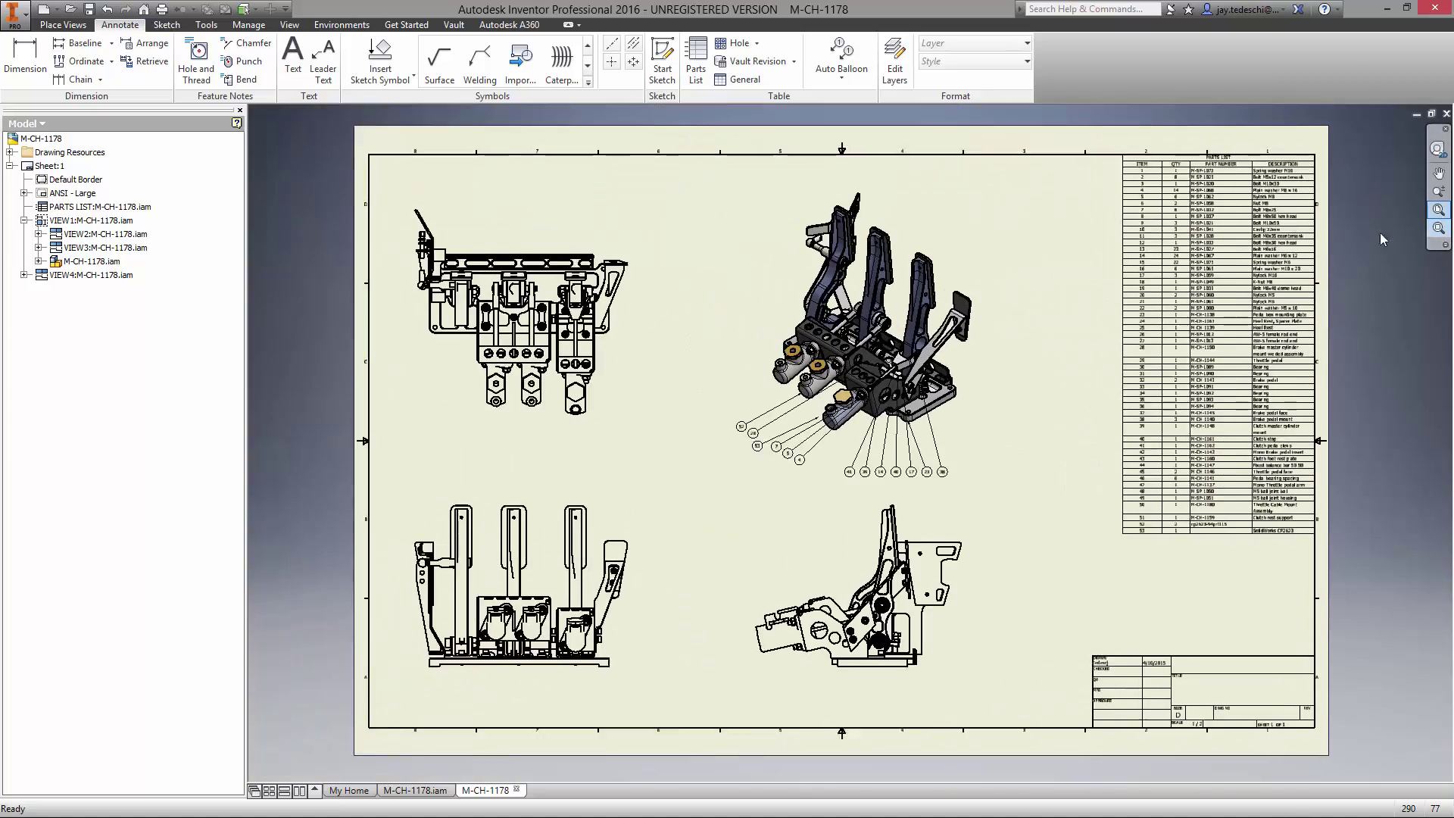
left_click(414, 790)
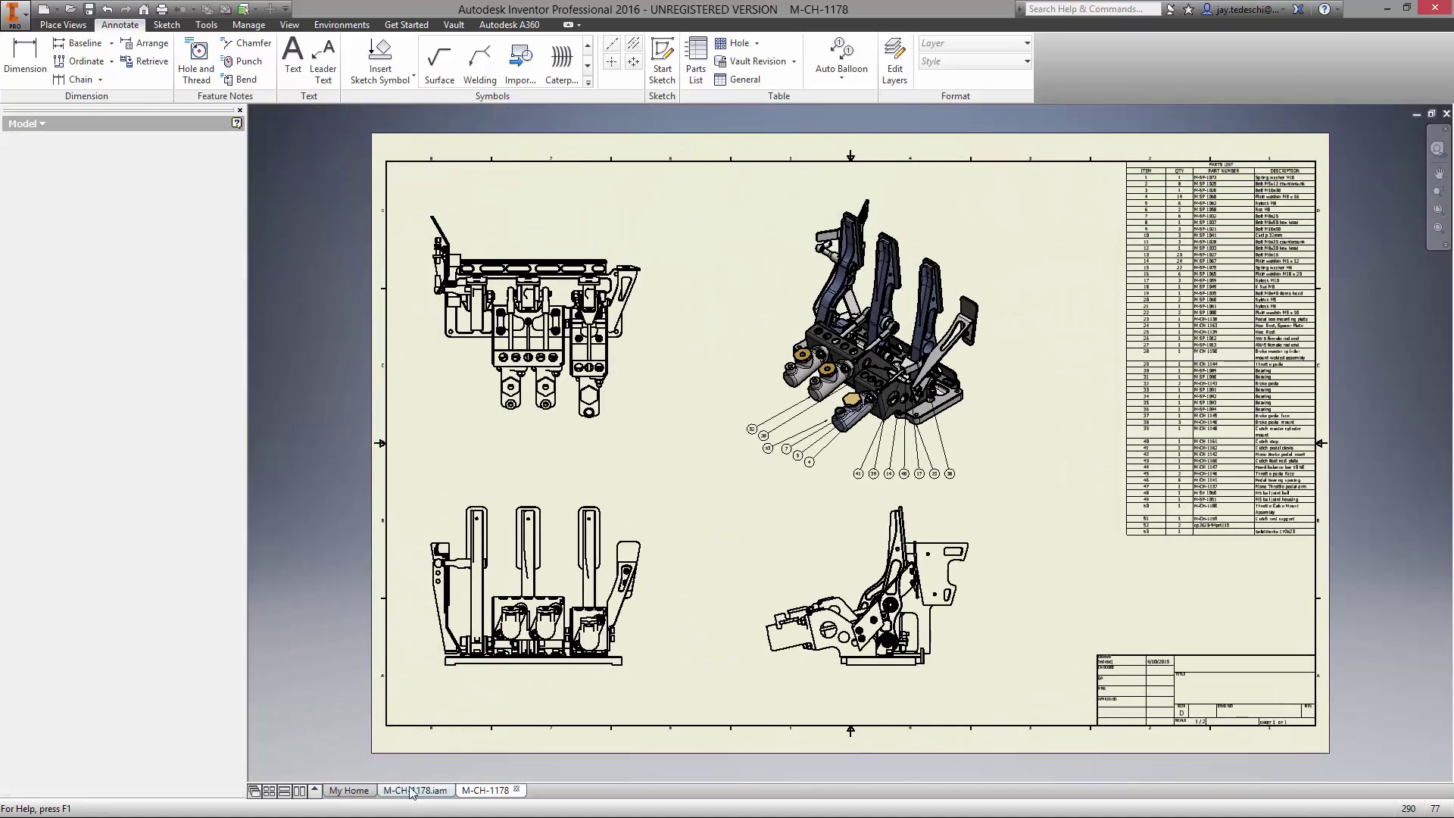
middle_click_drag(1137, 500, 1270, 512, "shift")
key("F6")
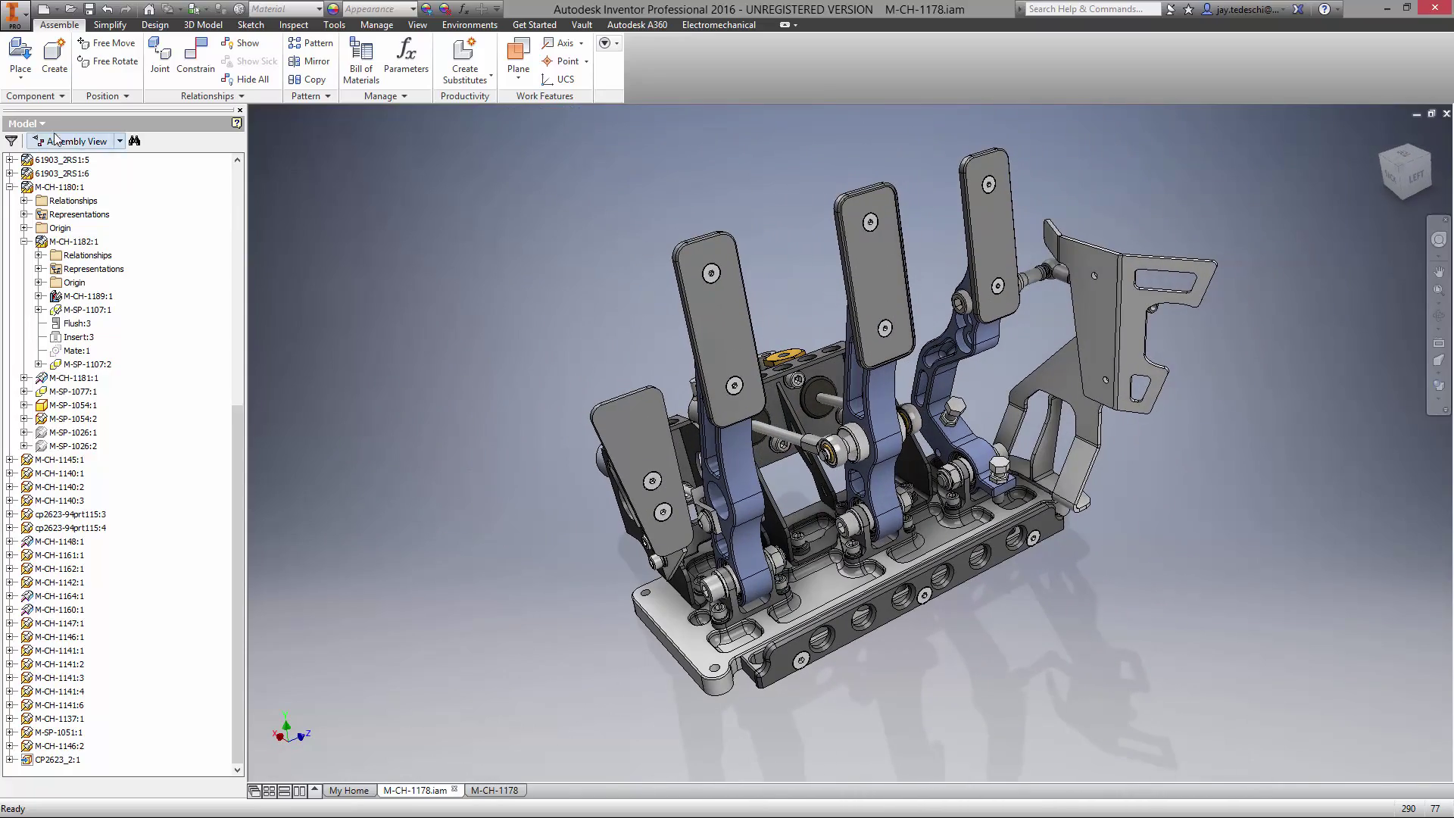
- Check M-CH-1178.iam and 7 related files into Vault with a hydraulic clutch cylinder comment
left_click(25, 123)
left_click(30, 150)
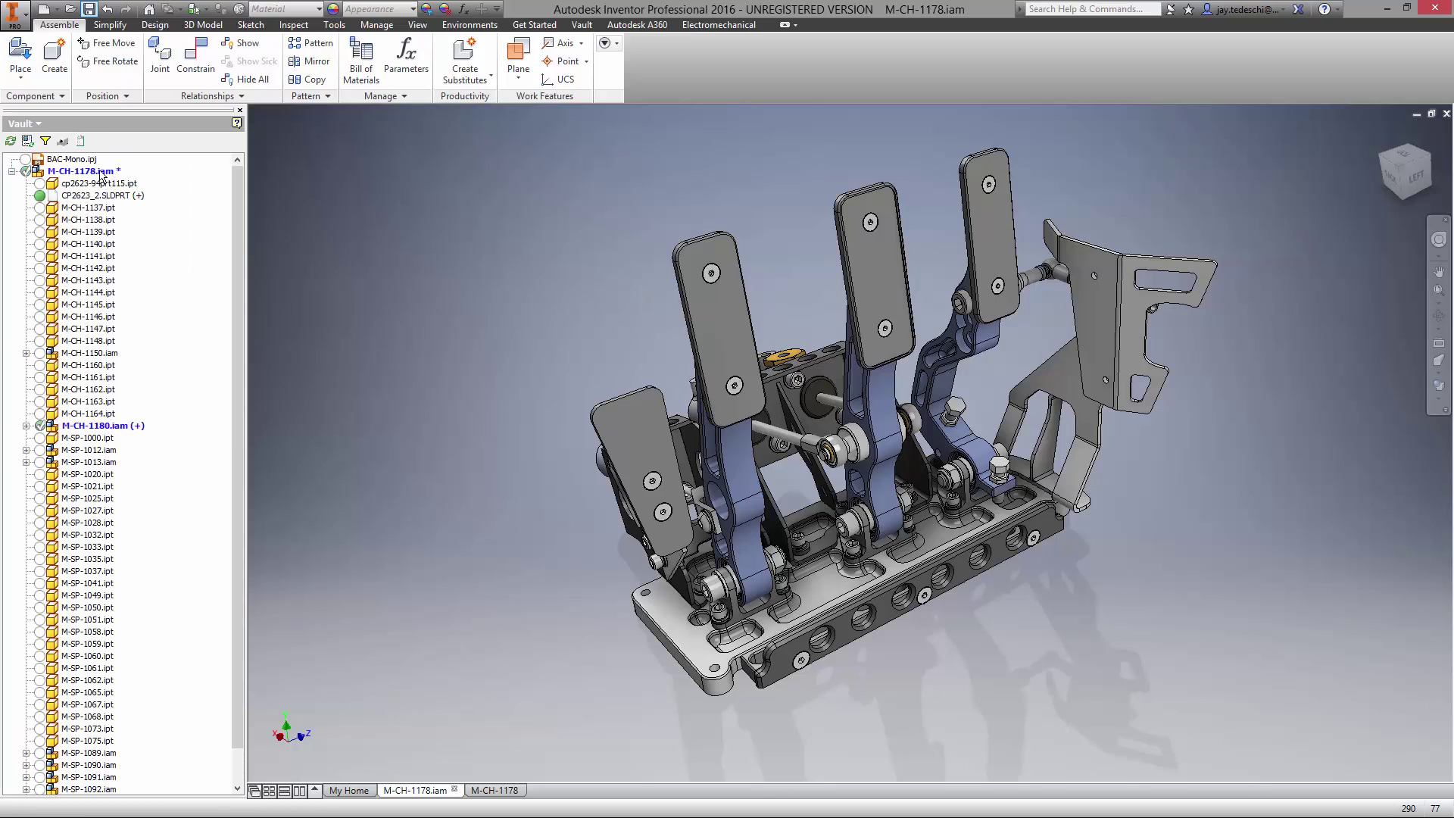
right_click(100, 176)
left_click(132, 243)
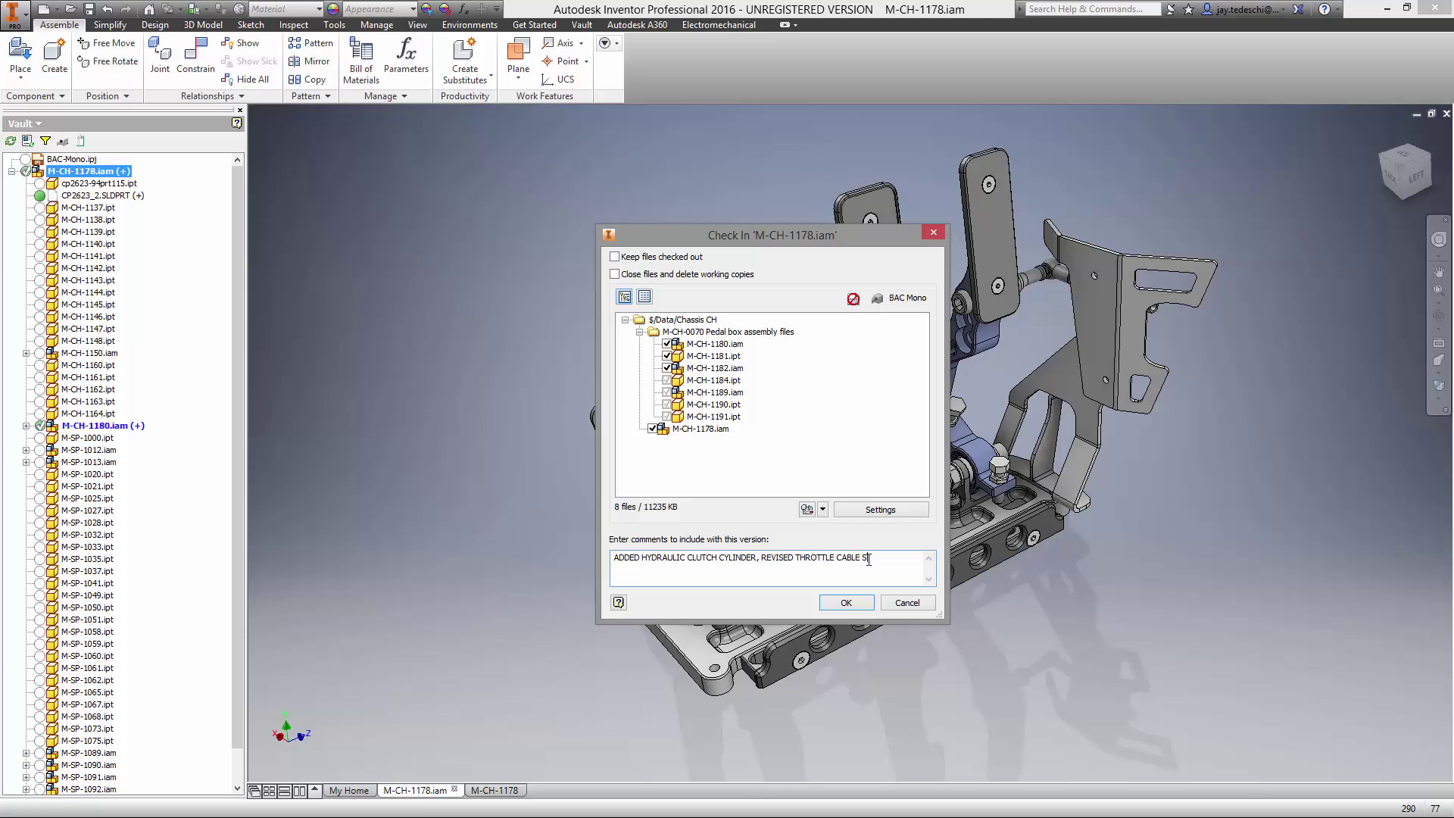
left_click(846, 603)
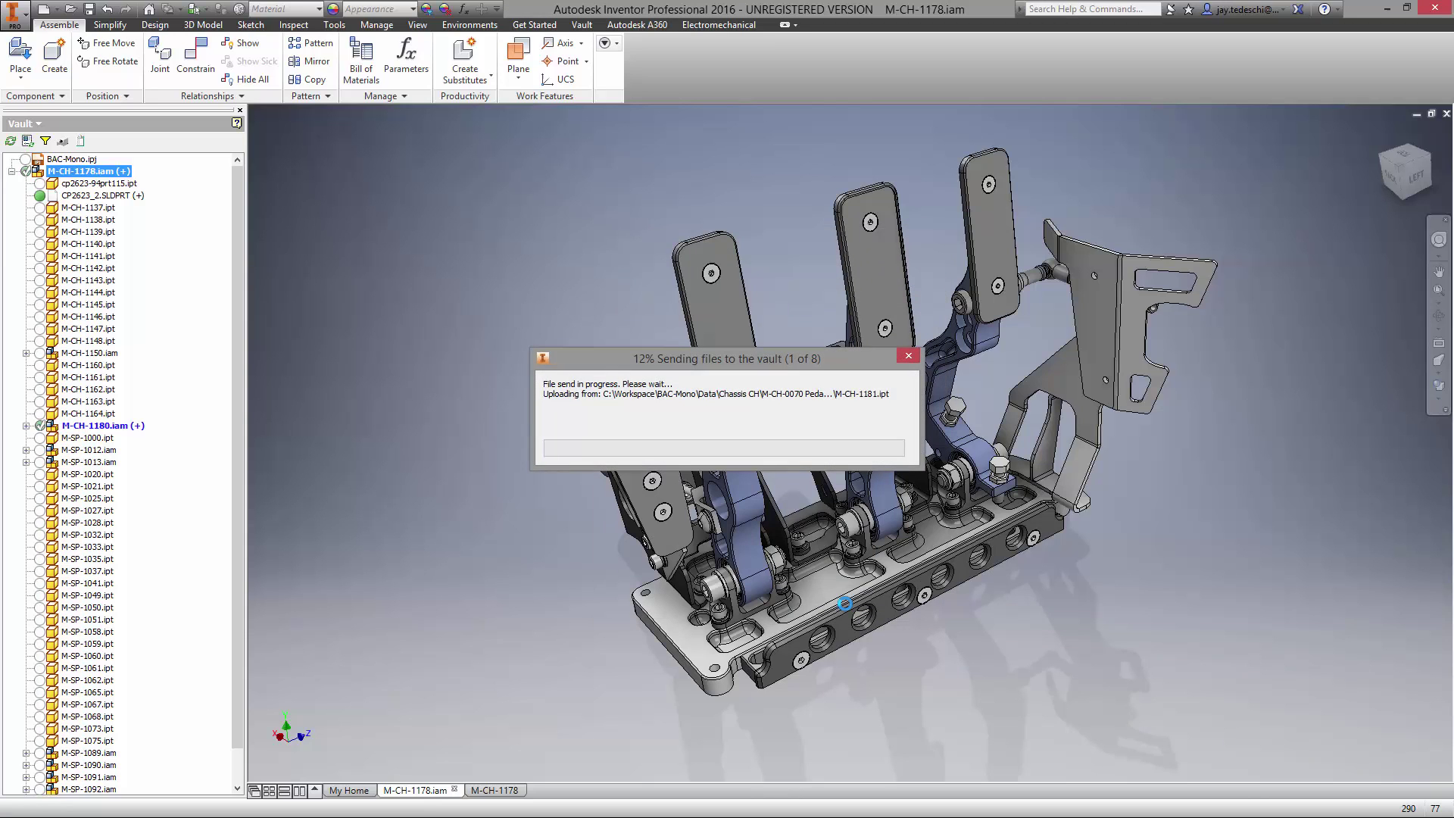